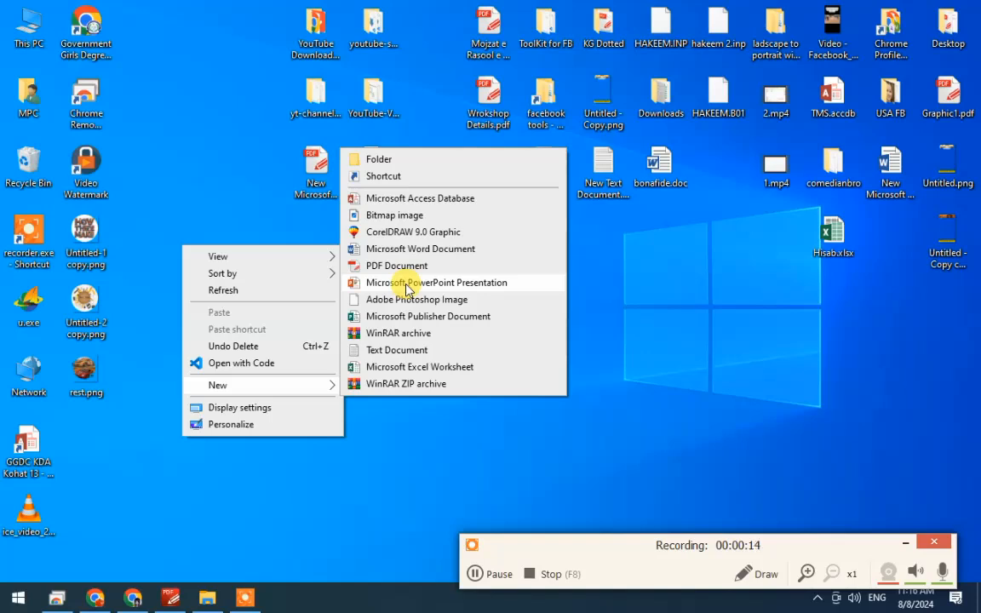
# Create a new Microsoft Excel Worksheet file on the desktop.
pyautogui.press('F7')
pyautogui.press('F7')
pyautogui.rightClick(394, 417)
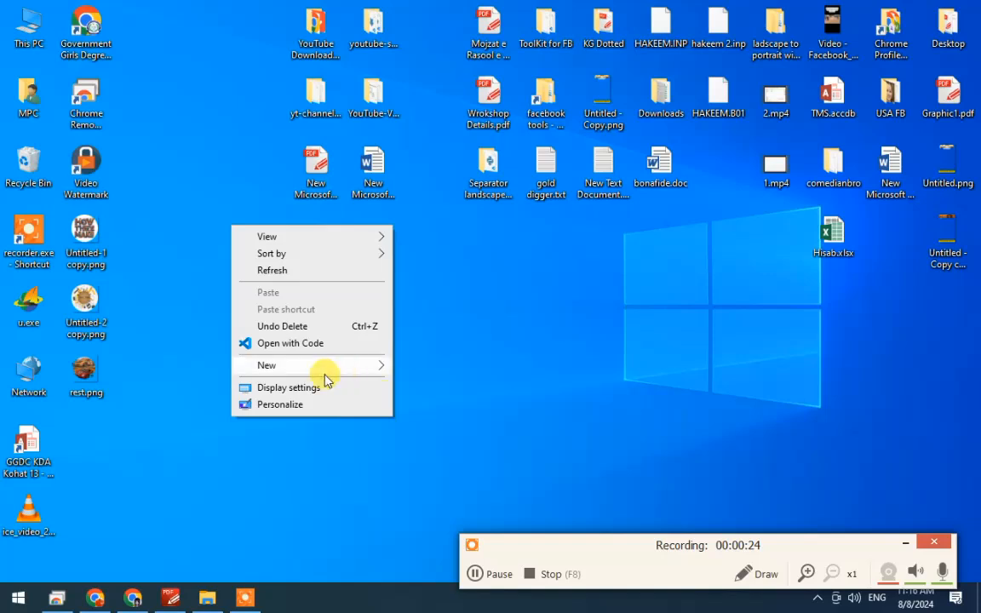
pyautogui.moveTo(278, 371)
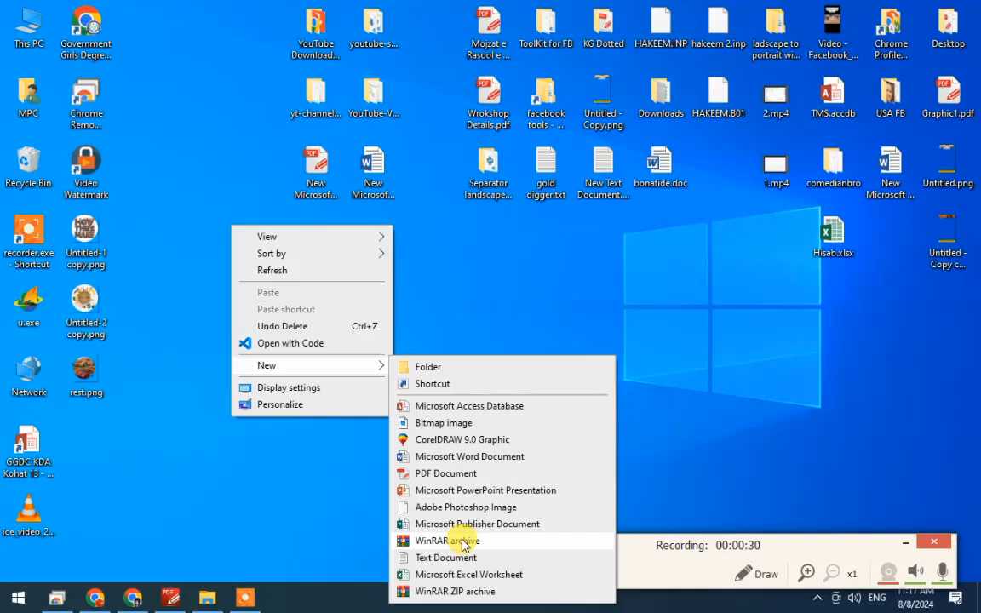
pyautogui.click(434, 582)
pyautogui.moveTo(455, 511); pyautogui.dragTo(464, 364)
# Name the new worksheet file my file.xlsx and open it in Excel.
pyautogui.press('F2')
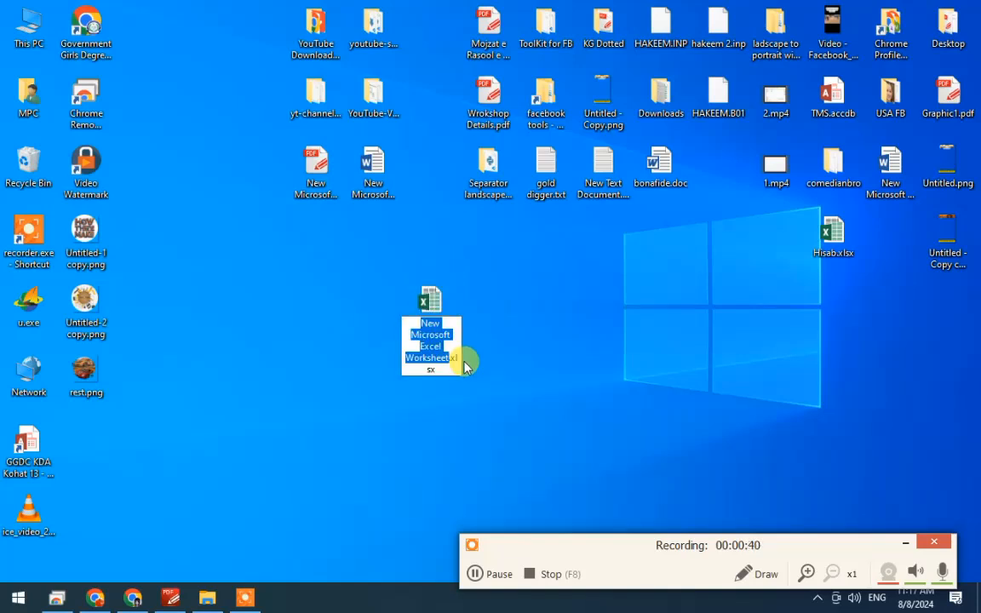
pyautogui.write('my file')
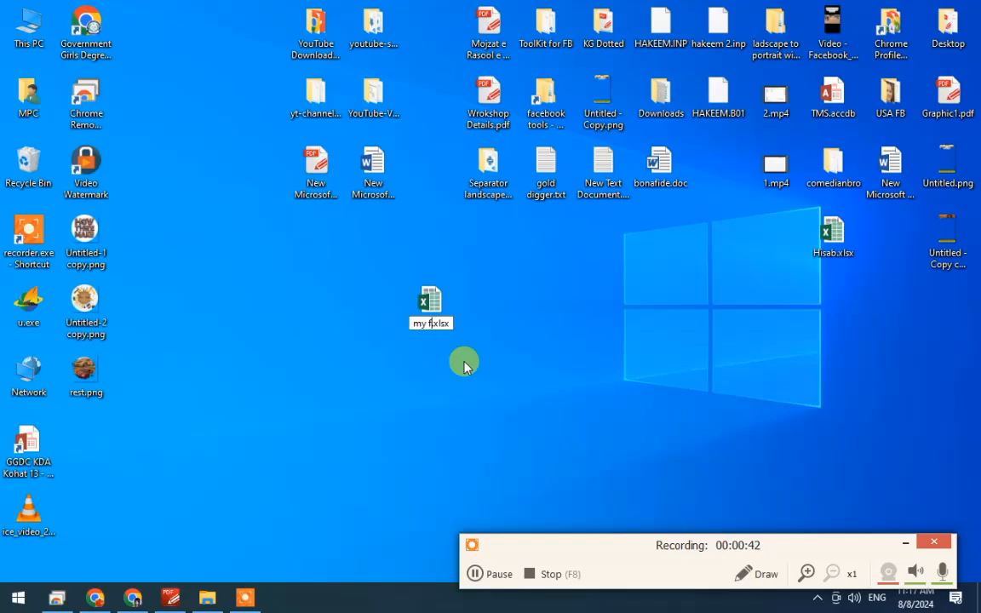
pyautogui.press('Return')
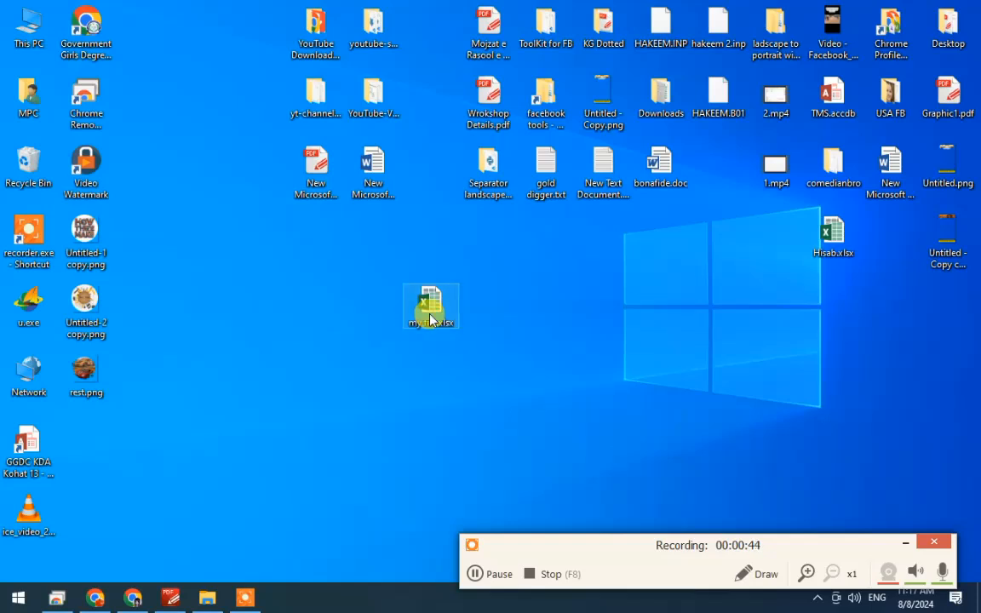
pyautogui.press('Return')
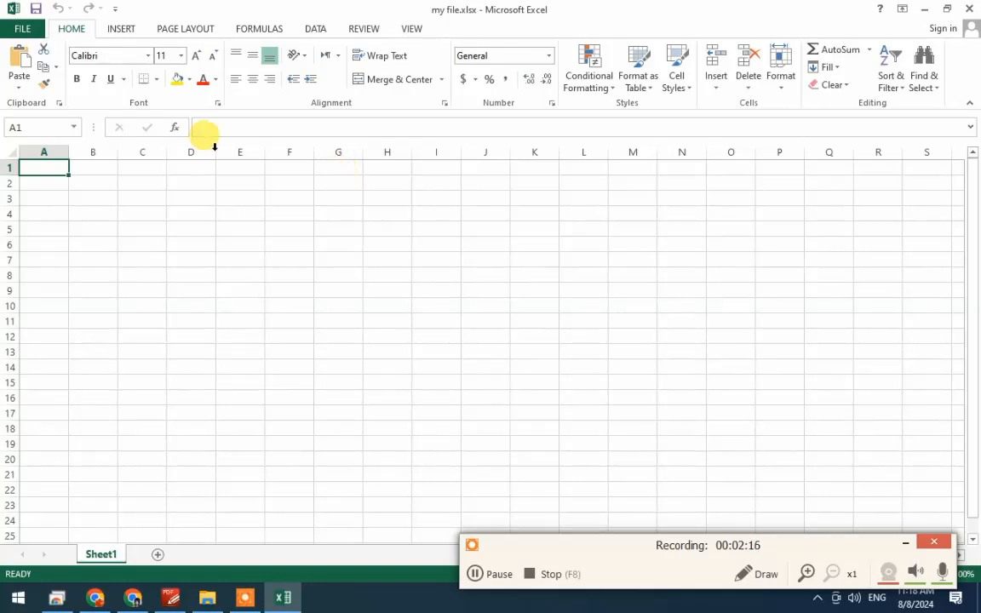
# Browse the templates offered for creating a new workbook.
pyautogui.click(25, 29)
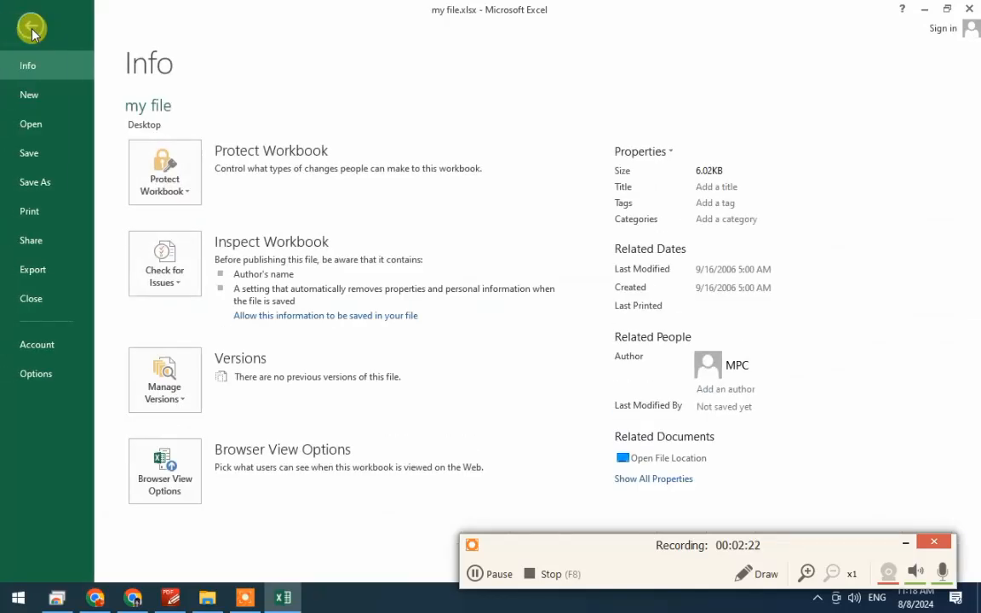
pyautogui.click(32, 32)
pyautogui.click(31, 34)
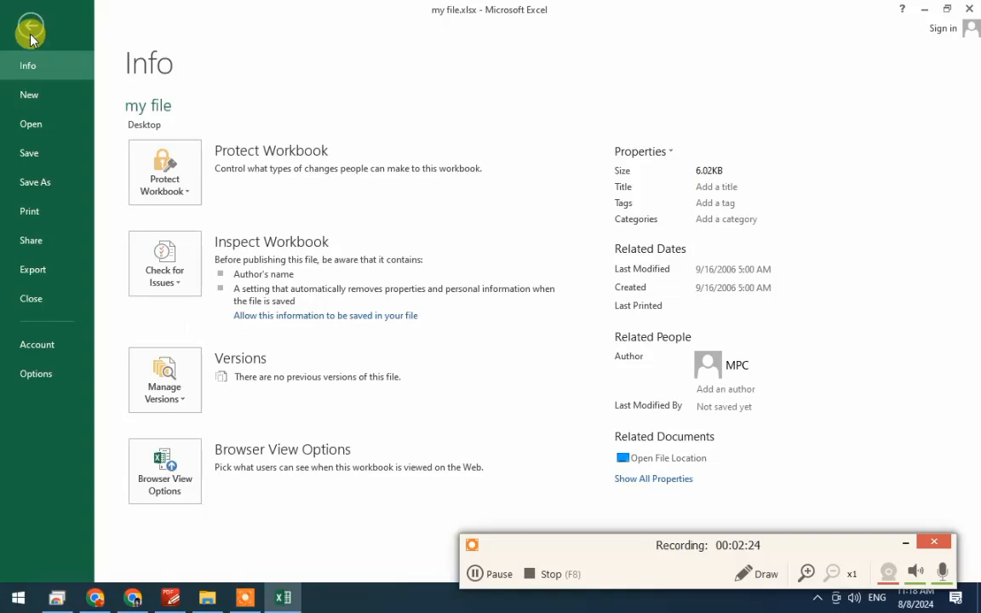
pyautogui.click(53, 91)
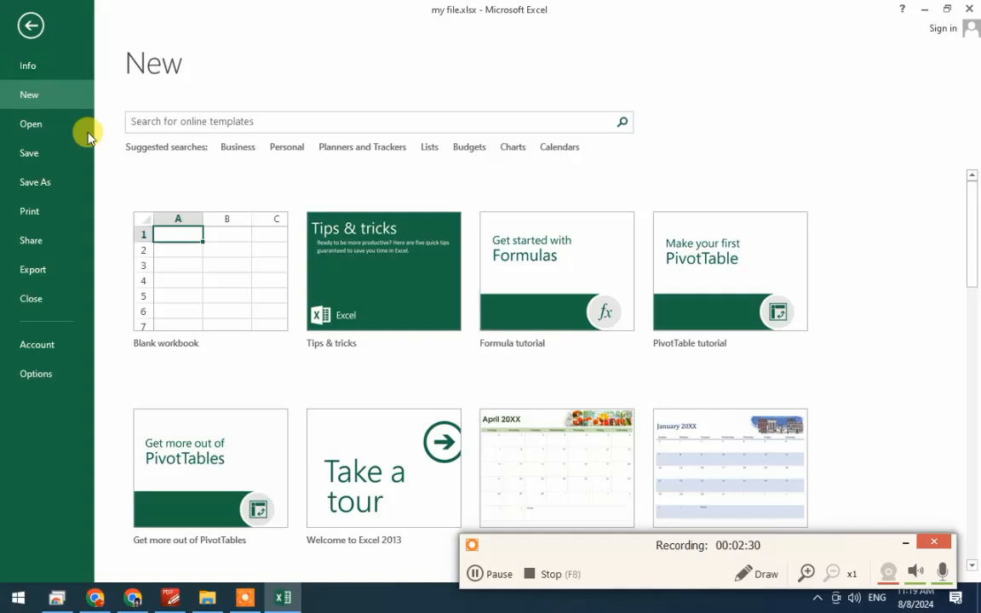
pyautogui.scroll(-3, 460, 330)
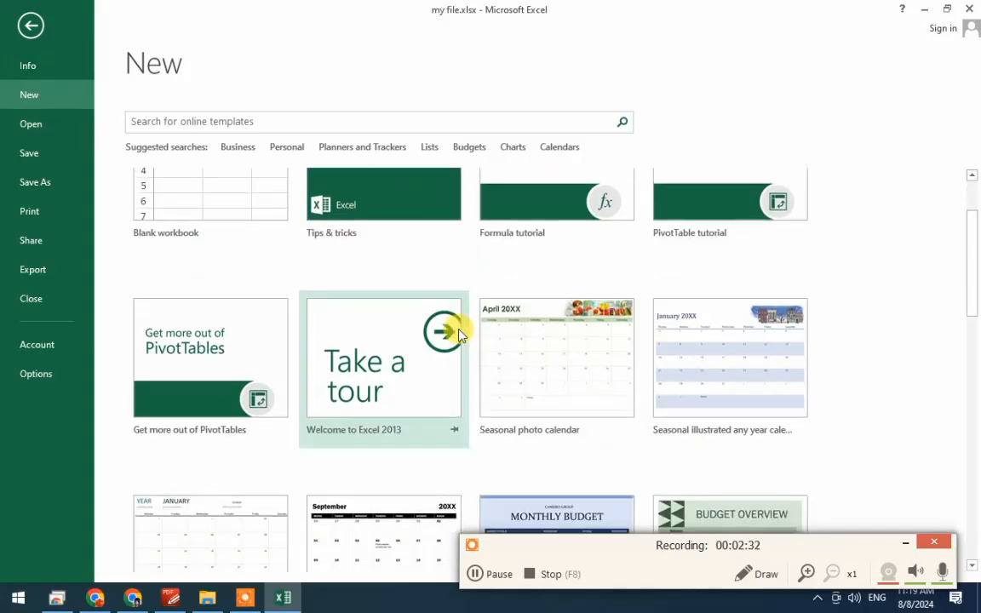
pyautogui.scroll(-8, 458, 334)
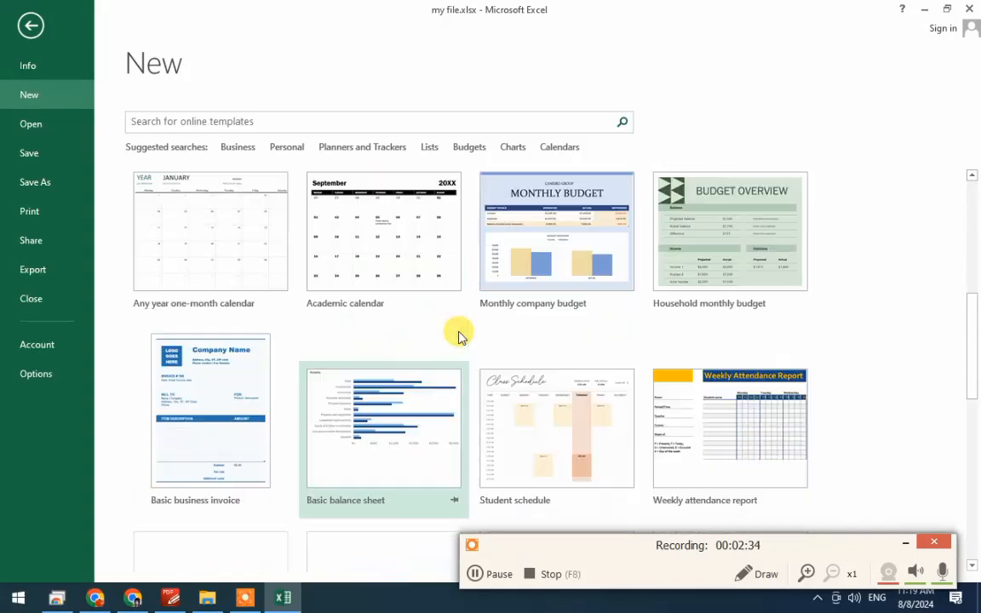
pyautogui.scroll(-2, 458, 334)
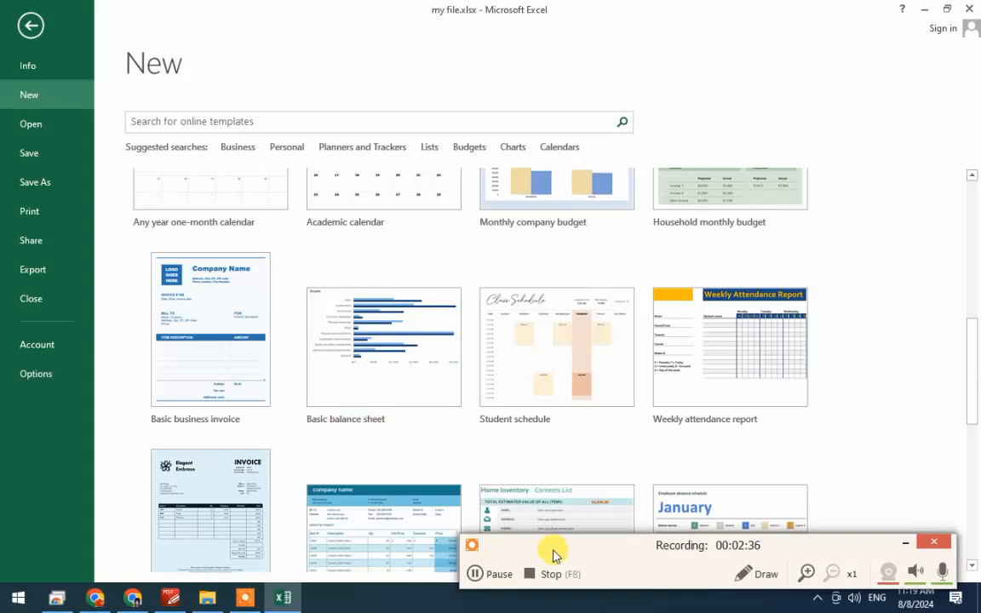
pyautogui.click(496, 572)
pyautogui.click(495, 572)
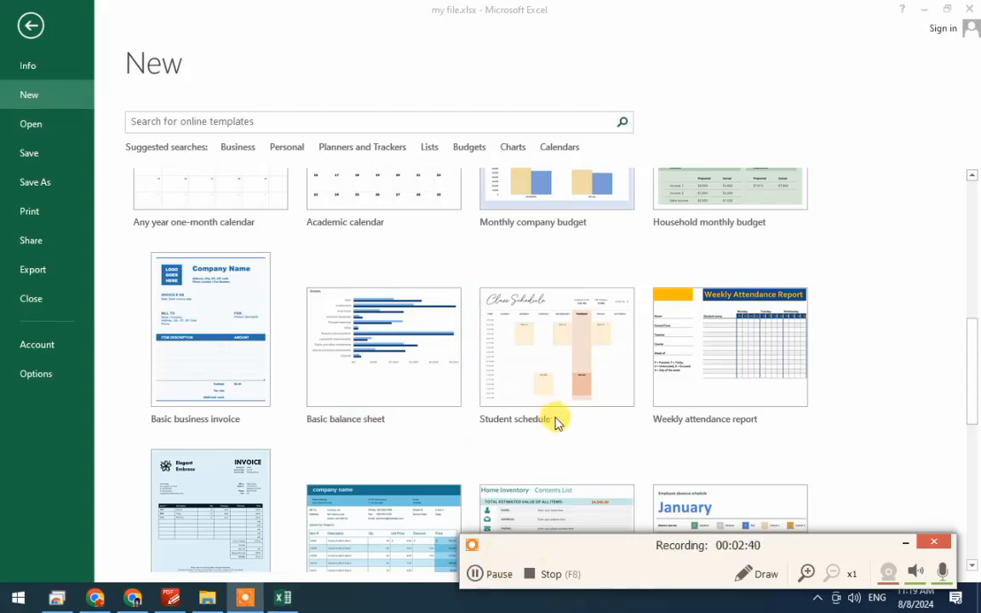
# Look through more of the workbook templates and preview the Simple invoice template without creating a workbook from it.
pyautogui.click(882, 433)
pyautogui.scroll(-3, 860, 438)
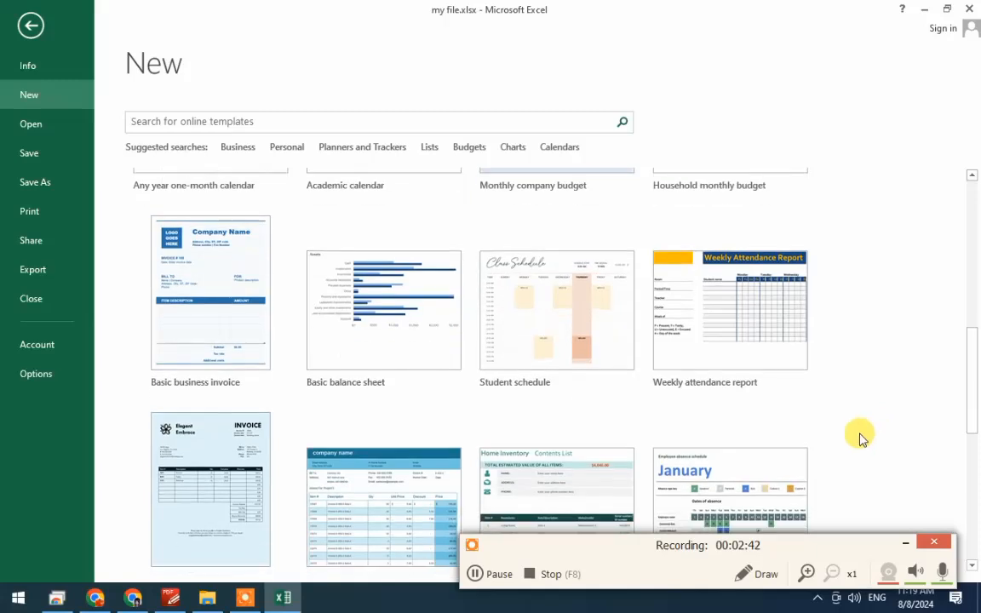
pyautogui.scroll(-1, 855, 444)
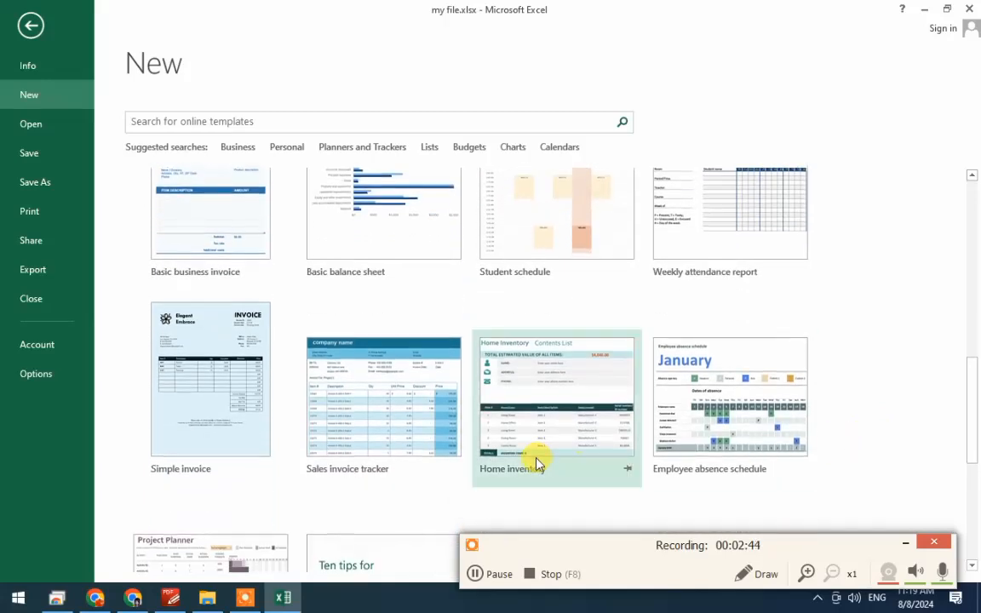
pyautogui.click(239, 389)
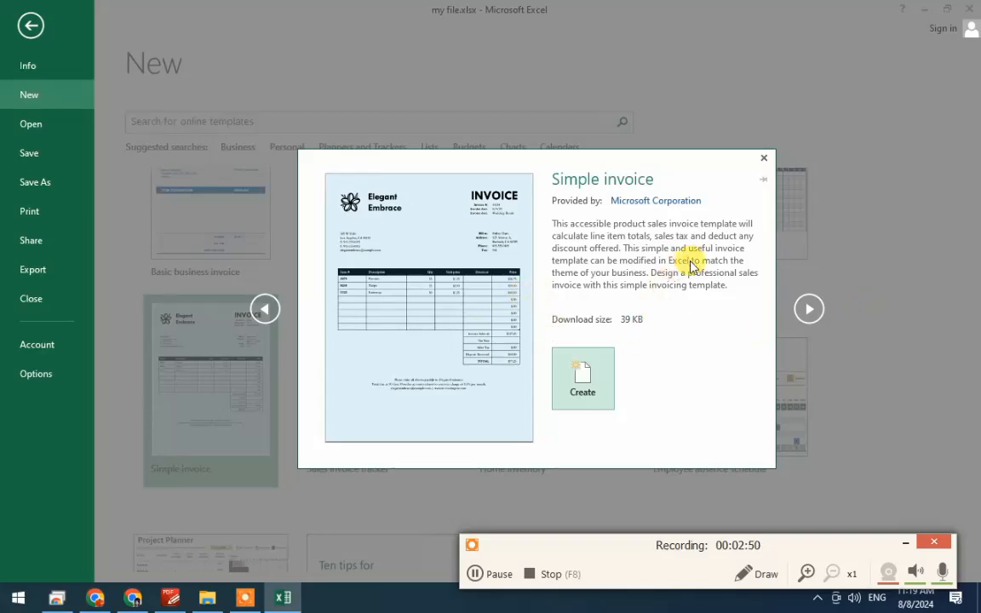
pyautogui.click(762, 160)
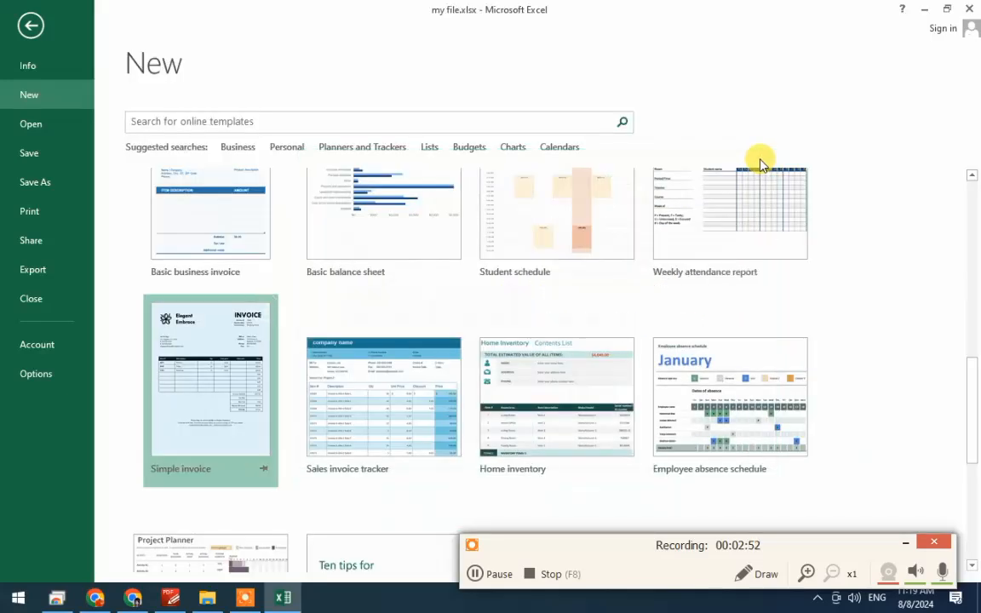
# Look over the recent workbooks available for opening, and save the current workbook.
pyautogui.click(41, 121)
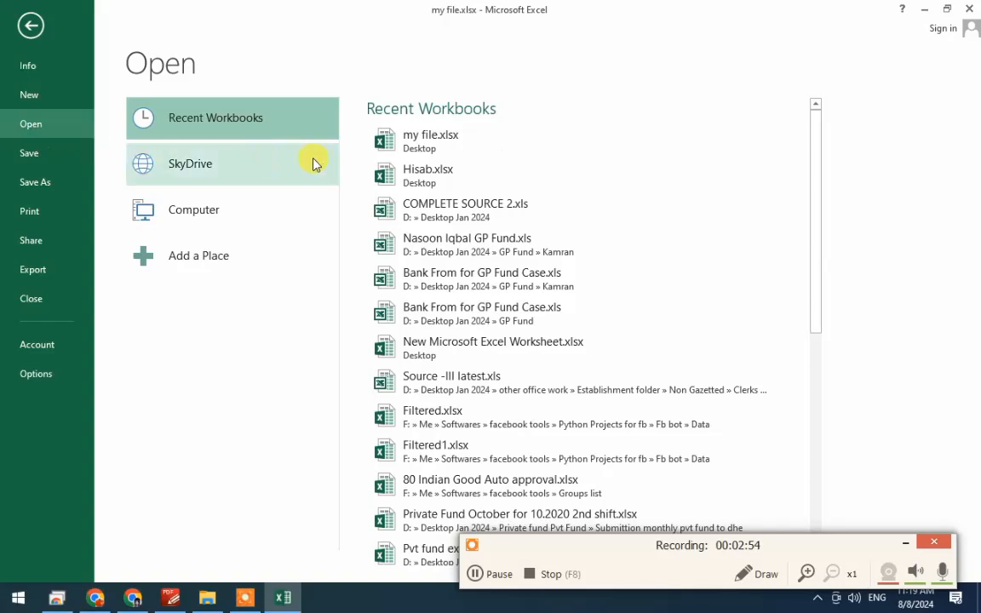
pyautogui.scroll(-3, 405, 313)
pyautogui.scroll(3, 402, 319)
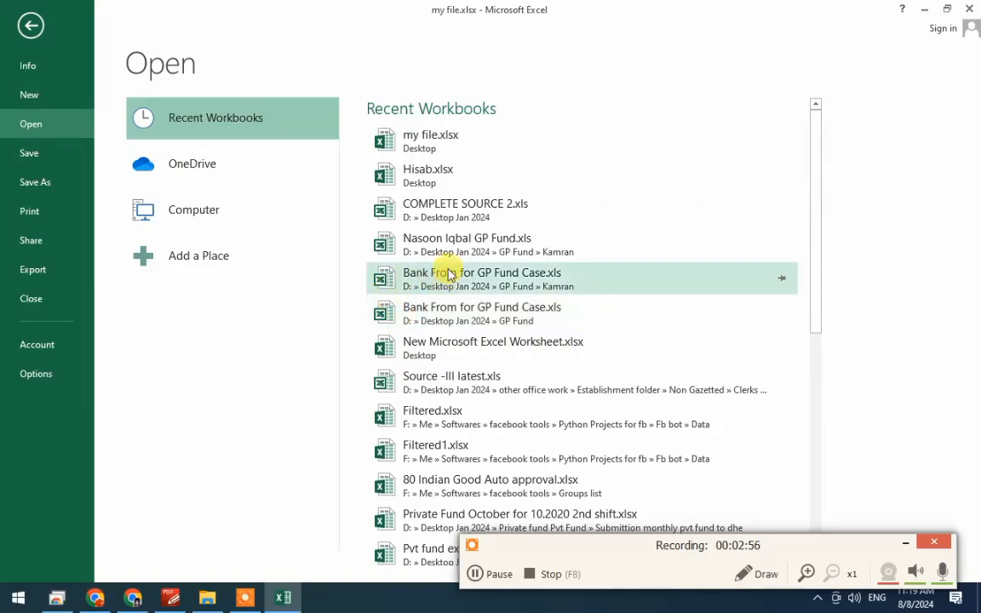
pyautogui.click(32, 152)
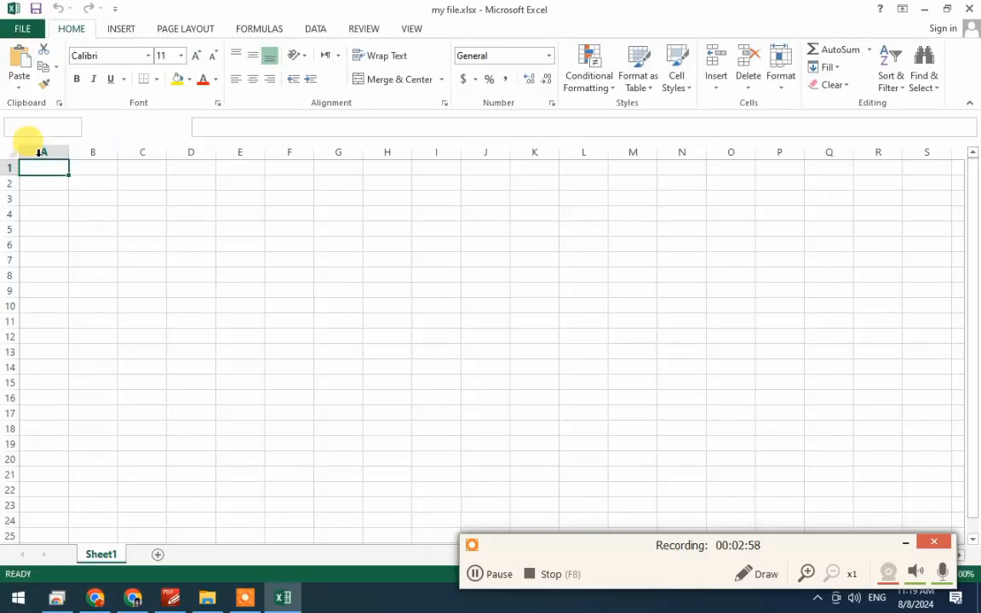
# Review the Save As locations, print settings and export file types, and return to the worksheet.
pyautogui.click(22, 28)
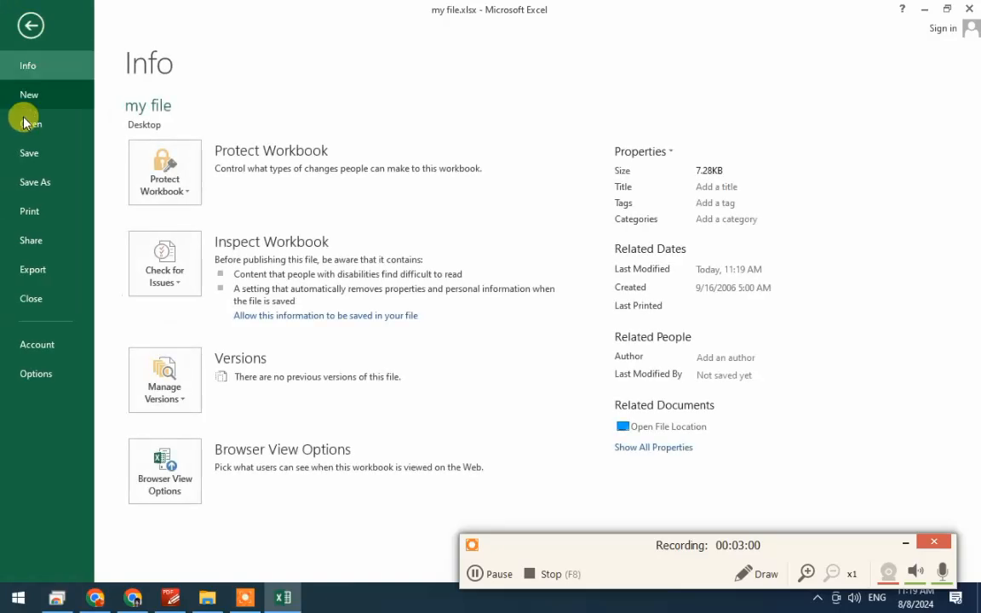
pyautogui.click(12, 181)
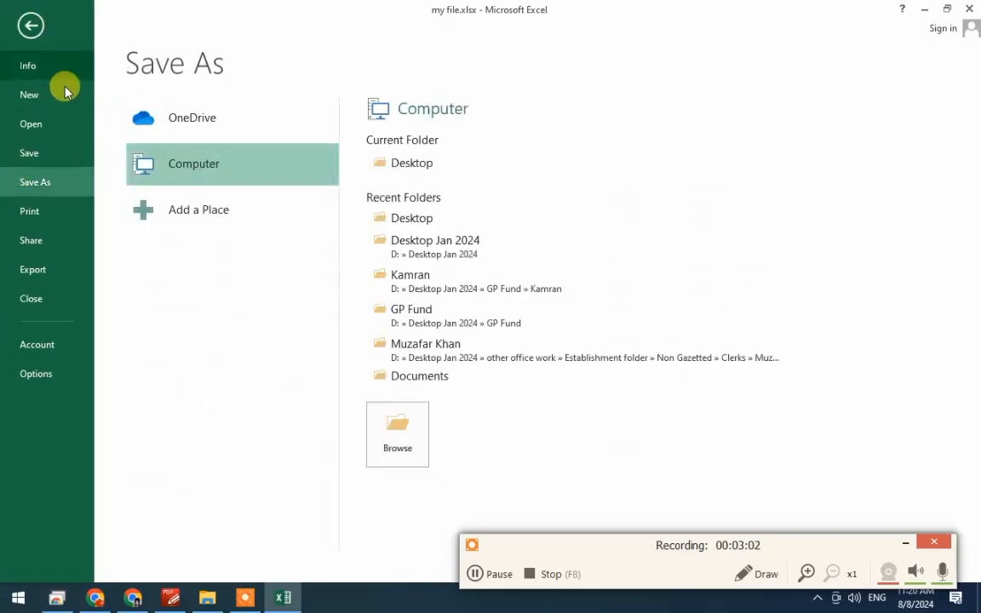
pyautogui.click(48, 204)
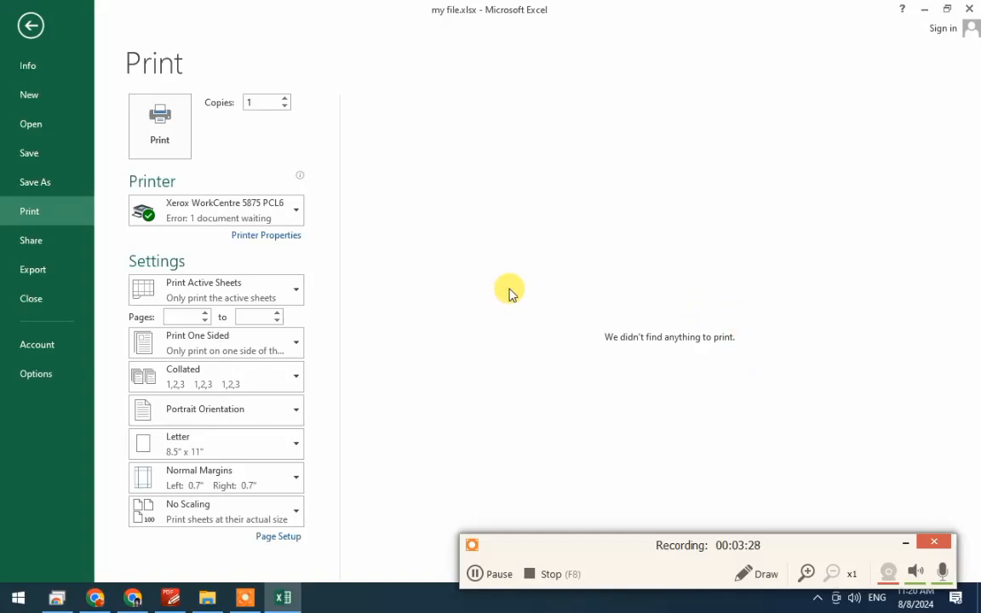
pyautogui.click(45, 268)
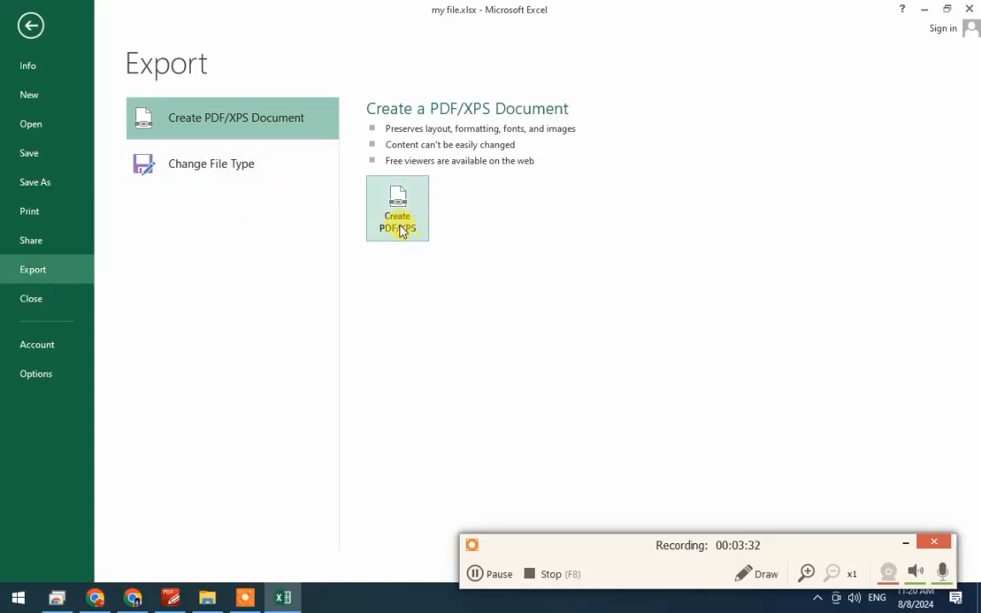
pyautogui.click(215, 180)
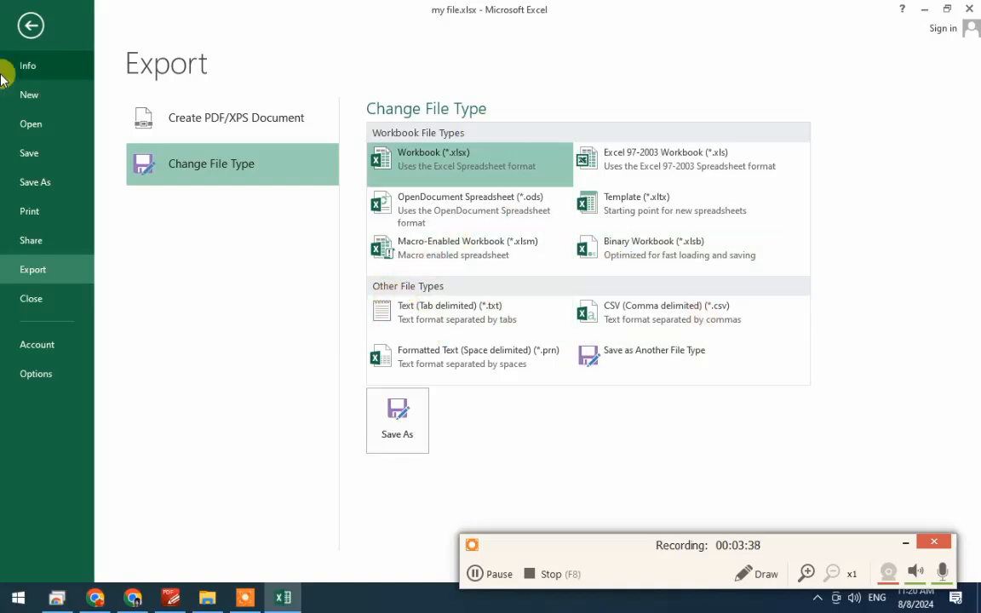
pyautogui.click(34, 27)
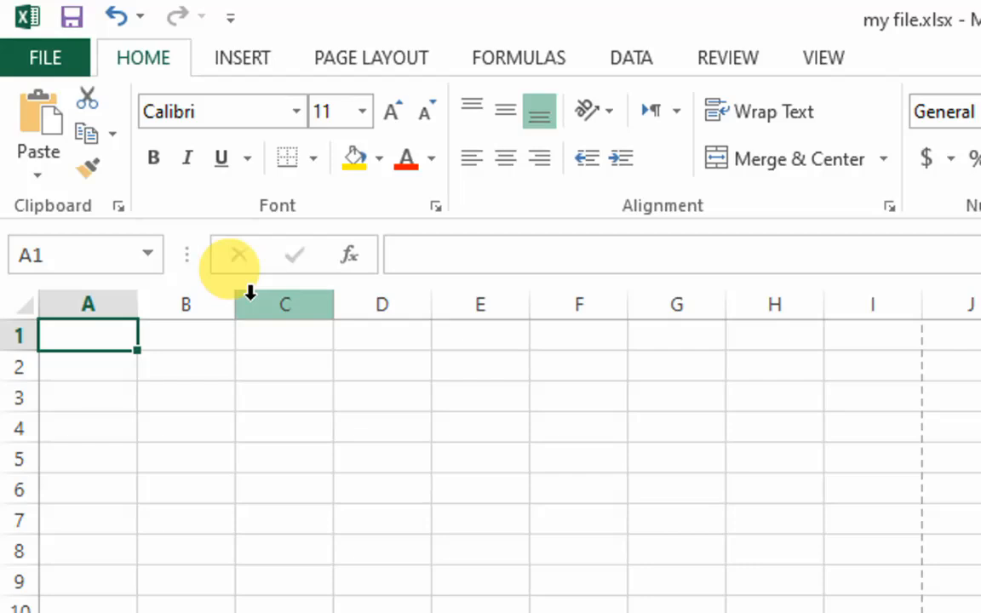
# Enter Apple in cell A1.
pyautogui.write('Apple')
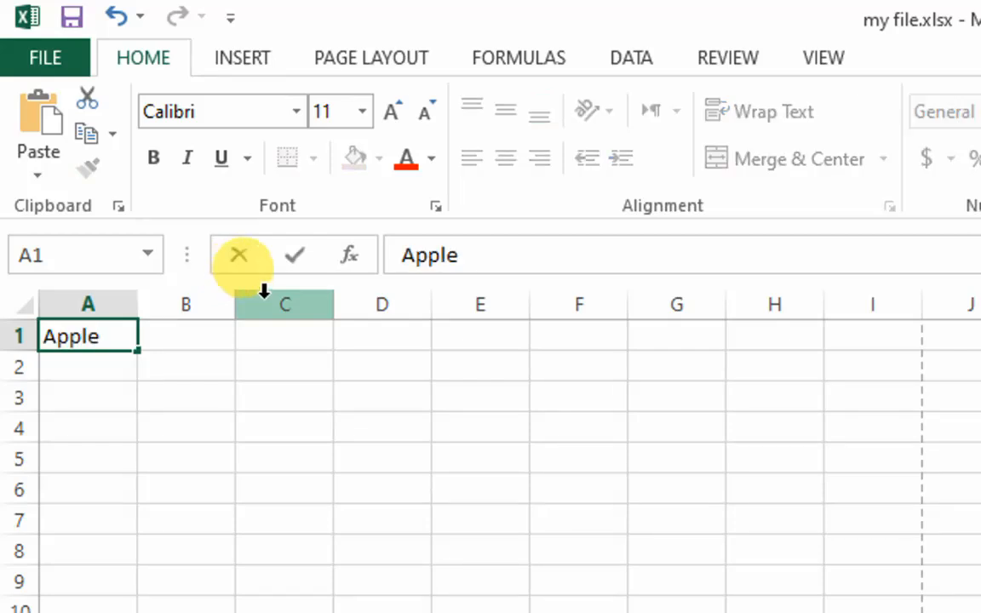
# Try to format the text in A1 as bold Albertus Extra Bold at size 16 while the cell is being edited.
pyautogui.click(153, 158)
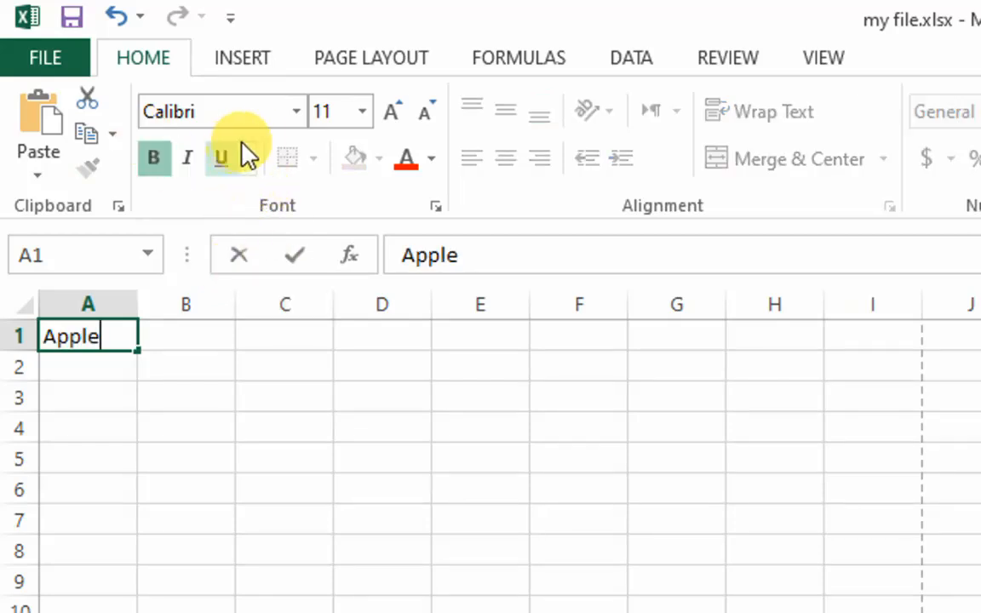
pyautogui.click(295, 111)
pyautogui.click(297, 515)
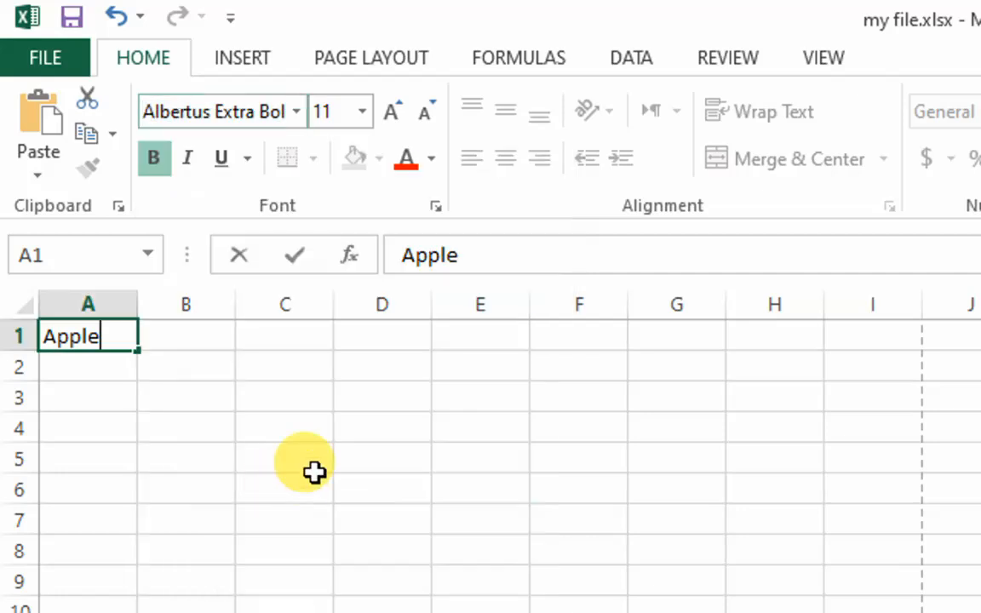
pyautogui.click(389, 116)
pyautogui.click(389, 116)
pyautogui.click(389, 116)
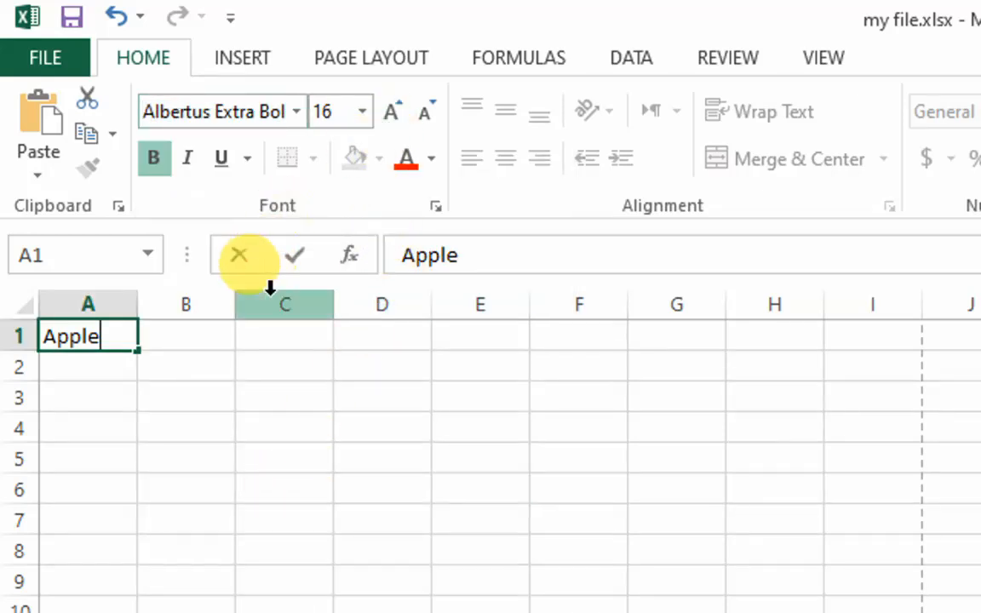
# Finish editing cell A1 and set its font to Albertus Extra Bold at size 18.
pyautogui.click(272, 300)
pyautogui.click(132, 341)
pyautogui.click(296, 111)
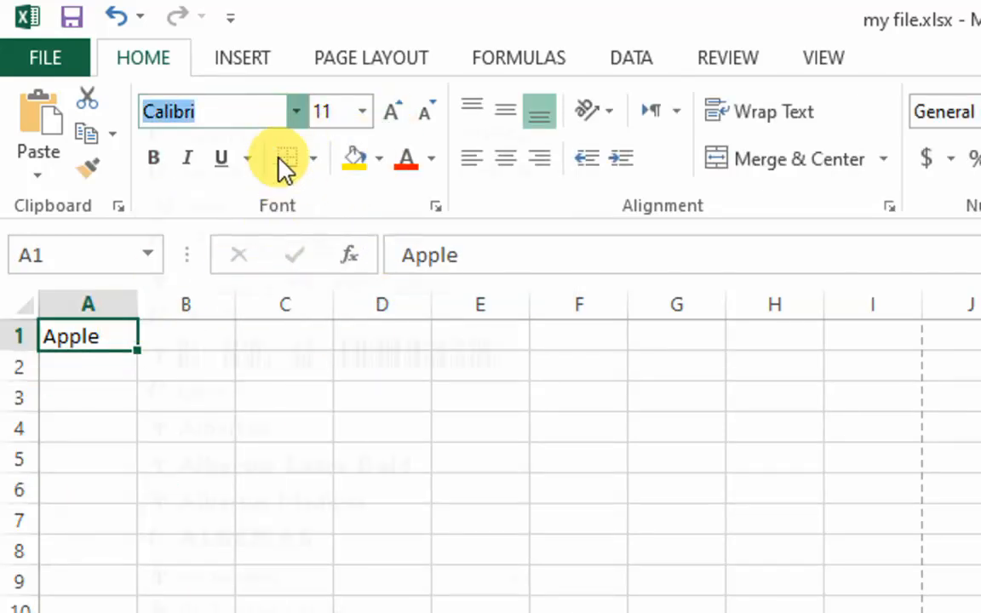
pyautogui.click(308, 515)
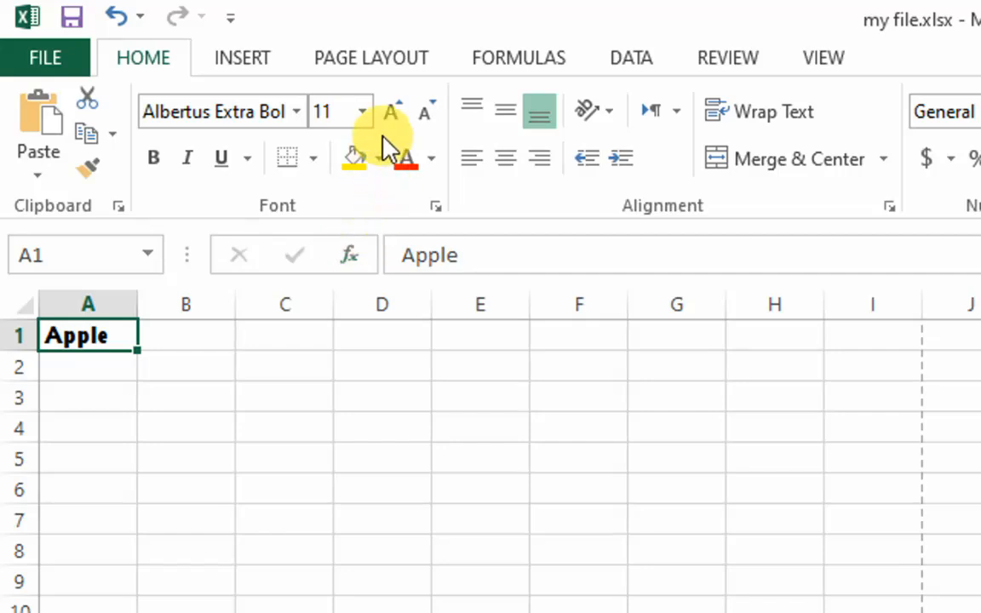
pyautogui.click(391, 111)
pyautogui.click(391, 111)
pyautogui.click(391, 112)
pyautogui.click(391, 111)
# Fill cell A1 with a light olive green theme colour and widen column A so that Apple fits.
pyautogui.click(377, 158)
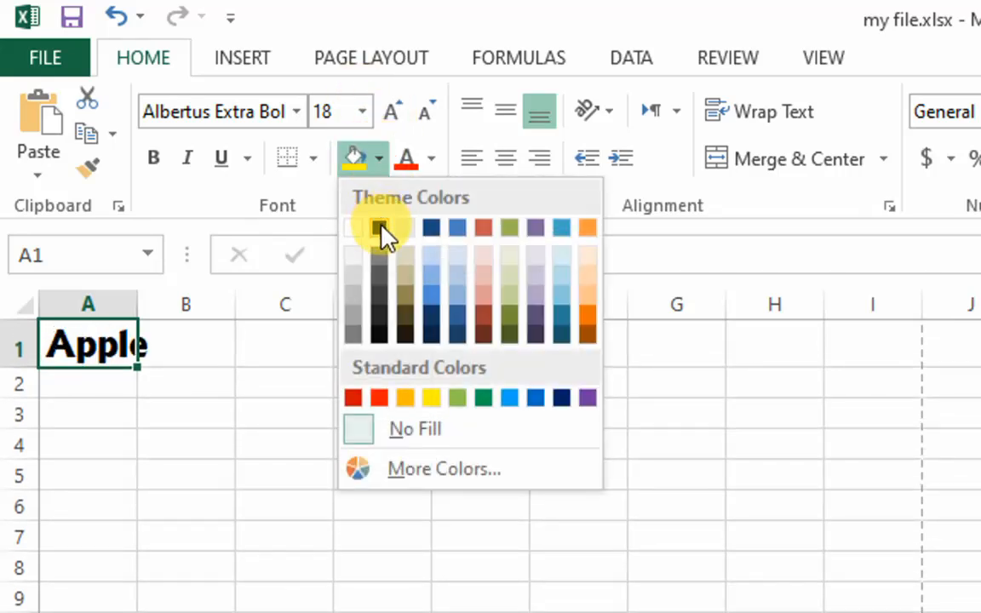
pyautogui.click(506, 286)
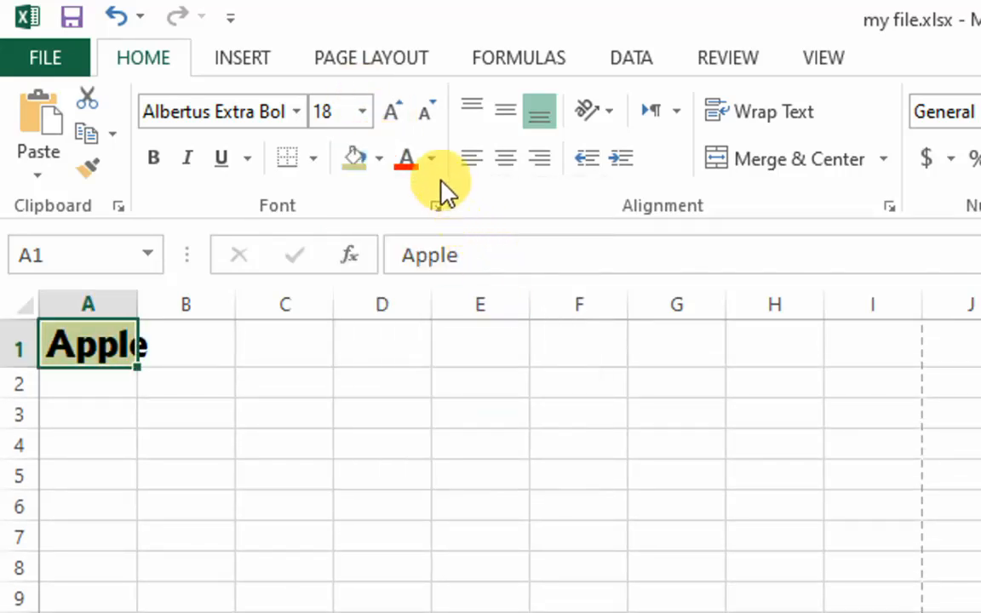
pyautogui.click(432, 159)
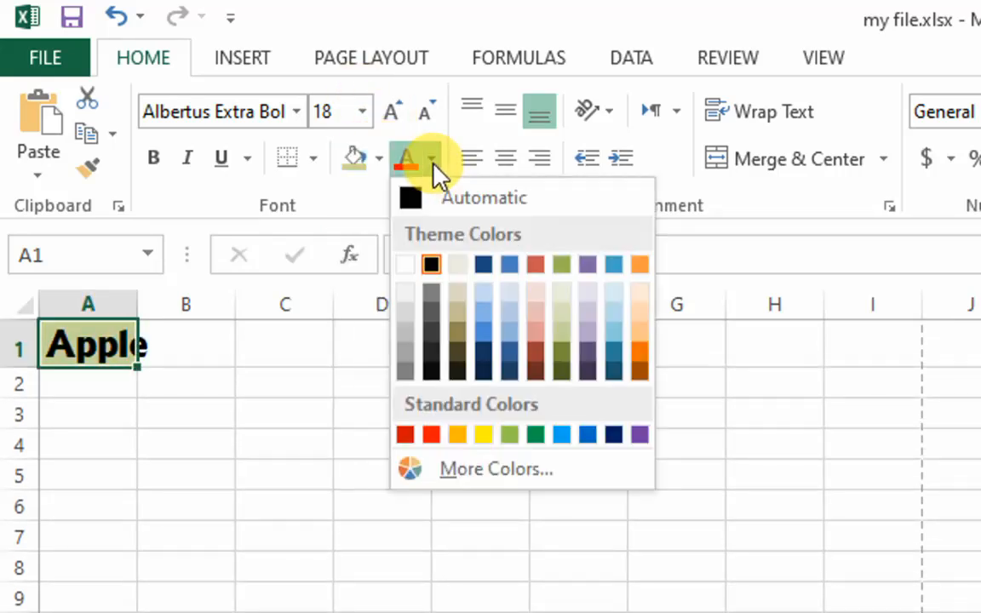
pyautogui.click(350, 437)
pyautogui.moveTo(138, 307); pyautogui.dragTo(214, 308)
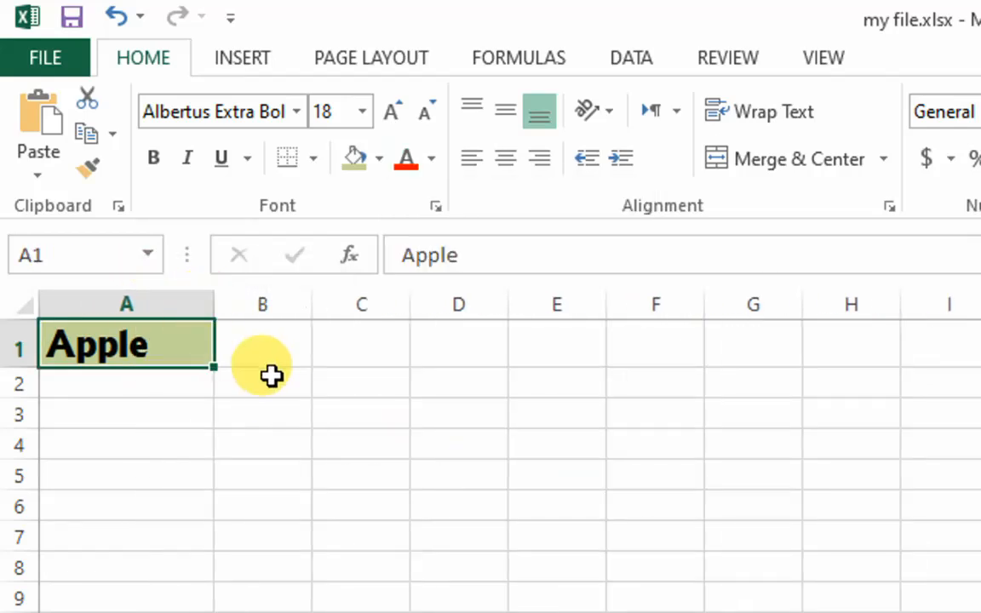
# Enter Orange in cell C4.
pyautogui.click(271, 376)
pyautogui.click(401, 444)
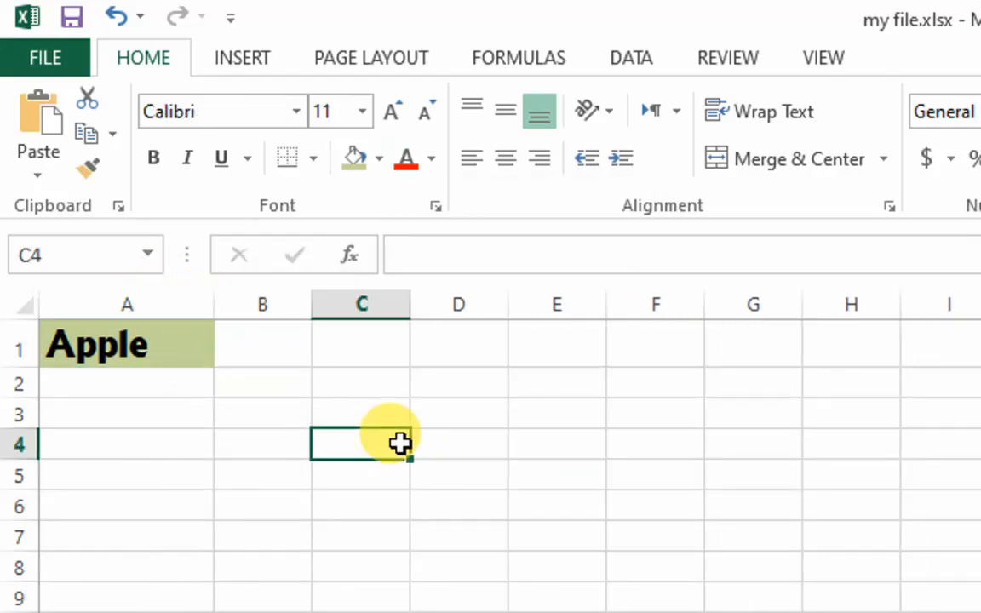
pyautogui.write('Orange')
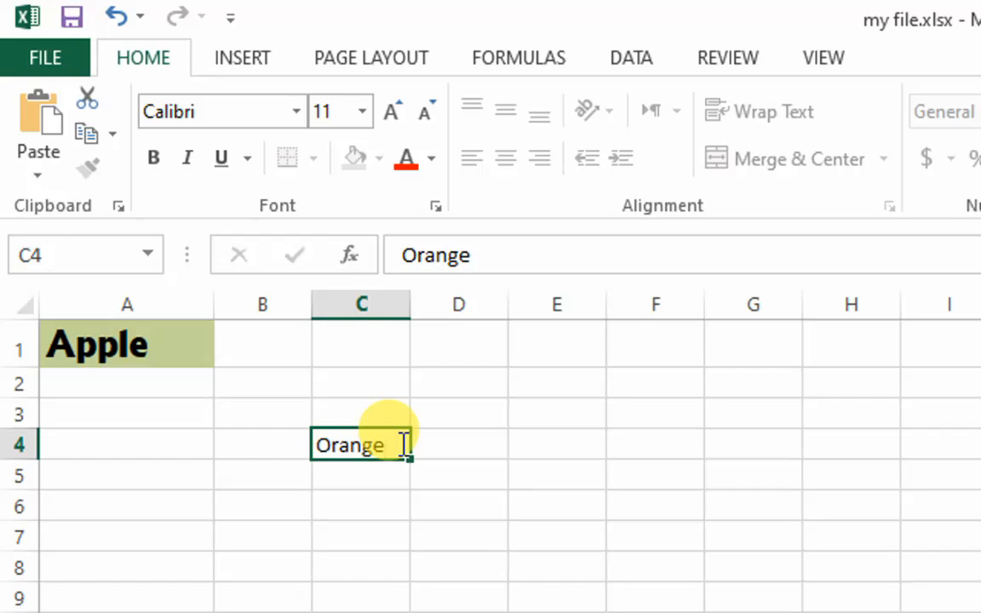
pyautogui.press('Return')
# Copy the font and fill formatting of cell A1 onto Orange in cell C4 with Format Painter.
pyautogui.click(202, 341)
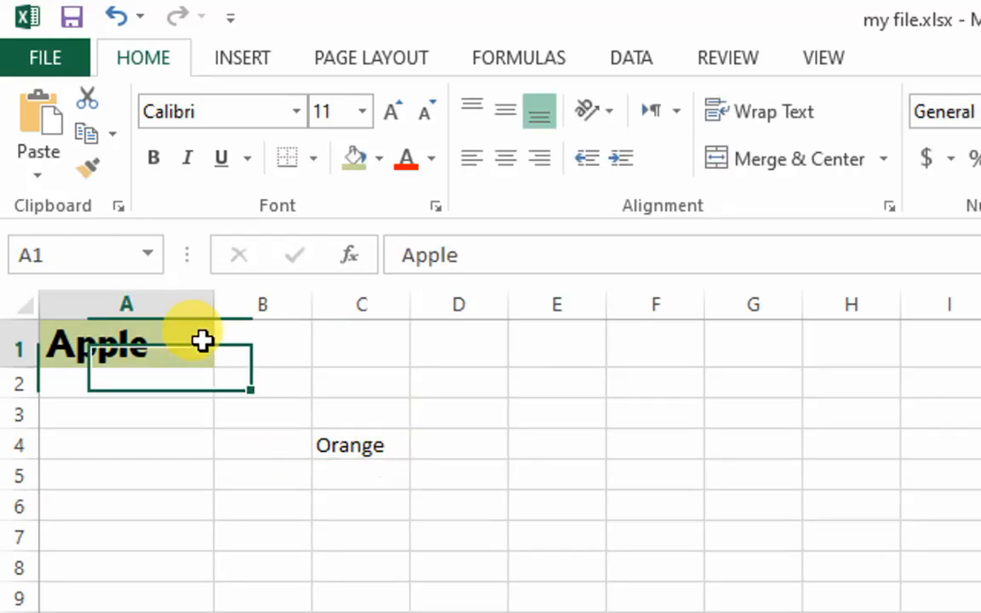
pyautogui.click(343, 446)
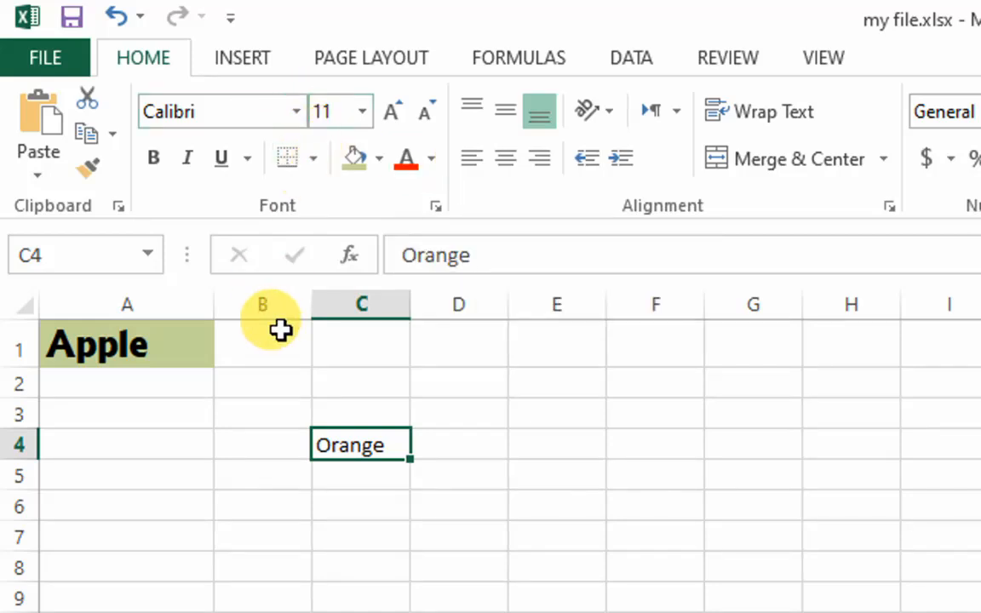
pyautogui.click(186, 344)
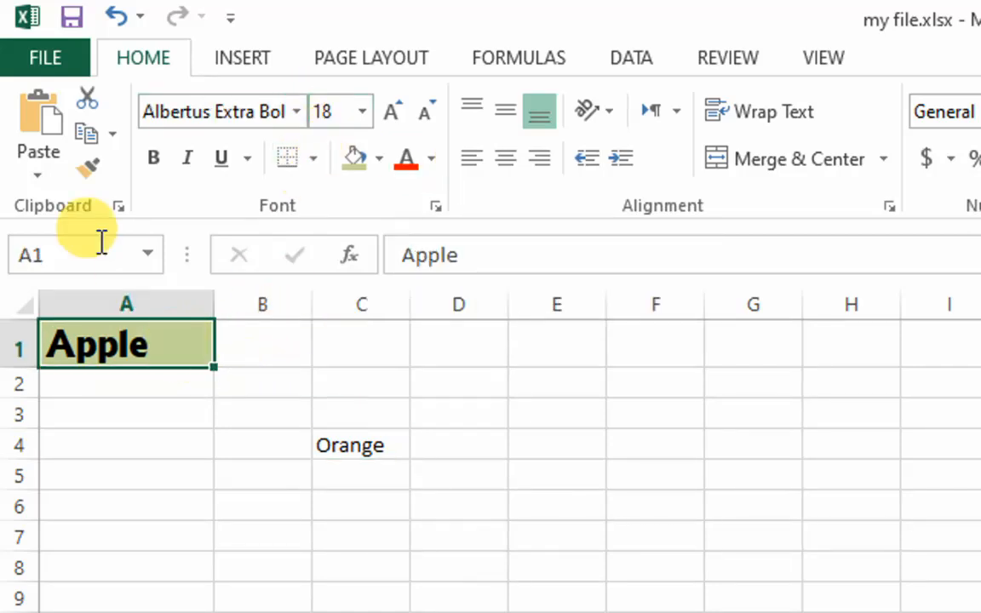
pyautogui.click(88, 175)
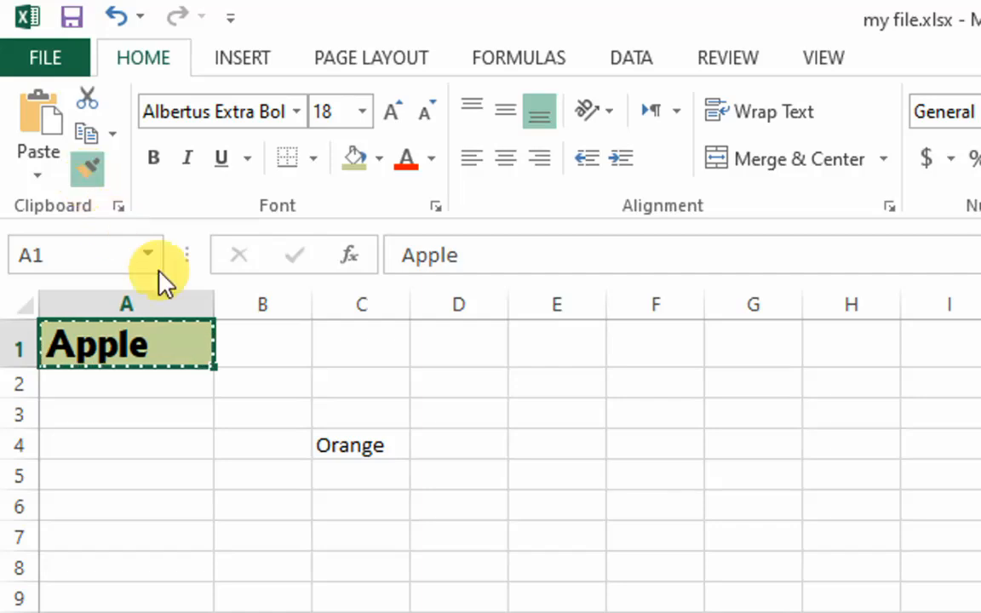
pyautogui.click(350, 435)
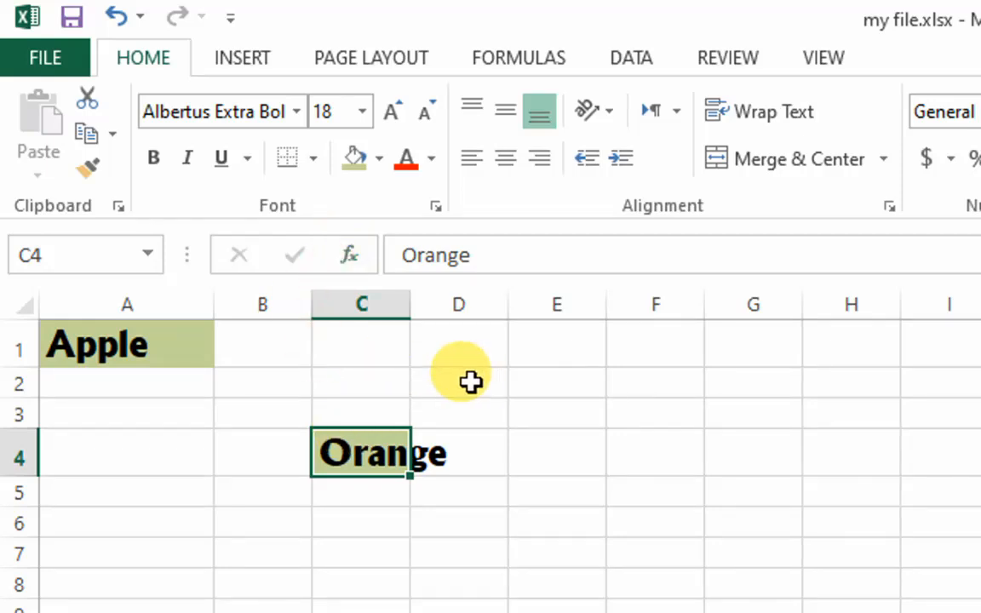
pyautogui.scroll(-2, 537, 464)
pyautogui.scroll(2, 536, 464)
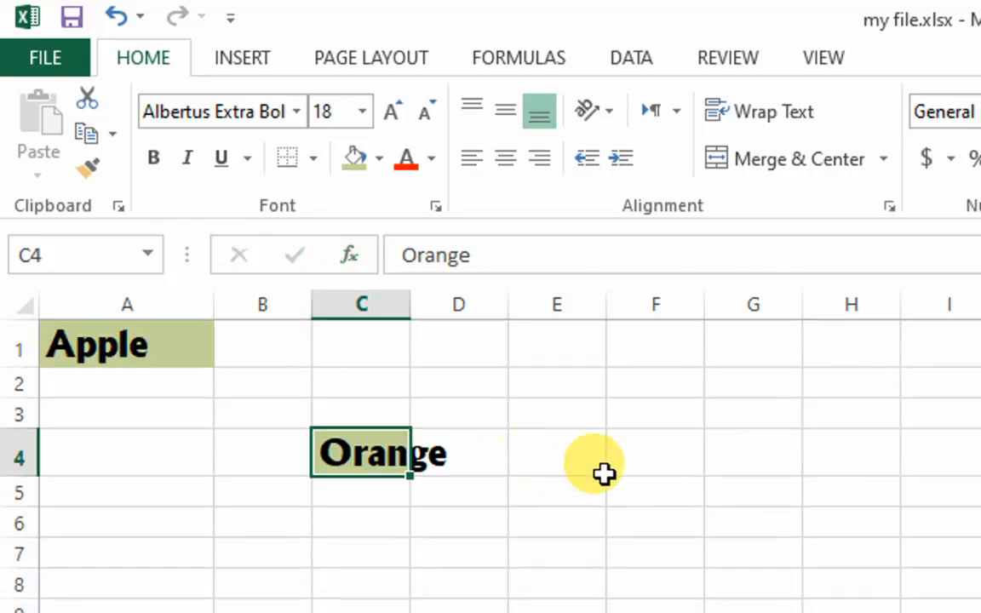
pyautogui.click(304, 344)
pyautogui.moveTo(305, 344); pyautogui.dragTo(895, 612)
pyautogui.moveTo(815, 539); pyautogui.dragTo(100, 94)
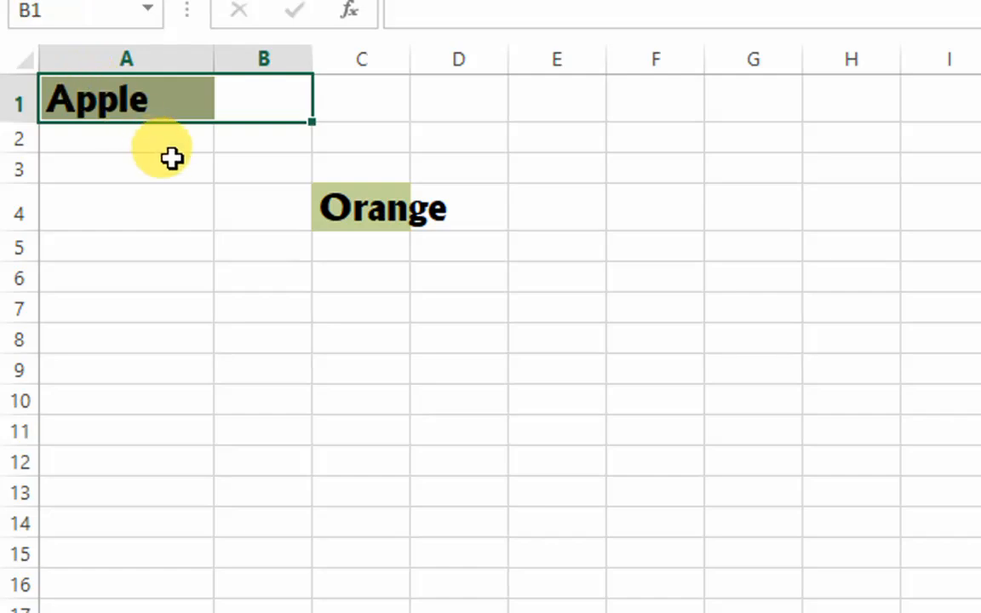
pyautogui.click(172, 158)
pyautogui.scroll(-1, 199, 138)
pyautogui.scroll(1, 199, 138)
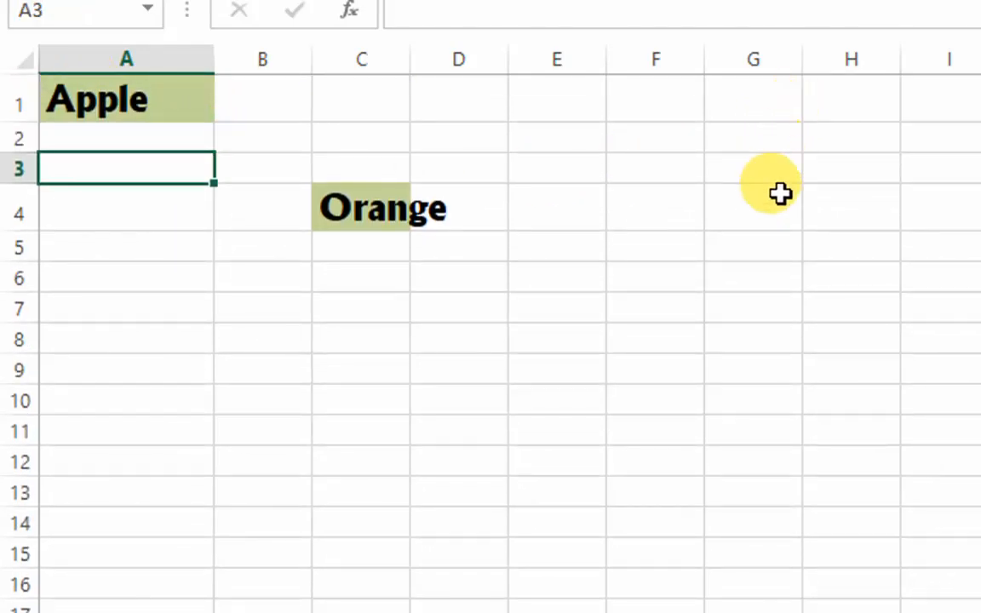
# Apply All Borders to the cell range B3:H13.
pyautogui.click(844, 164)
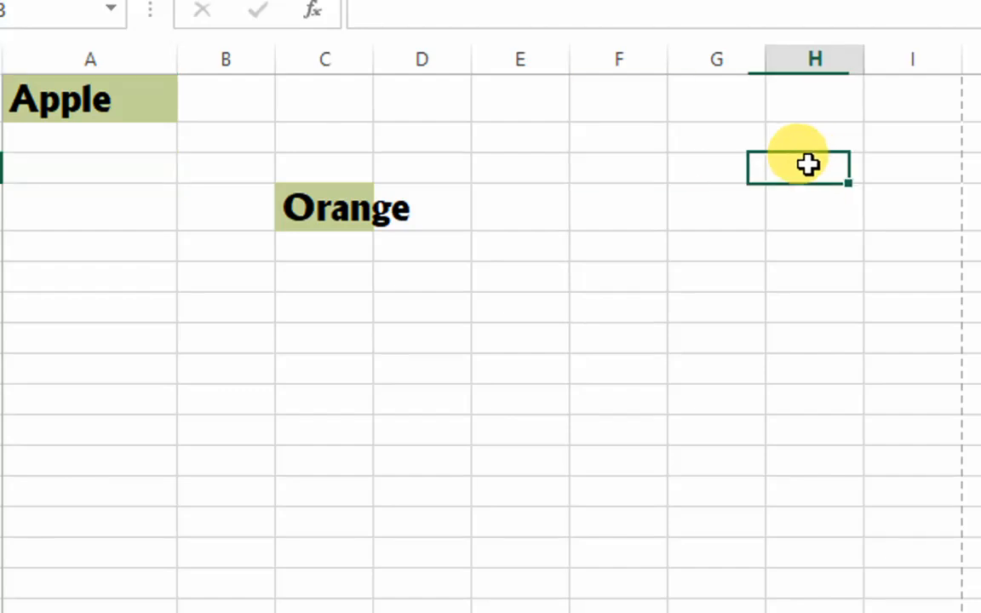
pyautogui.moveTo(807, 164); pyautogui.dragTo(250, 506)
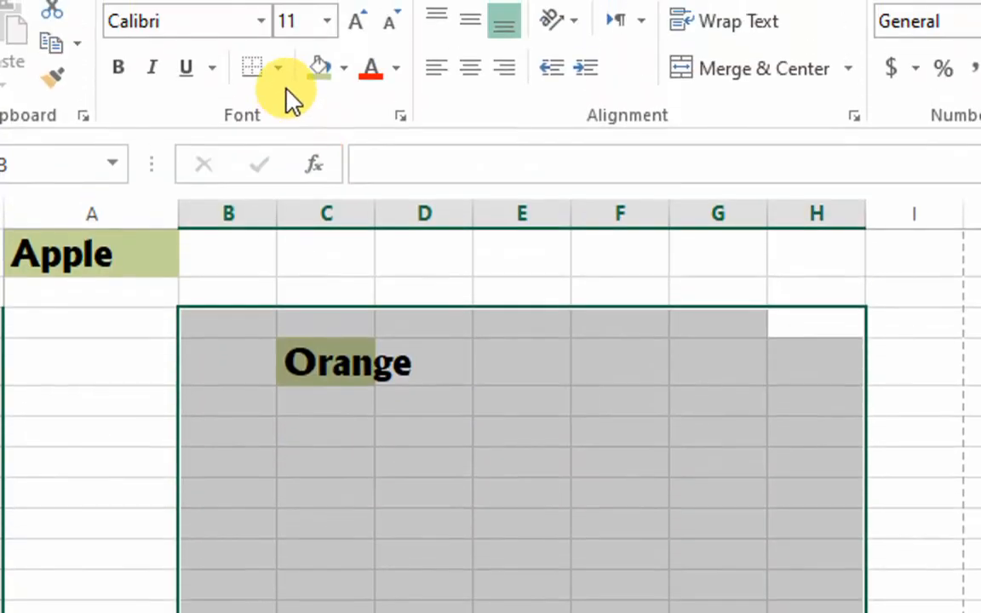
pyautogui.click(280, 70)
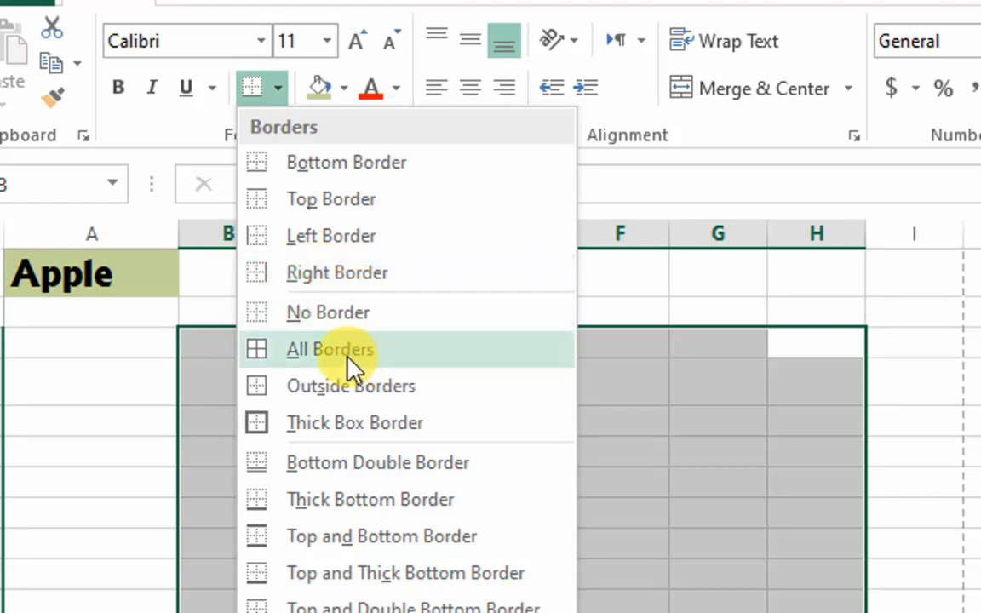
pyautogui.click(275, 351)
pyautogui.click(323, 410)
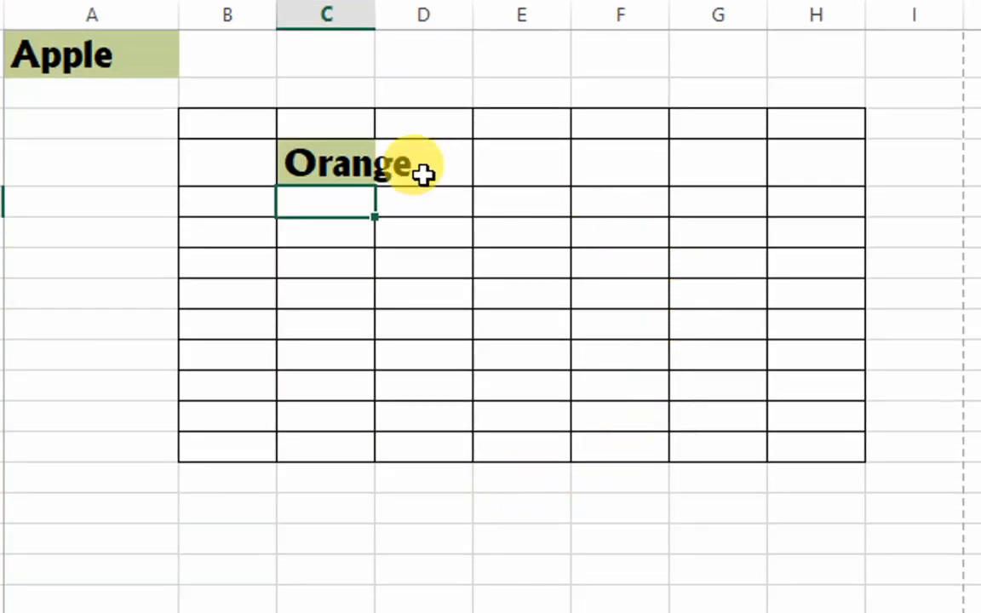
pyautogui.moveTo(796, 131); pyautogui.dragTo(233, 436)
pyautogui.moveTo(102, 389); pyautogui.dragTo(170, 120)
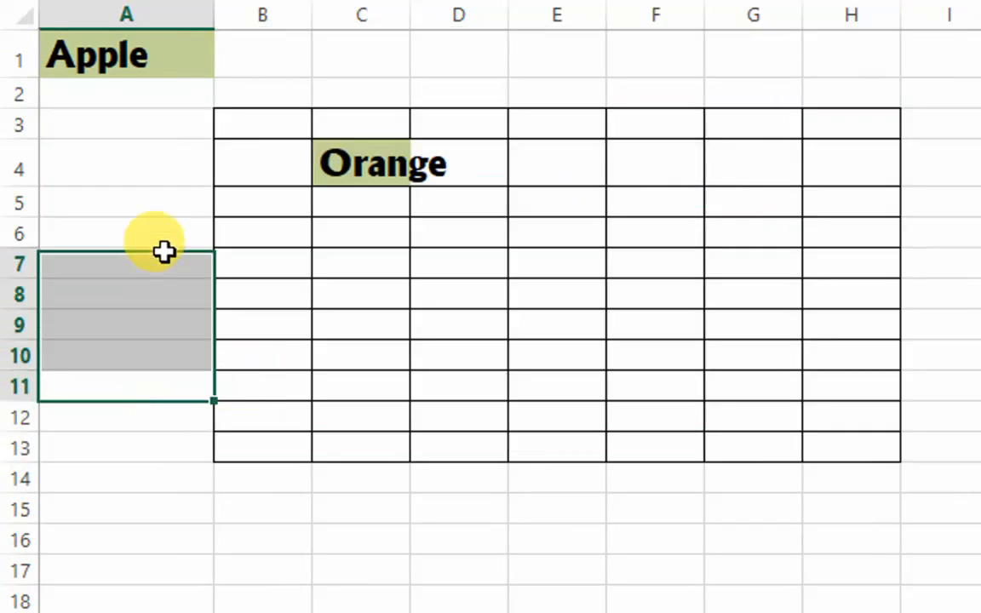
pyautogui.click(162, 151)
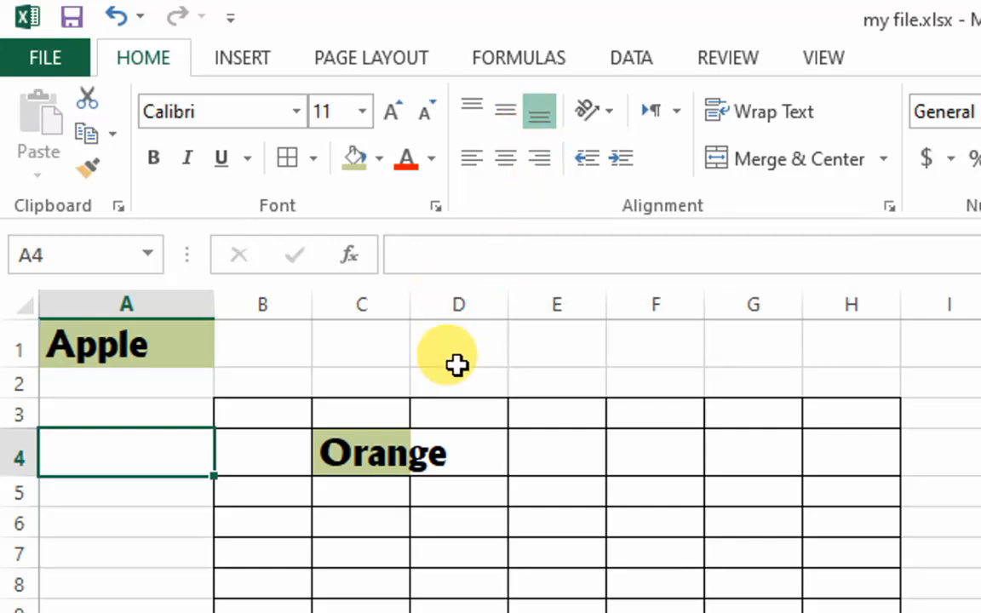
# Widen column C so that Orange fits inside its cell, and make row 1 about three times as tall.
pyautogui.moveTo(416, 307); pyautogui.dragTo(655, 334)
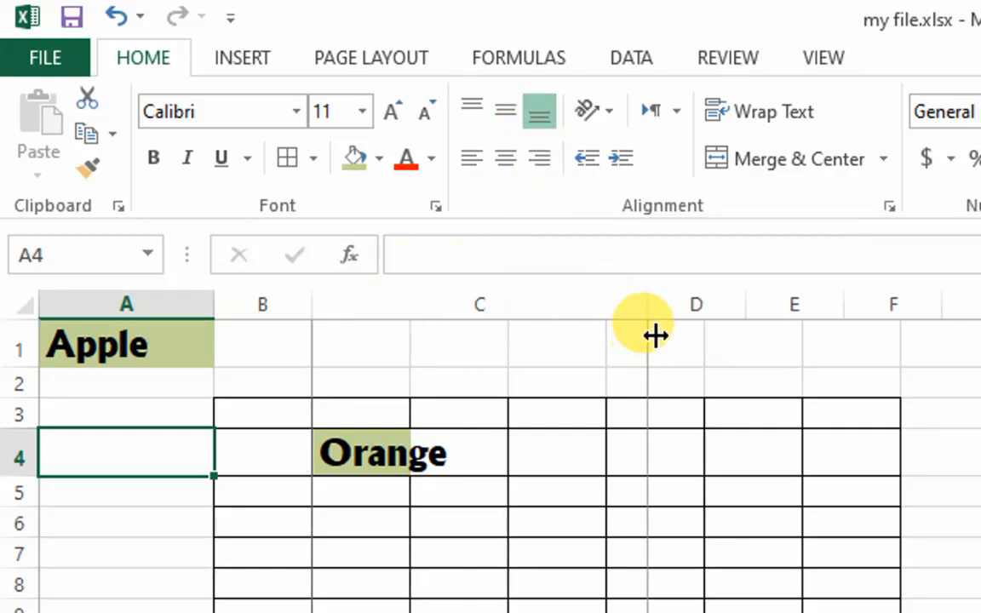
pyautogui.doubleClick(540, 343)
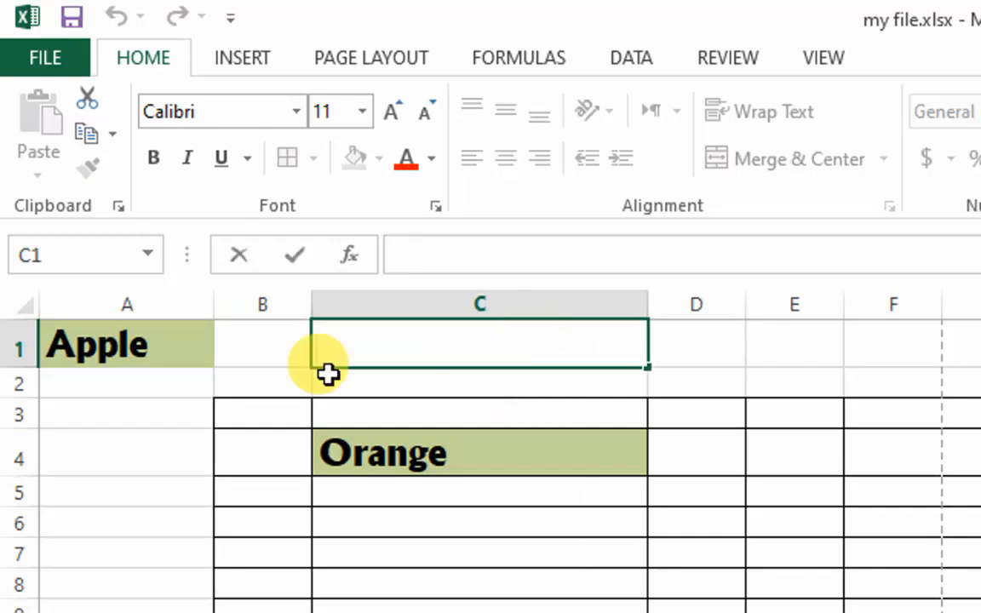
pyautogui.click(21, 364)
pyautogui.moveTo(30, 364); pyautogui.dragTo(53, 452)
# Enter Pakistan in cell C1.
pyautogui.doubleClick(365, 390)
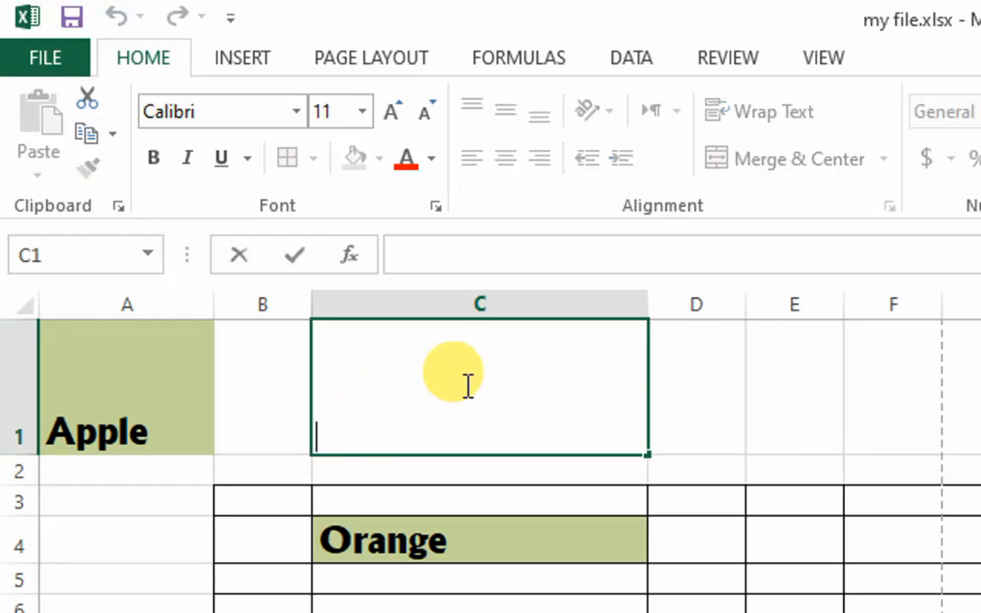
pyautogui.write('Pakistan')
pyautogui.press('Return')
# Try top alignment on the text in cell C1 and settle on middle vertical alignment.
pyautogui.click(464, 383)
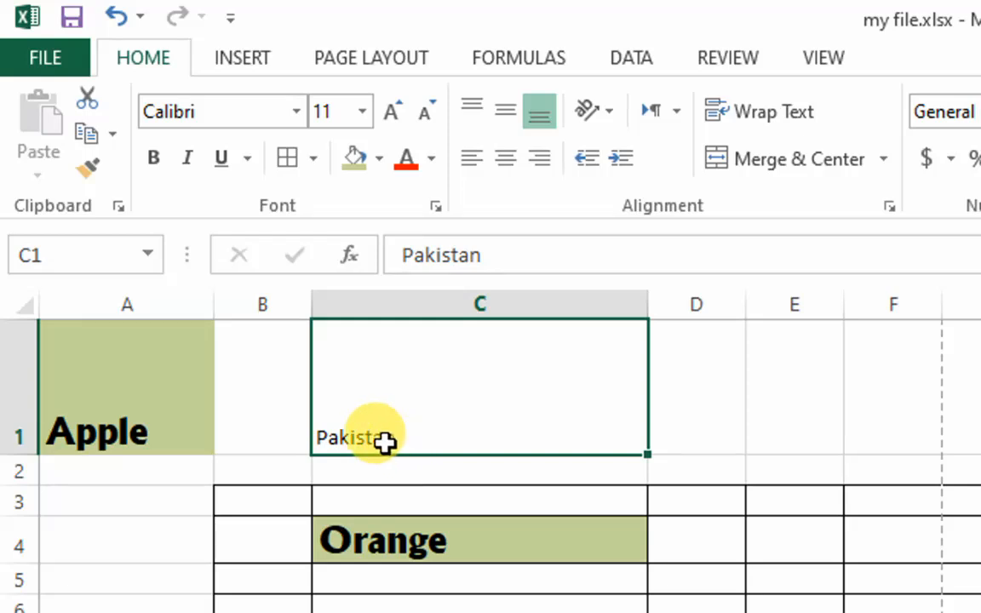
pyautogui.click(472, 115)
pyautogui.click(511, 117)
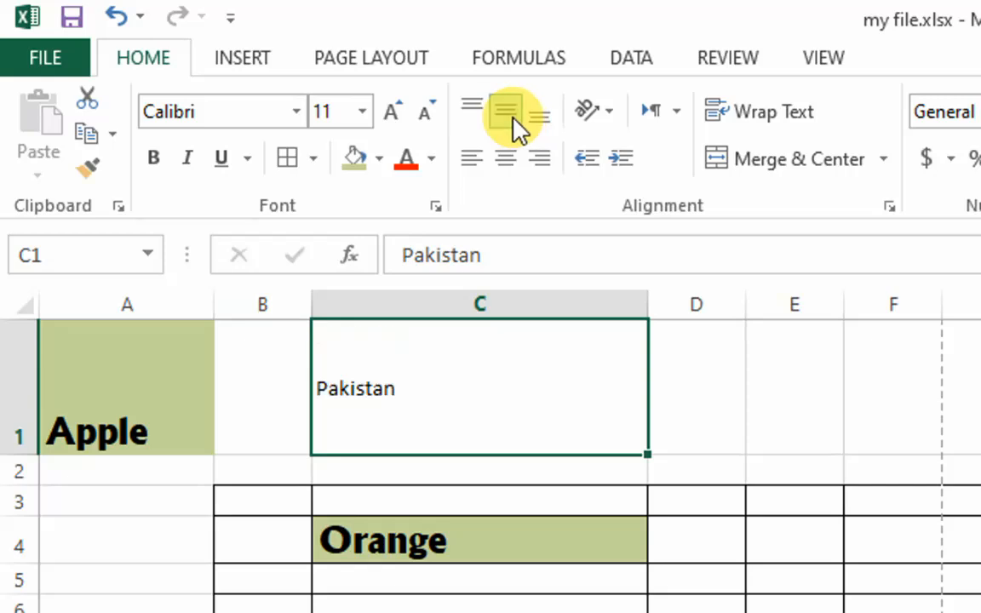
pyautogui.click(477, 107)
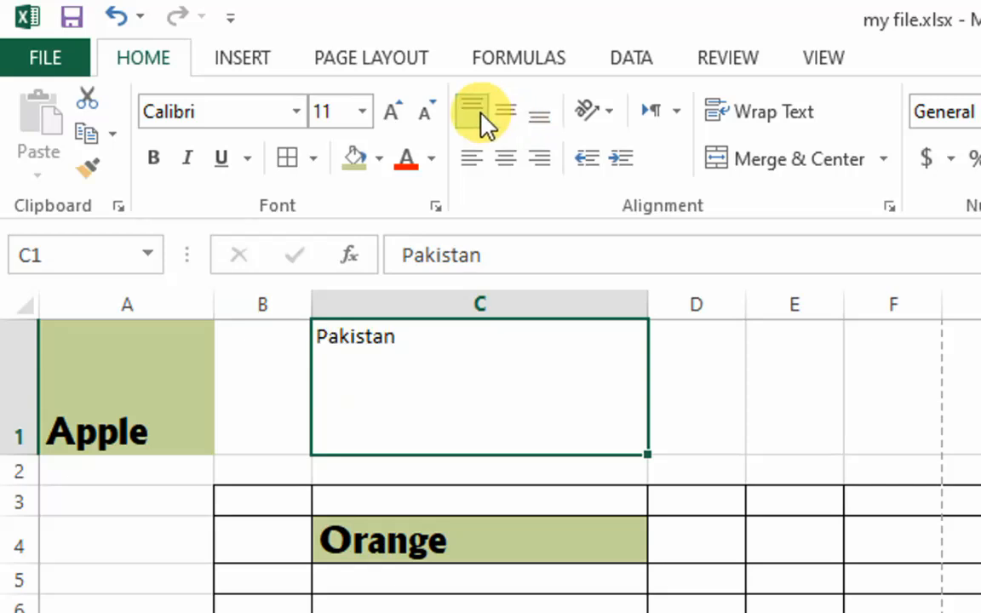
pyautogui.click(503, 116)
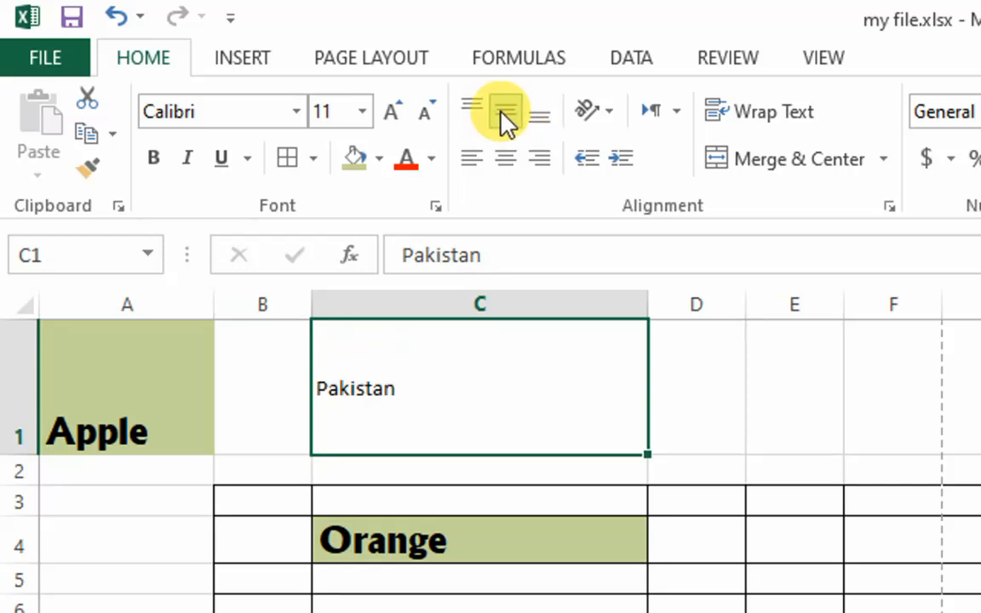
# Try centre and right horizontal alignment on cell C1, ending with left alignment.
pyautogui.click(505, 160)
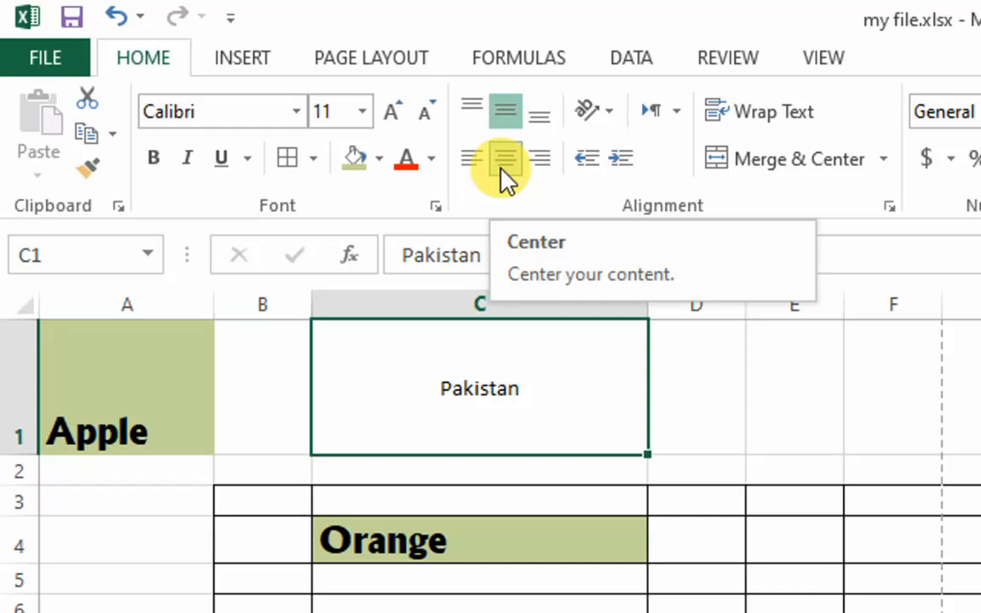
pyautogui.click(542, 164)
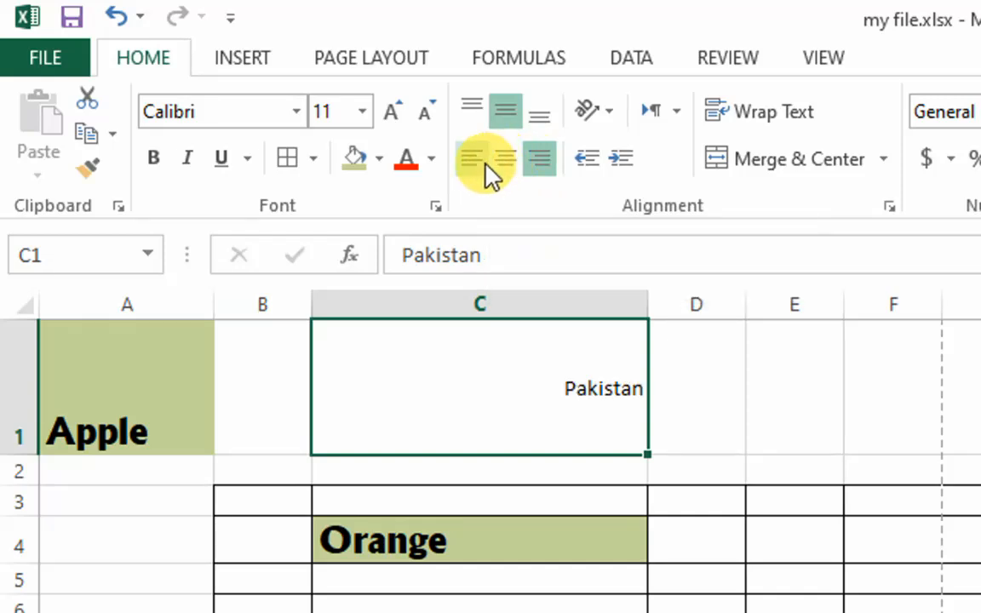
pyautogui.click(482, 162)
# Try bottom and top vertical alignment on cell C1 and return it to middle alignment.
pyautogui.click(538, 123)
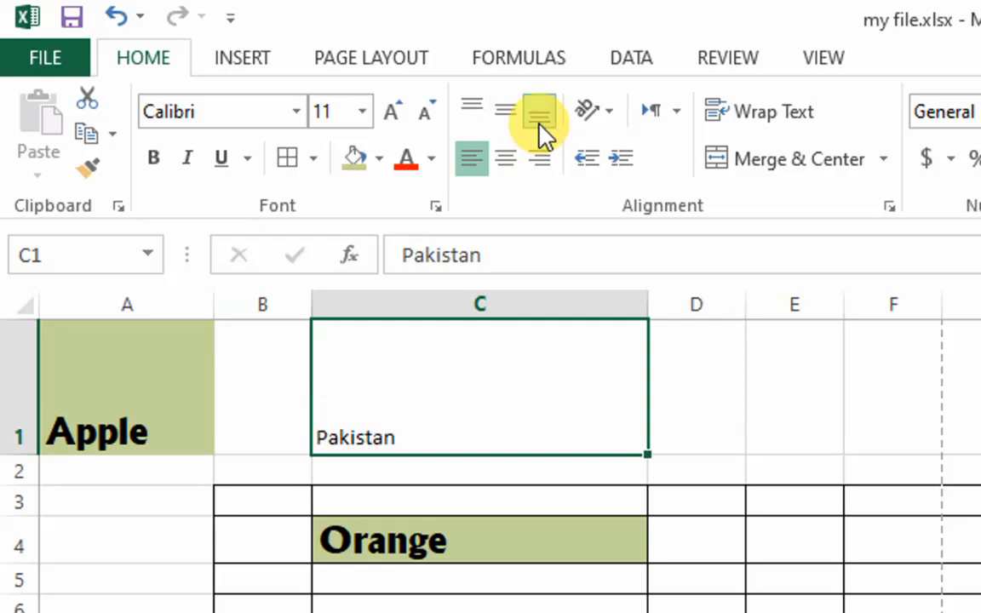
pyautogui.click(506, 112)
pyautogui.click(480, 107)
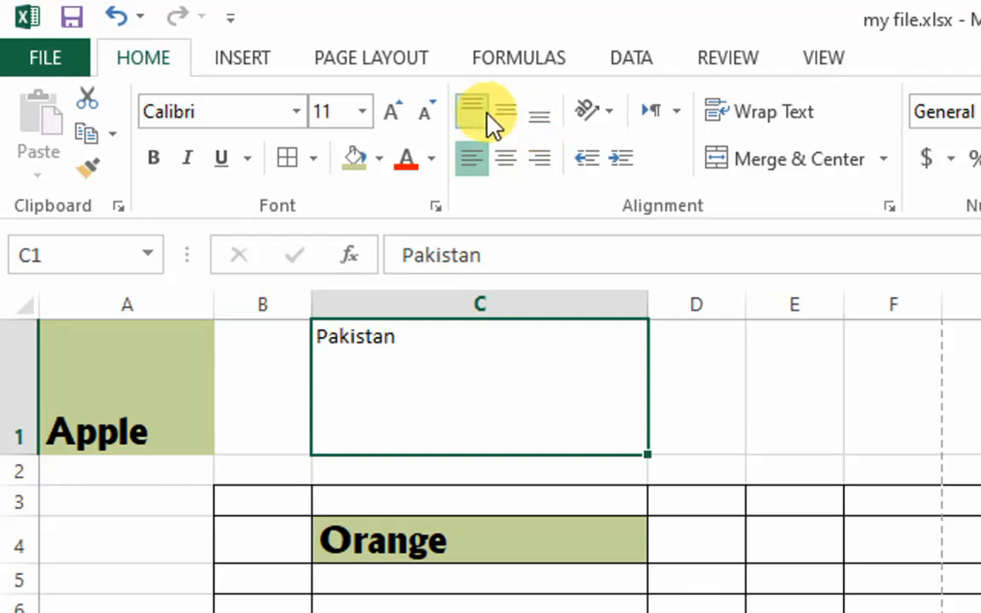
pyautogui.click(497, 113)
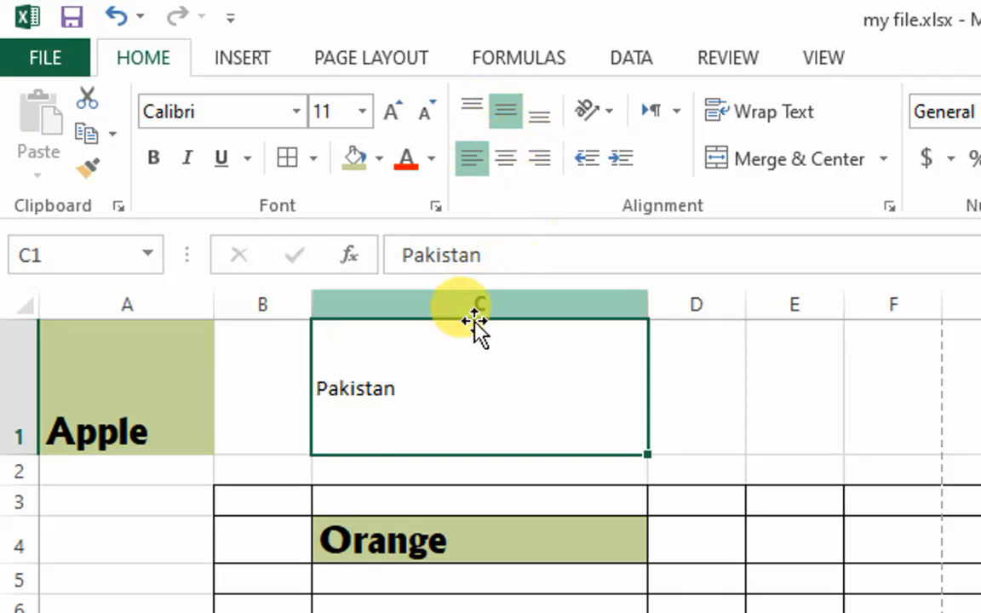
# Examine which alignment commands are available while the text in cell C1 is being edited and while the cell is only selected.
pyautogui.doubleClick(430, 392)
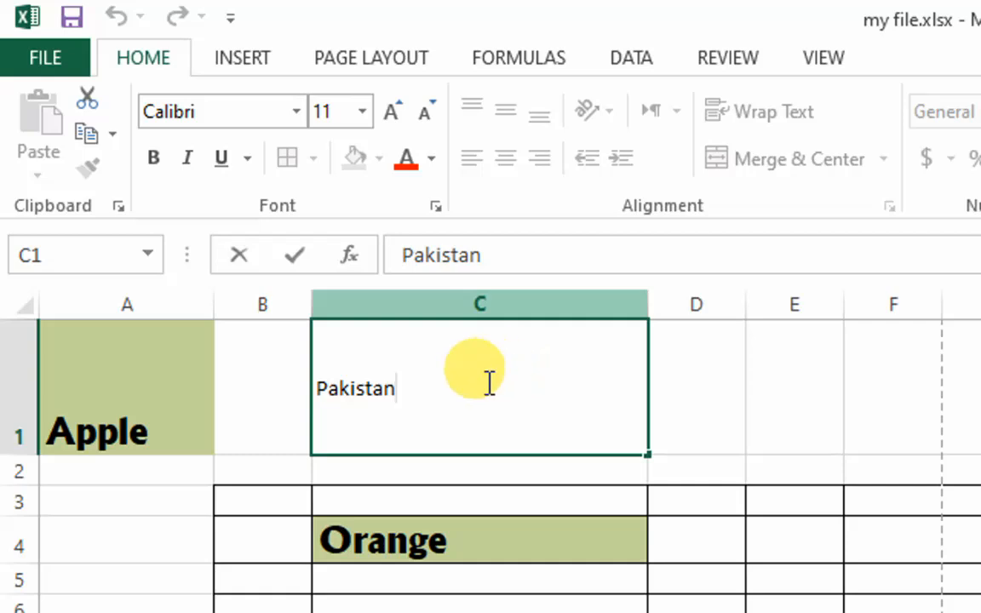
pyautogui.moveTo(394, 389); pyautogui.dragTo(317, 460)
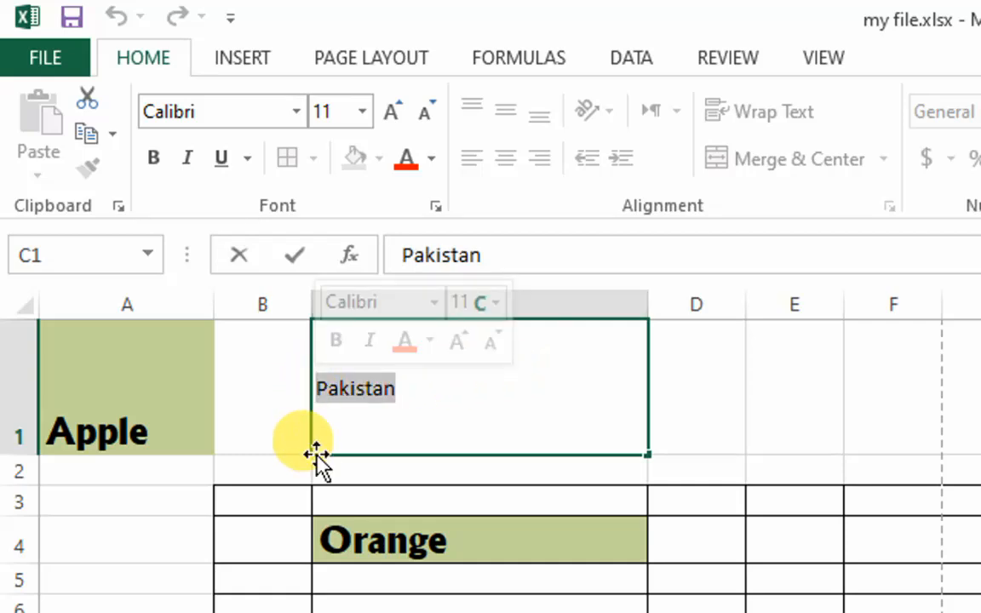
pyautogui.click(405, 389)
pyautogui.moveTo(405, 390); pyautogui.dragTo(317, 389)
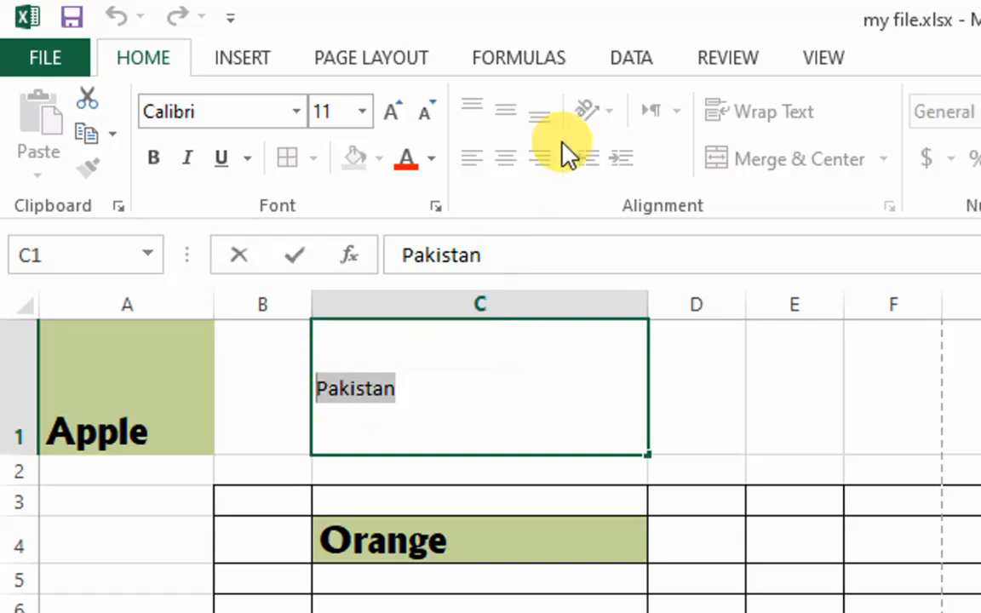
pyautogui.click(486, 460)
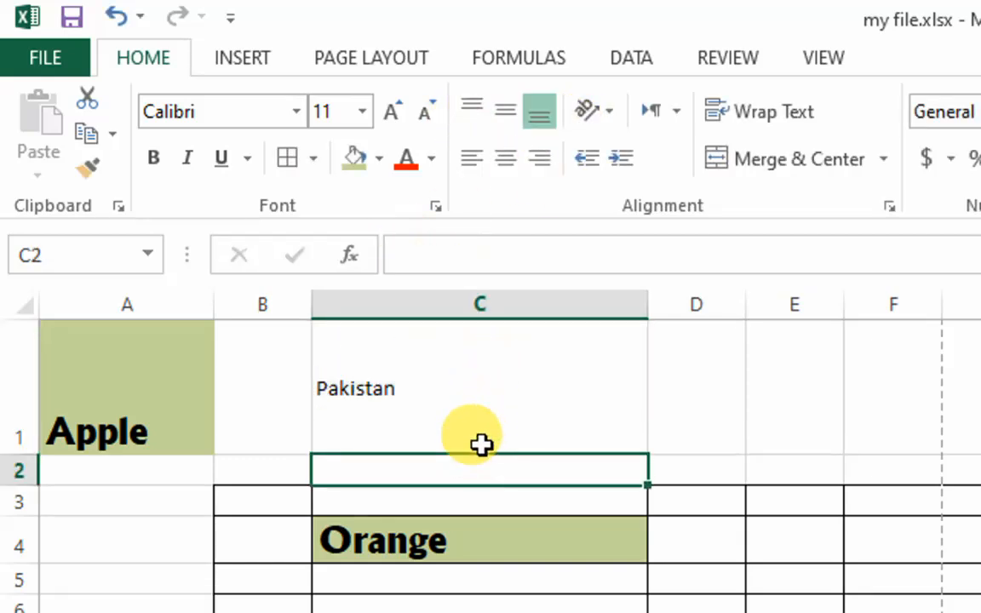
pyautogui.click(485, 406)
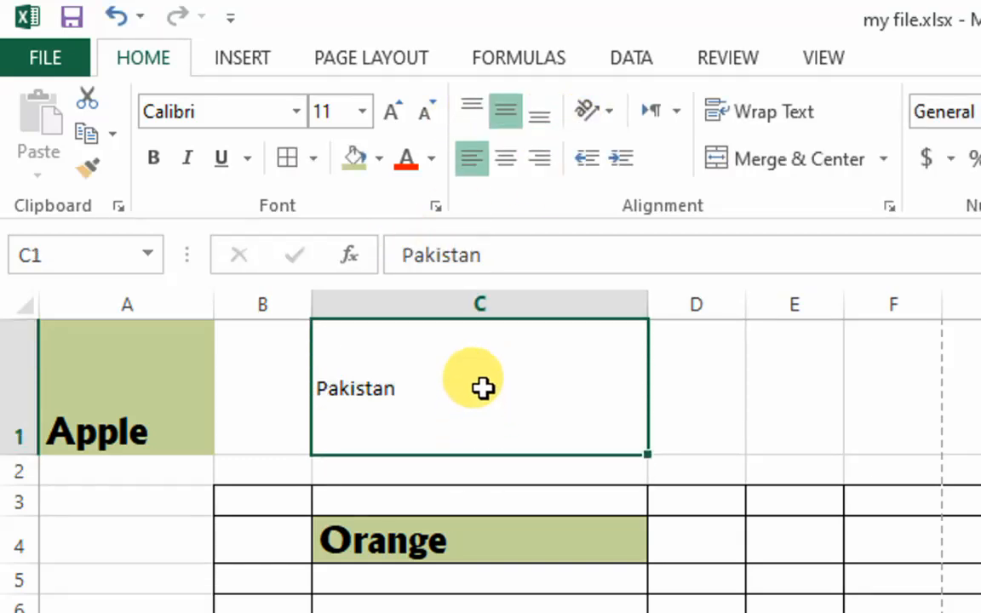
pyautogui.doubleClick(435, 389)
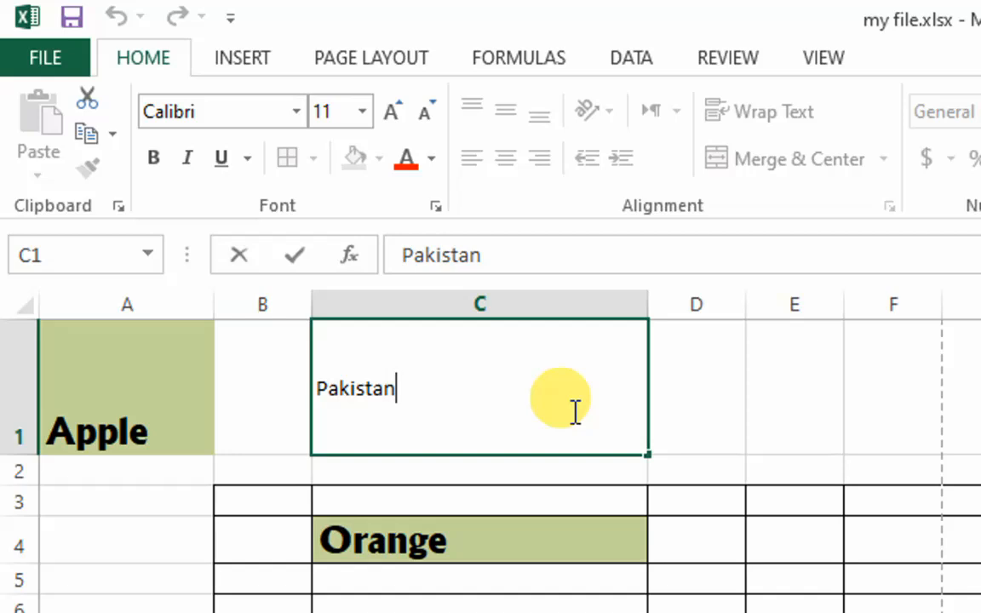
pyautogui.press('Return')
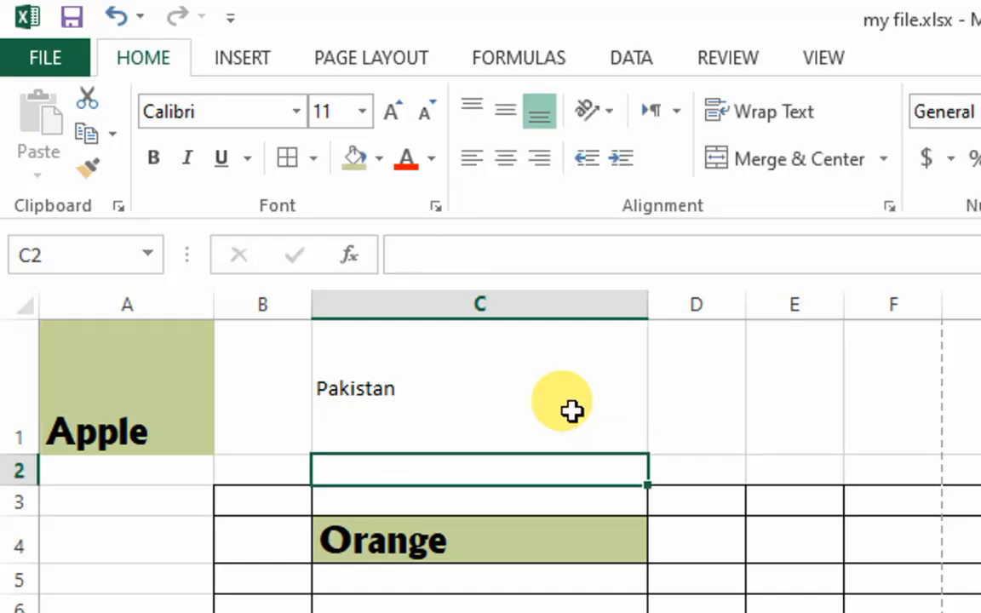
pyautogui.click(294, 471)
pyautogui.click(280, 411)
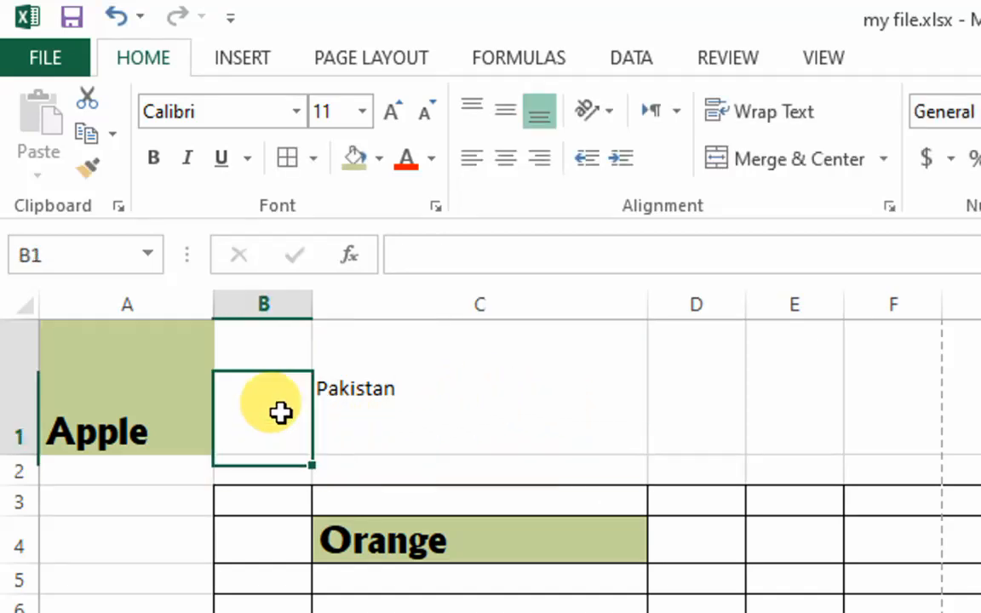
# Try the Angle Counterclockwise, Angle Clockwise and Rotate Text Down orientations on the text in cell C1.
pyautogui.click(460, 385)
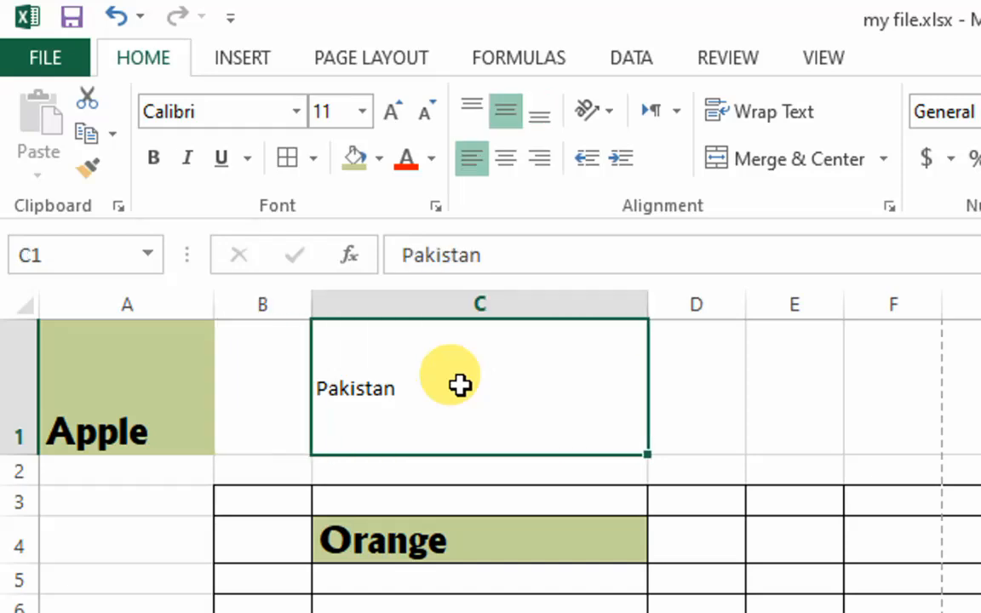
pyautogui.click(605, 115)
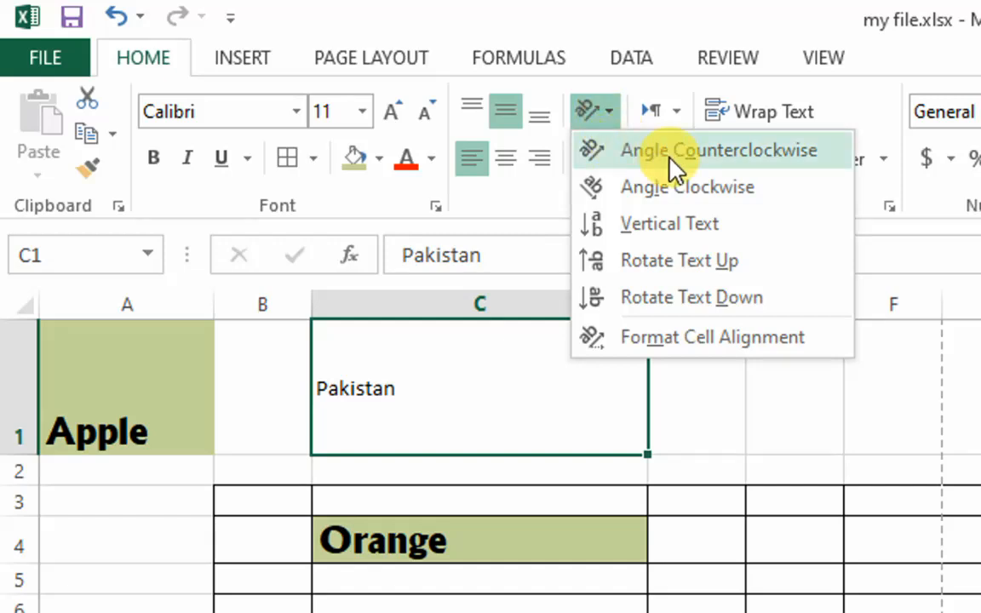
pyautogui.click(672, 156)
pyautogui.click(609, 118)
pyautogui.click(632, 185)
pyautogui.click(609, 110)
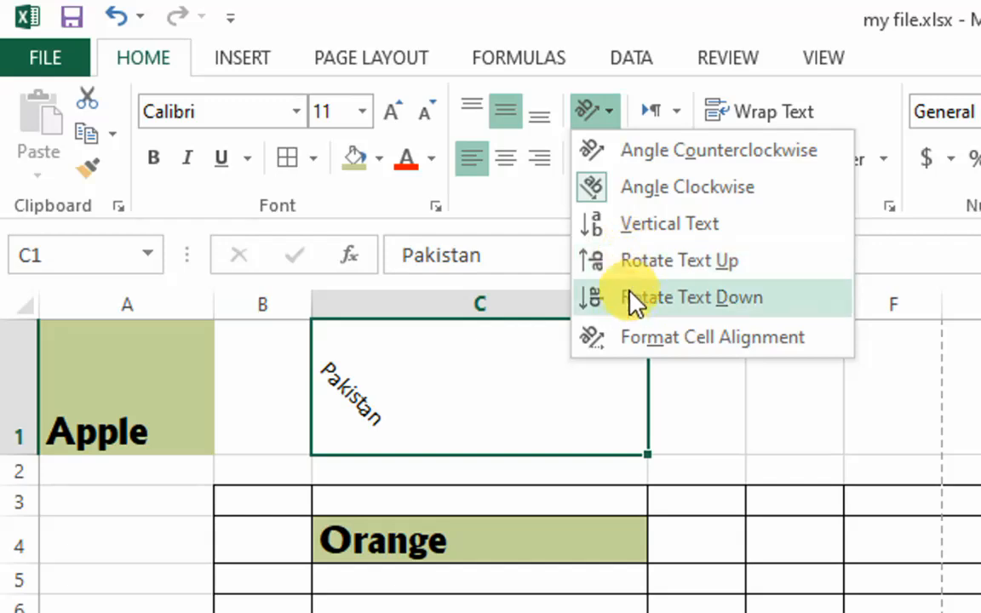
pyautogui.click(691, 312)
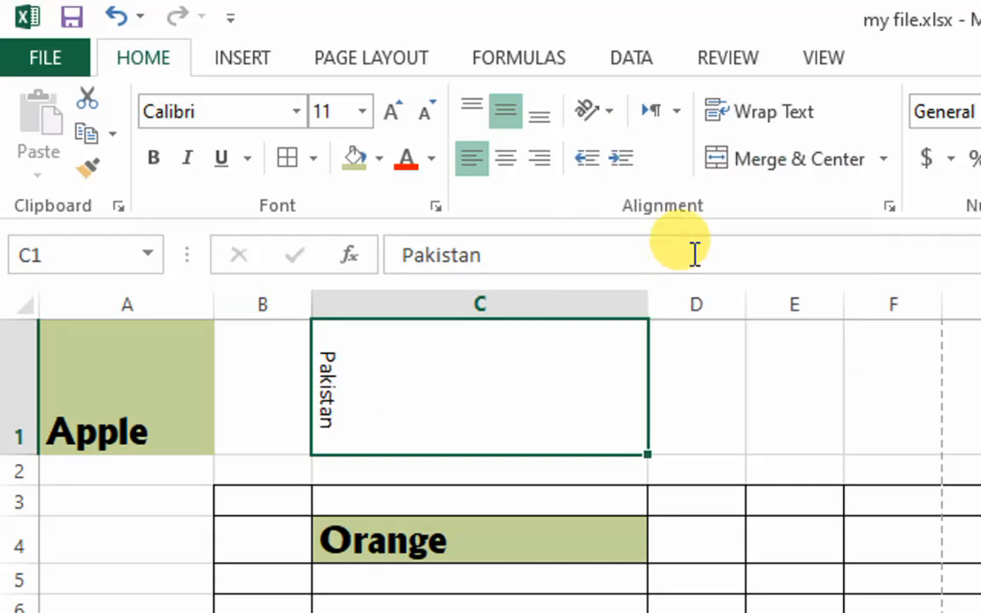
# Set the text orientation of cell C1 to 26 degrees in the cell alignment settings.
pyautogui.click(609, 115)
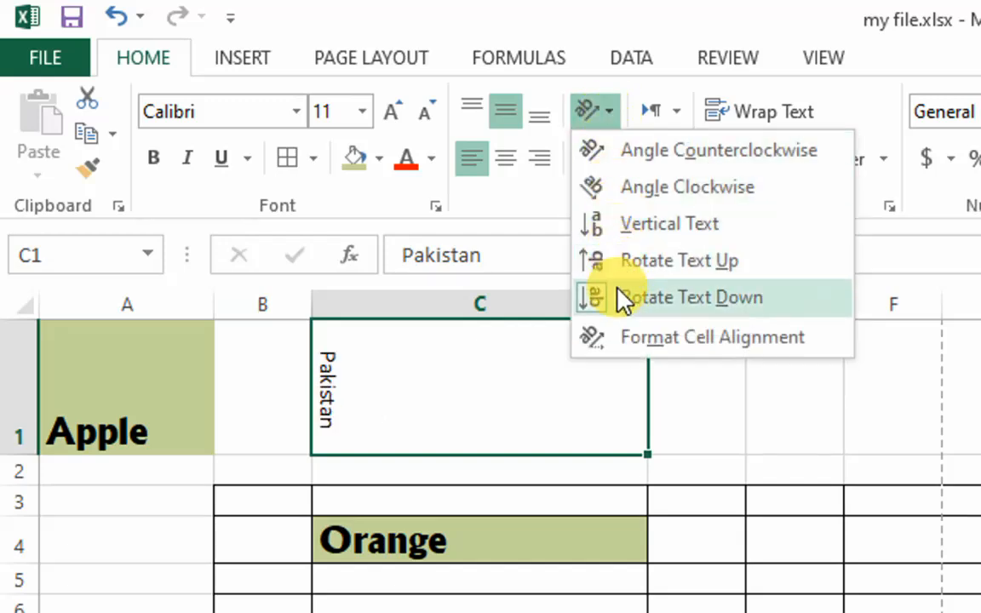
pyautogui.click(630, 306)
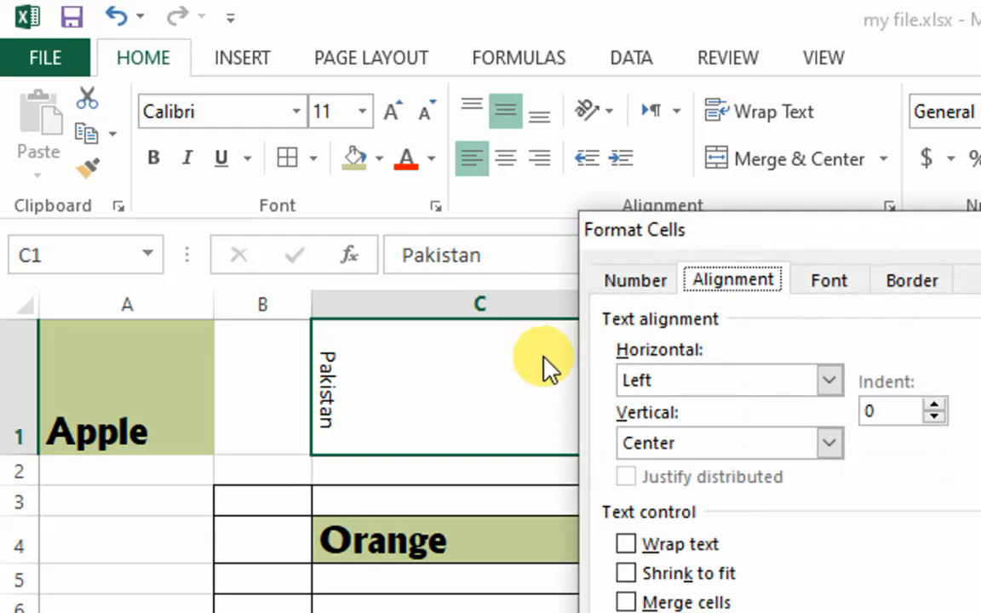
pyautogui.moveTo(766, 236); pyautogui.dragTo(675, 200)
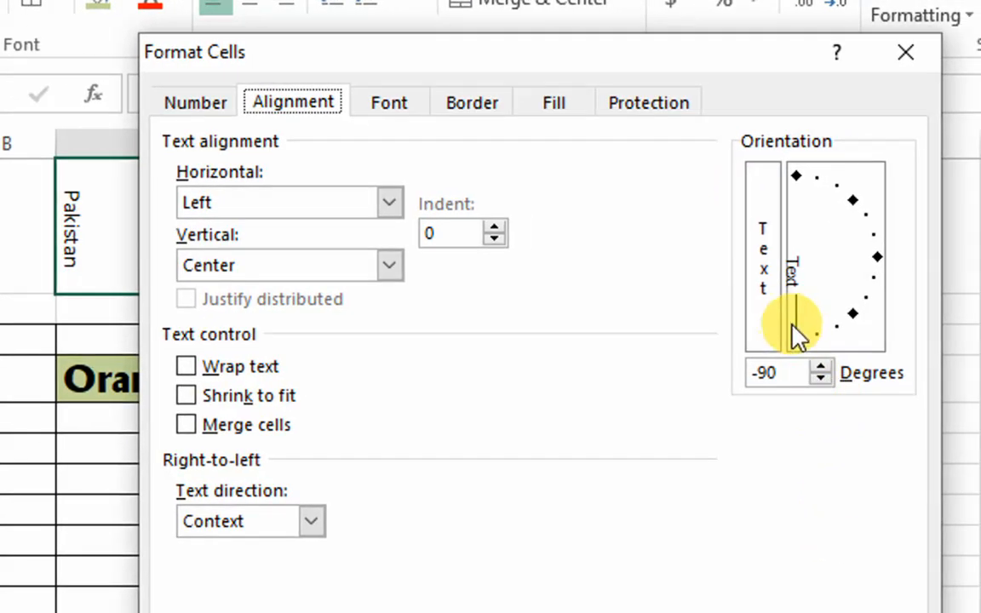
pyautogui.moveTo(824, 343); pyautogui.dragTo(837, 230)
pyautogui.moveTo(773, 226); pyautogui.dragTo(834, 241)
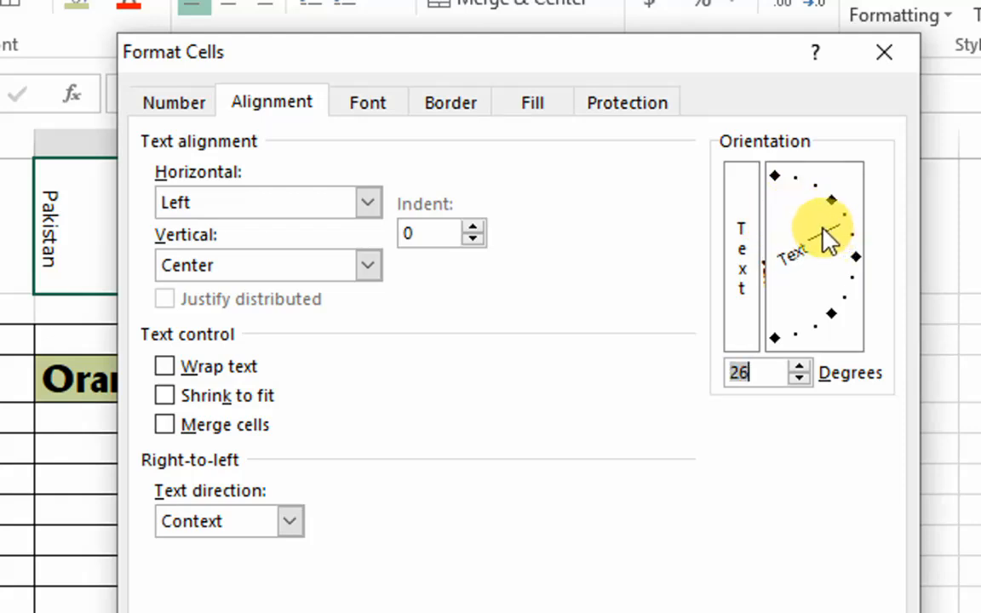
pyautogui.click(749, 529)
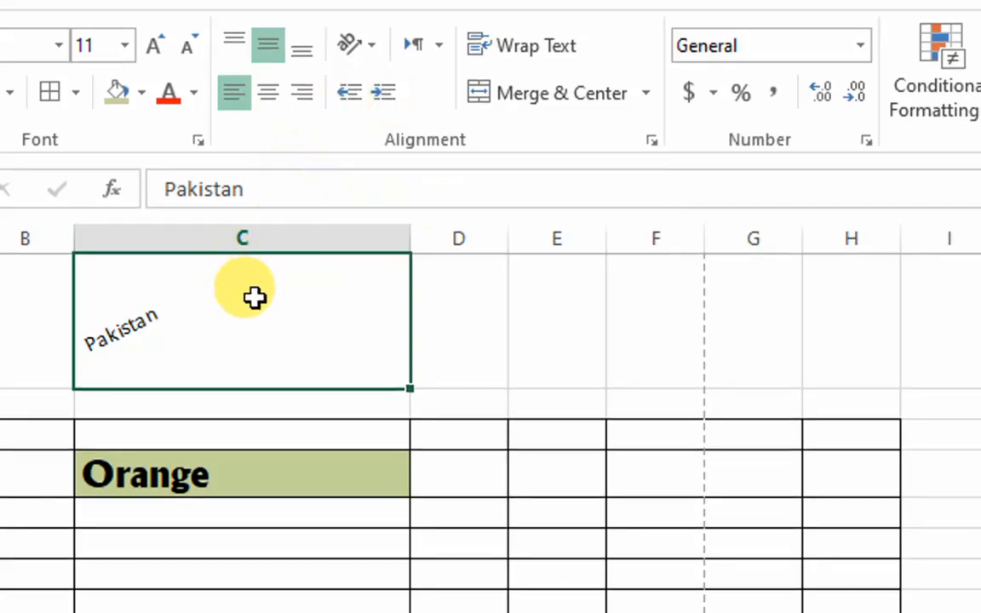
# Check how the angled text in cell C1 is displayed while the cell is being edited.
pyautogui.doubleClick(202, 313)
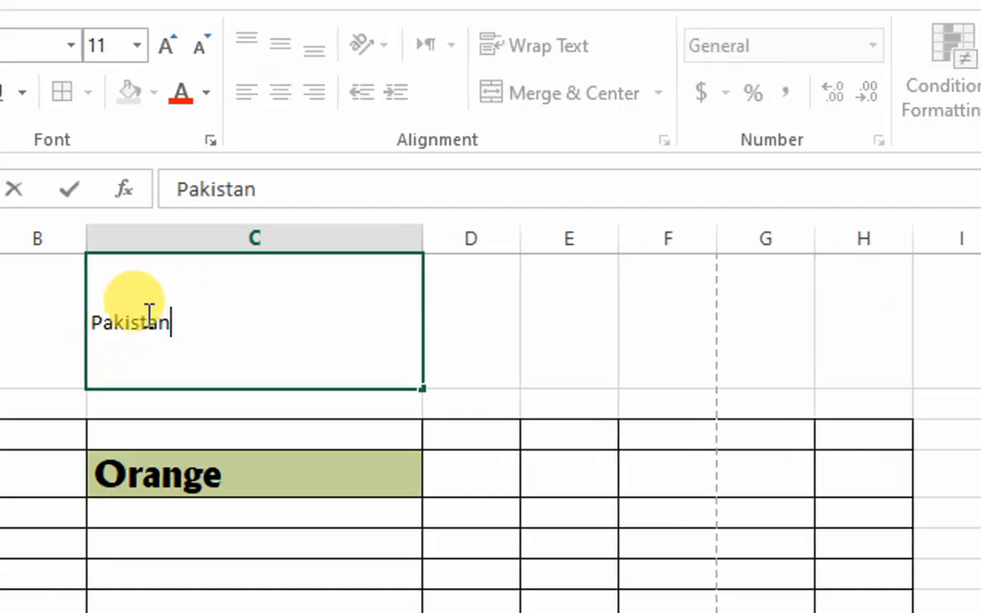
pyautogui.click(89, 321)
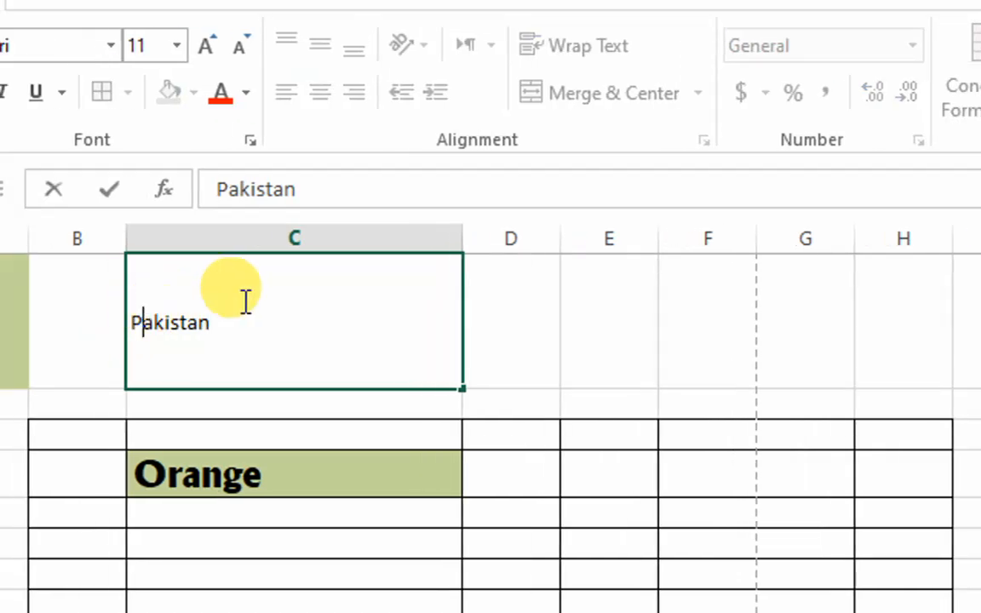
pyautogui.click(556, 328)
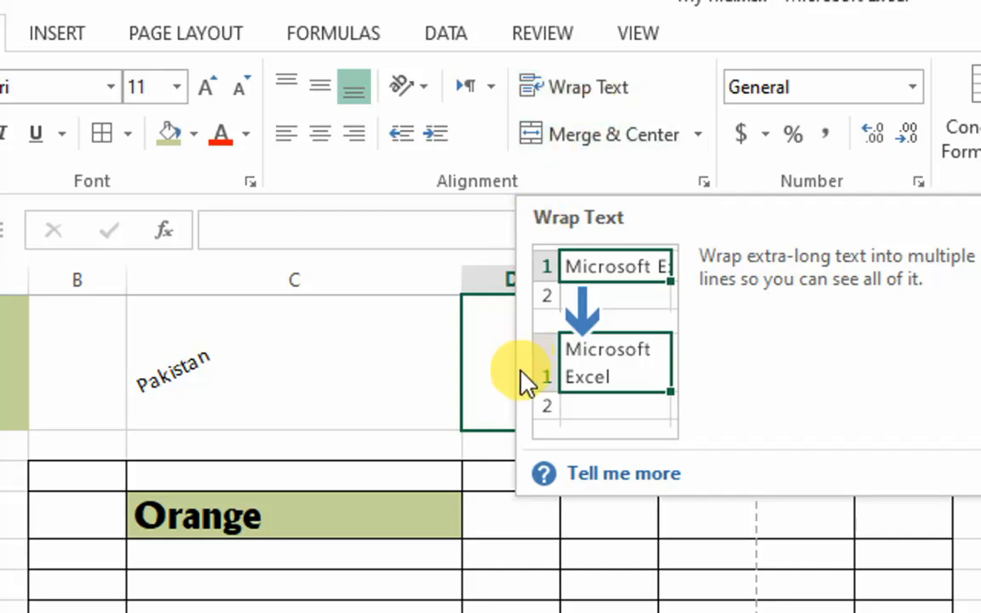
# Reduce the height of row 1 and enter "pakistan is a beautiful country" in cell D1.
pyautogui.click(478, 438)
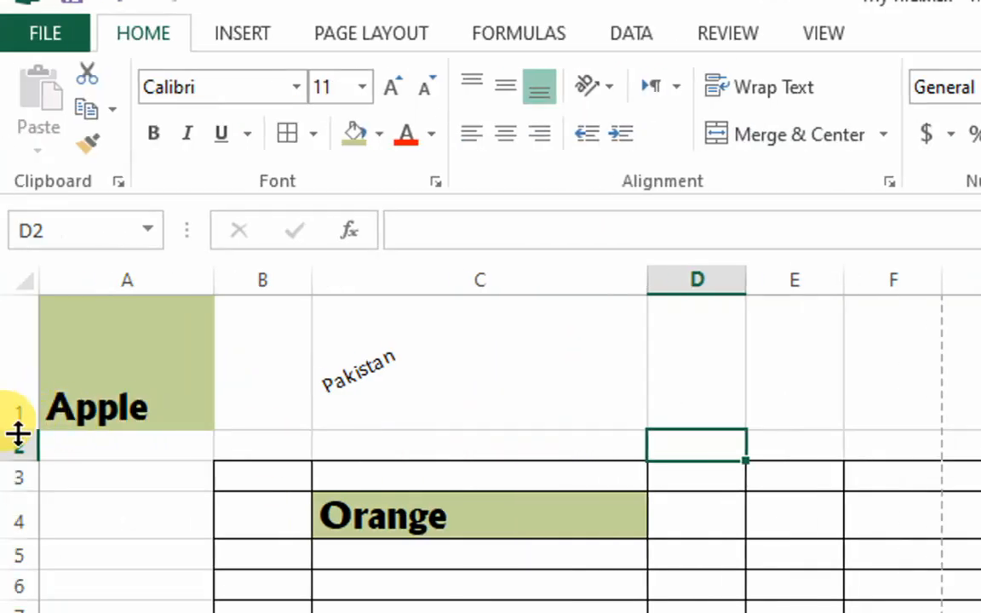
pyautogui.moveTo(19, 434); pyautogui.dragTo(27, 380)
pyautogui.doubleClick(675, 346)
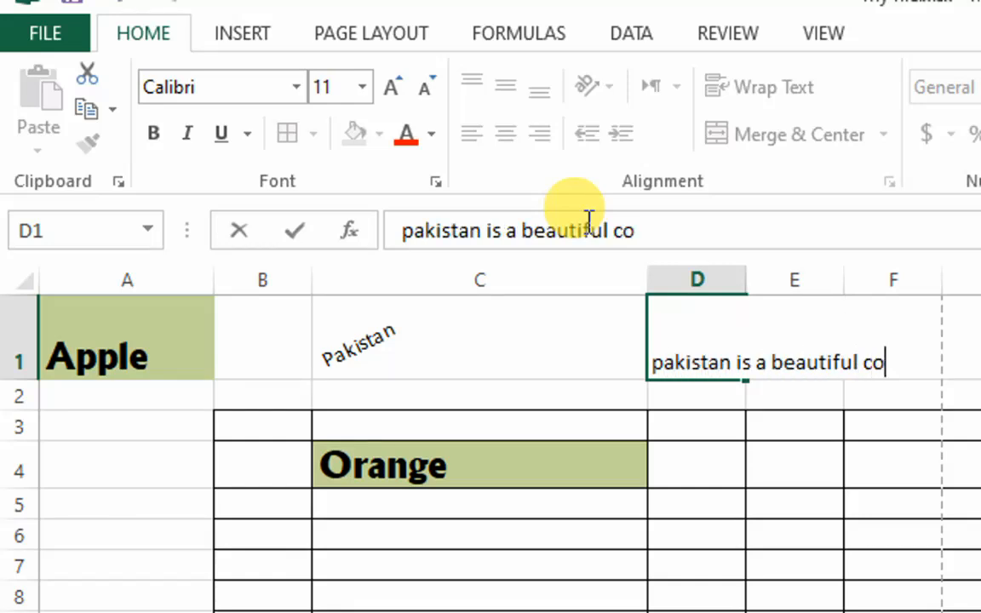
pyautogui.press('Return')
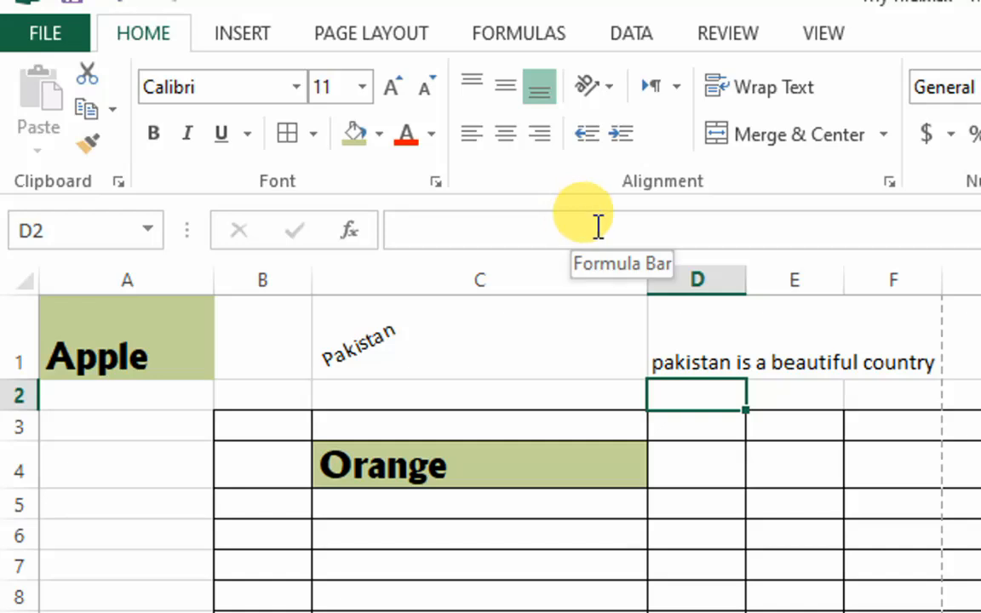
# Enter "4 proviences" in cell E1, next to the long sentence in D1.
pyautogui.click(696, 340)
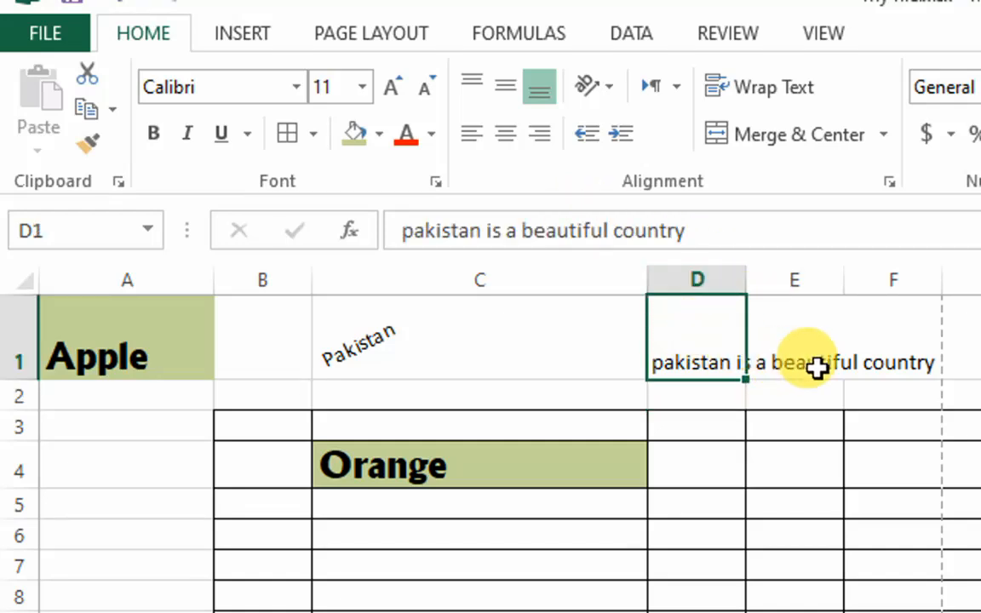
pyautogui.click(817, 341)
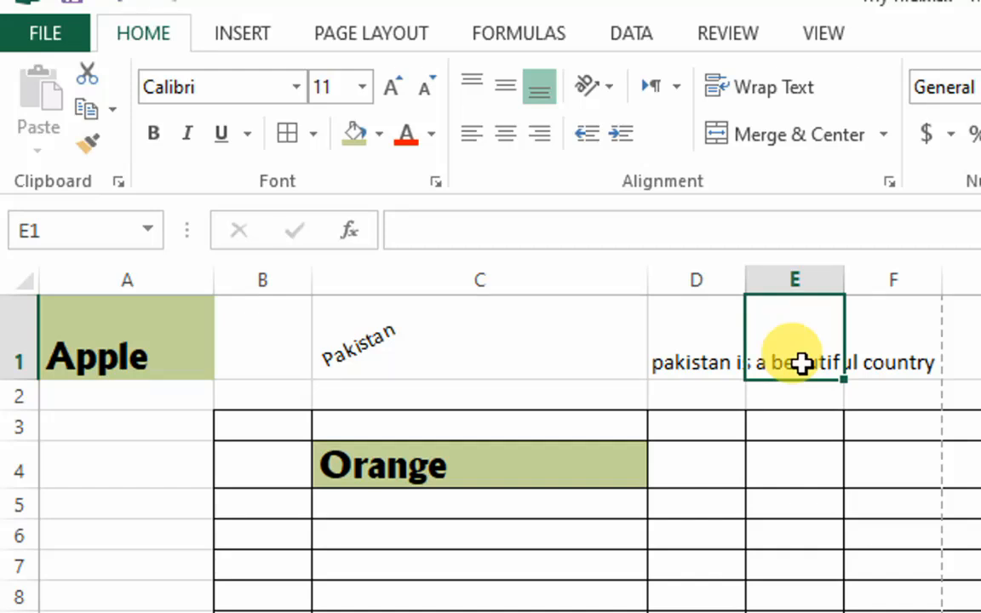
pyautogui.write('4 provi')
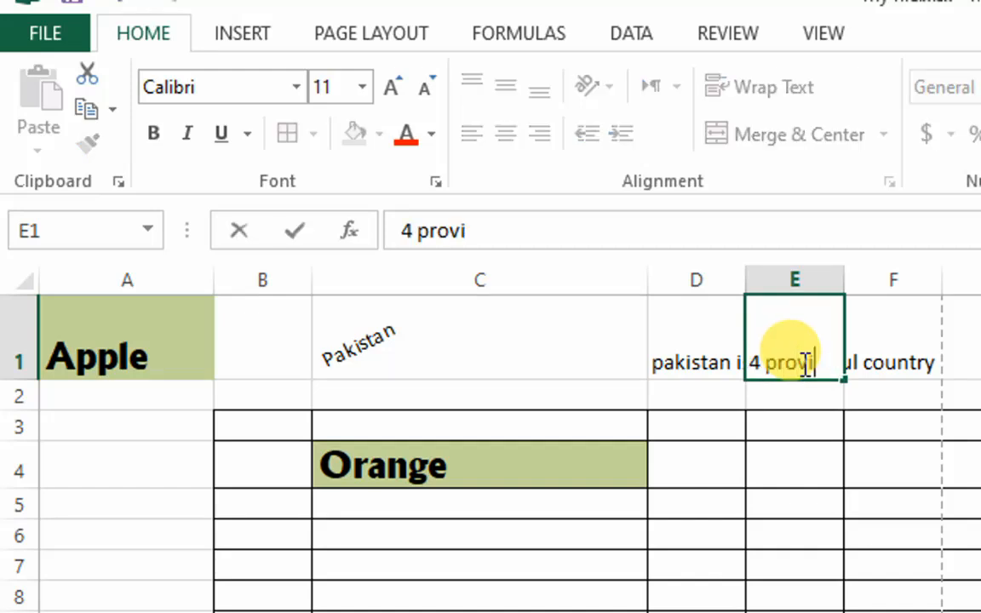
pyautogui.write('ences')
pyautogui.press('Return')
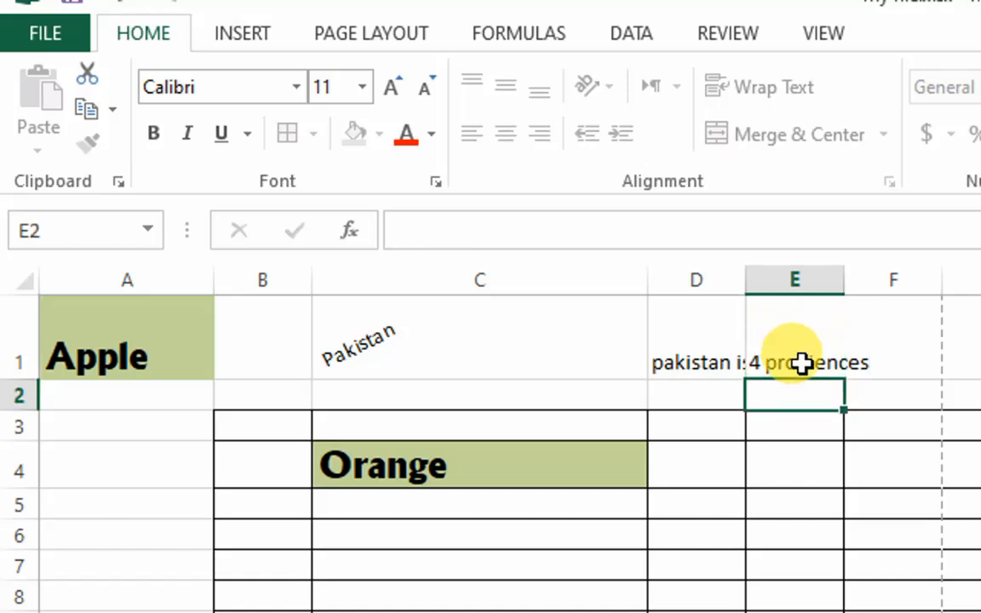
# Compare the contents of cells D1 and E1 and apply Wrap Text to cell D1.
pyautogui.click(724, 358)
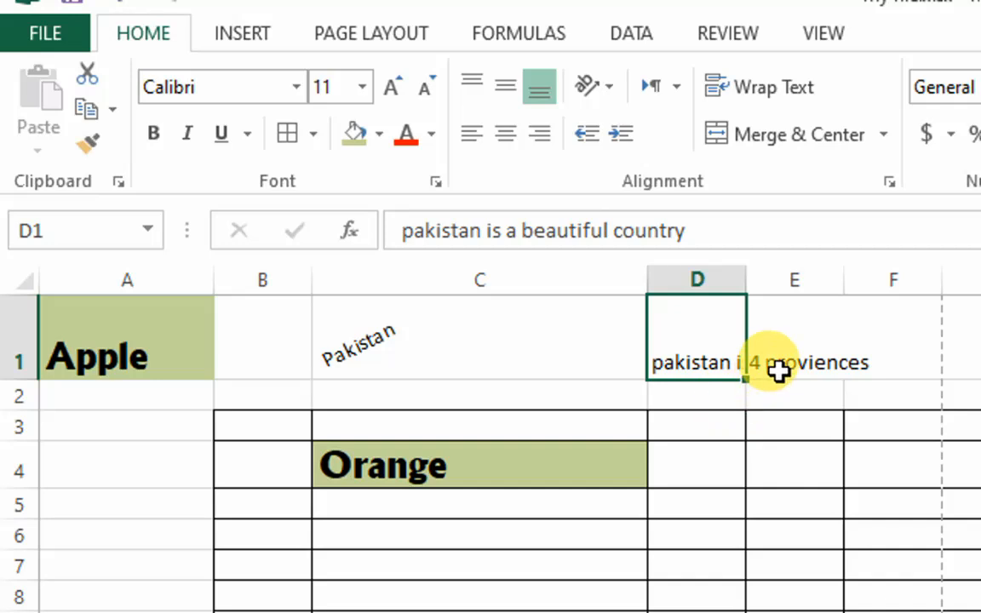
pyautogui.click(809, 373)
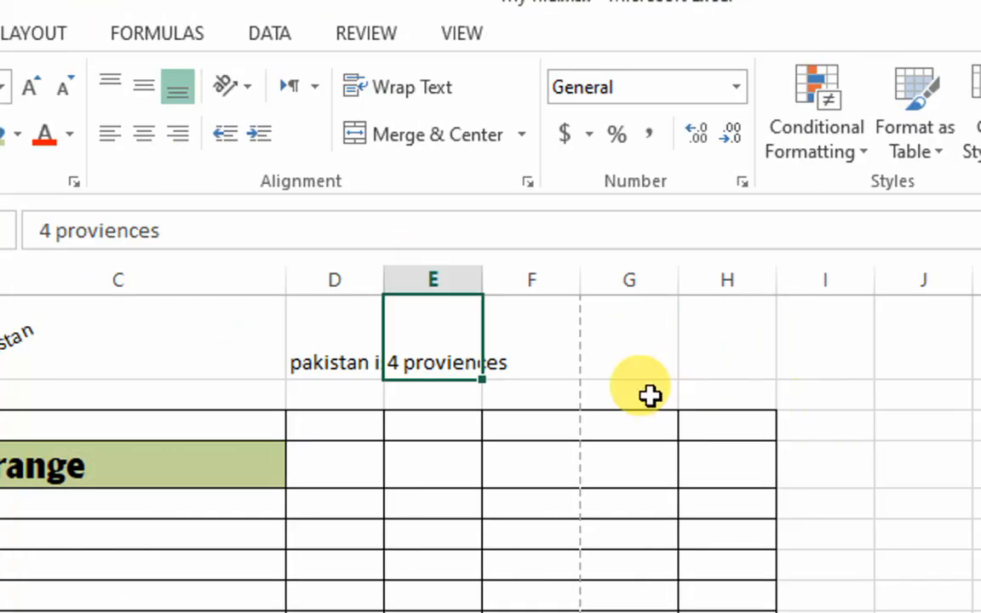
pyautogui.click(347, 342)
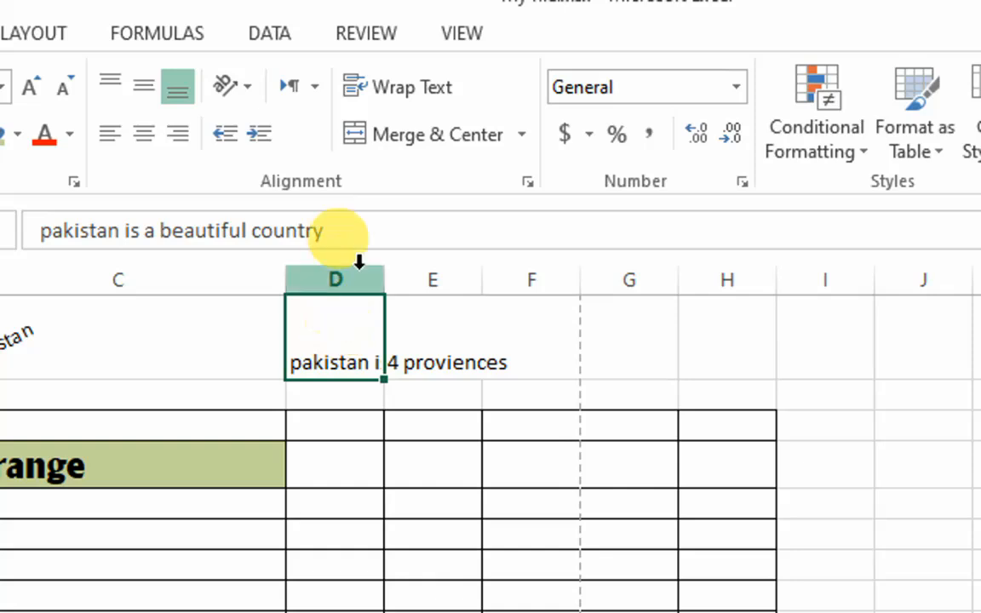
pyautogui.click(407, 92)
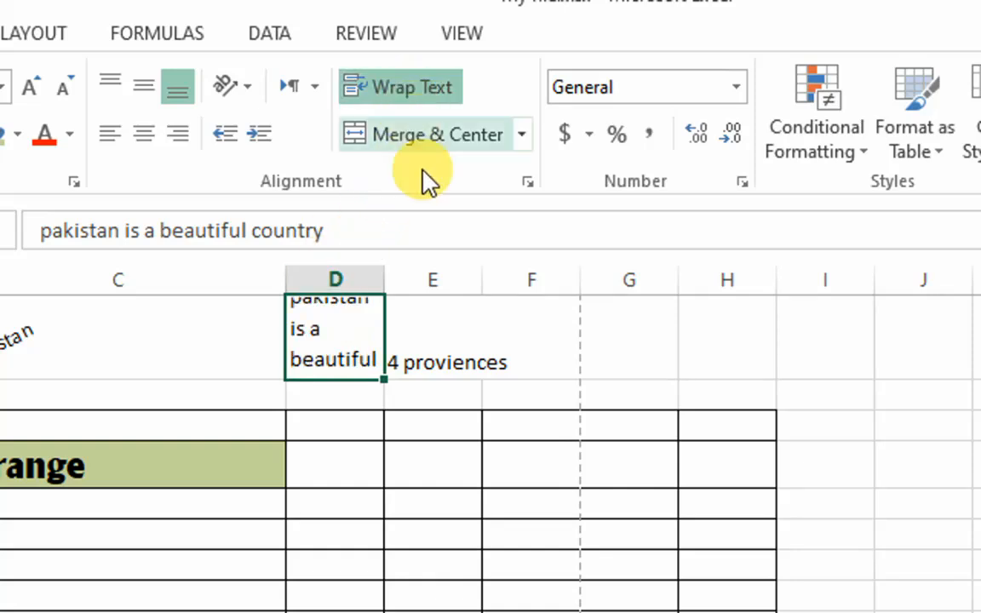
# View the full wrapped sentence in cell D1 in edit mode and compare it with the cell's normal display.
pyautogui.doubleClick(351, 344)
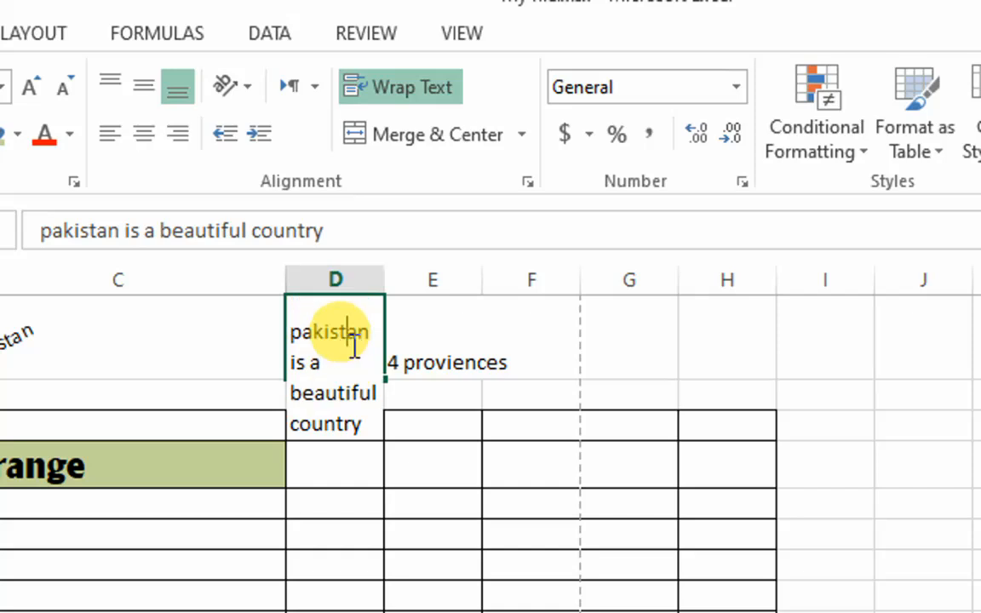
pyautogui.click(434, 422)
pyautogui.click(375, 349)
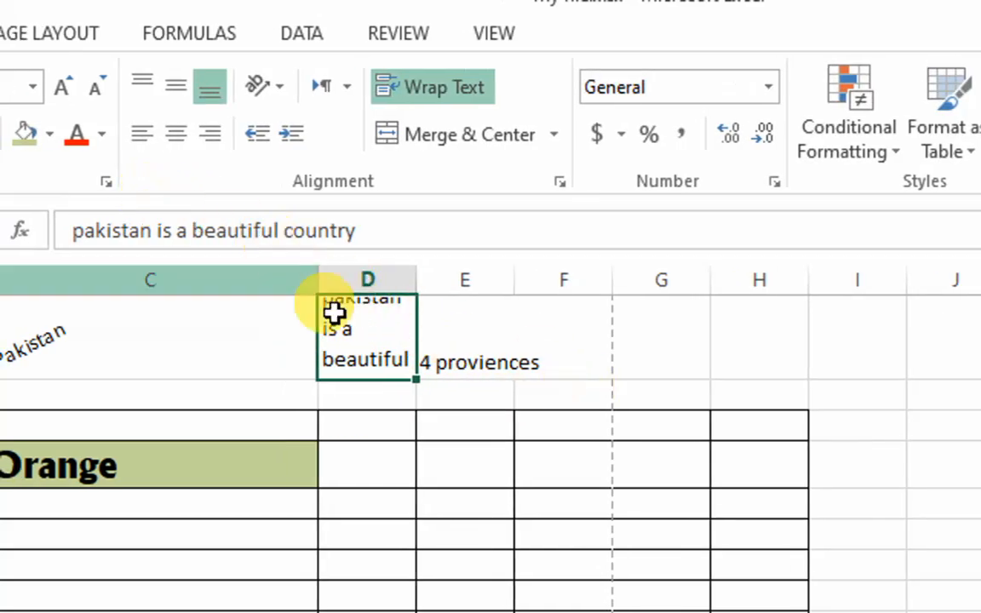
pyautogui.doubleClick(379, 332)
pyautogui.click(490, 361)
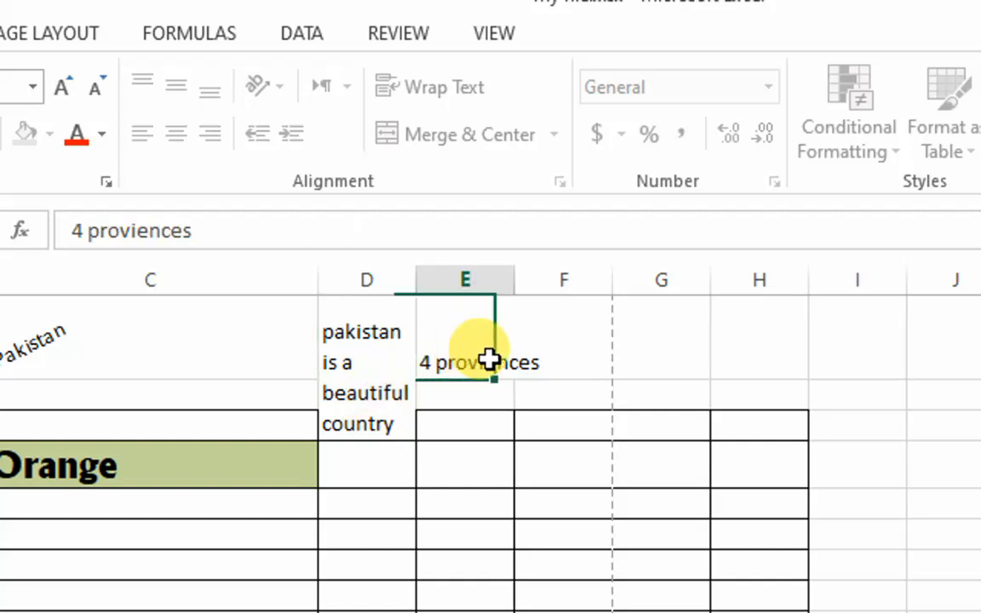
pyautogui.click(400, 333)
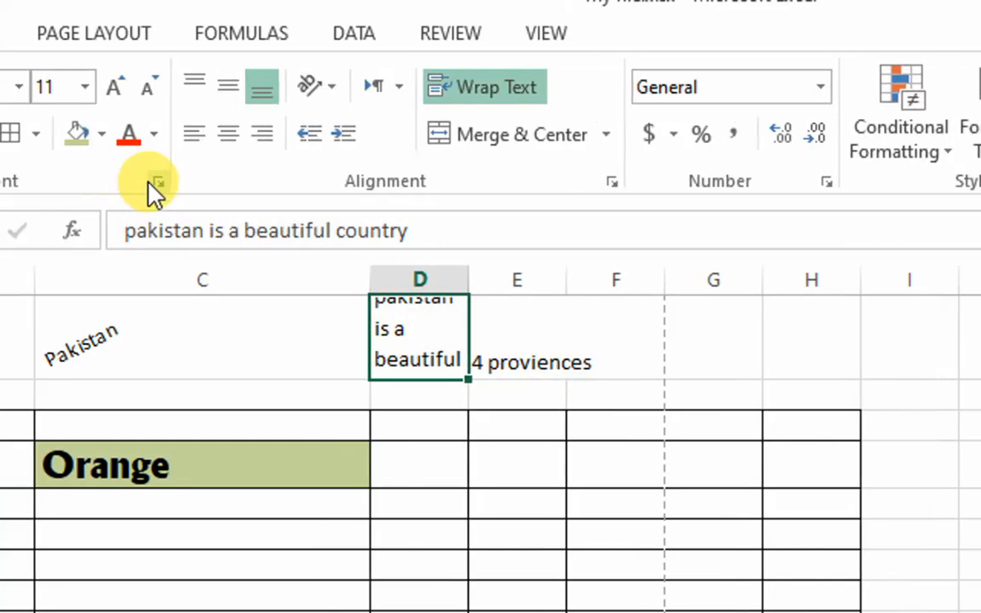
# Try font size 10 on cell D1, set it back to 11, and make row 1 taller to fit the wrapped sentence.
pyautogui.click(187, 90)
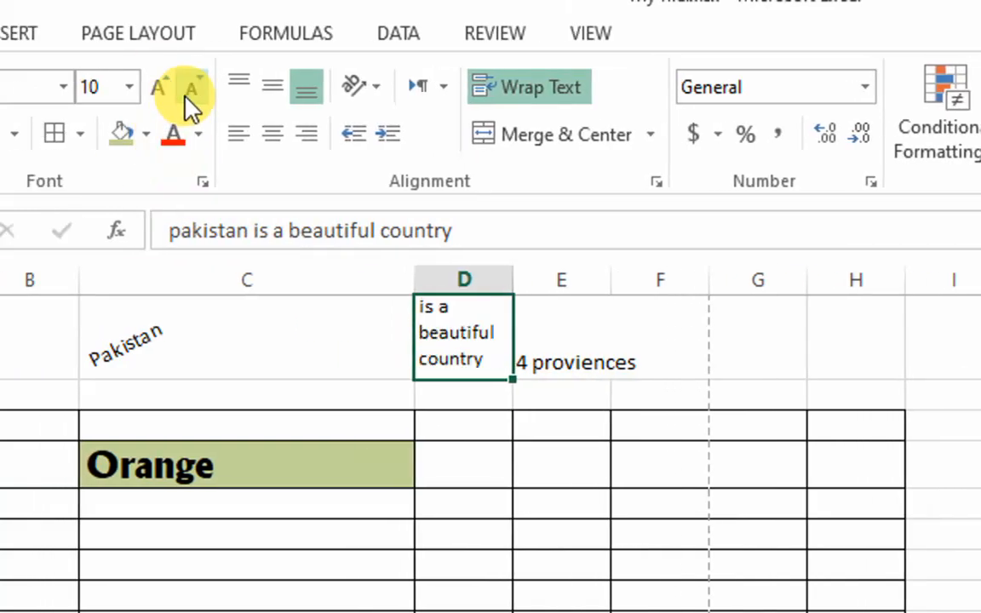
pyautogui.click(158, 88)
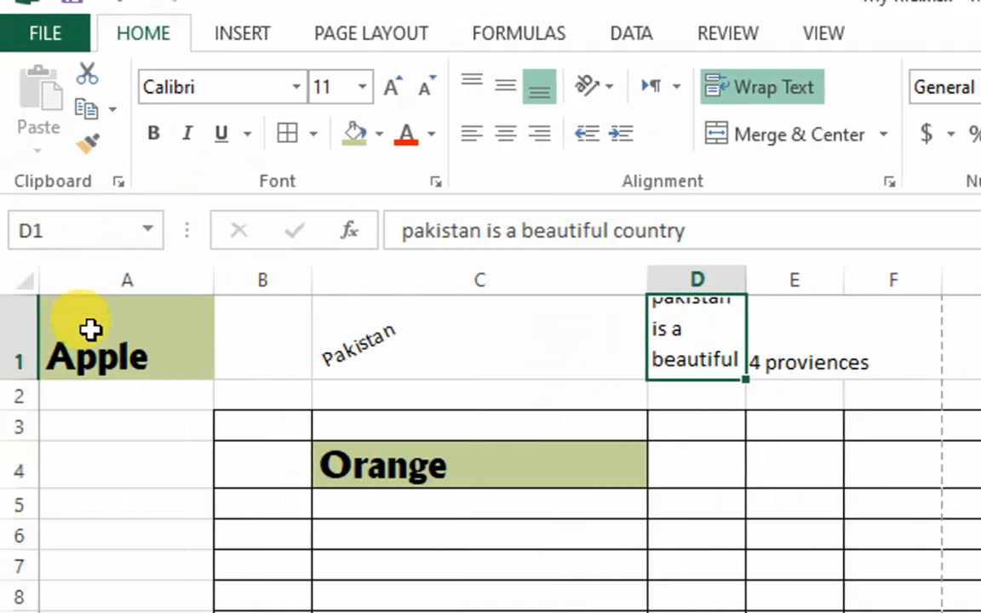
pyautogui.click(22, 385)
pyautogui.moveTo(22, 383); pyautogui.dragTo(22, 413)
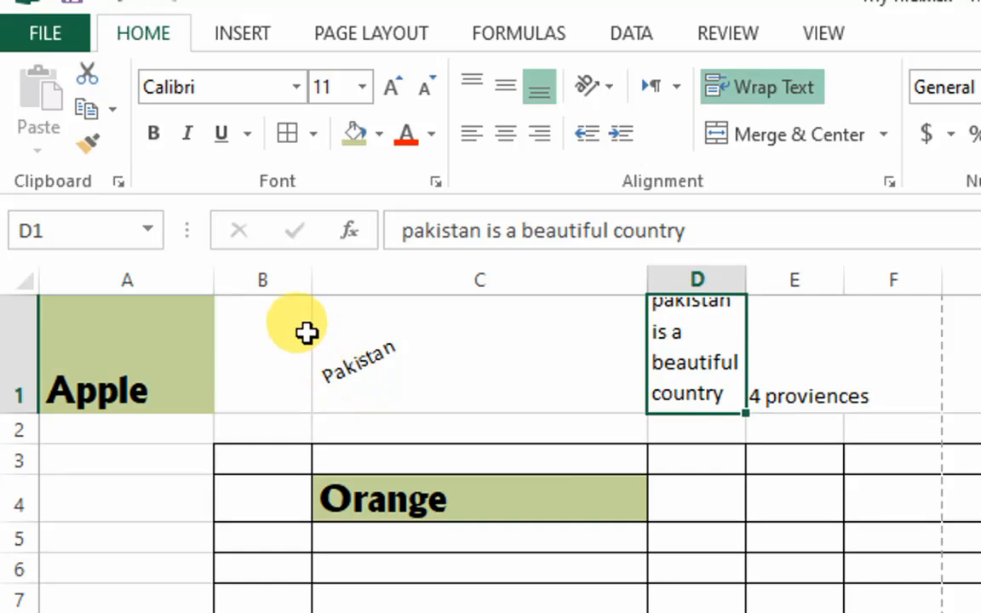
pyautogui.click(343, 330)
pyautogui.moveTo(307, 330); pyautogui.dragTo(337, 330)
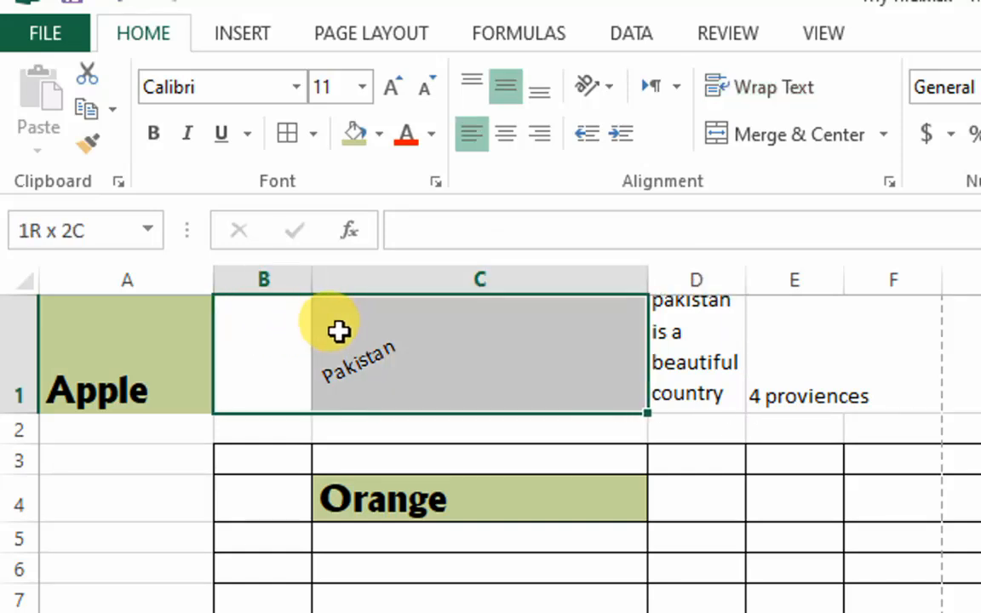
pyautogui.moveTo(587, 340); pyautogui.dragTo(681, 366)
pyautogui.moveTo(722, 378); pyautogui.dragTo(796, 390)
pyautogui.click(905, 381)
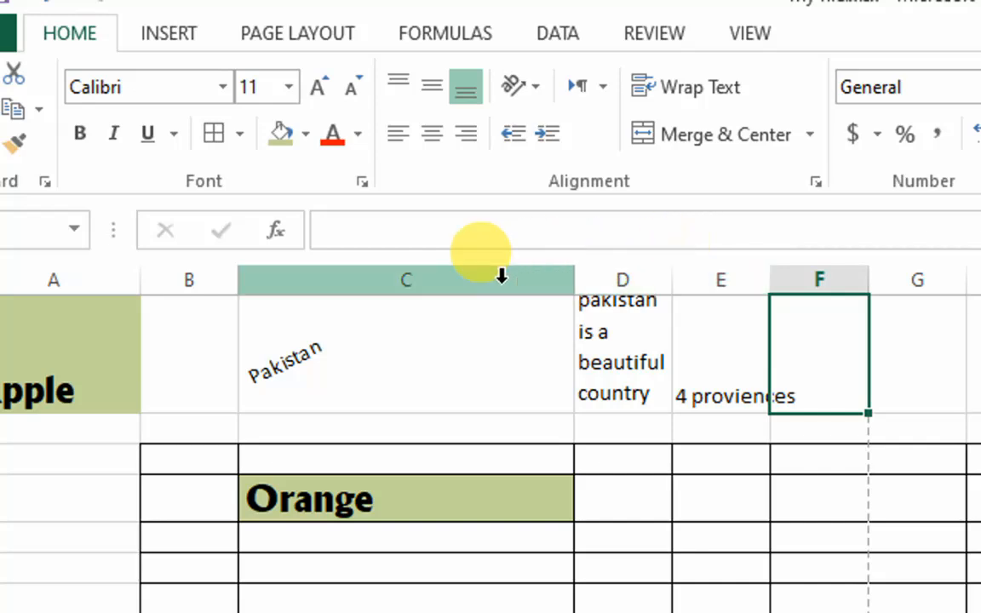
# Widen columns A and D so the sentence in D1 wraps onto three lines, and slightly reduce the height of row 1.
pyautogui.click(39, 280)
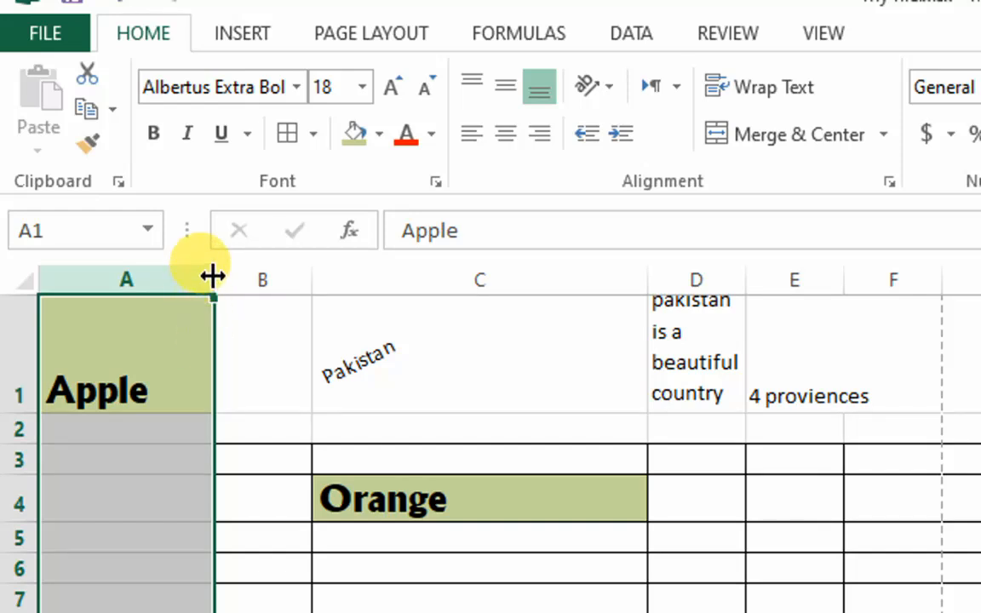
pyautogui.moveTo(212, 275); pyautogui.dragTo(247, 281)
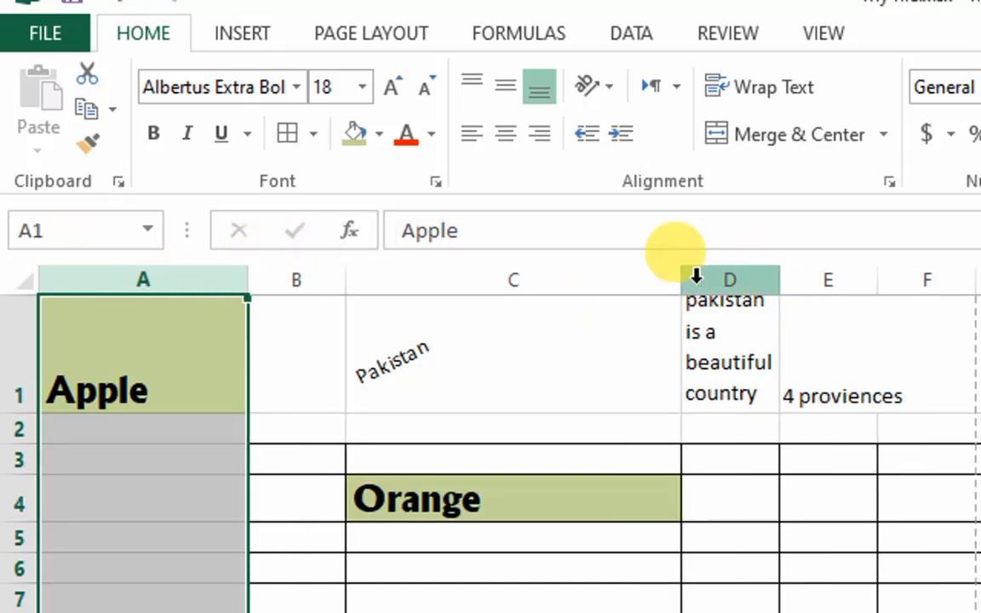
pyautogui.moveTo(780, 284); pyautogui.dragTo(855, 281)
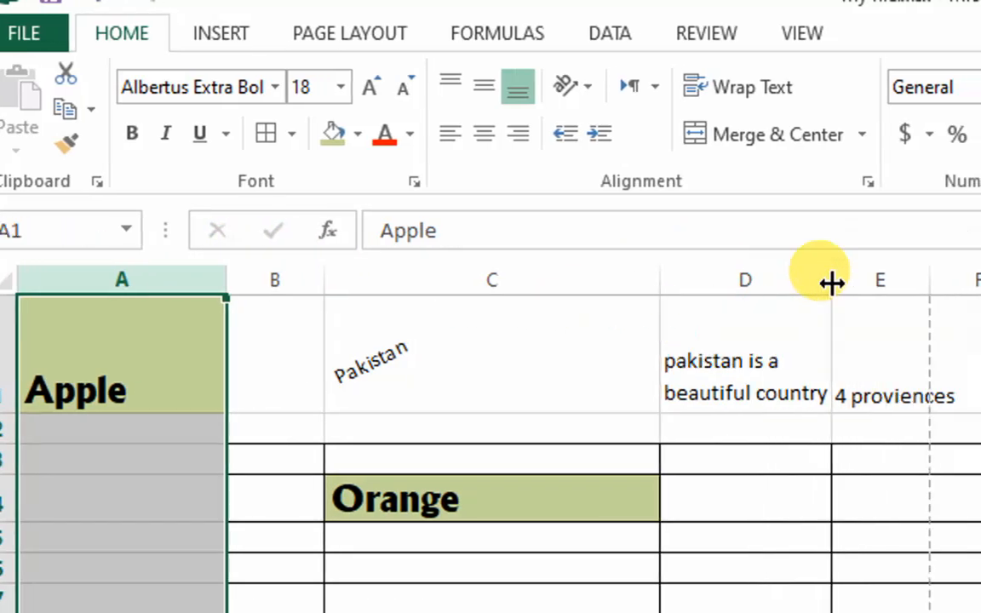
pyautogui.moveTo(785, 289); pyautogui.dragTo(775, 290)
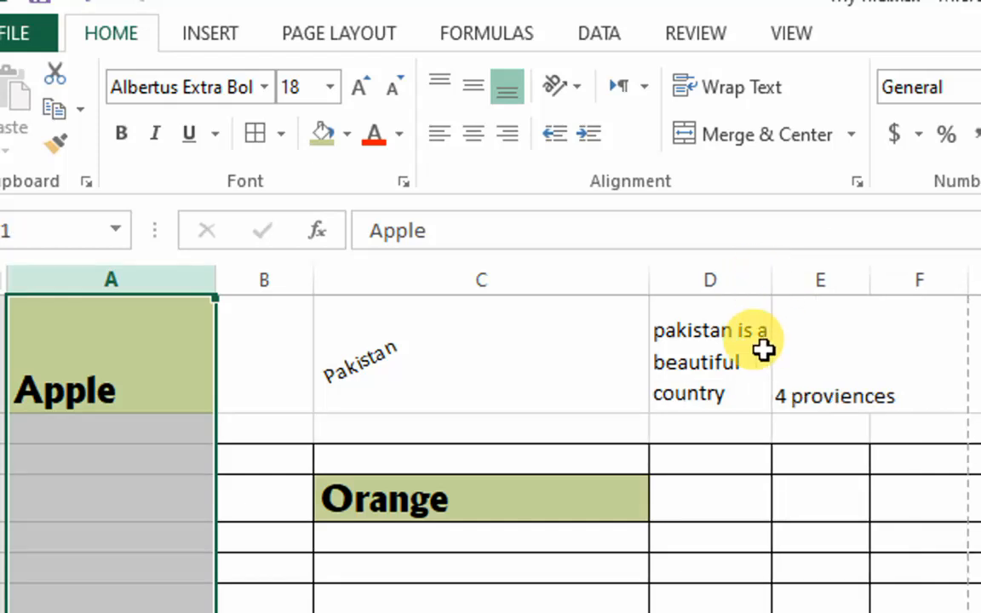
pyautogui.click(170, 400)
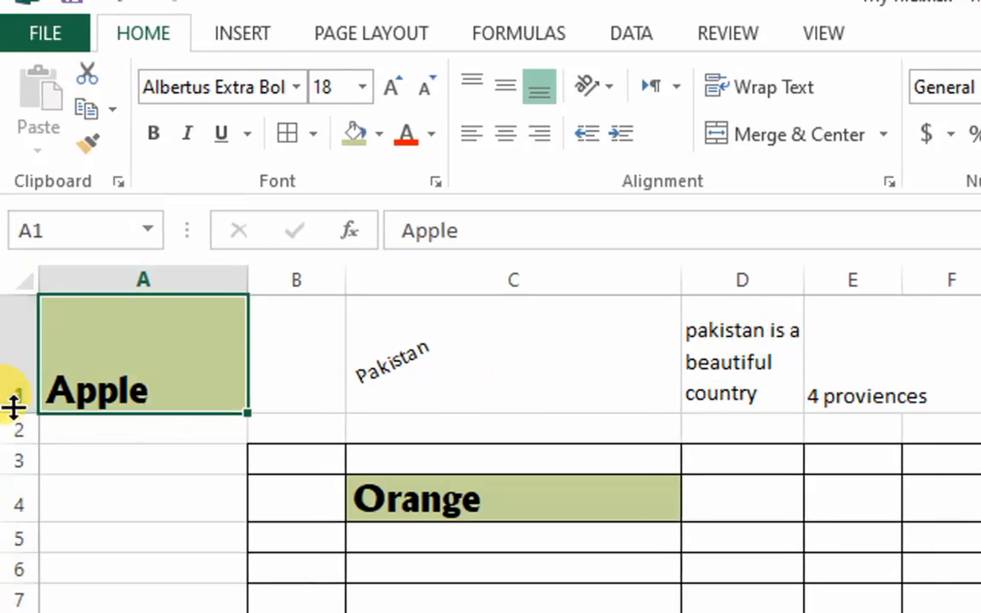
pyautogui.moveTo(15, 415); pyautogui.dragTo(32, 401)
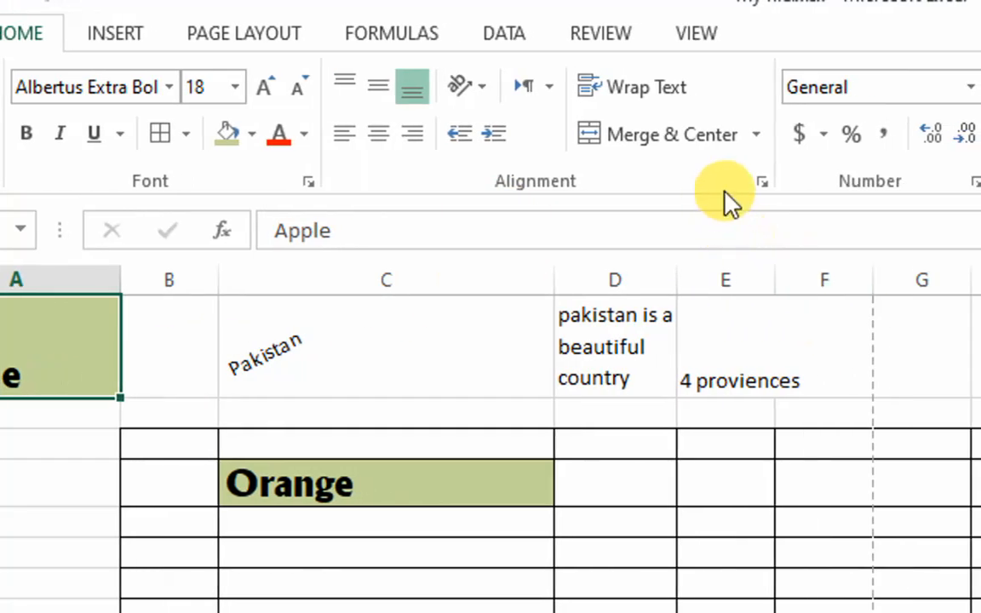
# Merge and center cells C3 to E3 above the Orange row, and check that they act as a single cell.
pyautogui.click(754, 139)
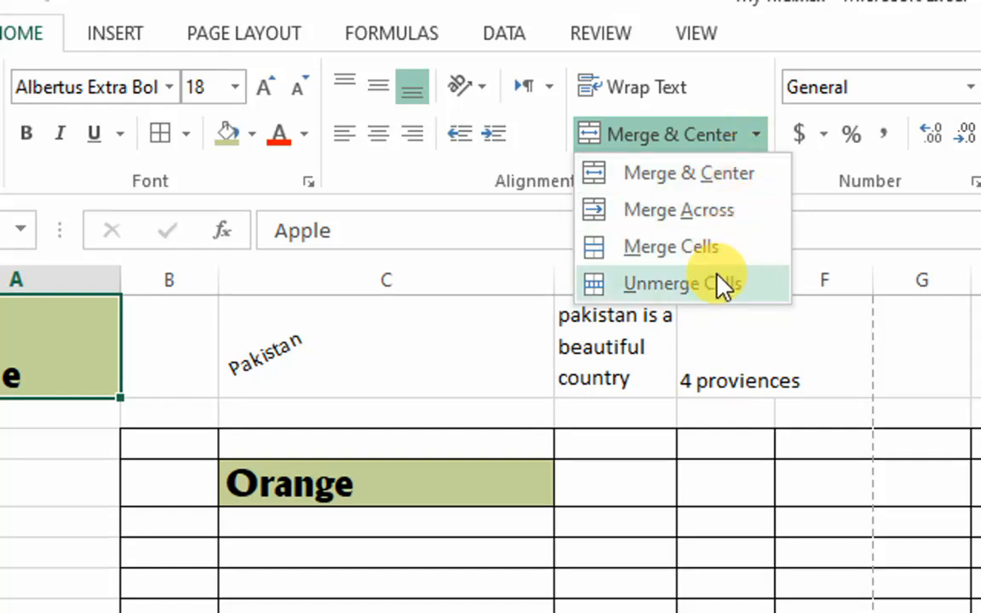
pyautogui.click(804, 410)
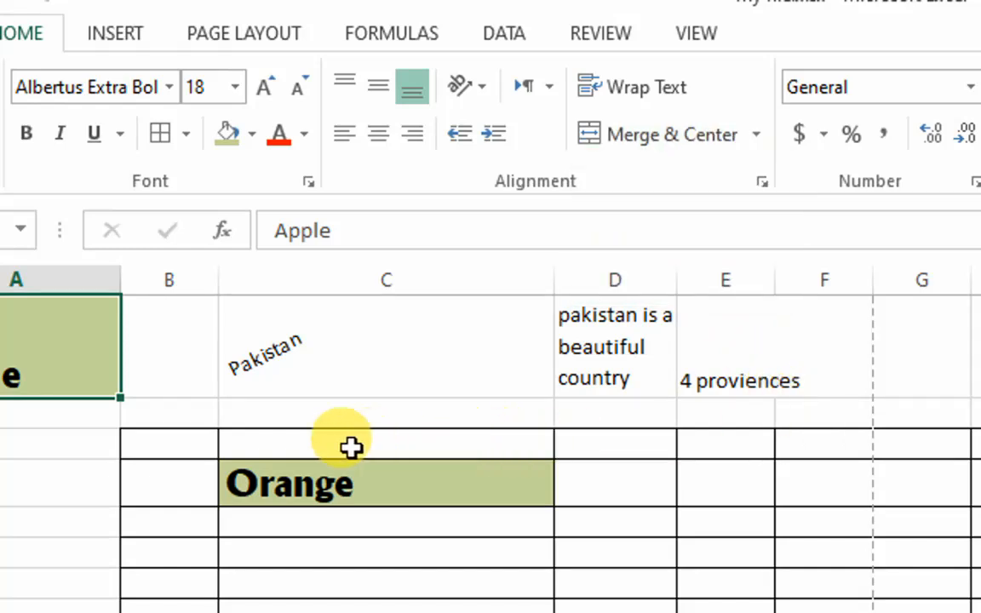
pyautogui.moveTo(447, 444); pyautogui.dragTo(681, 451)
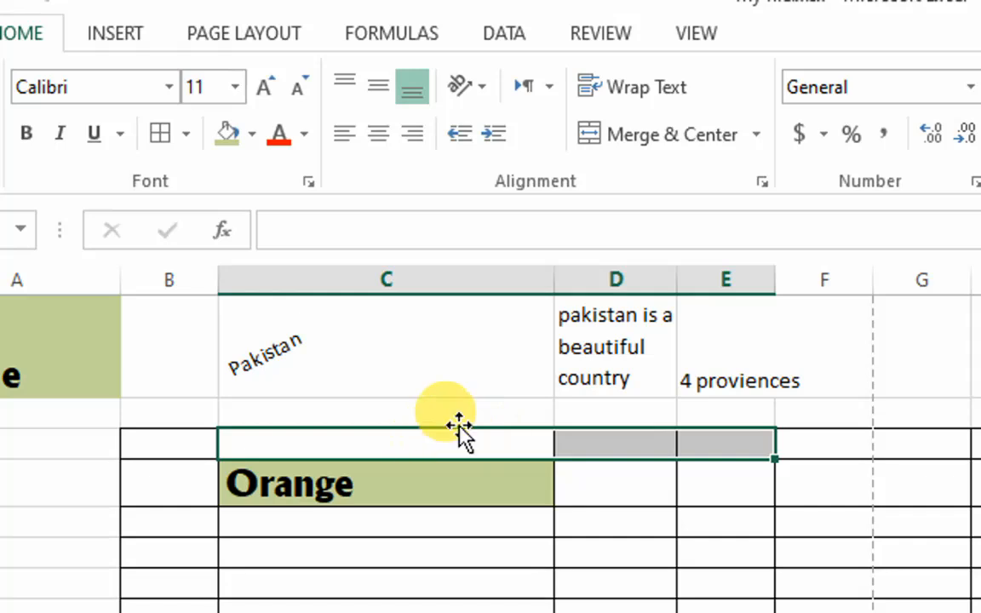
pyautogui.click(703, 145)
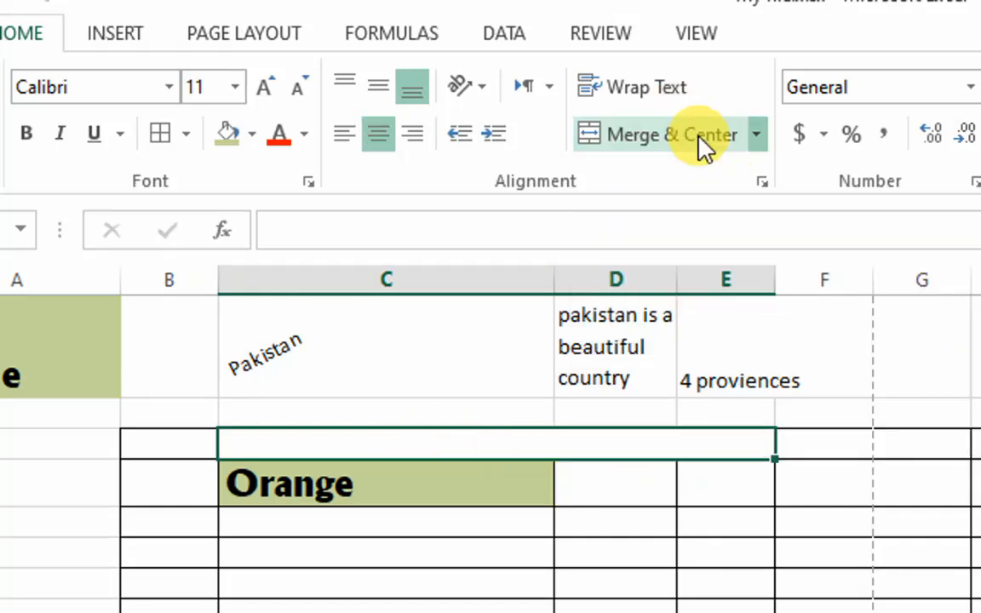
pyautogui.doubleClick(587, 436)
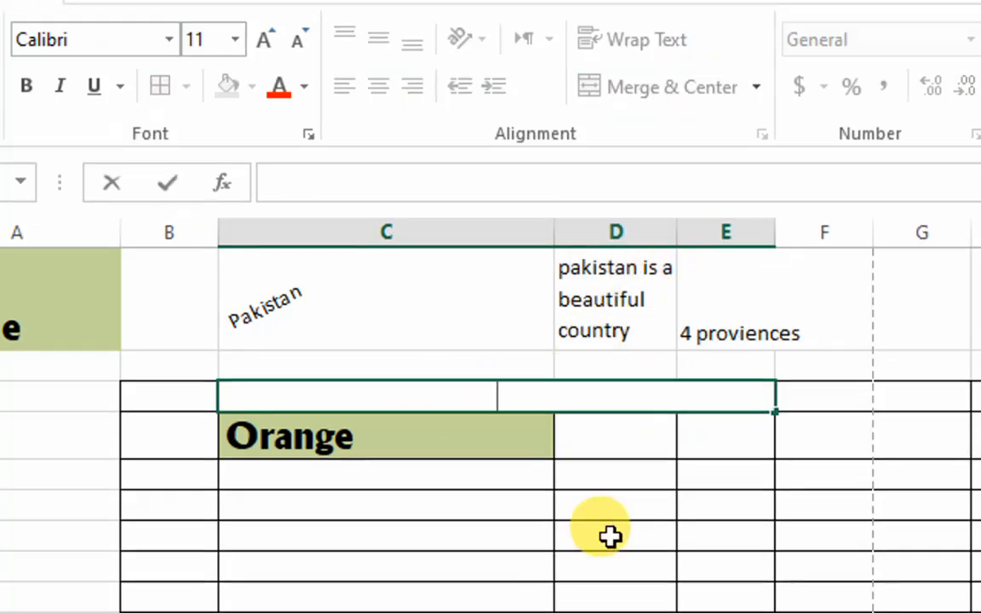
pyautogui.click(609, 584)
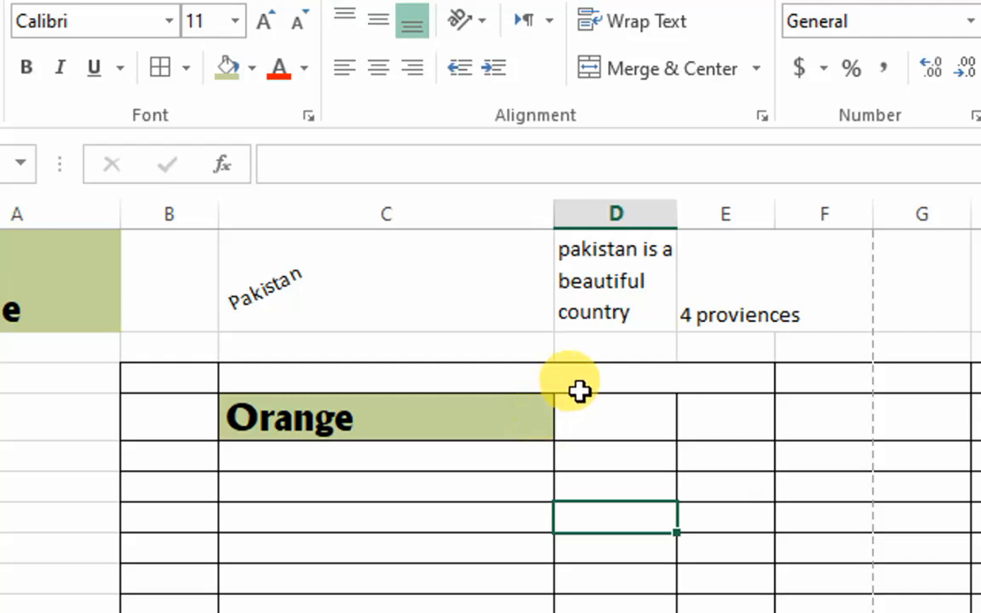
pyautogui.click(599, 449)
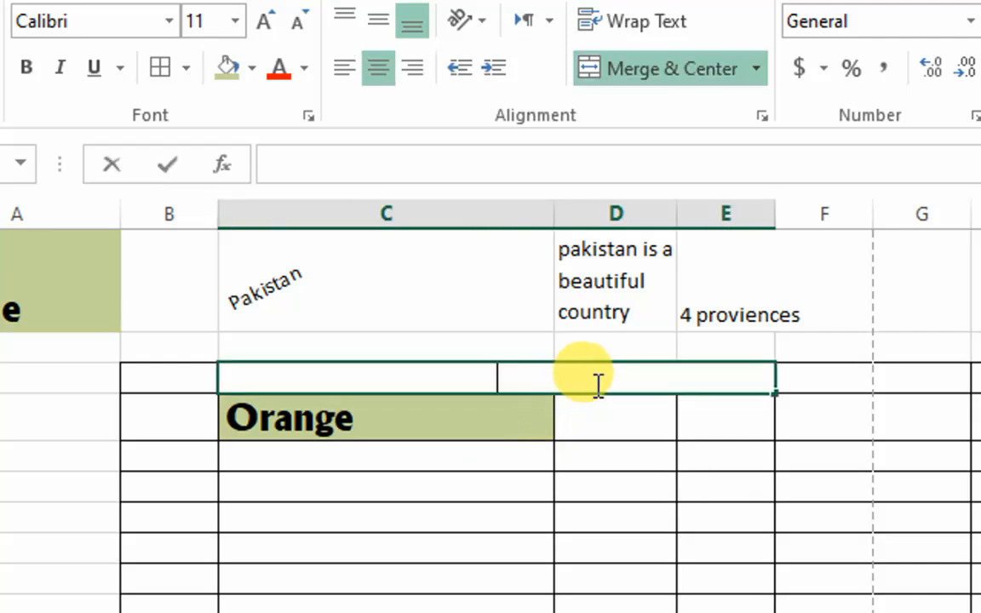
pyautogui.click(733, 454)
pyautogui.click(708, 391)
# Unmerge cells C3 to E3 and check that each one can be selected separately.
pyautogui.click(756, 70)
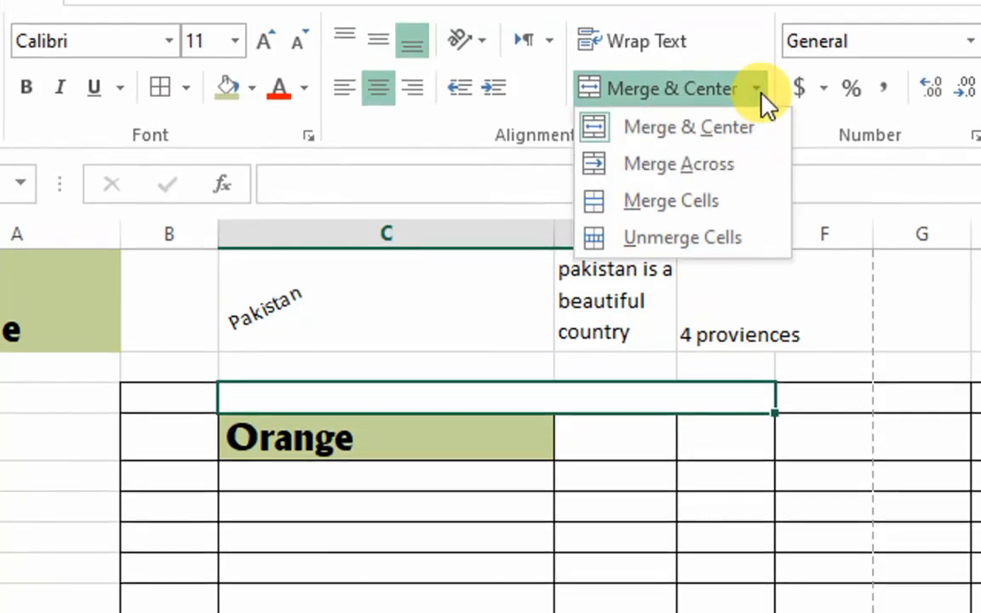
pyautogui.click(717, 240)
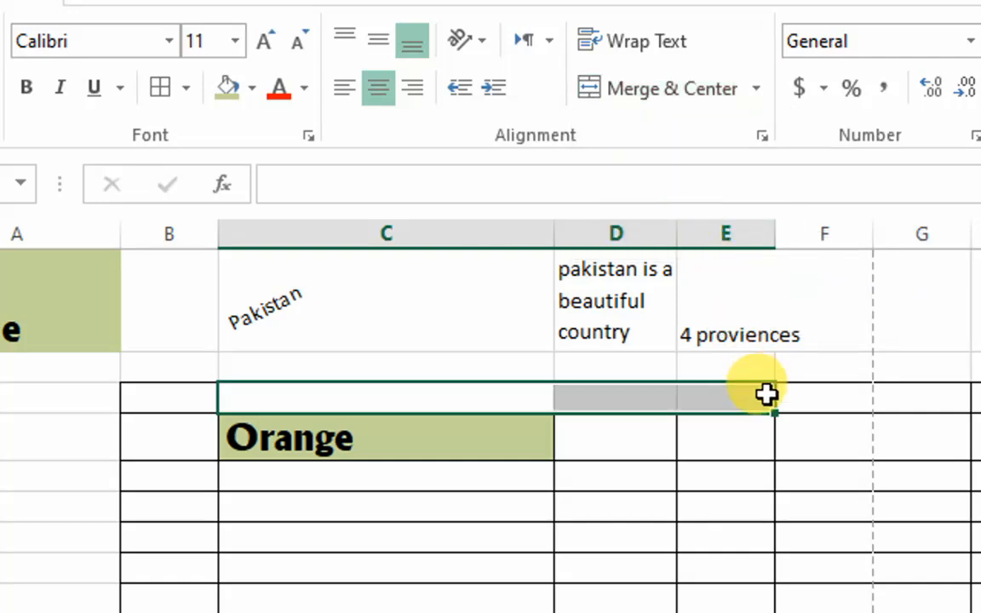
pyautogui.click(764, 419)
pyautogui.click(543, 398)
pyautogui.click(634, 398)
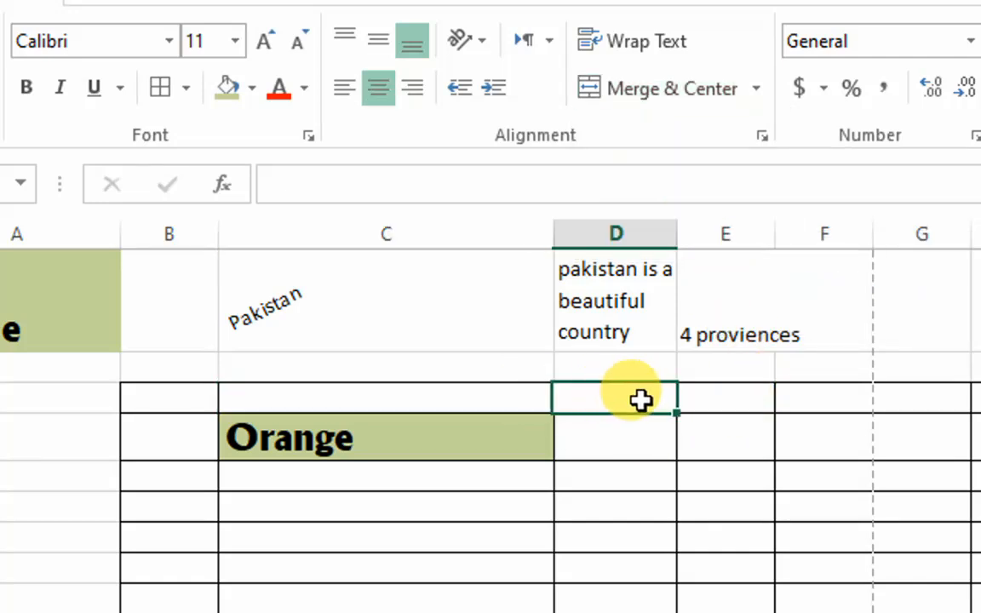
pyautogui.click(765, 400)
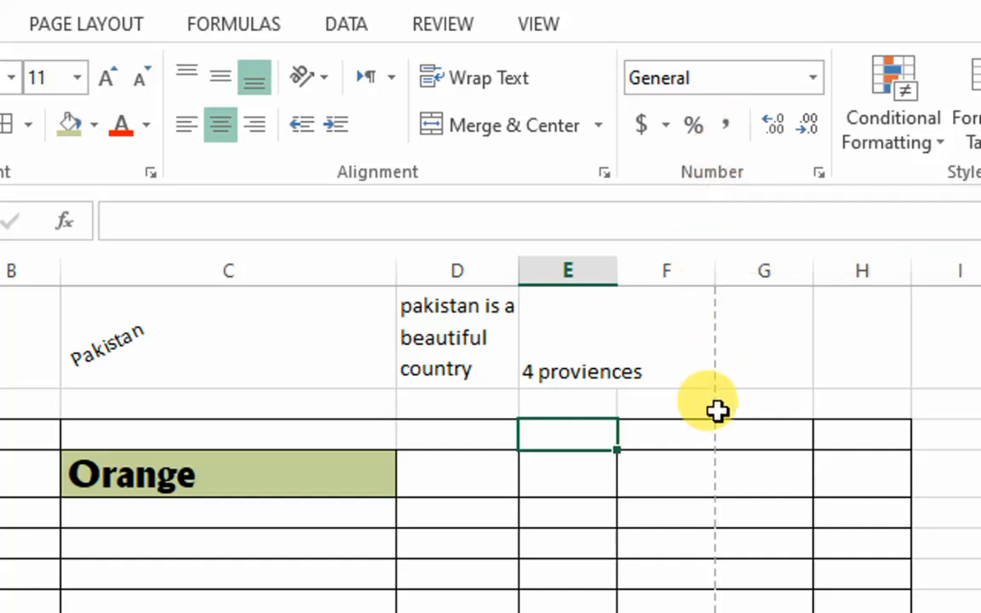
# Apply the Short Date number format to the empty cell G1.
pyautogui.click(760, 375)
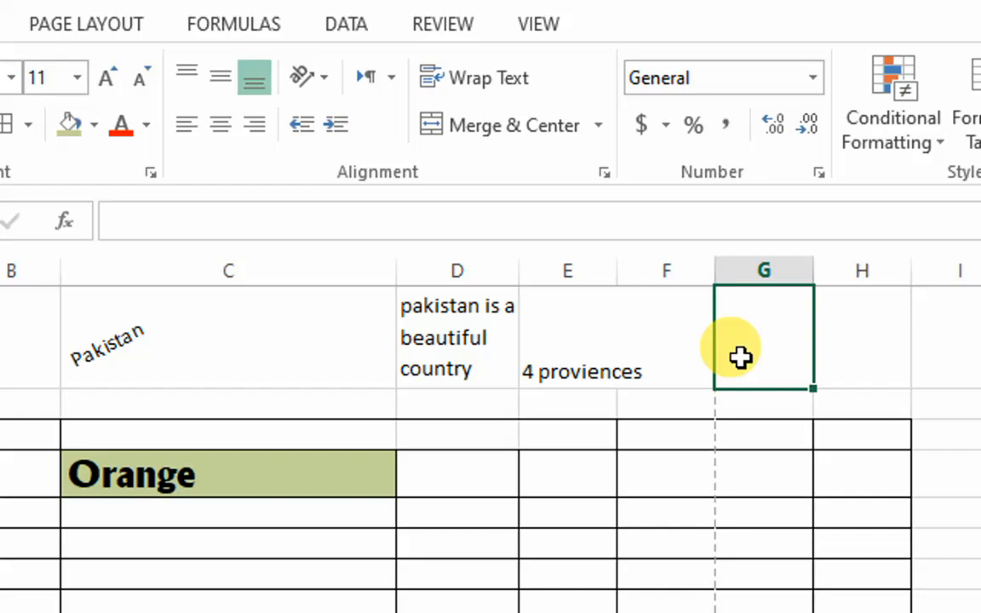
pyautogui.click(810, 80)
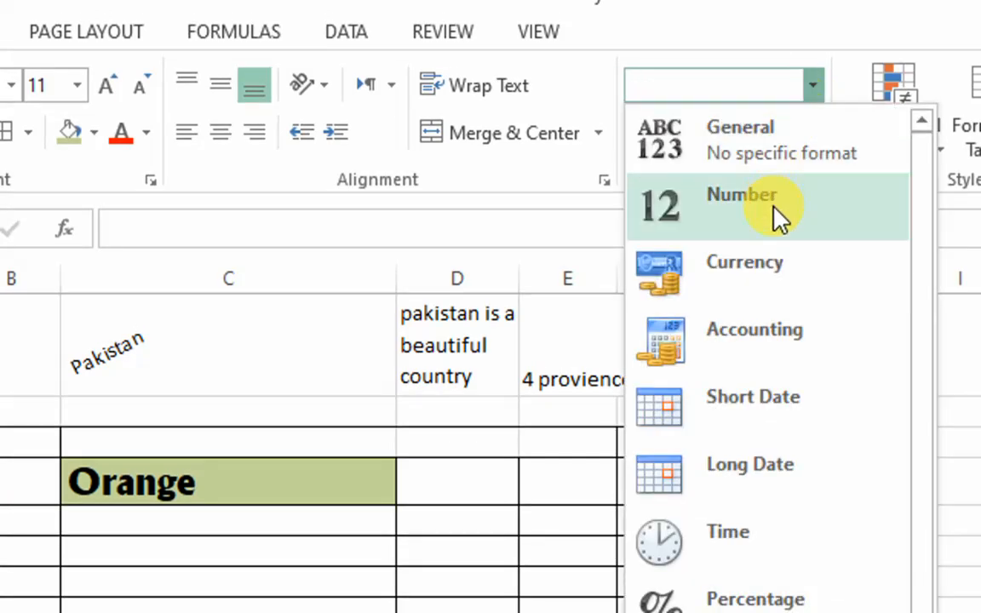
pyautogui.click(778, 404)
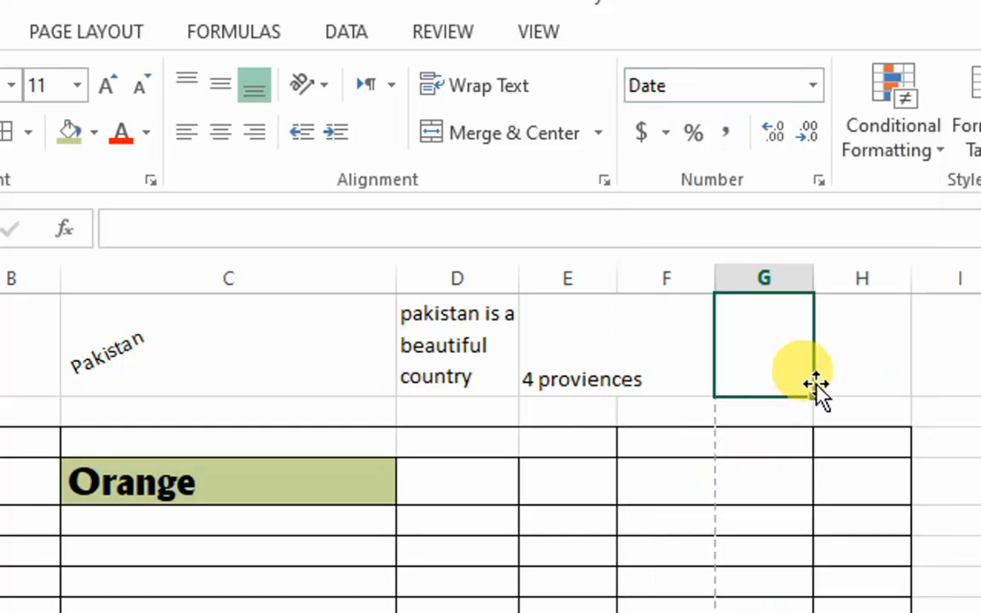
pyautogui.click(804, 460)
pyautogui.click(775, 361)
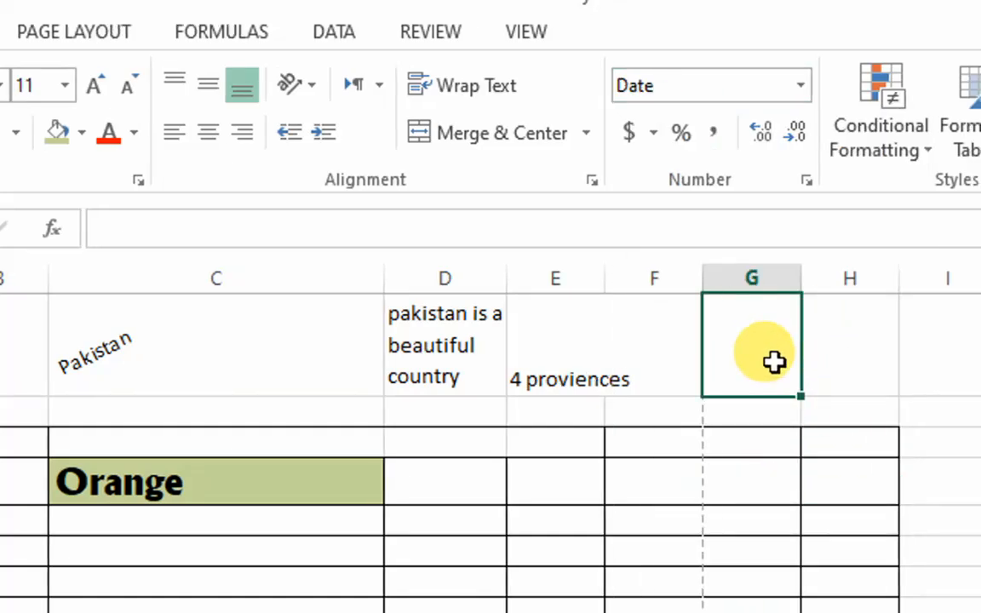
# Enter 12456879 in the date-formatted cell G1 and widen column G to several times its width.
pyautogui.write('1245')
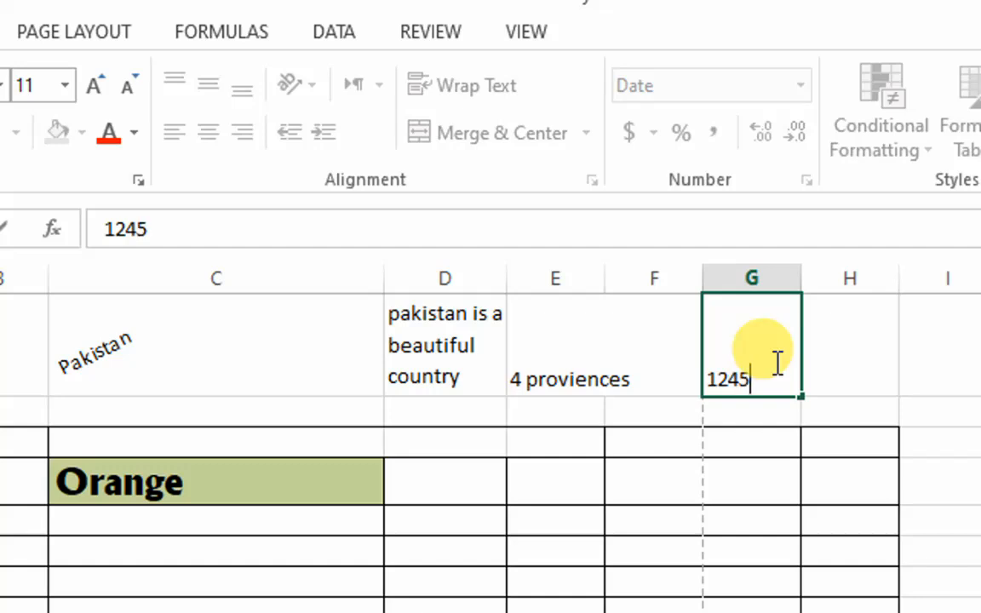
pyautogui.write('6879')
pyautogui.press('Return')
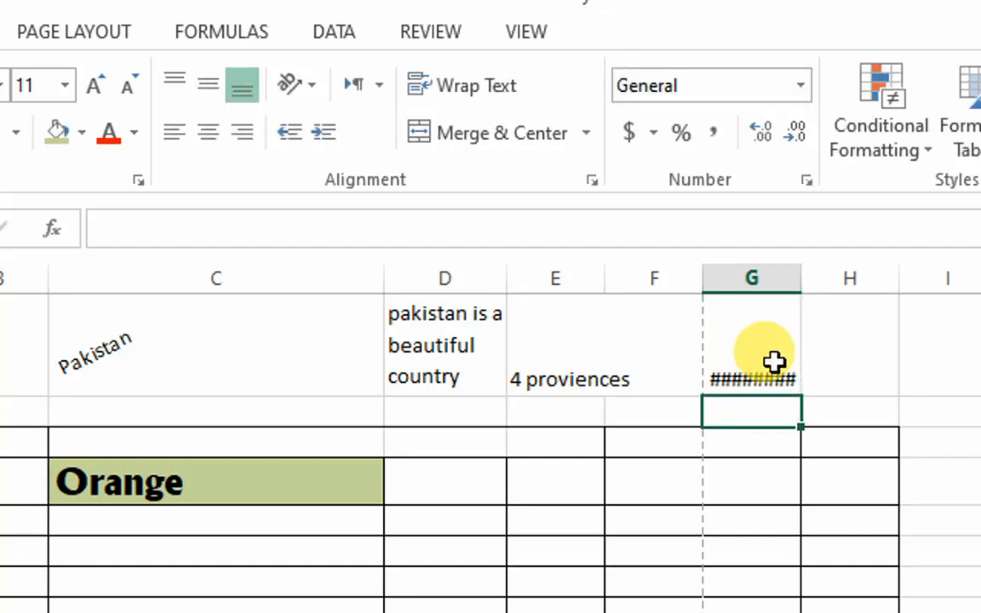
pyautogui.moveTo(808, 284); pyautogui.dragTo(809, 333)
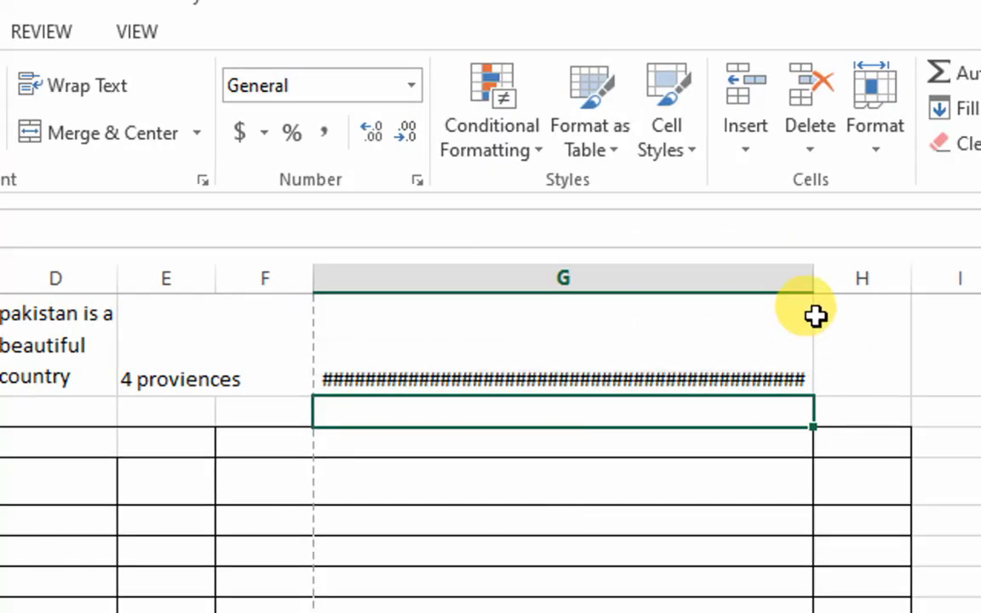
pyautogui.moveTo(815, 284)
pyautogui.mouseDown()
pyautogui.moveTo(858, 285)
pyautogui.moveTo(824, 298)
pyautogui.mouseUp()
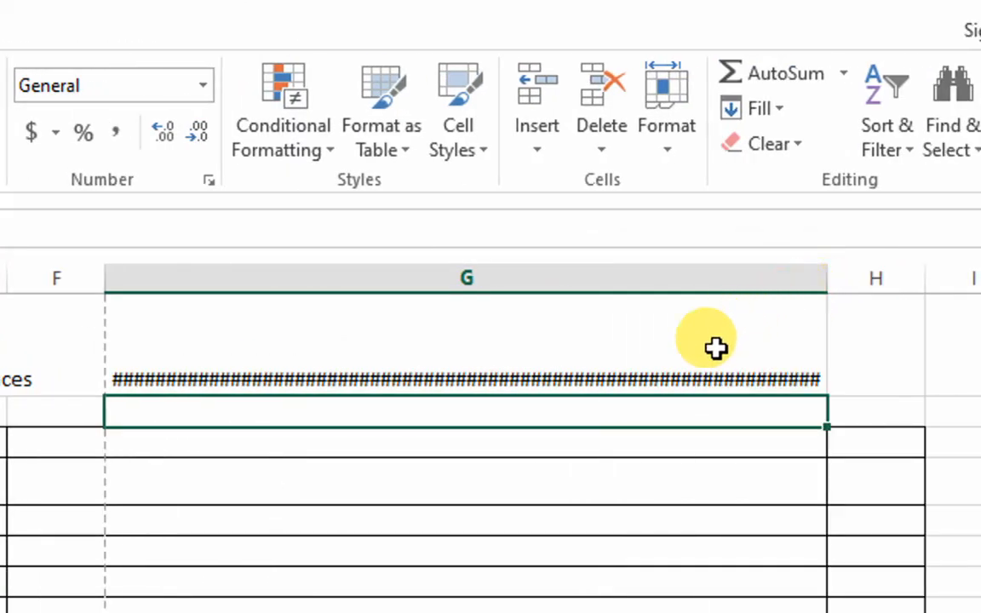
# Shorten the number in cell G1 to 124 and narrow column G.
pyautogui.click(688, 364)
pyautogui.doubleClick(687, 364)
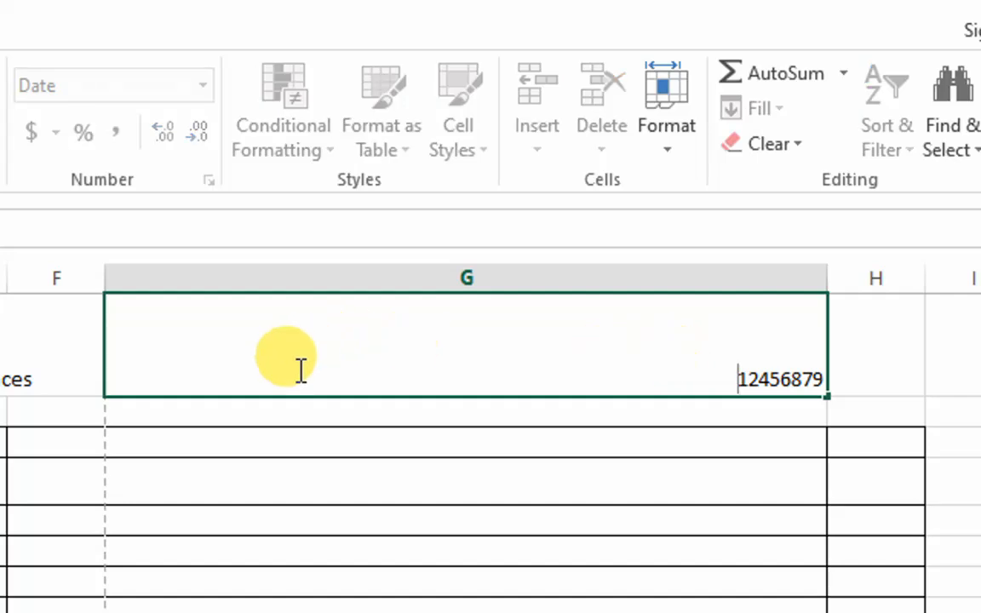
pyautogui.click(440, 476)
pyautogui.click(662, 385)
pyautogui.doubleClick(663, 385)
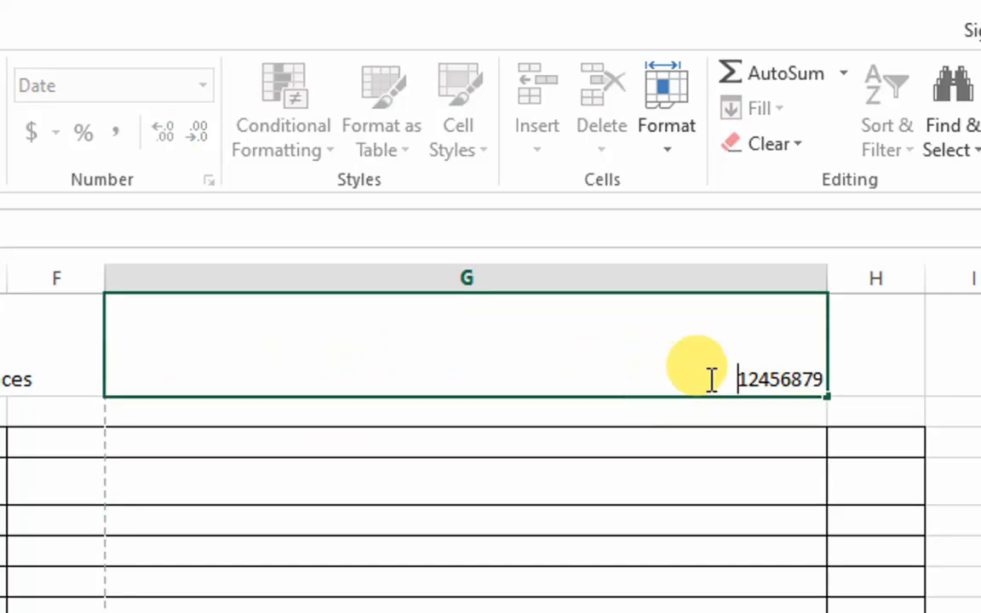
pyautogui.moveTo(776, 379); pyautogui.dragTo(958, 394)
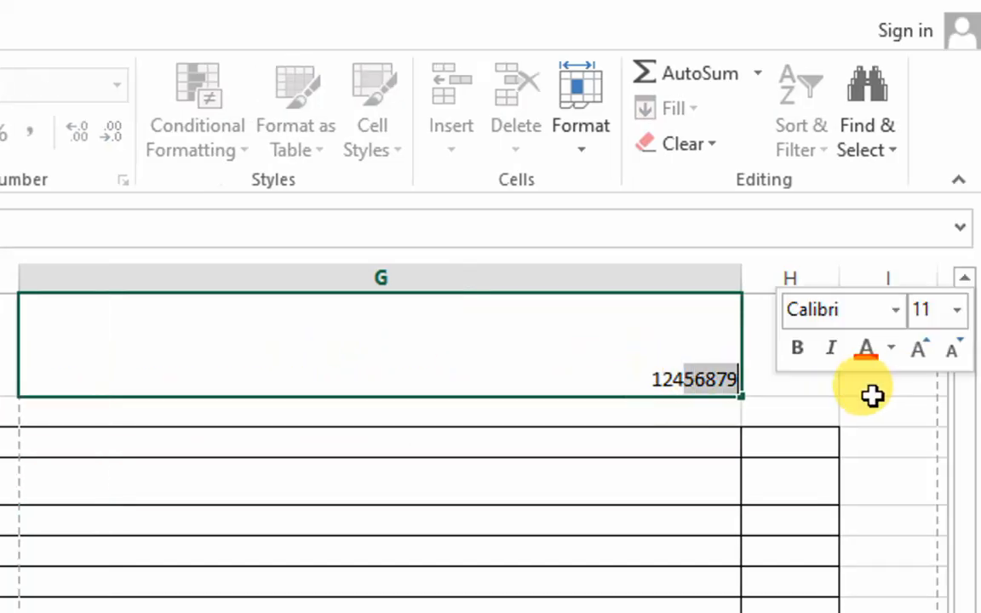
pyautogui.press('BackSpace')
pyautogui.press('Return')
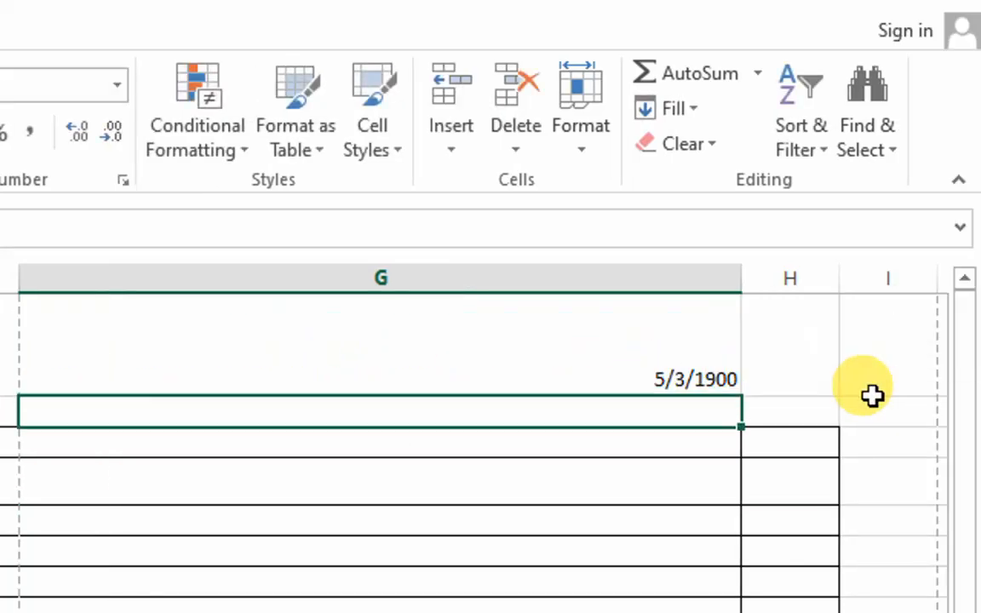
pyautogui.moveTo(747, 280); pyautogui.dragTo(269, 272)
pyautogui.click(230, 349)
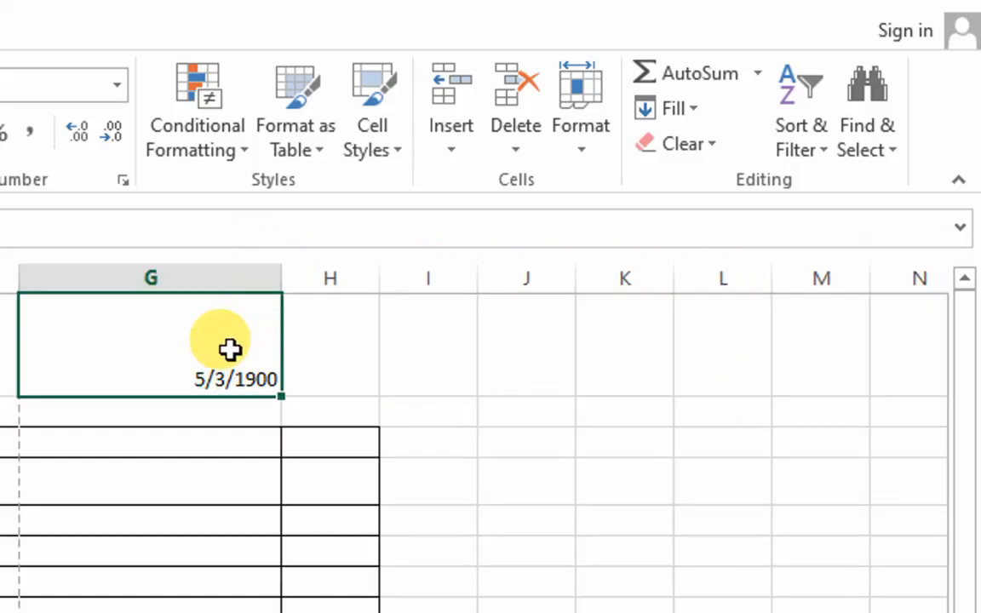
# Replace the number in the date-formatted cell G1 with 123.
pyautogui.doubleClick(224, 362)
pyautogui.moveTo(197, 374); pyautogui.dragTo(583, 380)
pyautogui.write('21')
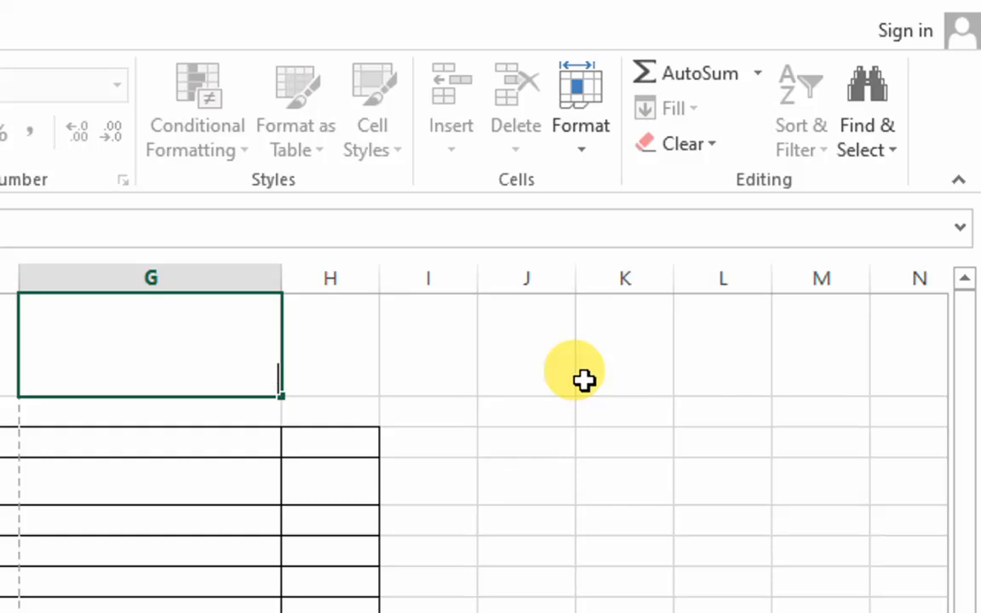
pyautogui.press('BackSpace')
pyautogui.press('BackSpace')
pyautogui.press('Return')
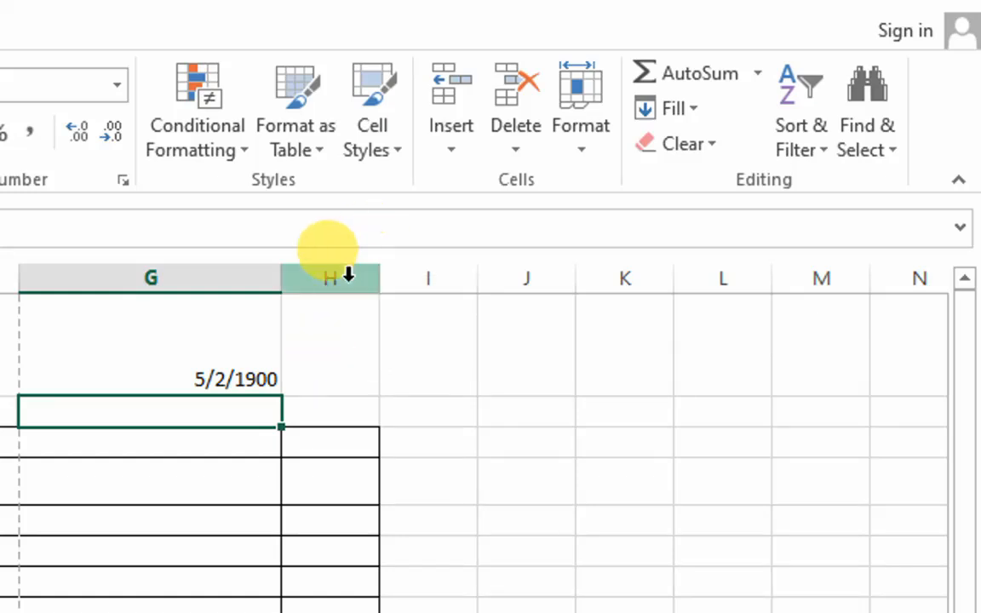
pyautogui.click(260, 358)
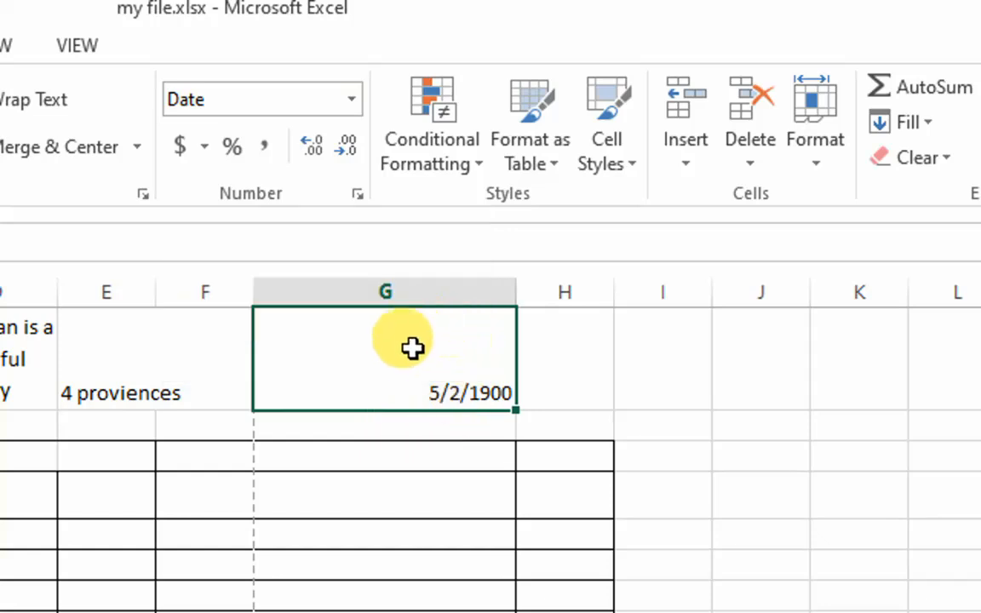
# Apply the General number format to cell G1.
pyautogui.click(351, 101)
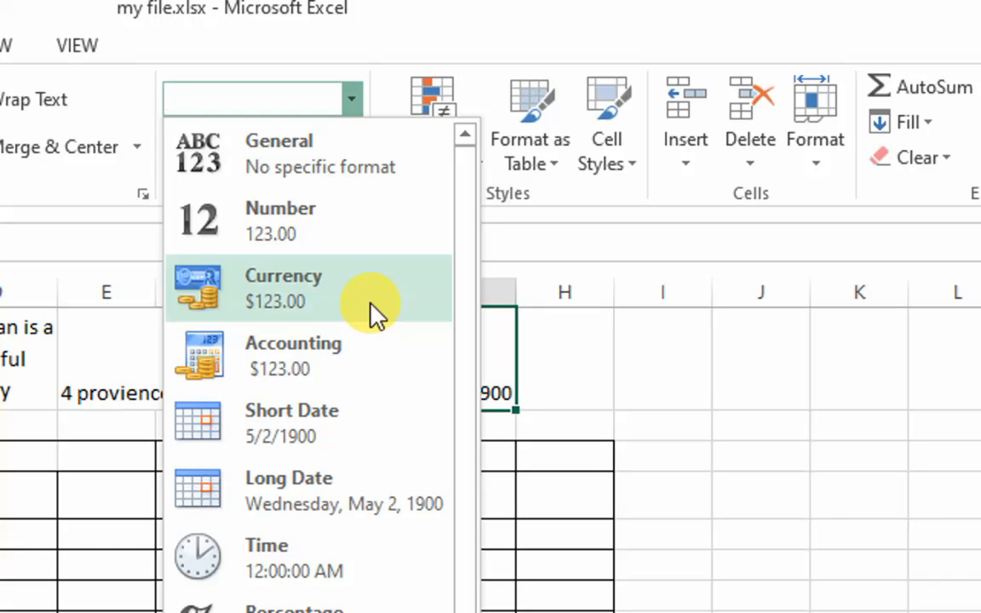
pyautogui.click(498, 407)
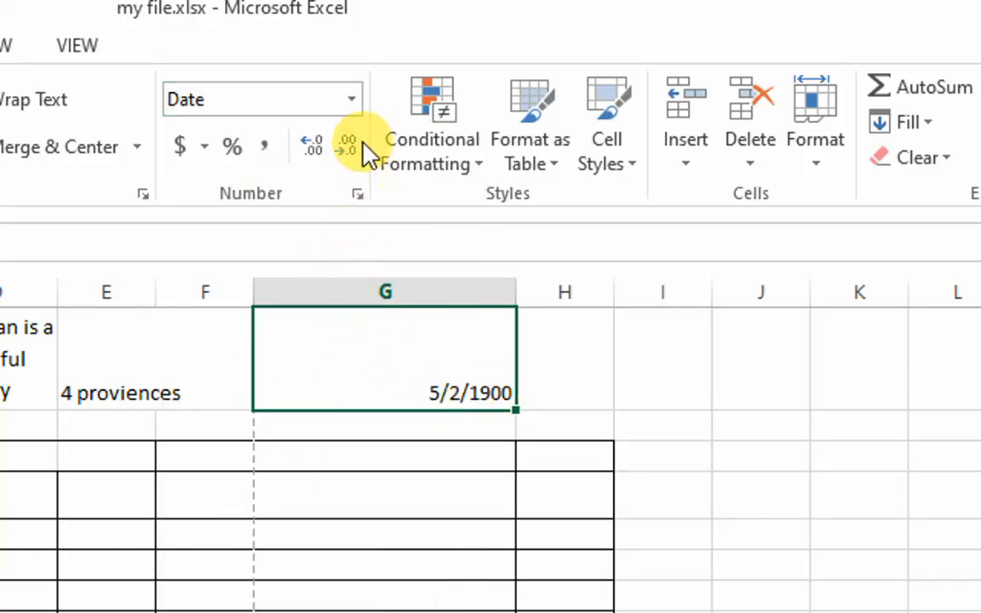
pyautogui.click(351, 99)
pyautogui.click(276, 164)
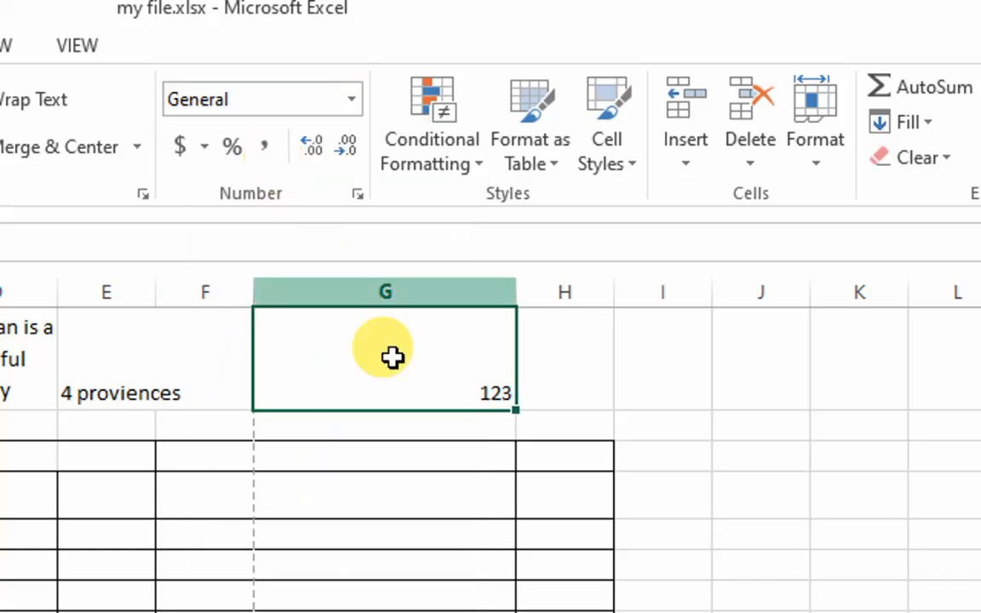
pyautogui.click(471, 502)
pyautogui.click(475, 375)
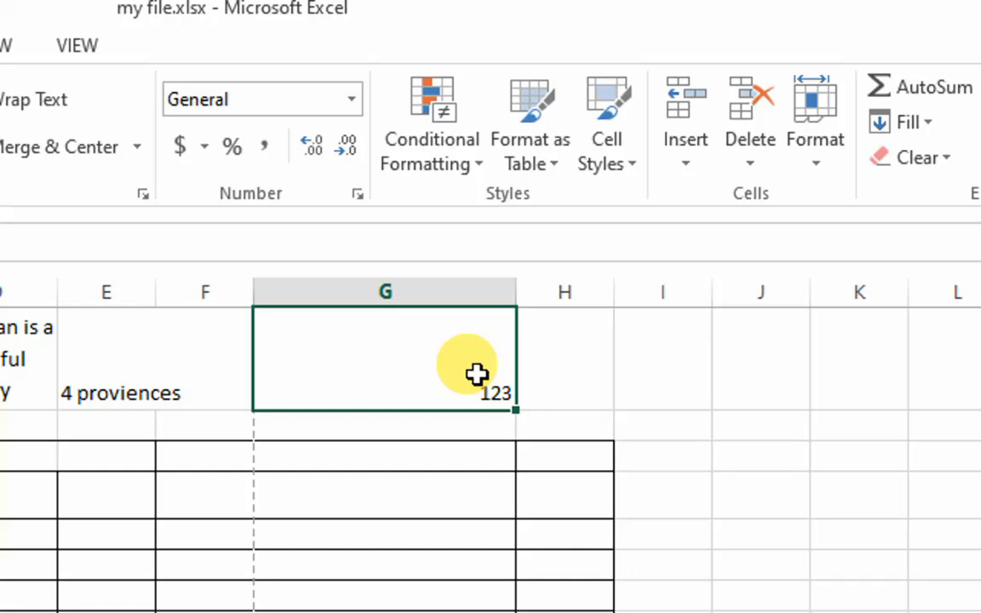
# Try the Currency format on cell G1, and switch it to the Percentage format.
pyautogui.click(352, 100)
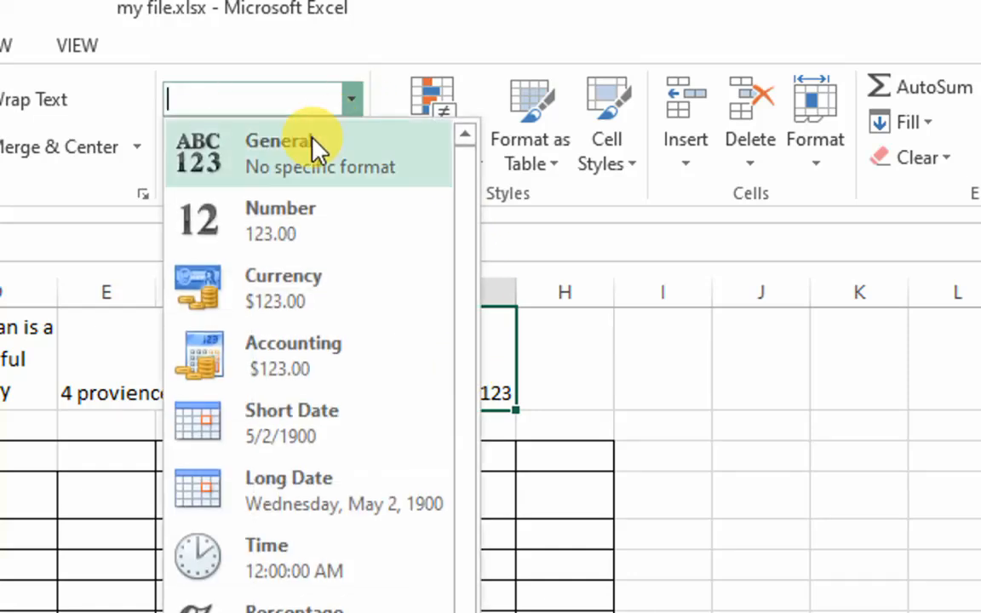
pyautogui.click(298, 293)
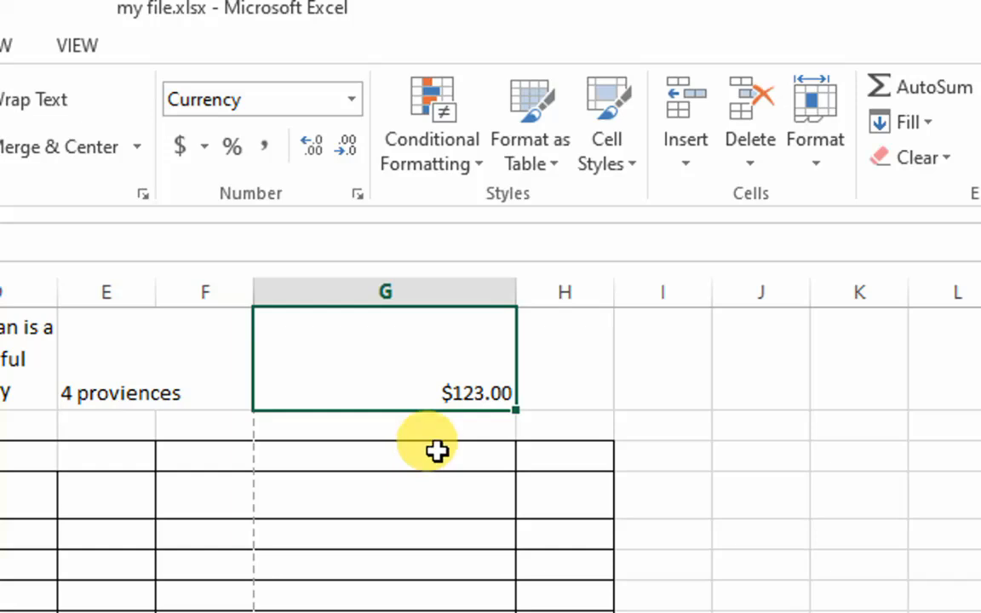
pyautogui.click(356, 106)
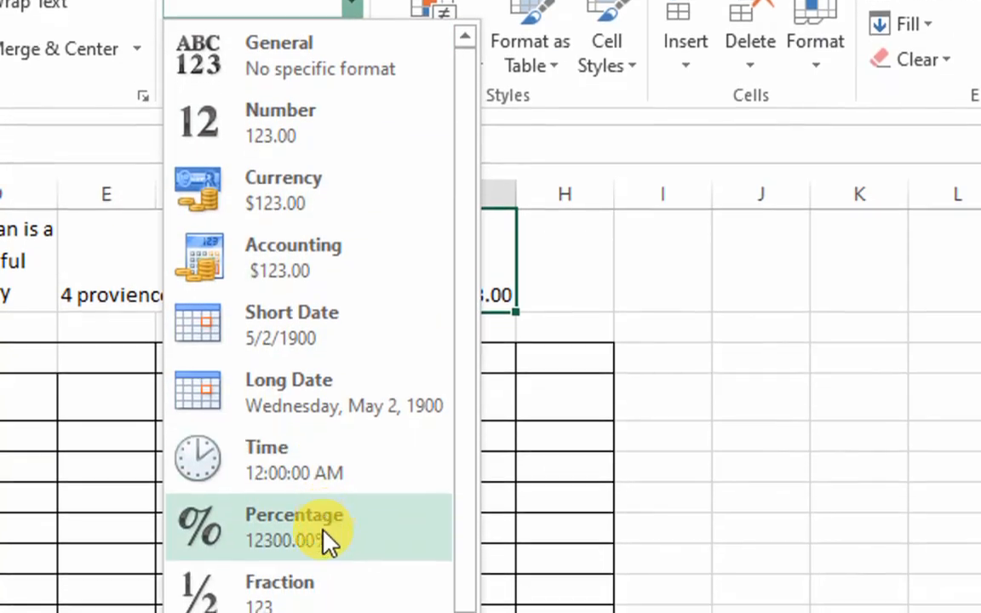
pyautogui.click(318, 511)
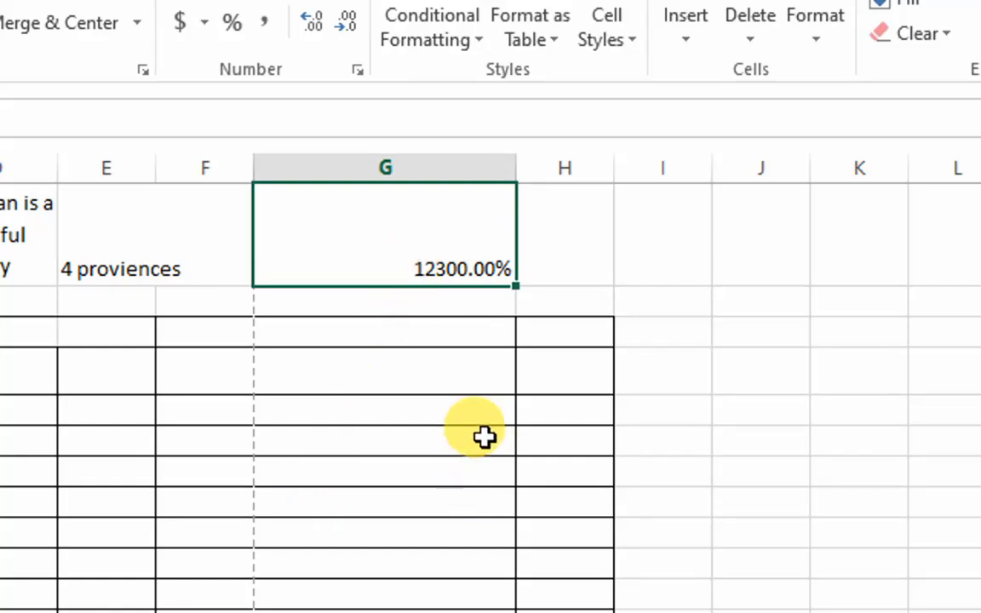
# Examine the number format categories for cell G1 in Format Cells, including General, Number, Currency, Date, Special and Custom, without applying any.
pyautogui.rightClick(434, 232)
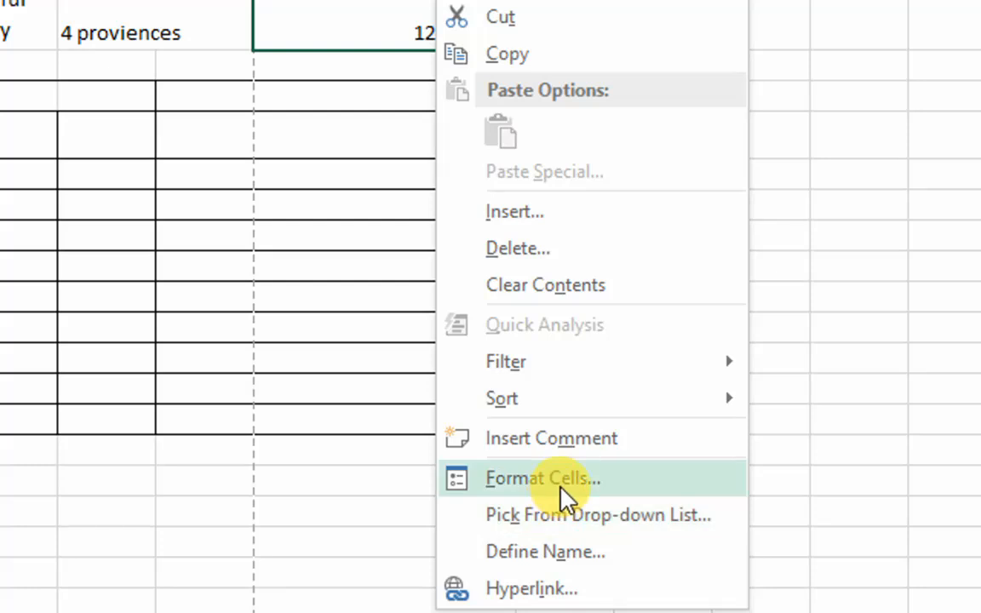
pyautogui.click(552, 480)
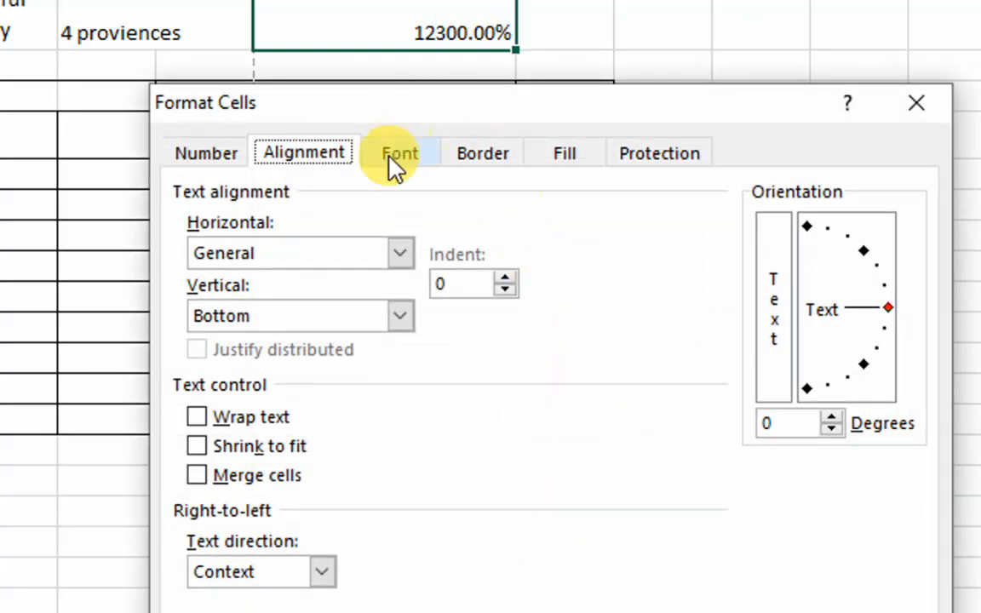
pyautogui.click(228, 158)
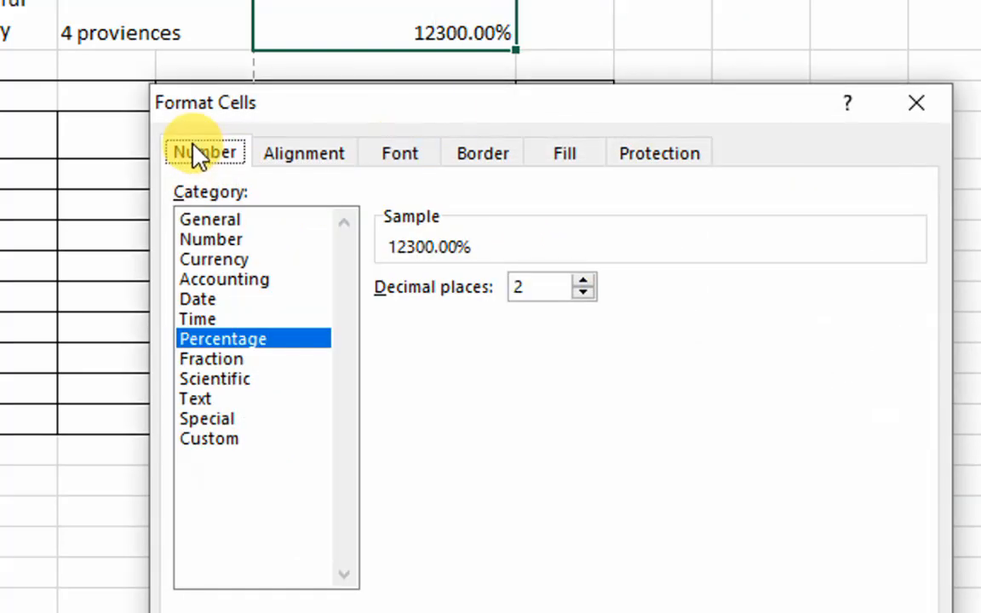
pyautogui.click(240, 222)
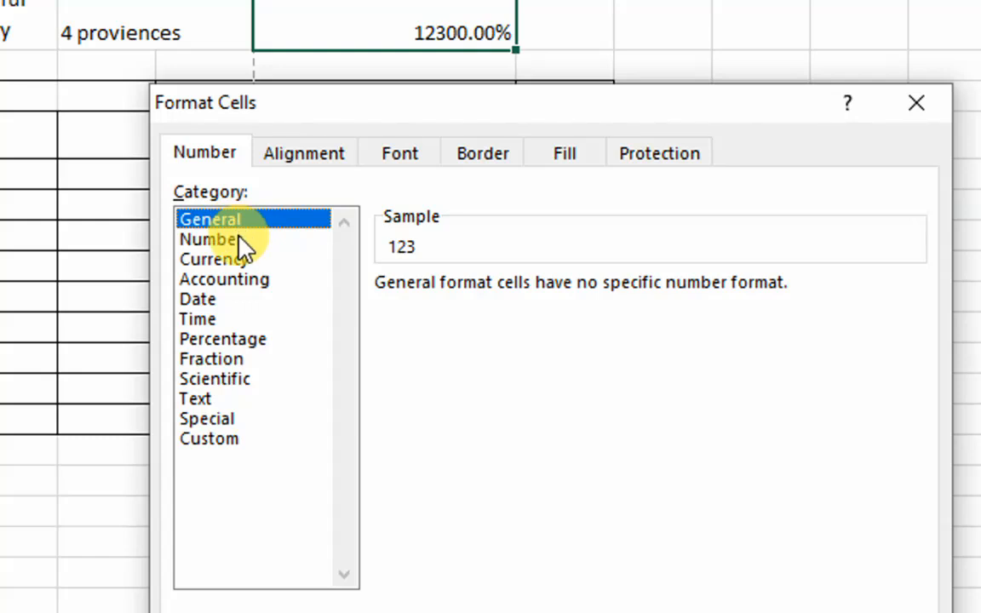
pyautogui.click(240, 239)
pyautogui.click(239, 260)
pyautogui.click(228, 298)
pyautogui.click(247, 418)
pyautogui.click(234, 440)
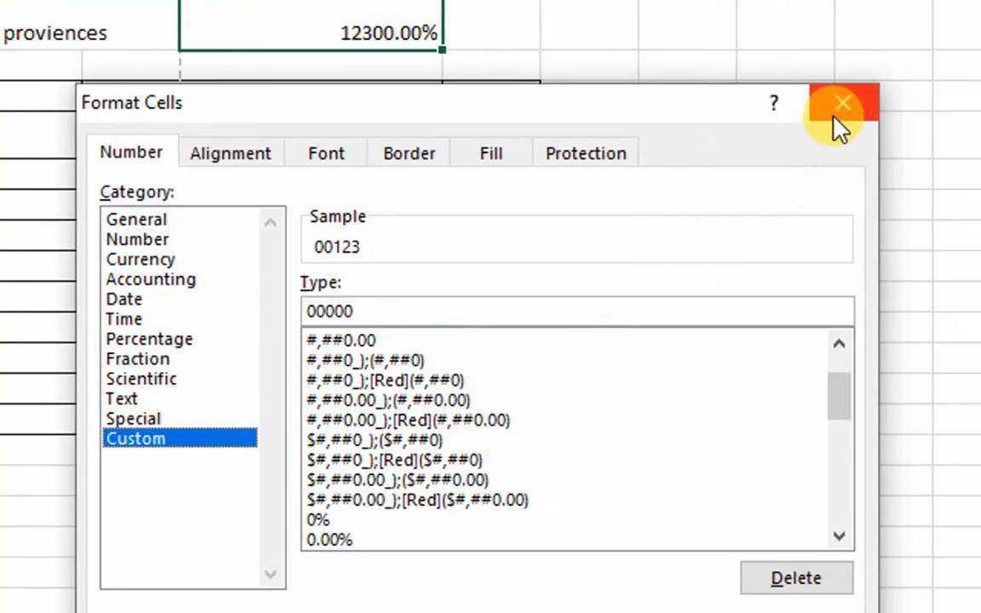
pyautogui.click(916, 103)
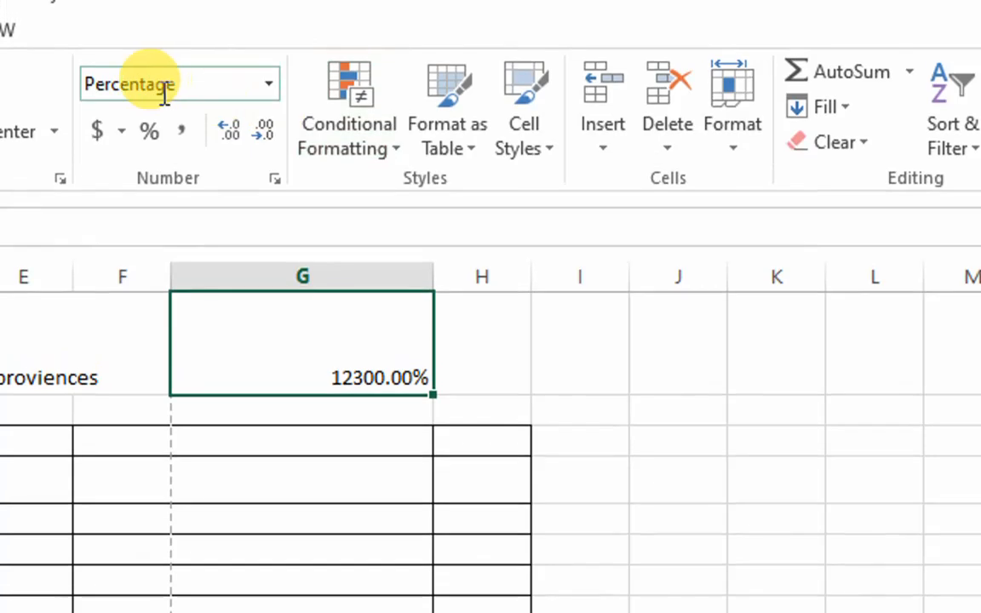
# View the accounting currency choices without picking one, and display the percentage in cell G1 without decimal places.
pyautogui.click(144, 132)
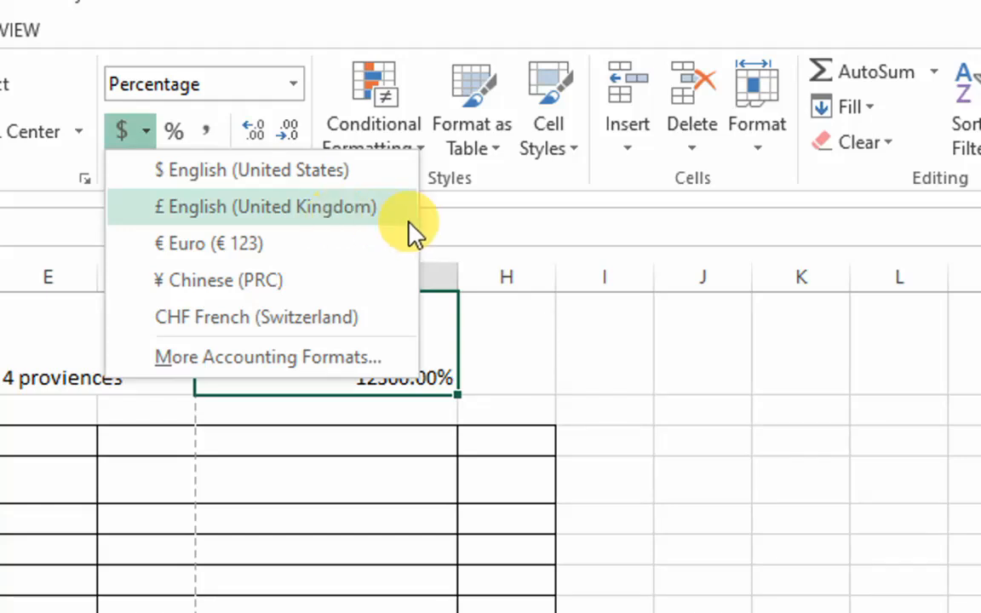
pyautogui.click(512, 269)
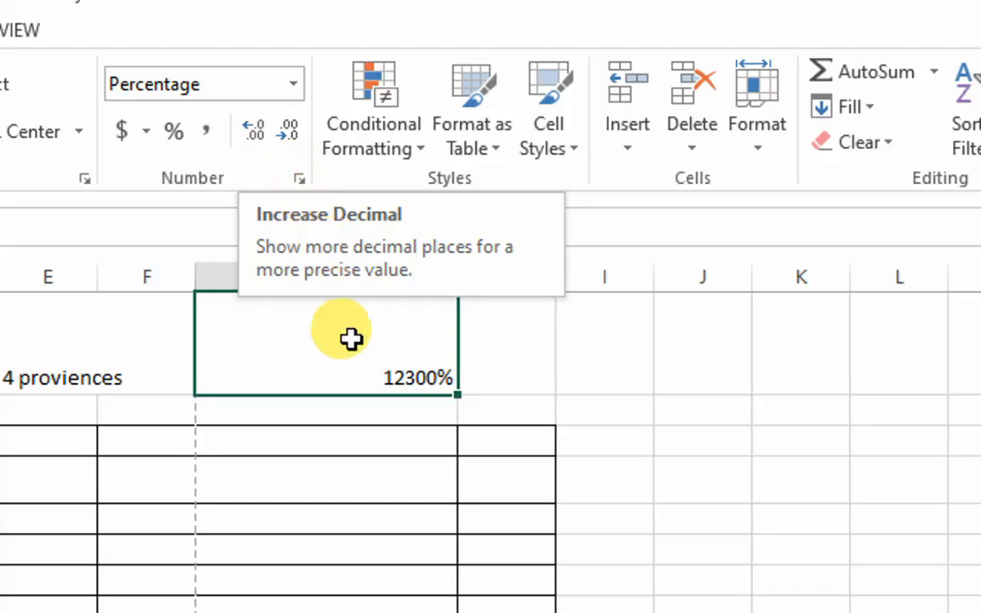
# Apply the Currency format to the empty cell G3 and enter 5000 in it.
pyautogui.click(298, 432)
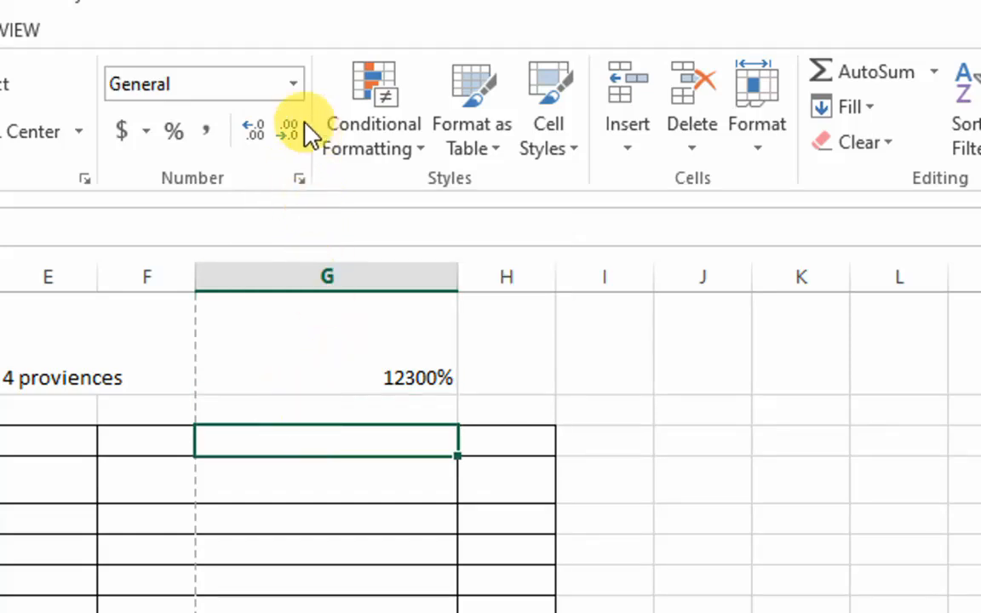
pyautogui.click(292, 83)
pyautogui.click(240, 291)
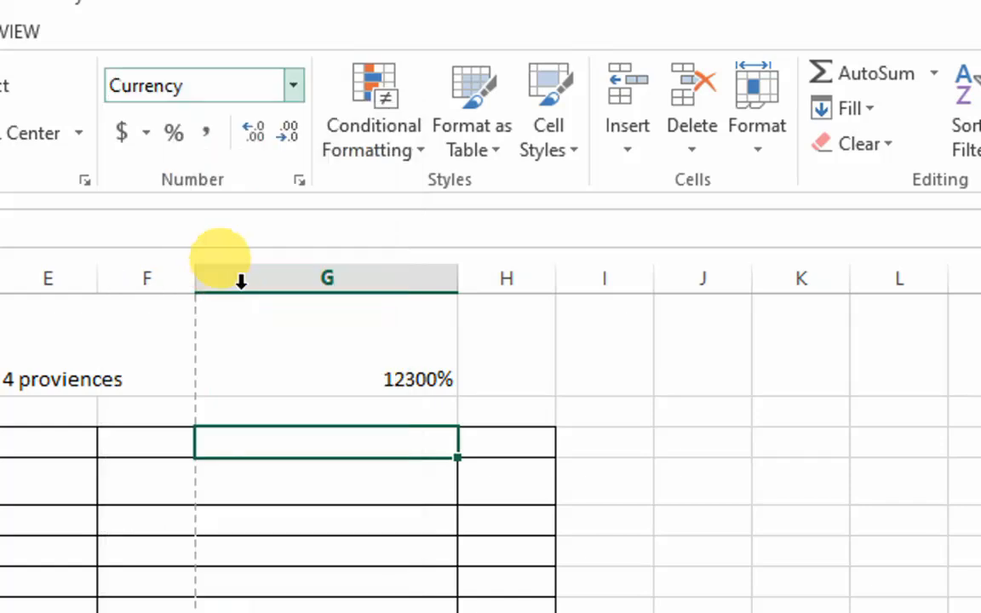
pyautogui.write('5000')
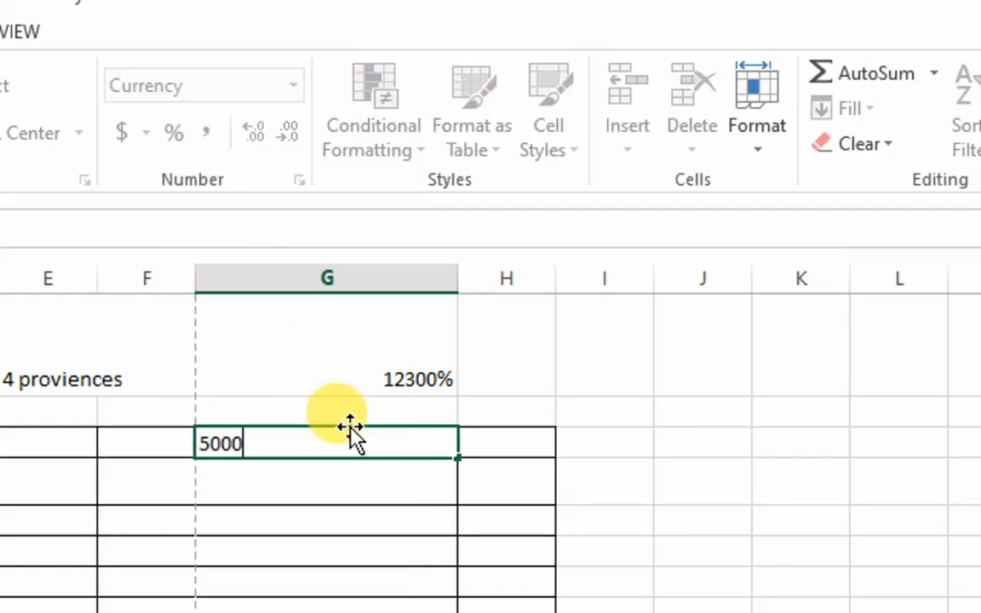
pyautogui.press('Return')
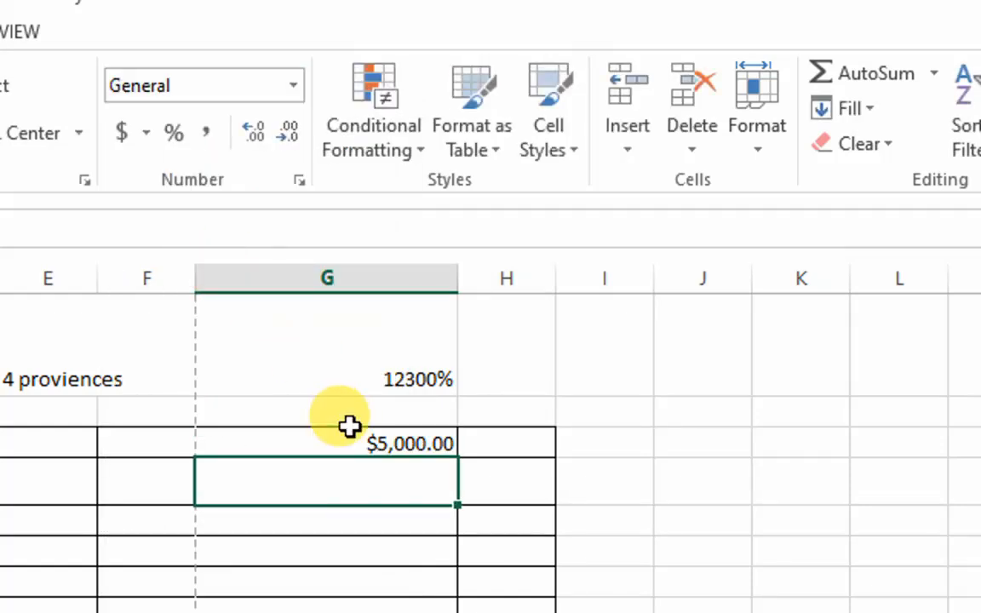
# Check the underlying value of cell G3 and remove both decimal places from its currency amount.
pyautogui.click(439, 444)
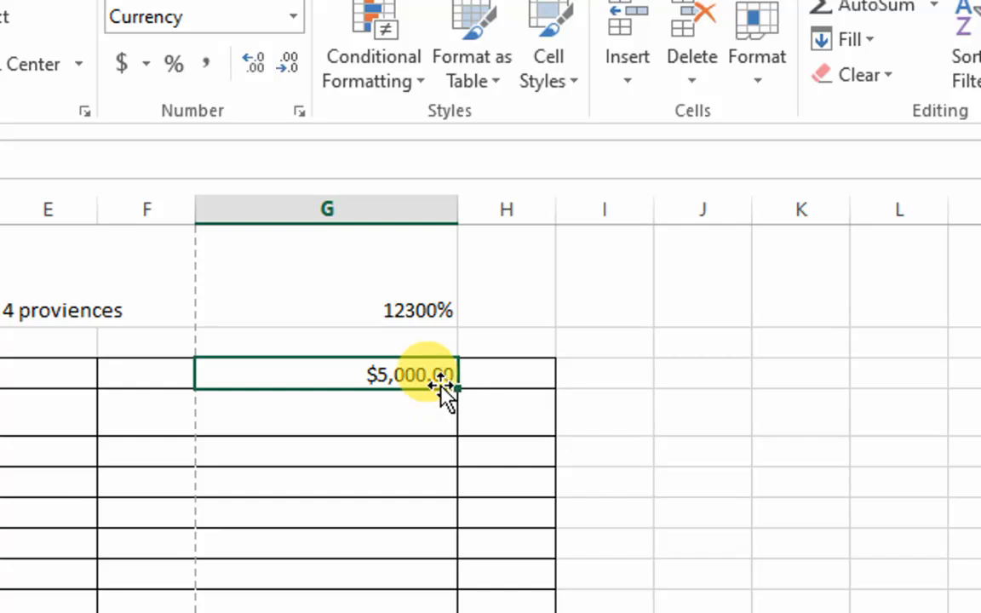
pyautogui.doubleClick(441, 384)
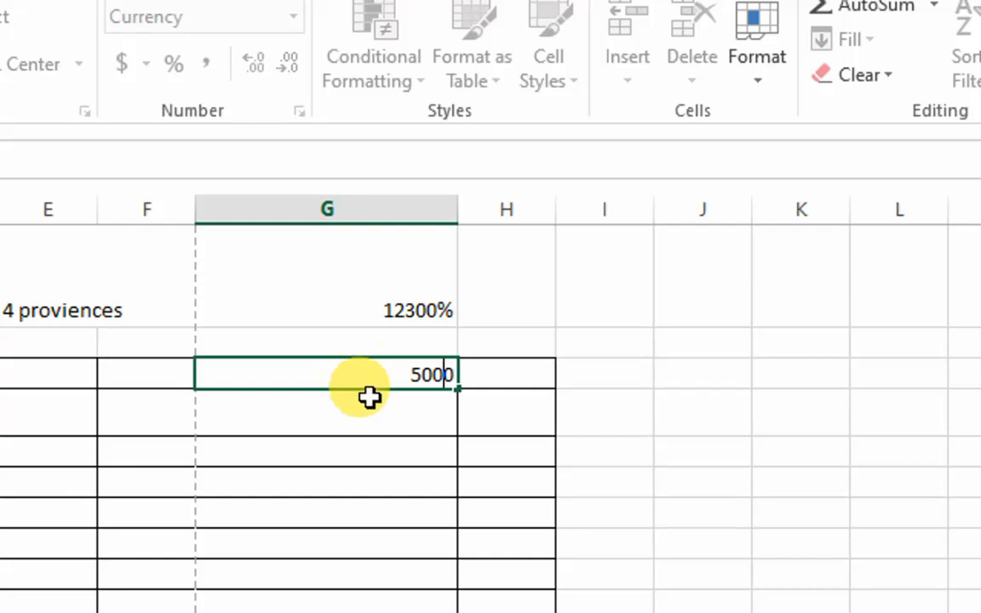
pyautogui.press('Return')
pyautogui.click(400, 374)
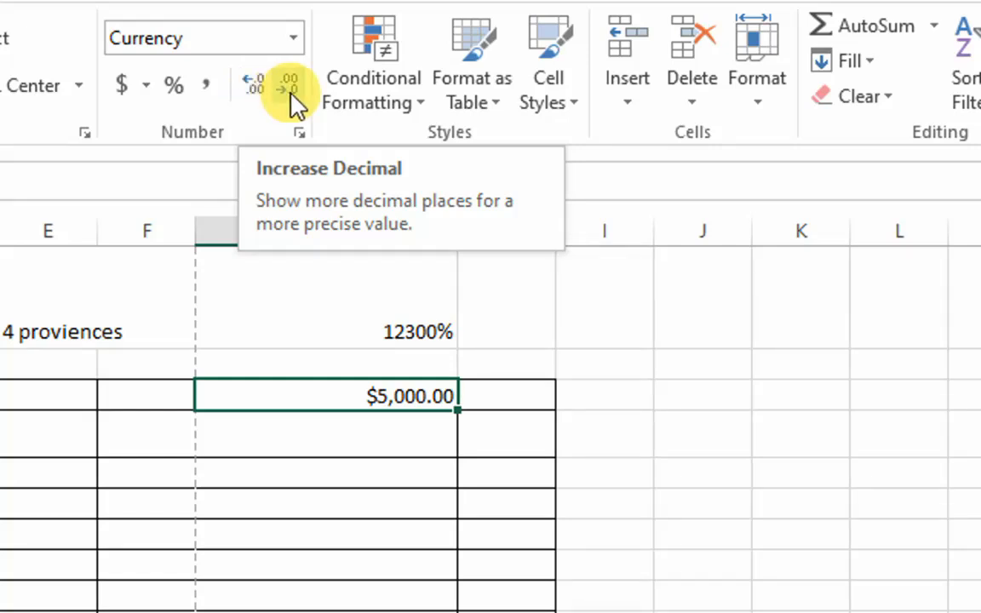
pyautogui.click(289, 93)
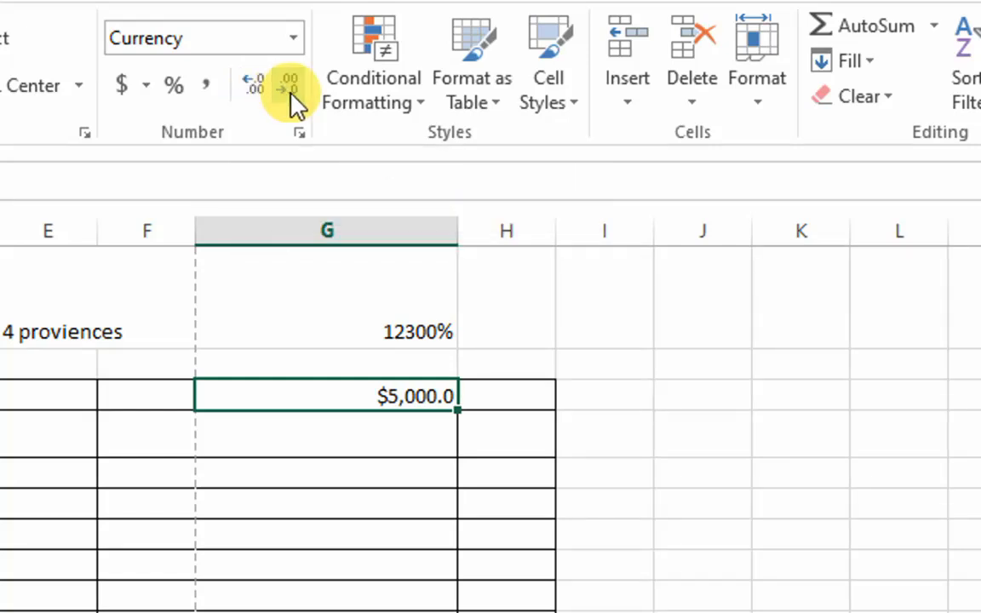
pyautogui.click(290, 94)
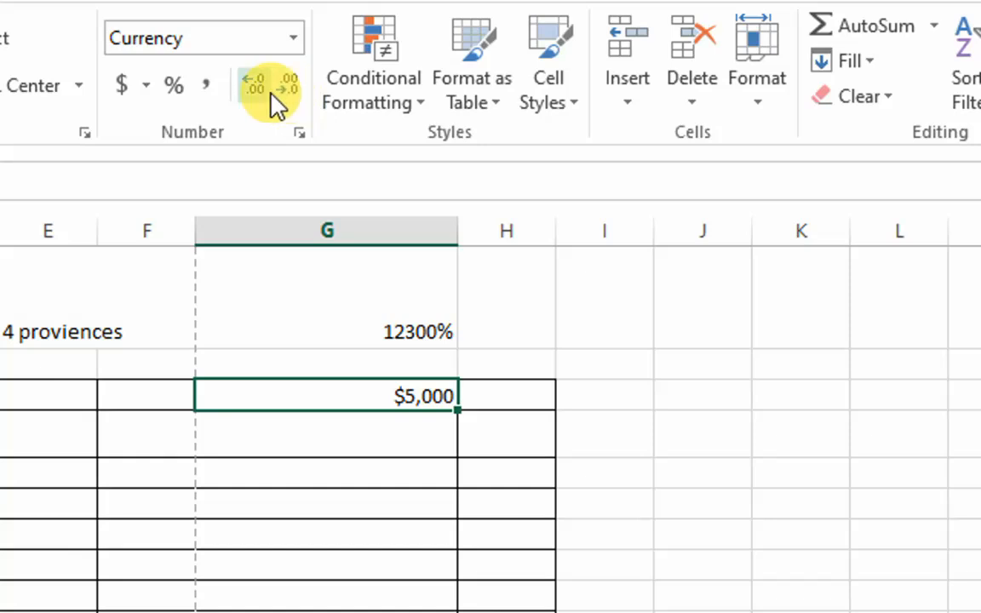
# Extend the currency amount in cell G3 to ten decimal places and reduce it back to none.
pyautogui.click(253, 91)
pyautogui.tripleClick(252, 91)
pyautogui.doubleClick(253, 91)
pyautogui.tripleClick(253, 91)
pyautogui.click(253, 92)
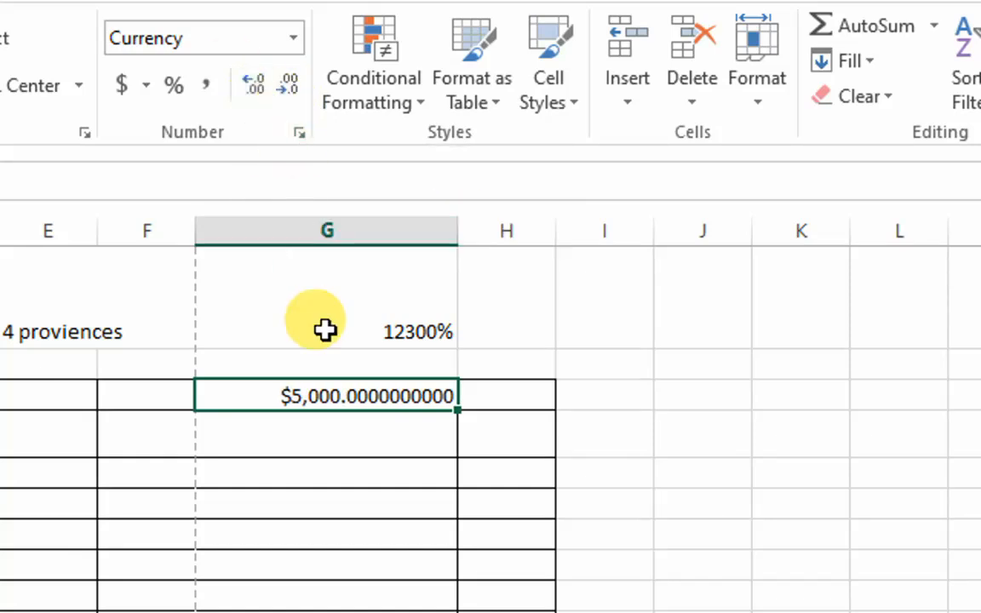
pyautogui.click(290, 89)
pyautogui.tripleClick(290, 89)
pyautogui.doubleClick(290, 89)
pyautogui.tripleClick(290, 89)
pyautogui.click(291, 91)
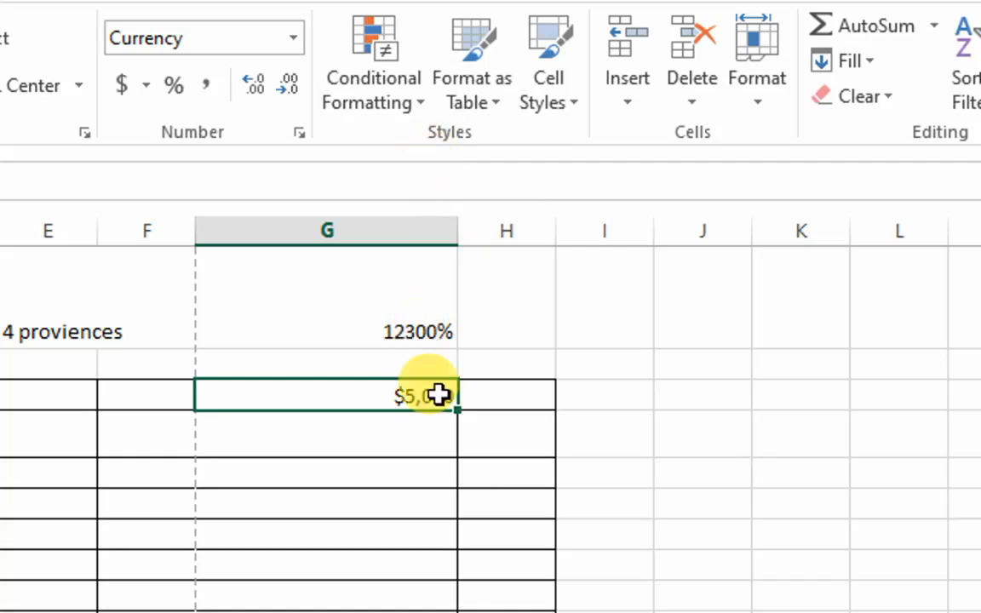
# Enter Orange in cells H5 and H6.
pyautogui.click(491, 465)
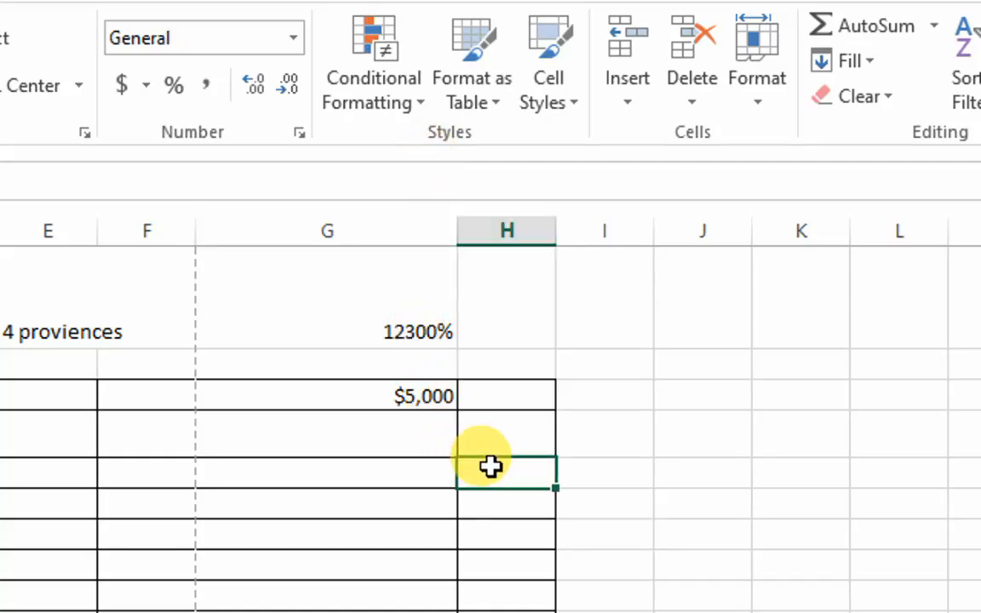
pyautogui.write('Orange')
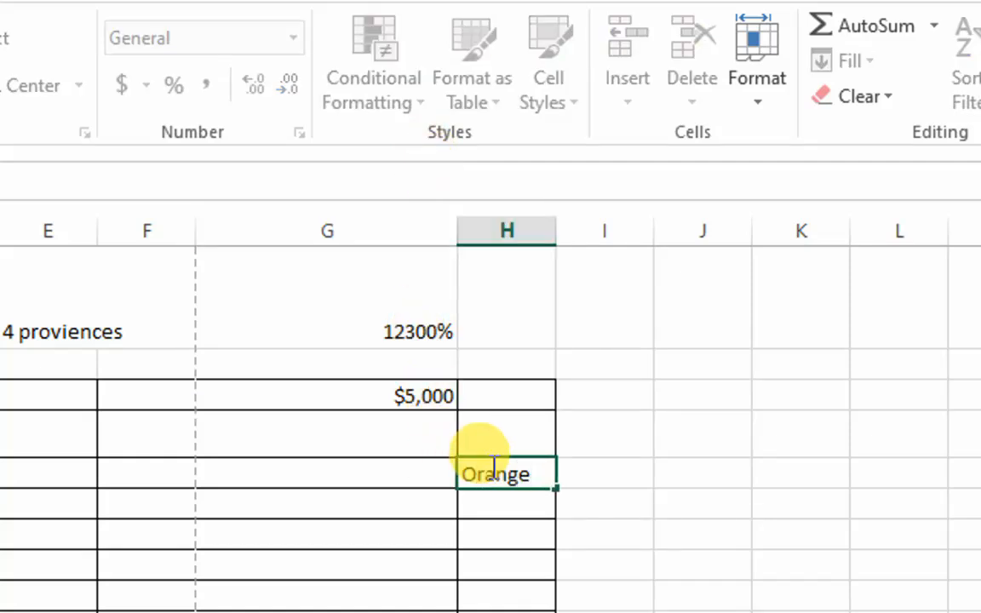
pyautogui.press('Return')
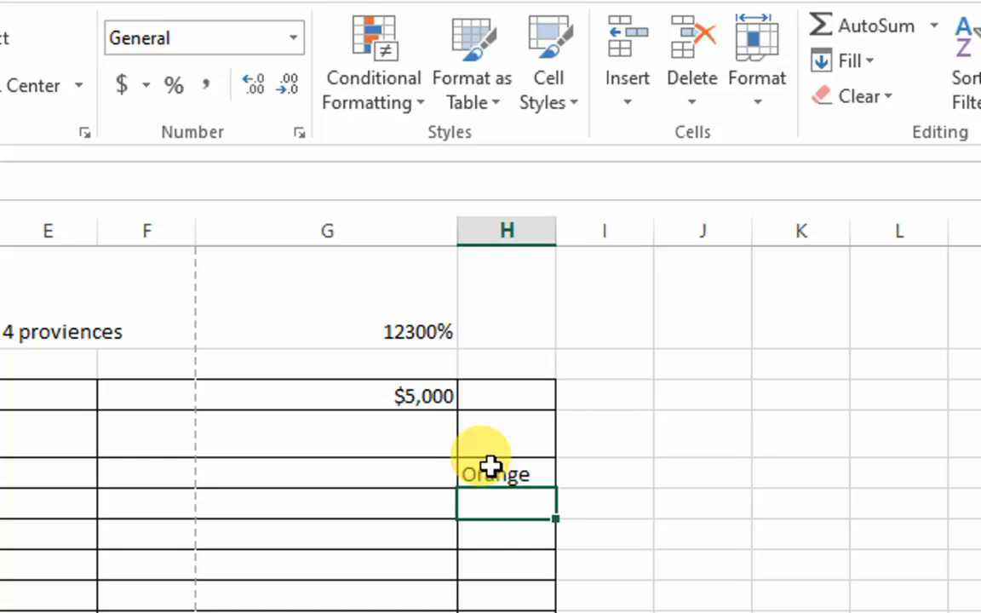
pyautogui.write('Orange')
pyautogui.press('Return')
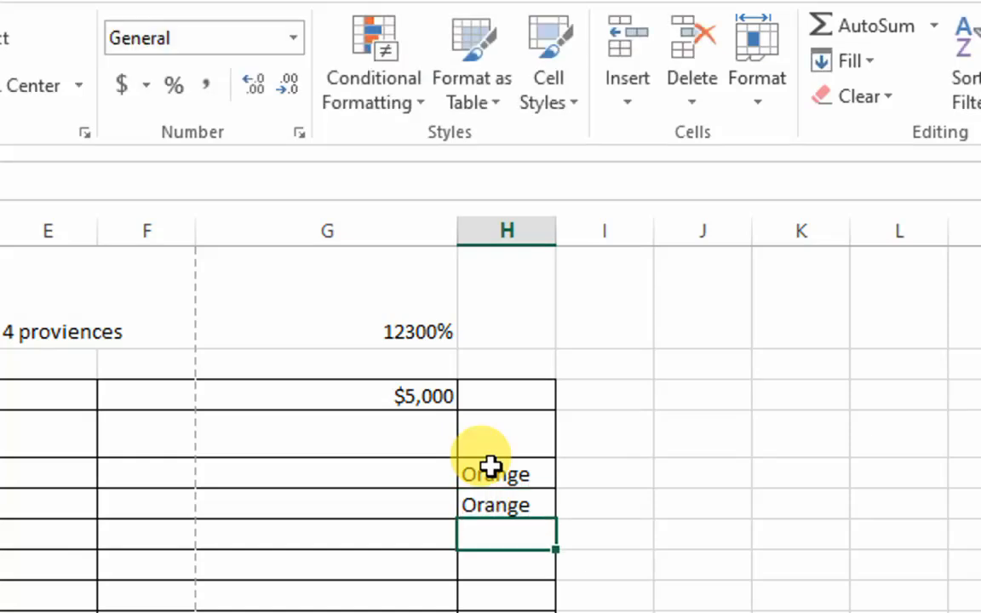
# Enter the numbers 1, 2, 5, 10 and 12 down column G in cells G5 to G9.
pyautogui.press('Up')
pyautogui.press('Left')
pyautogui.press('Left')
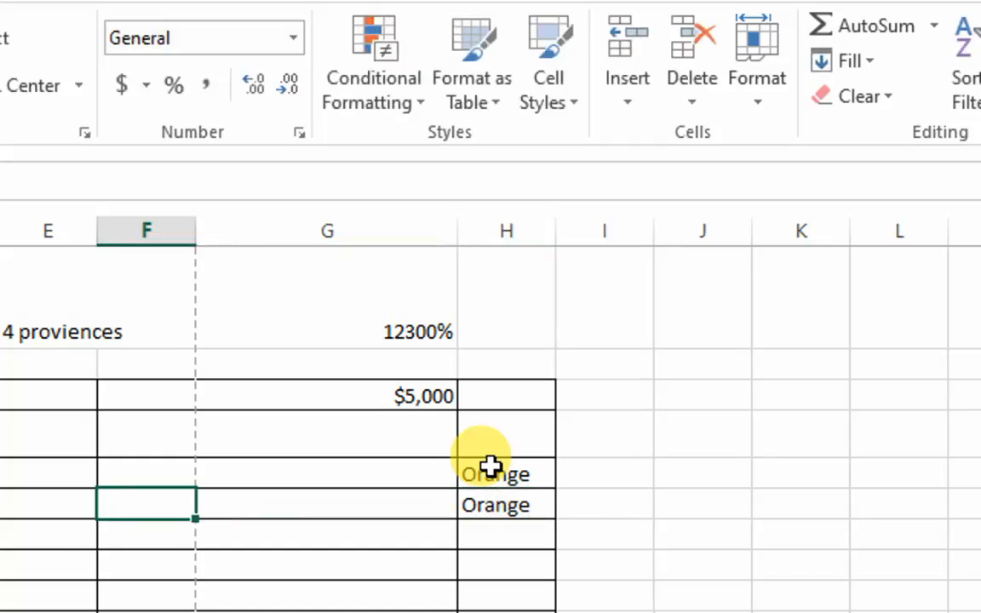
pyautogui.press('Up')
pyautogui.press('Right')
pyautogui.write('1')
pyautogui.press('Return')
pyautogui.write('2')
pyautogui.press('Return')
pyautogui.write('5')
pyautogui.press('Return')
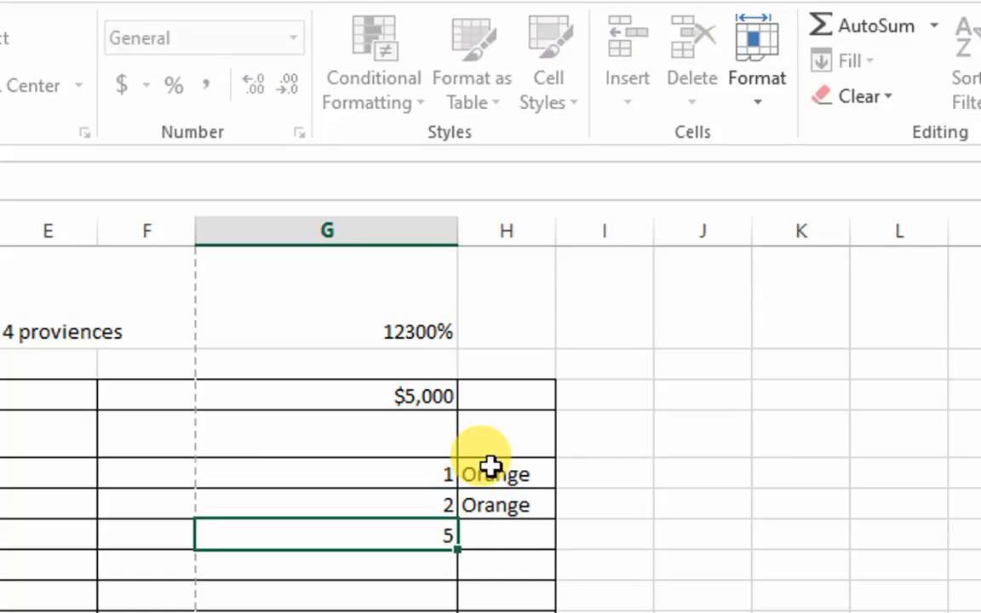
pyautogui.write('10')
pyautogui.press('Return')
pyautogui.write('12')
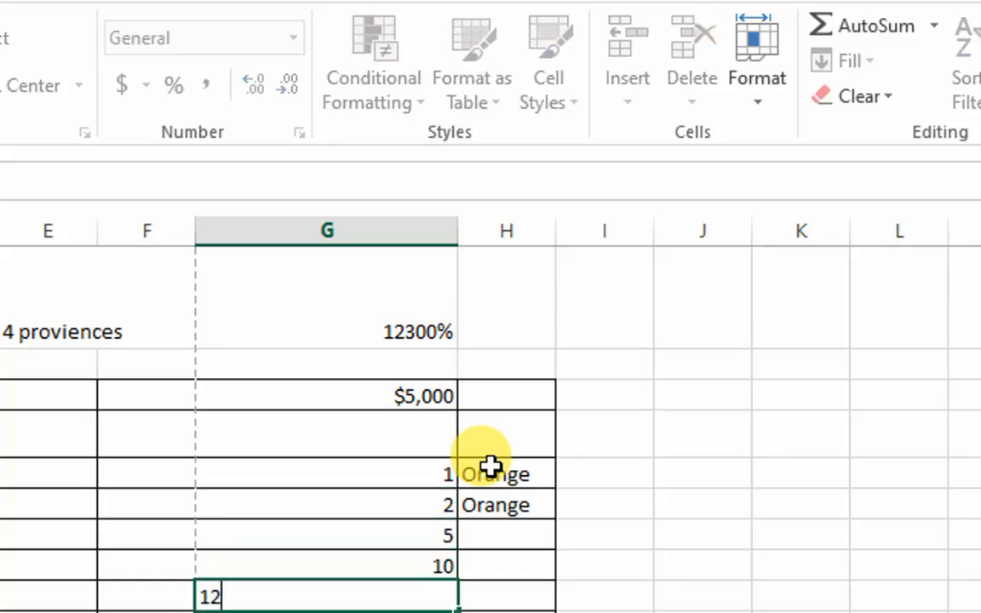
pyautogui.press('Return')
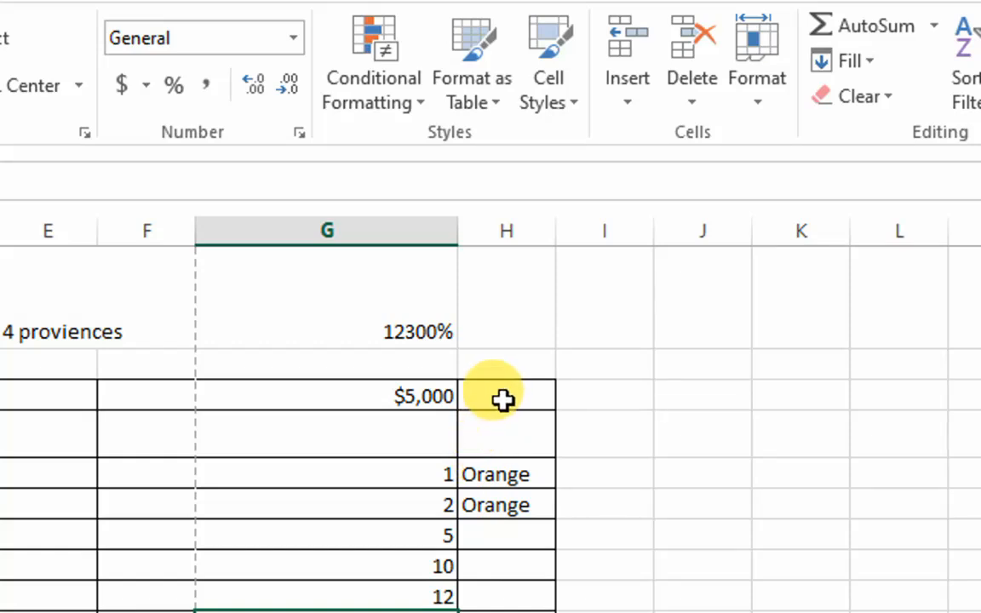
# Start a Duplicate Values conditional formatting rule for the whole of column H.
pyautogui.click(499, 235)
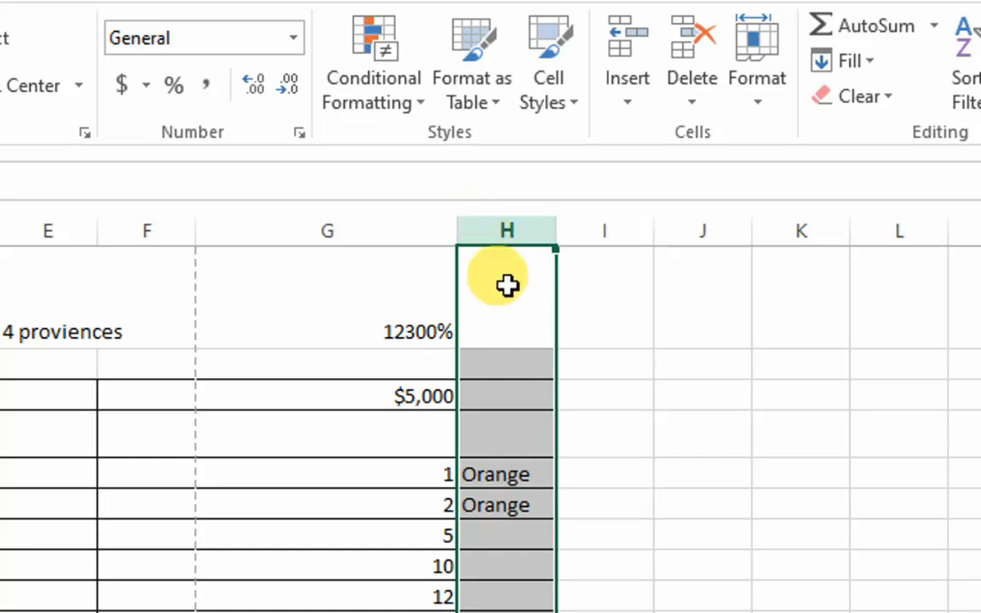
pyautogui.click(432, 111)
pyautogui.click(423, 109)
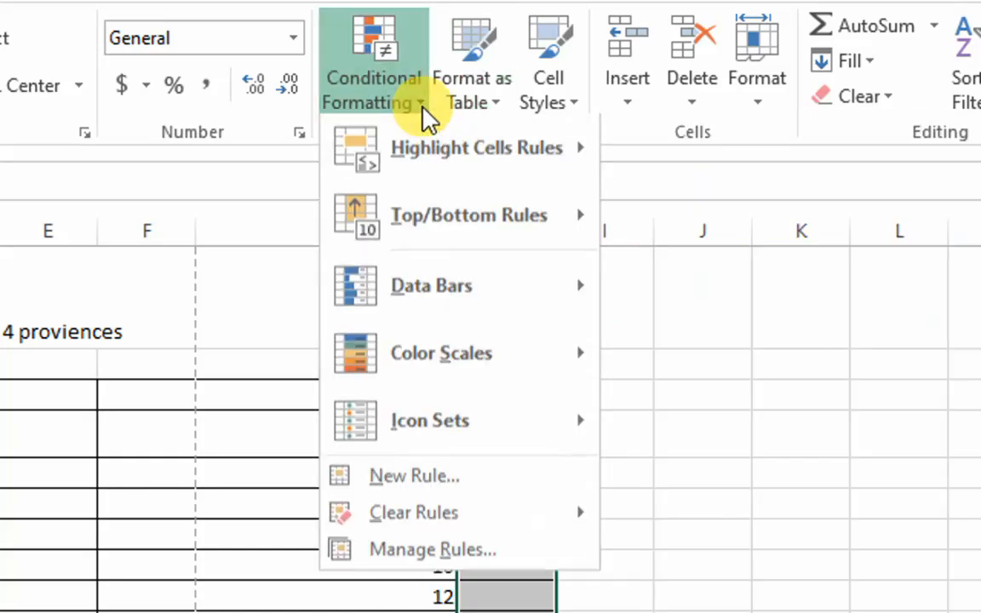
pyautogui.moveTo(444, 136)
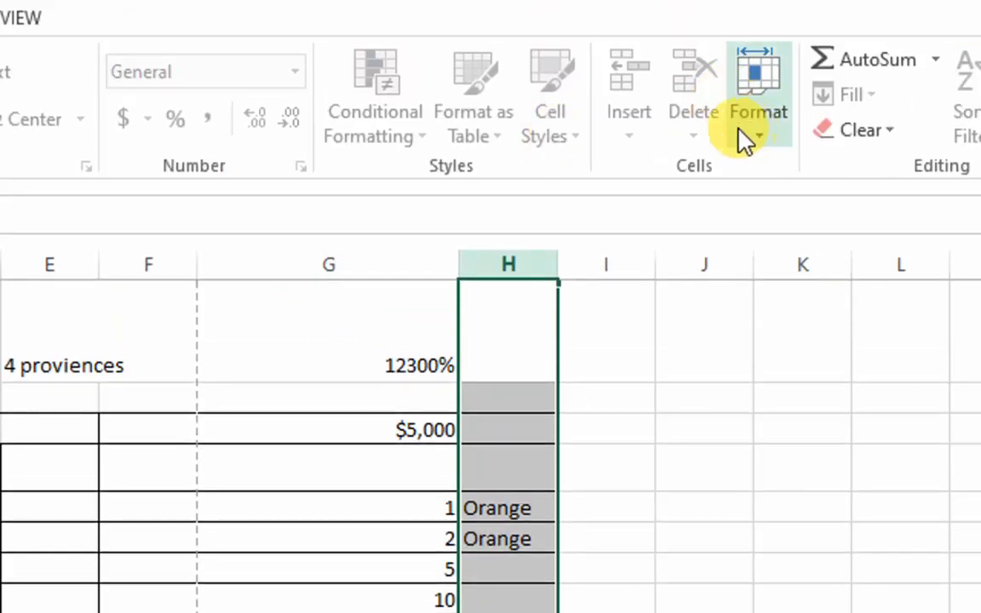
pyautogui.click(535, 256)
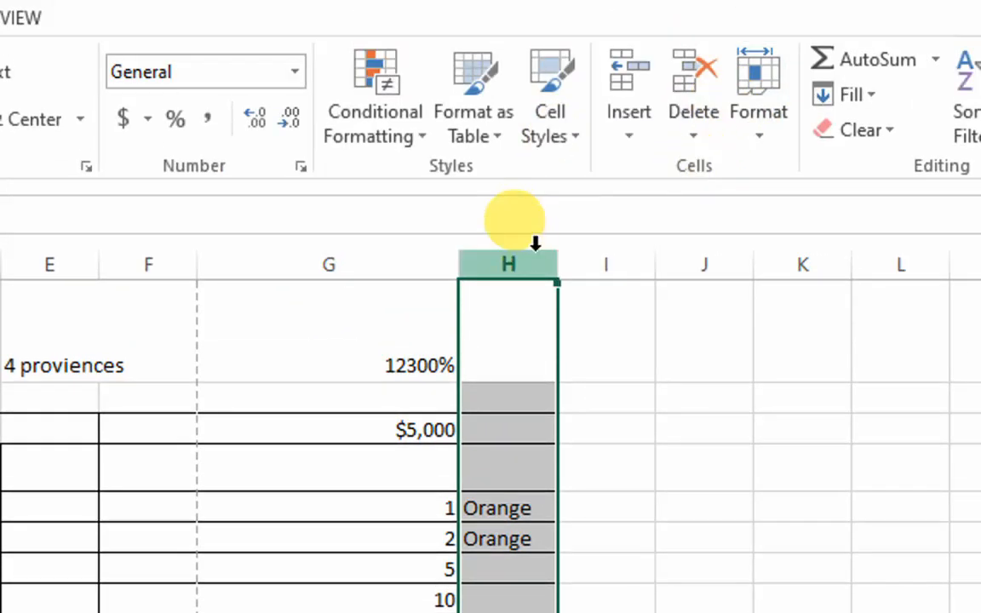
pyautogui.click(410, 144)
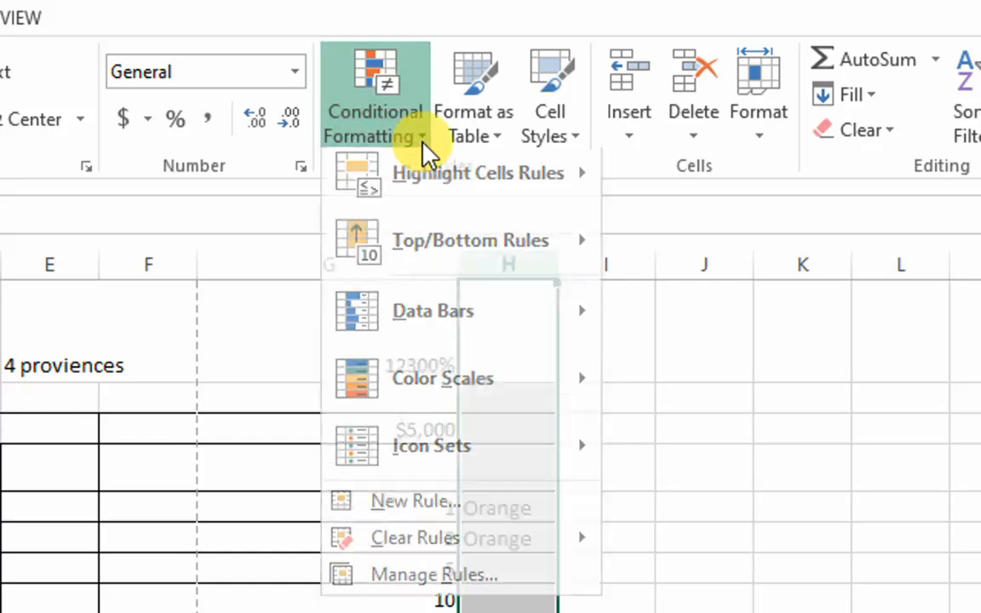
pyautogui.moveTo(581, 200)
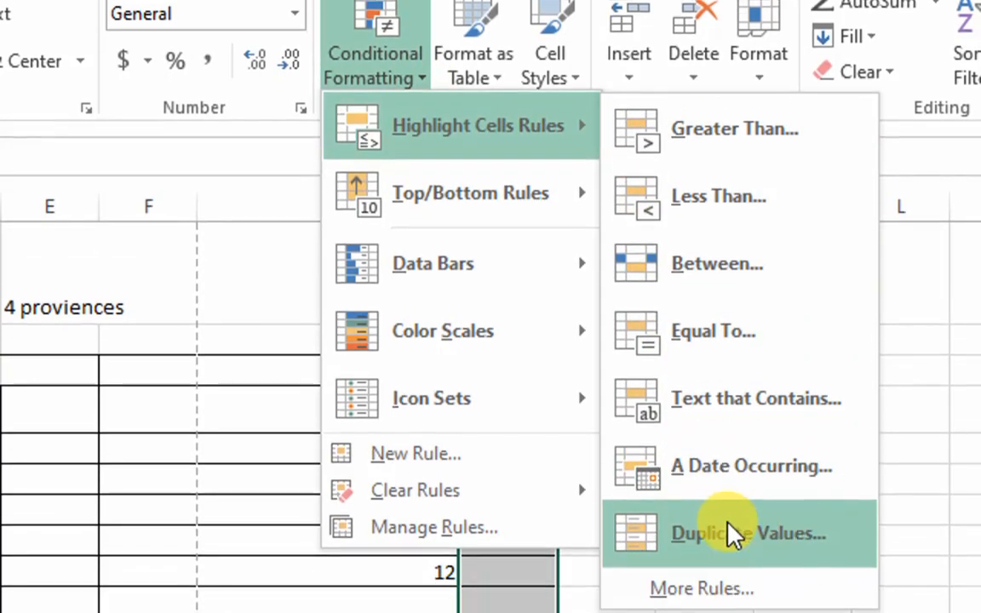
pyautogui.click(736, 535)
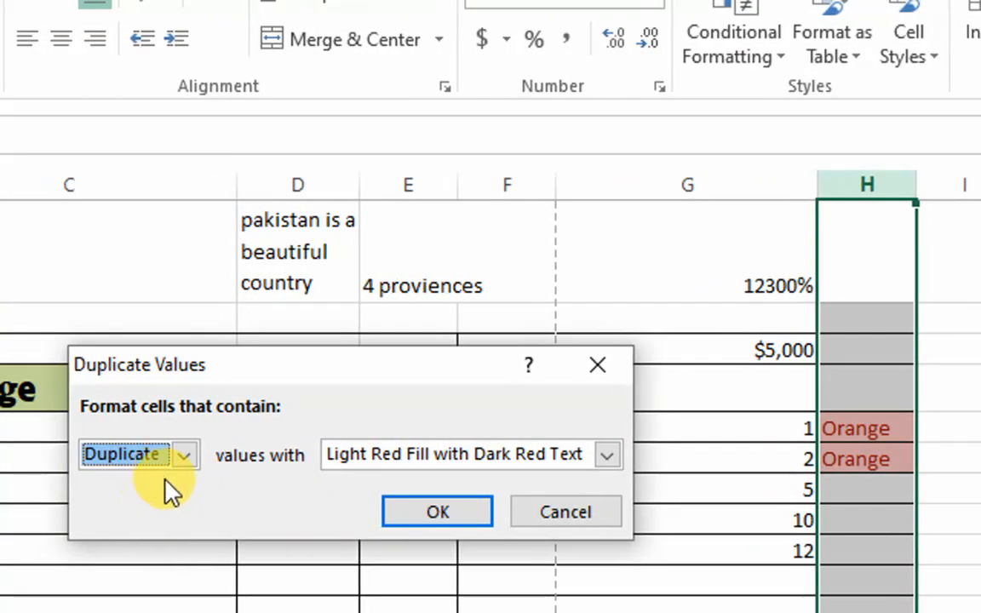
# Review the rule's value type and colour options, and apply it to duplicates with Light Red Fill with Dark Red Text.
pyautogui.click(182, 458)
pyautogui.click(180, 462)
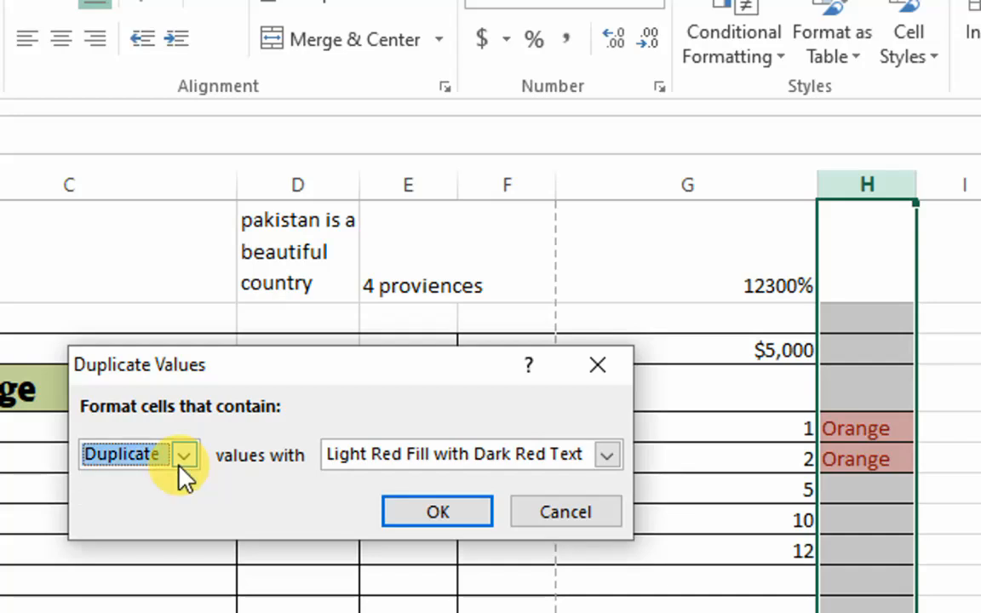
pyautogui.click(607, 460)
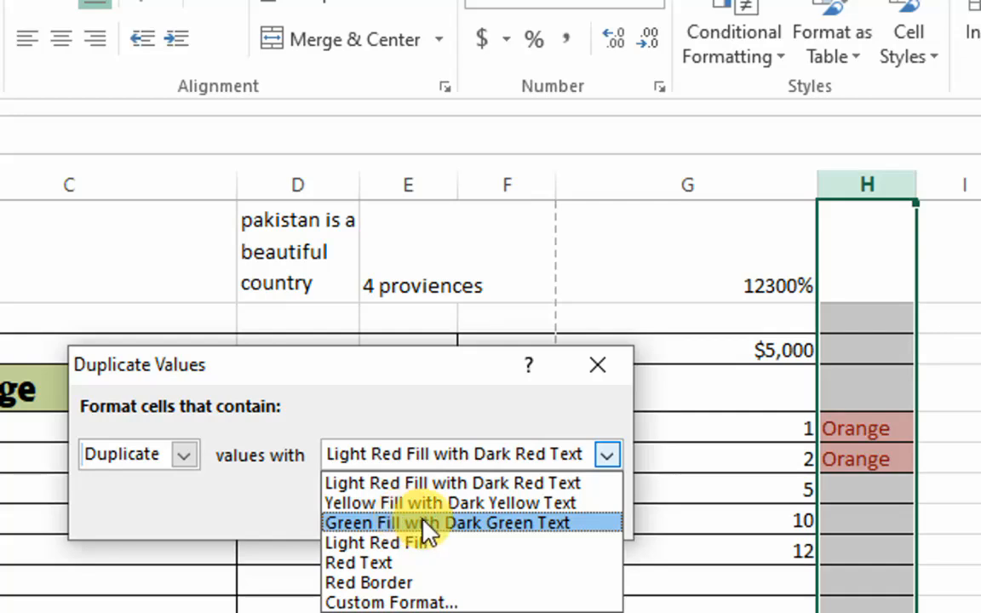
pyautogui.click(445, 408)
pyautogui.click(186, 454)
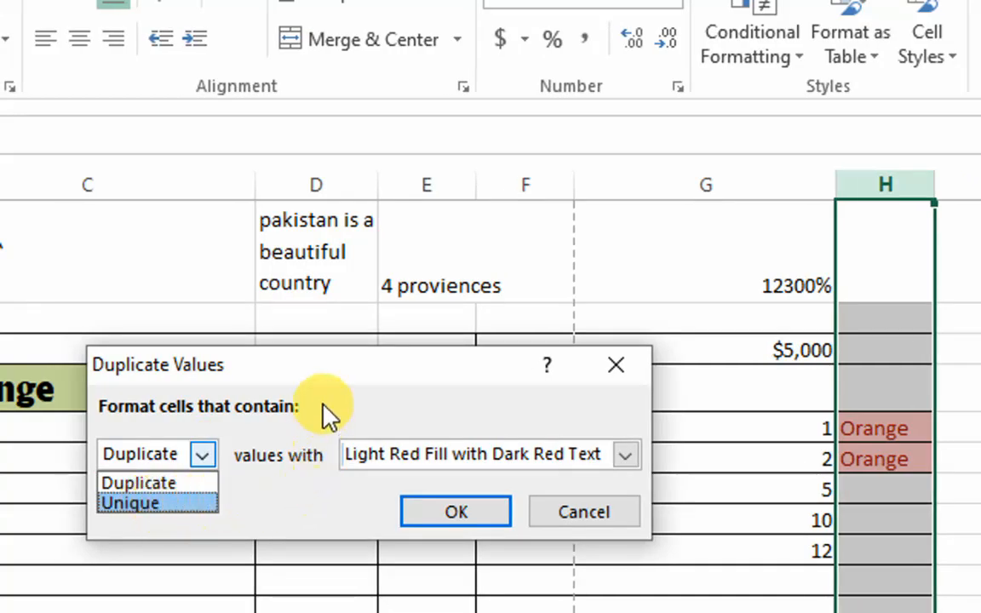
pyautogui.click(337, 368)
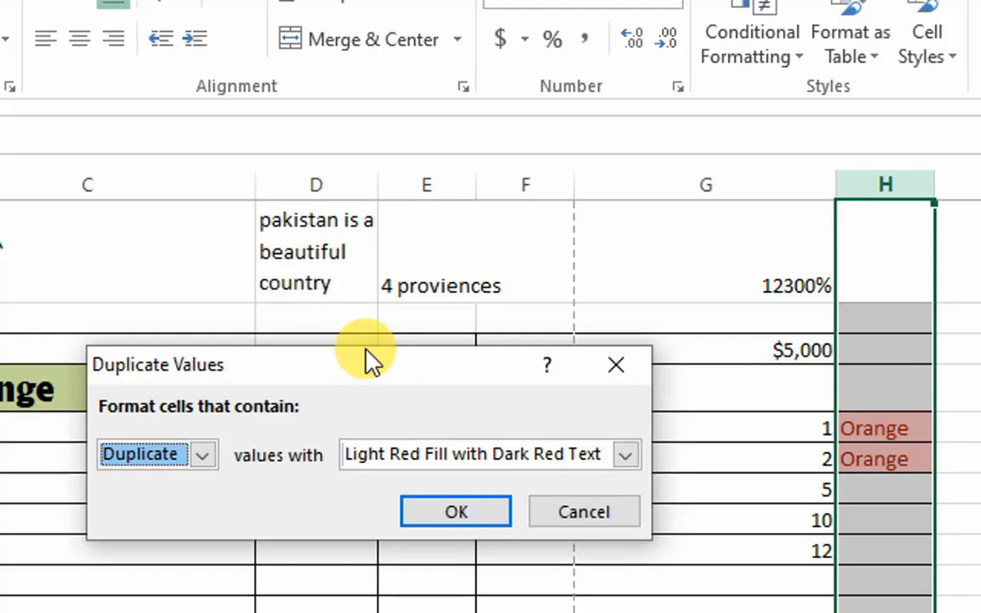
pyautogui.click(205, 456)
pyautogui.click(430, 514)
pyautogui.click(460, 512)
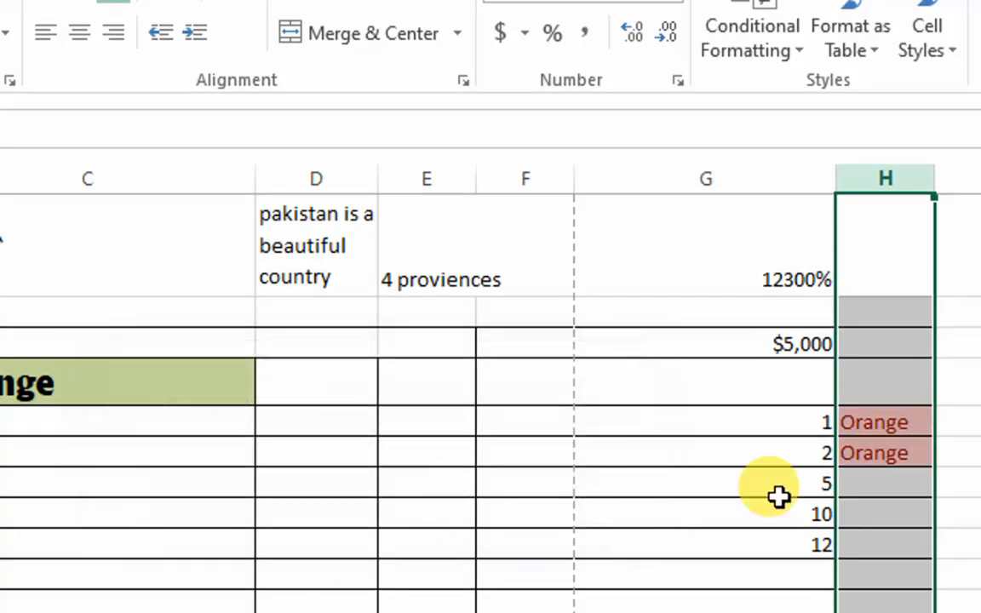
# Enter orange in cell H11 to test the duplicate highlighting.
pyautogui.click(885, 507)
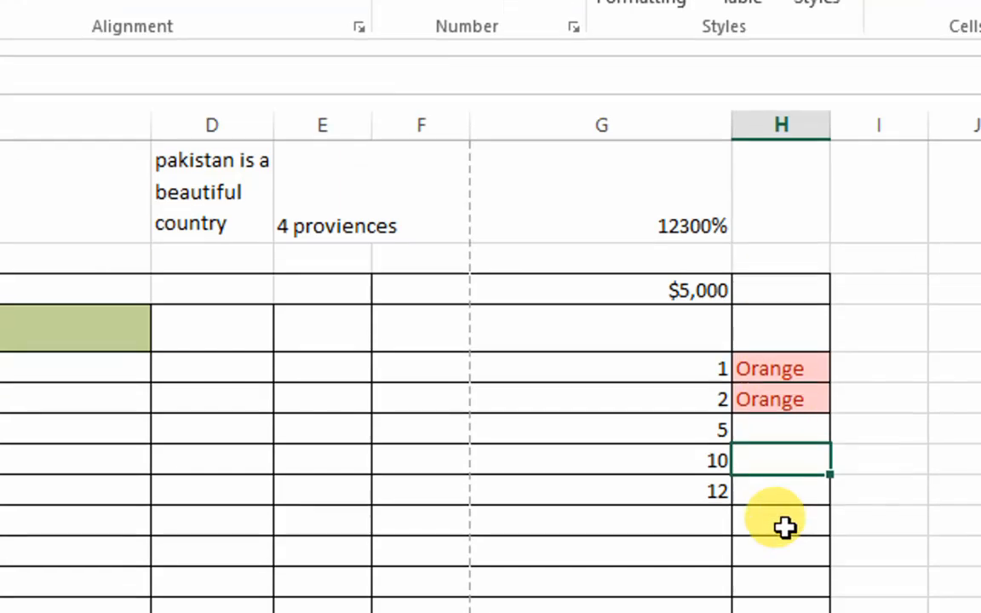
pyautogui.click(783, 545)
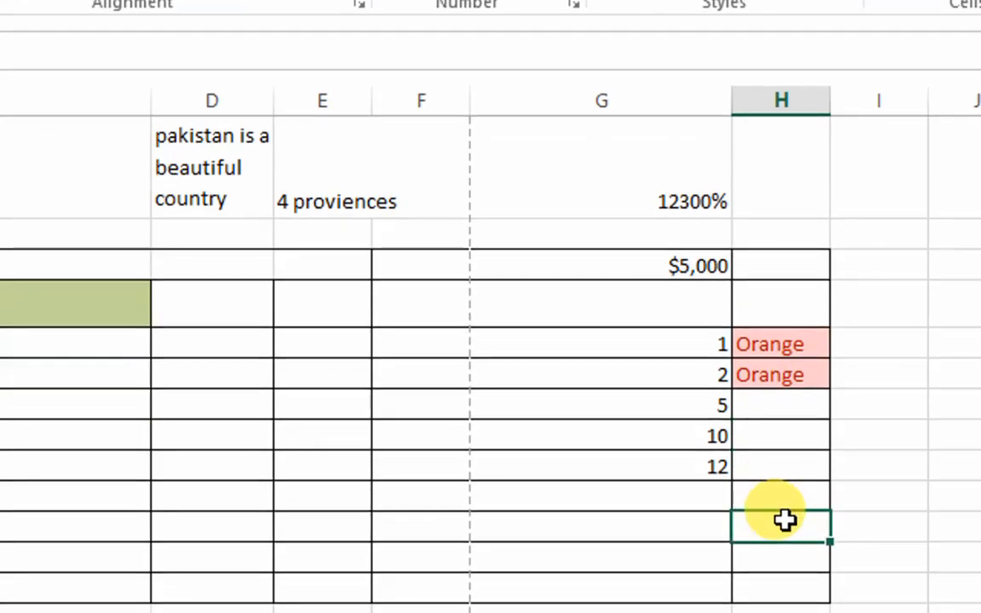
pyautogui.write('orange')
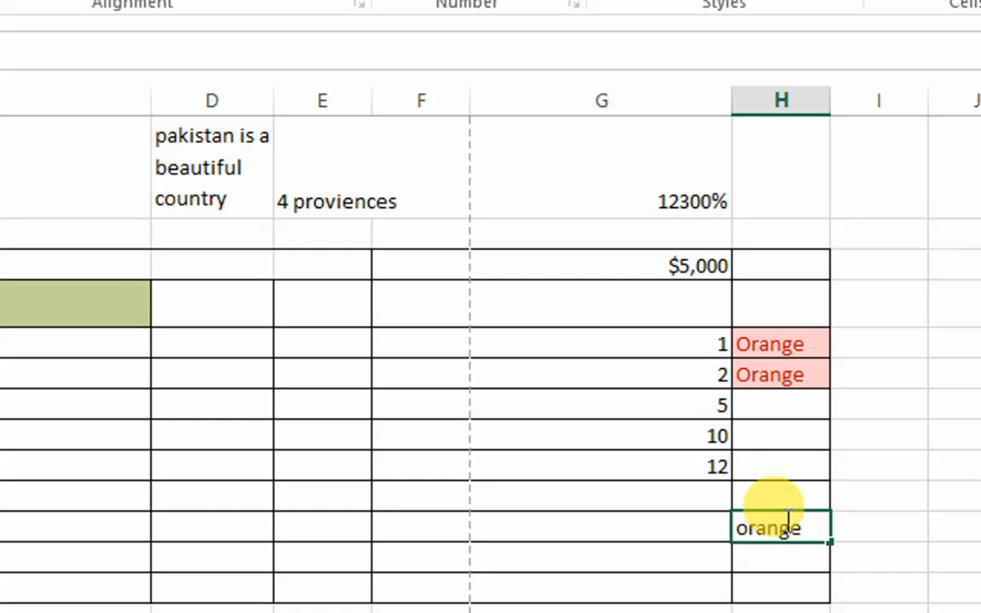
pyautogui.press('Return')
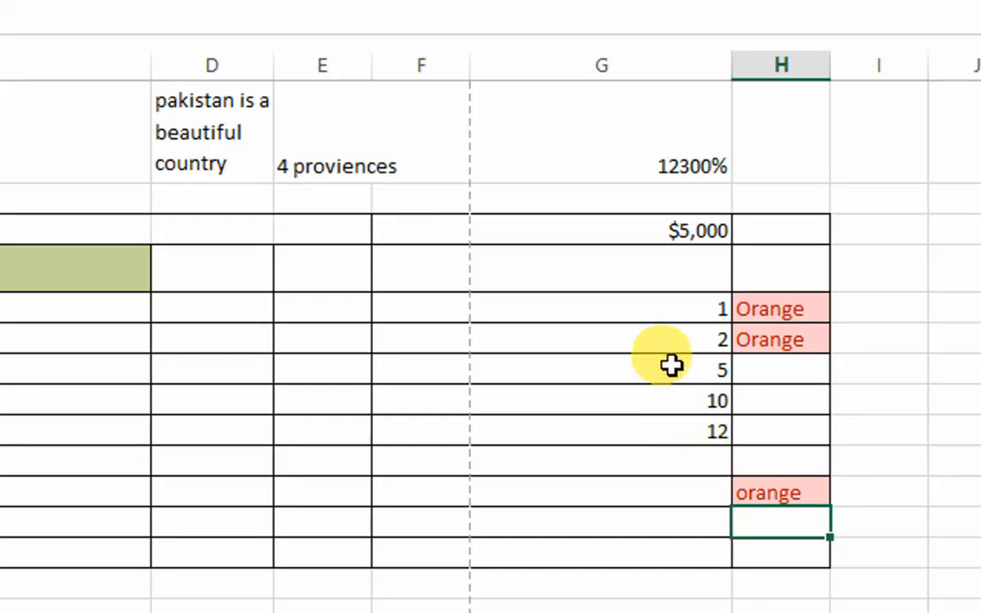
# Start a Between highlight rule for column G with limits 1 and 5, and move its dialog clear of the numbers.
pyautogui.moveTo(681, 309); pyautogui.dragTo(686, 422)
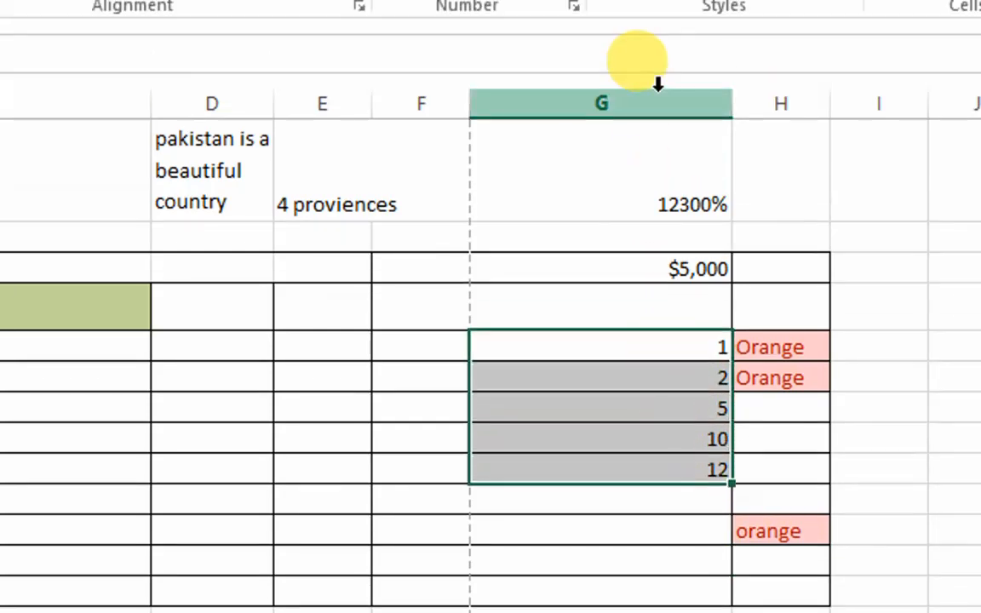
pyautogui.click(657, 98)
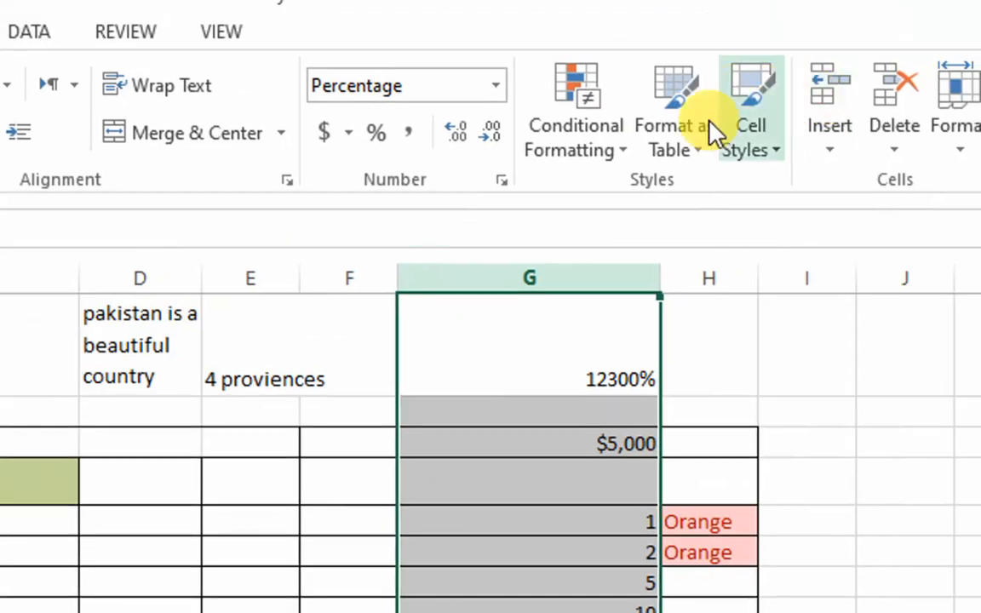
pyautogui.click(627, 151)
pyautogui.moveTo(674, 267)
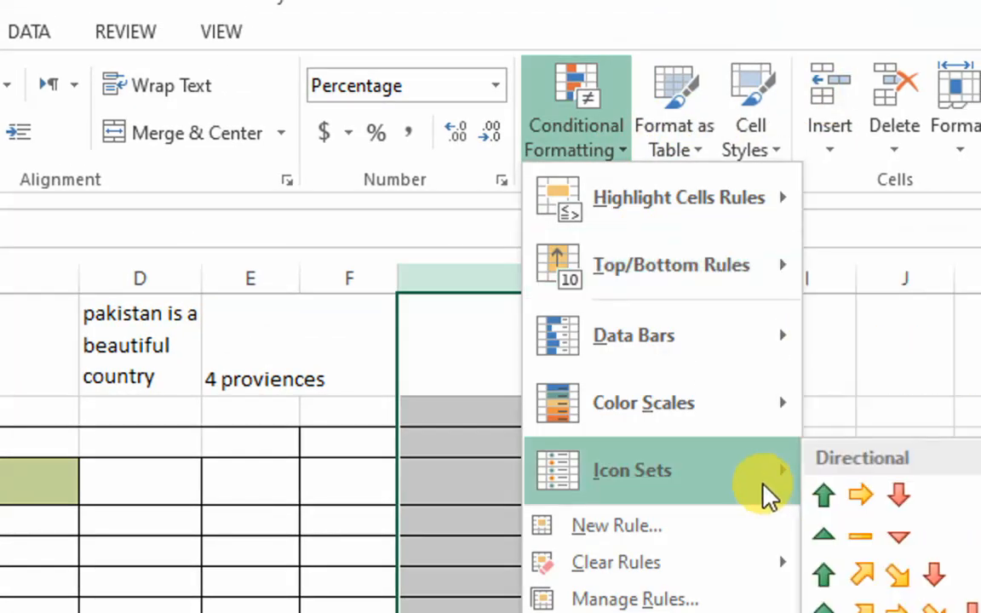
pyautogui.moveTo(790, 214)
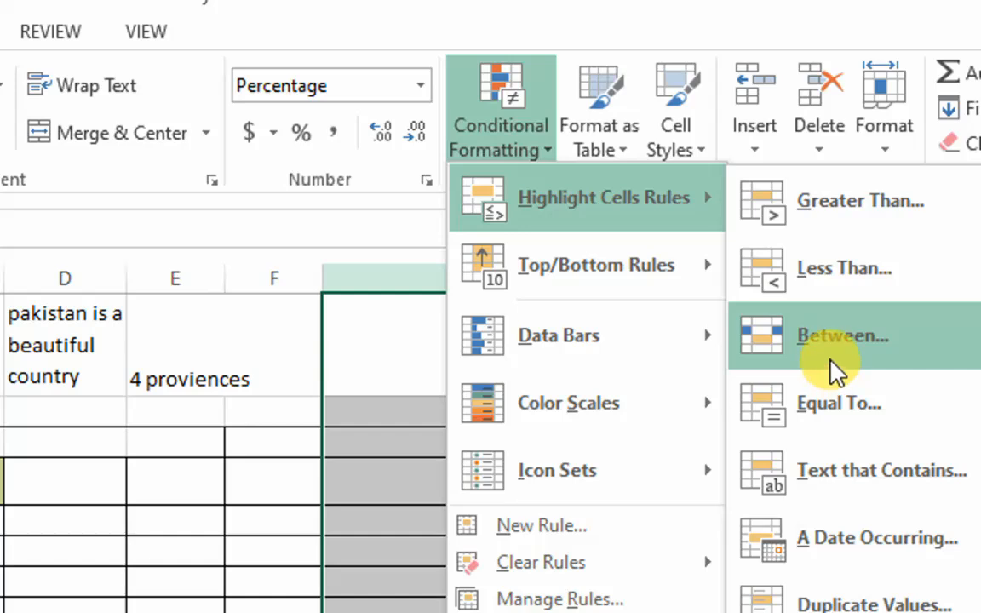
pyautogui.click(835, 356)
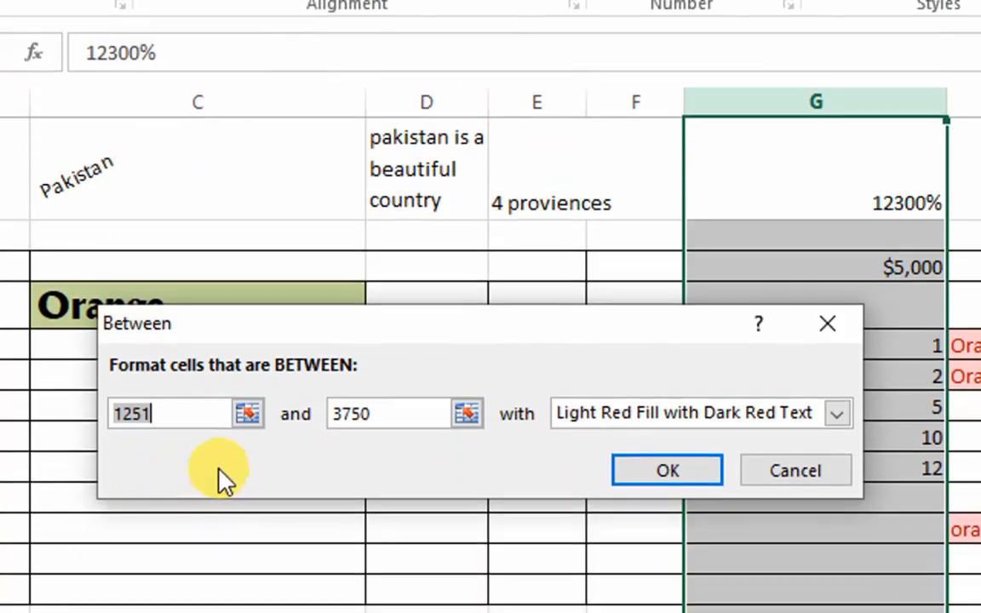
pyautogui.doubleClick(147, 409)
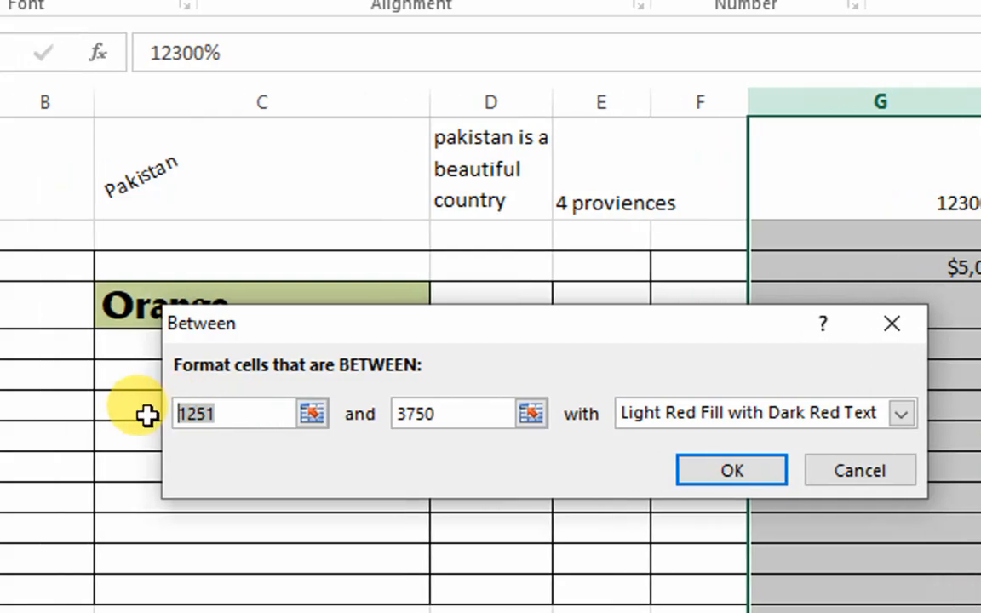
pyautogui.write('1')
pyautogui.doubleClick(445, 414)
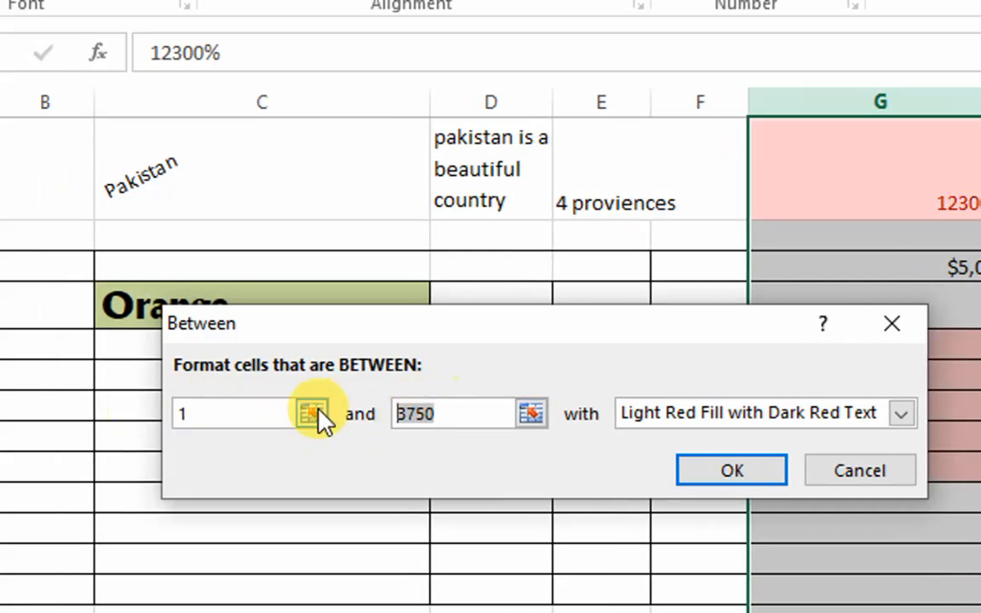
pyautogui.write('5')
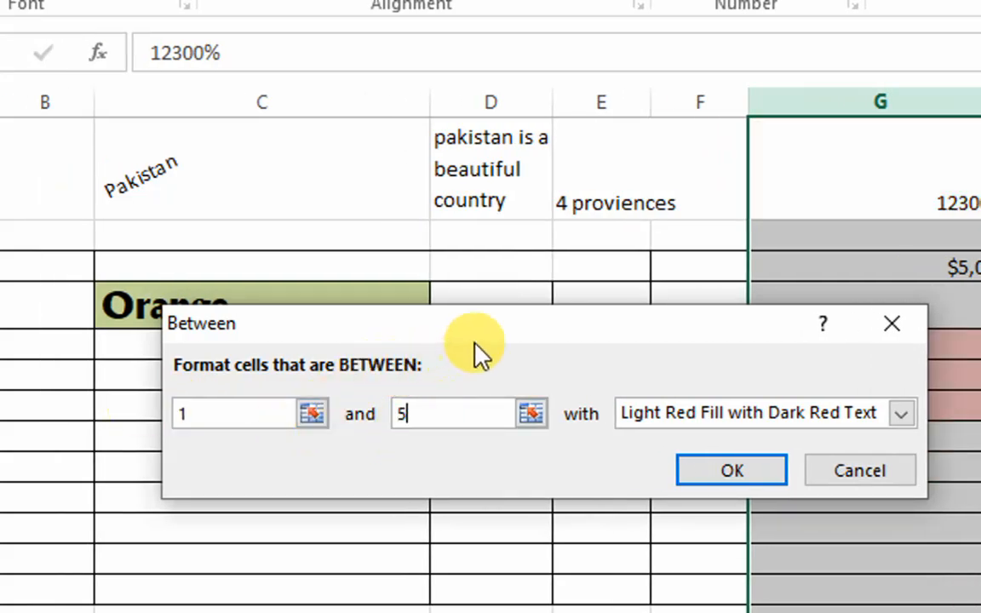
pyautogui.moveTo(511, 331); pyautogui.dragTo(502, 517)
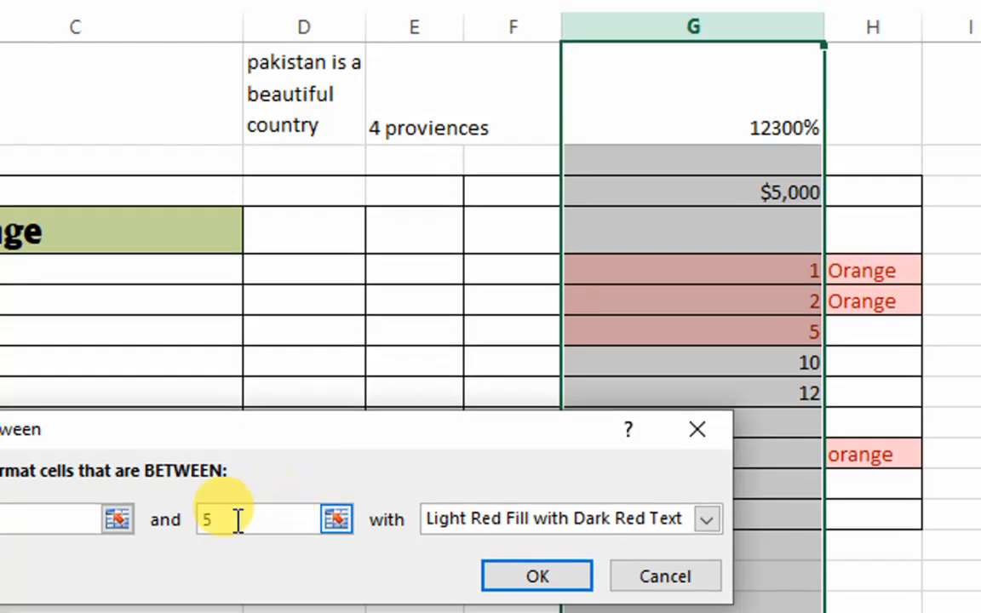
# Set the Between rule's upper limit to 10 and apply it with Light Red Fill with Dark Red Text.
pyautogui.moveTo(236, 570); pyautogui.dragTo(169, 566)
pyautogui.write('10')
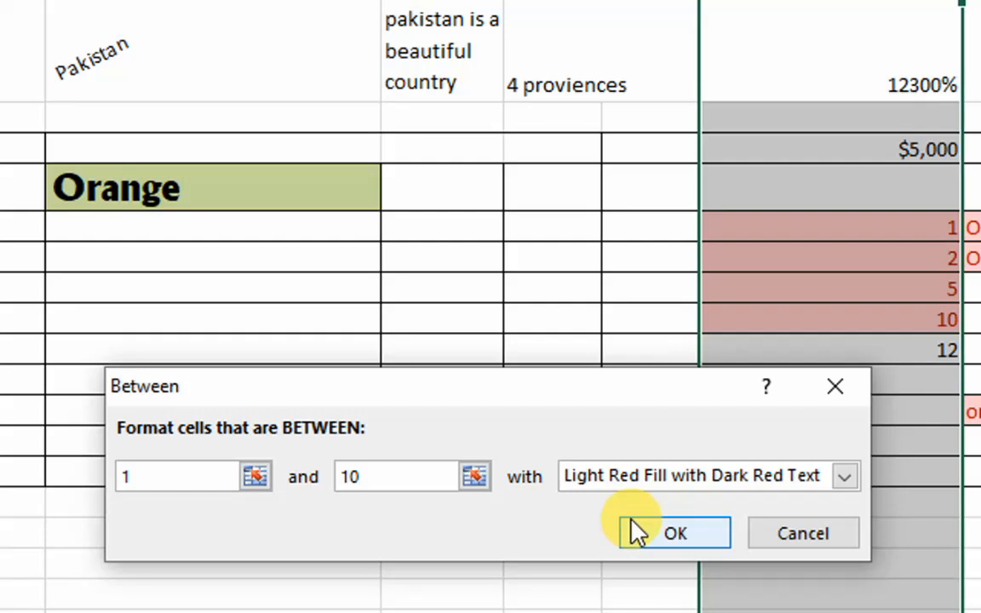
pyautogui.click(673, 533)
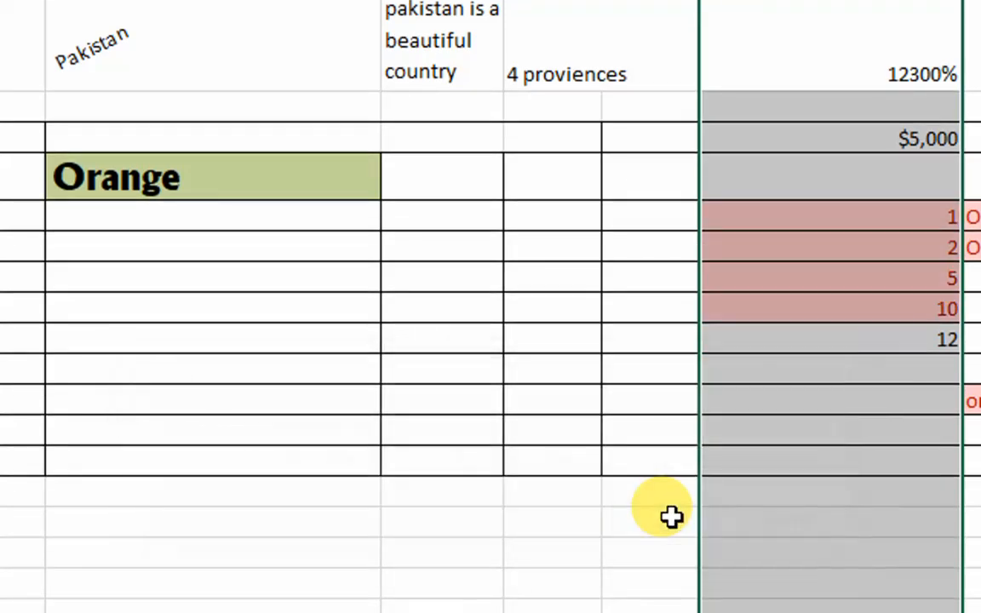
pyautogui.click(672, 285)
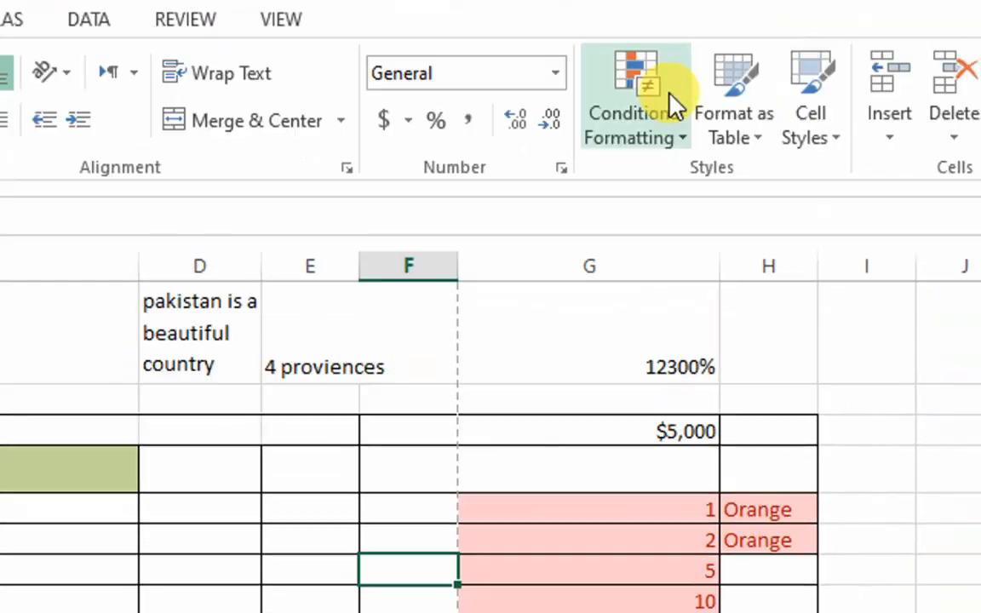
pyautogui.click(767, 150)
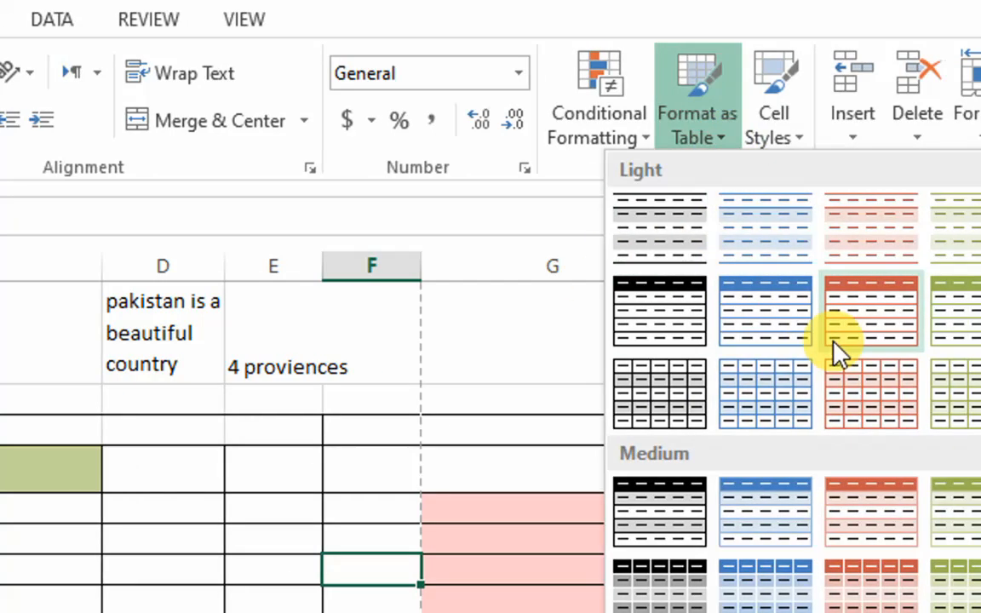
pyautogui.click(754, 407)
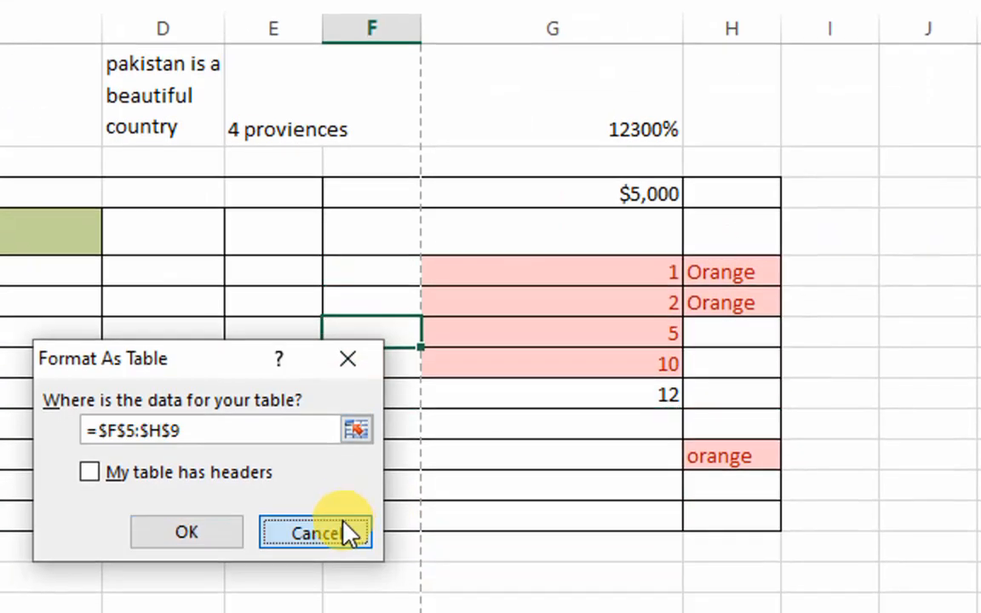
pyautogui.click(347, 563)
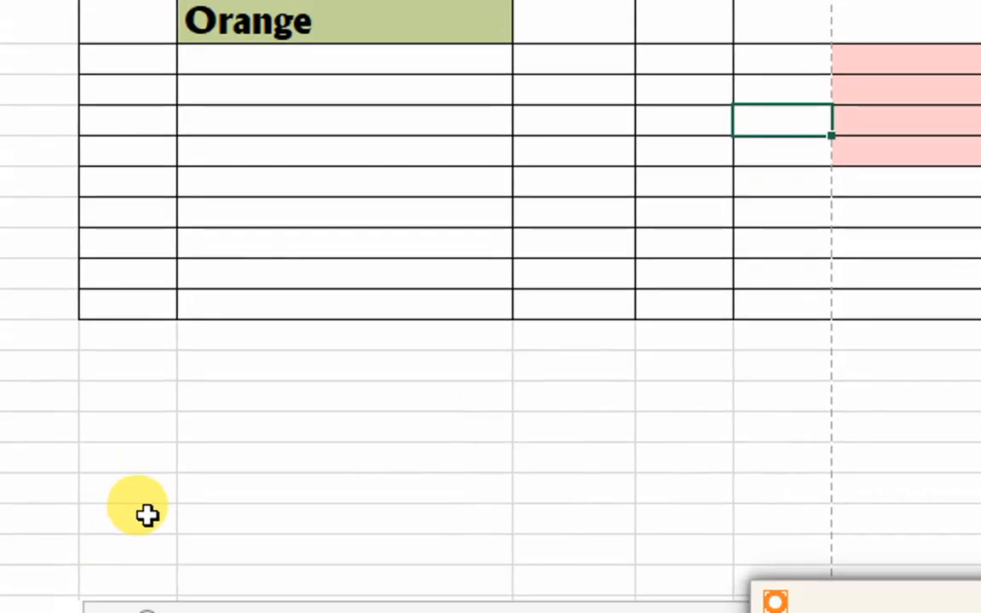
# Format the blank range B16:D20 as a table in a light red banded style with gridlines, leaving the headers option off.
pyautogui.moveTo(45, 541); pyautogui.dragTo(555, 612)
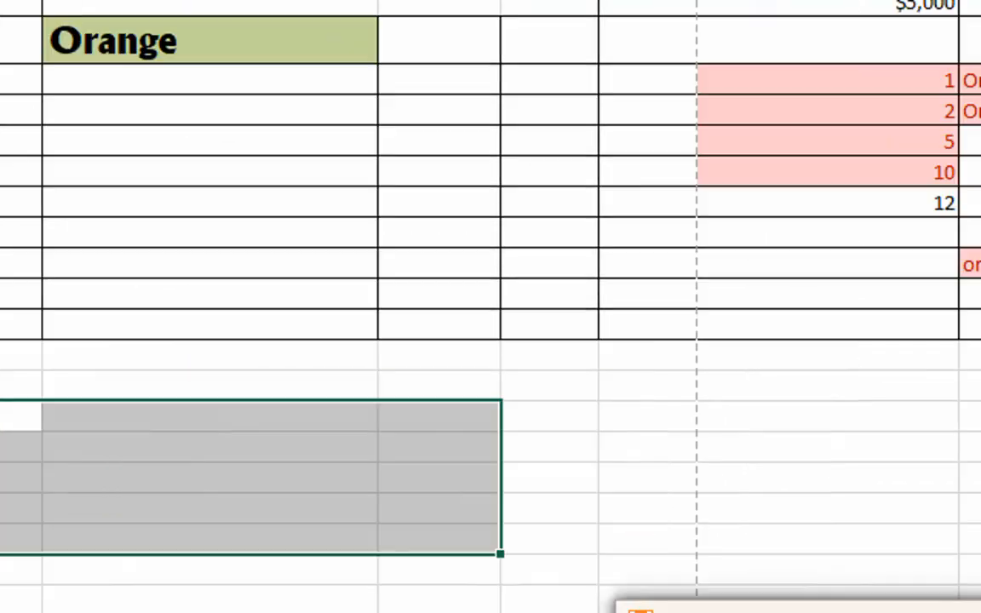
pyautogui.click(715, 147)
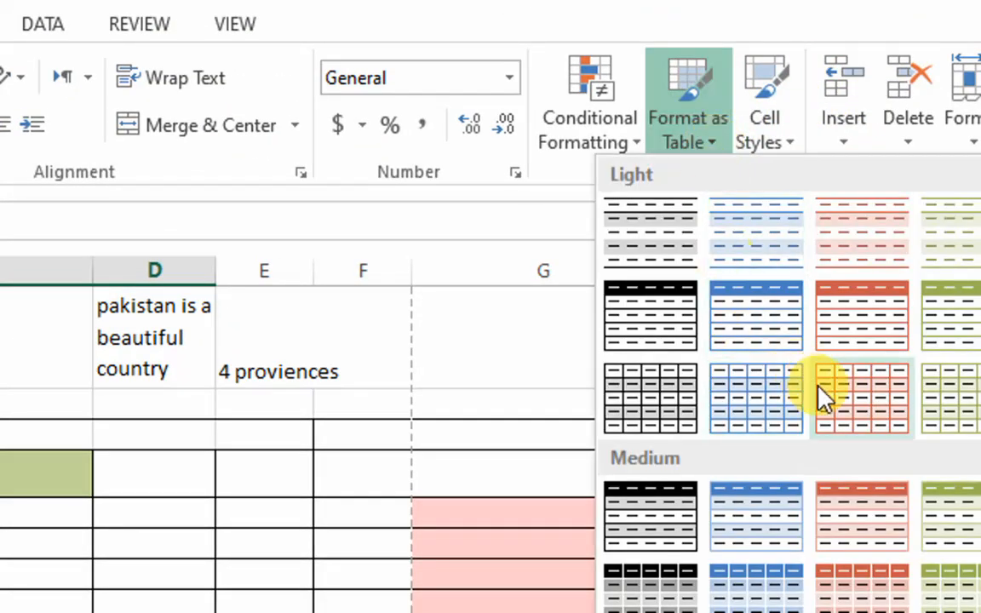
pyautogui.click(859, 406)
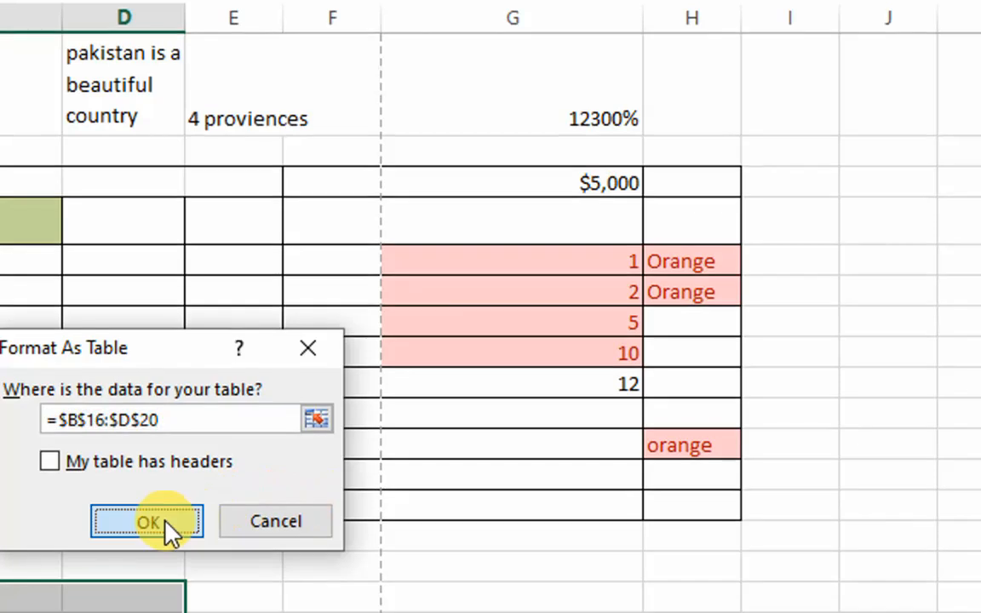
pyautogui.click(157, 525)
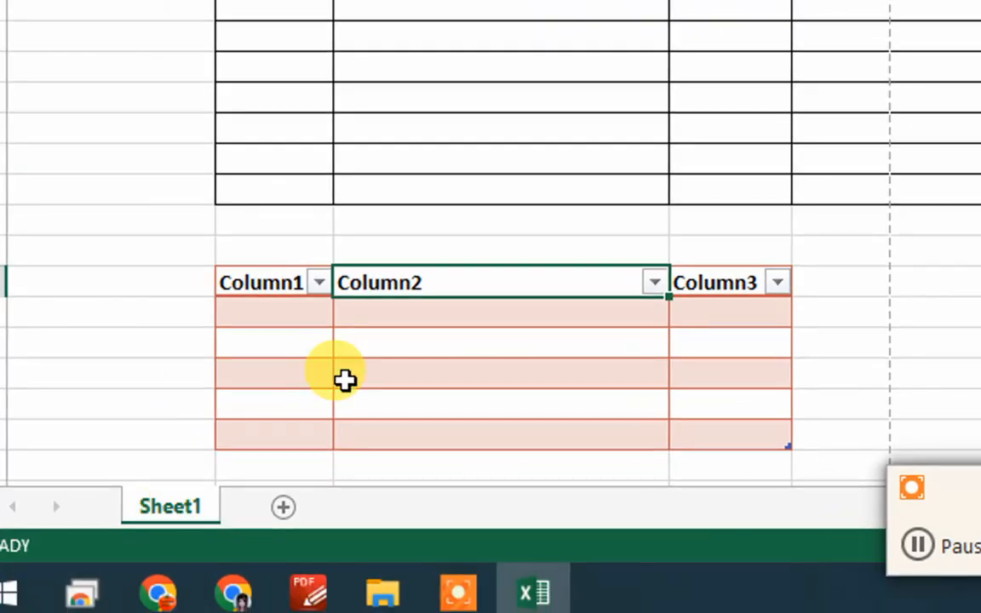
pyautogui.click(344, 380)
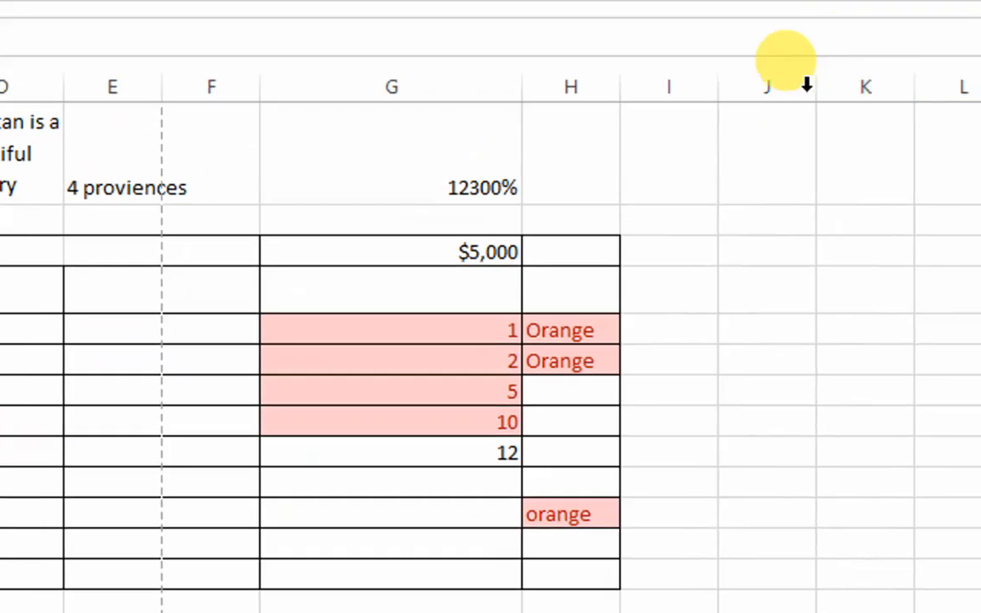
pyautogui.click(761, 86)
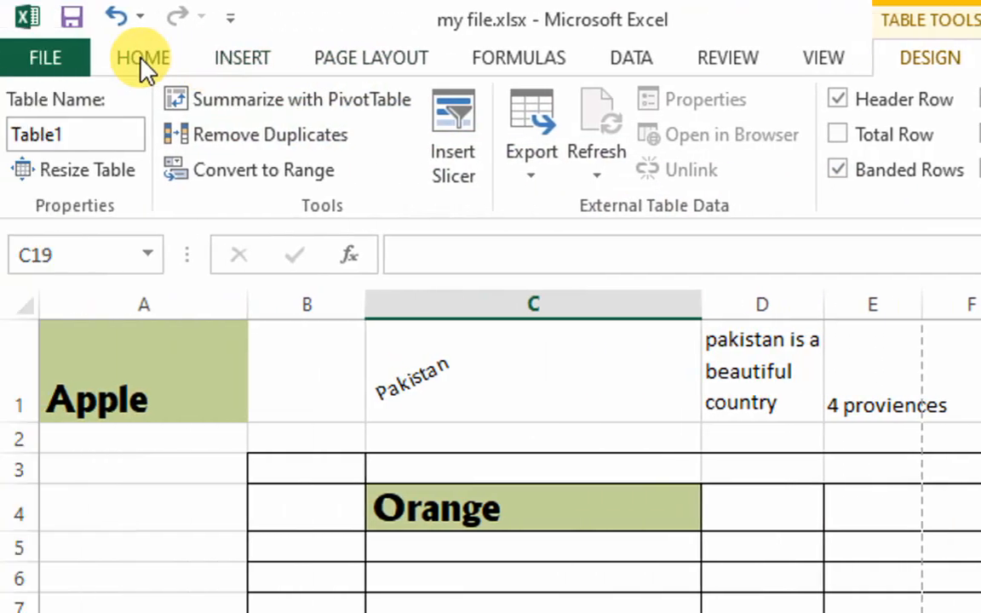
# Insert a blank sheet column before column G and undo the insertion.
pyautogui.click(29, 57)
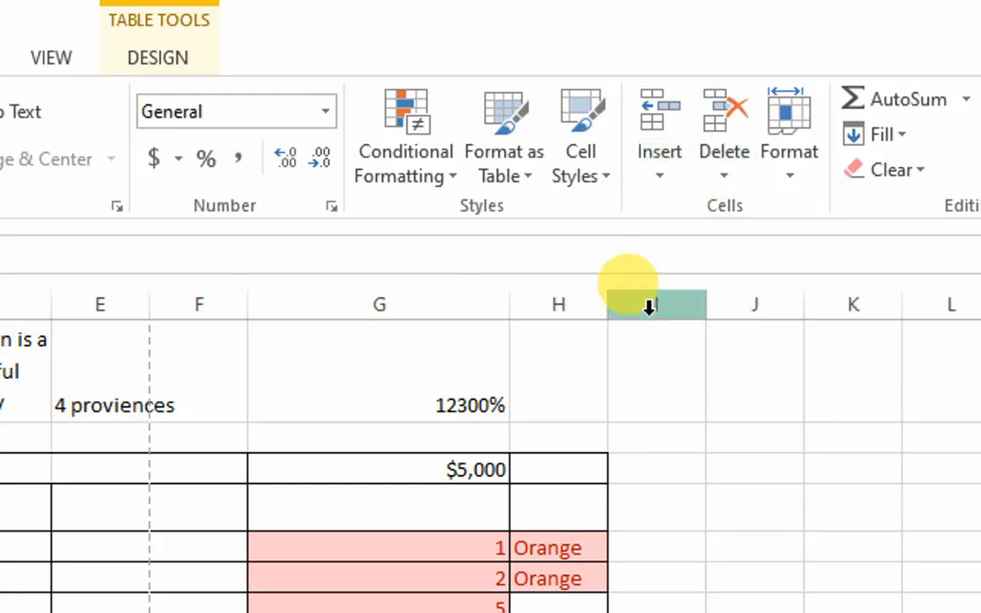
pyautogui.click(426, 487)
pyautogui.click(541, 475)
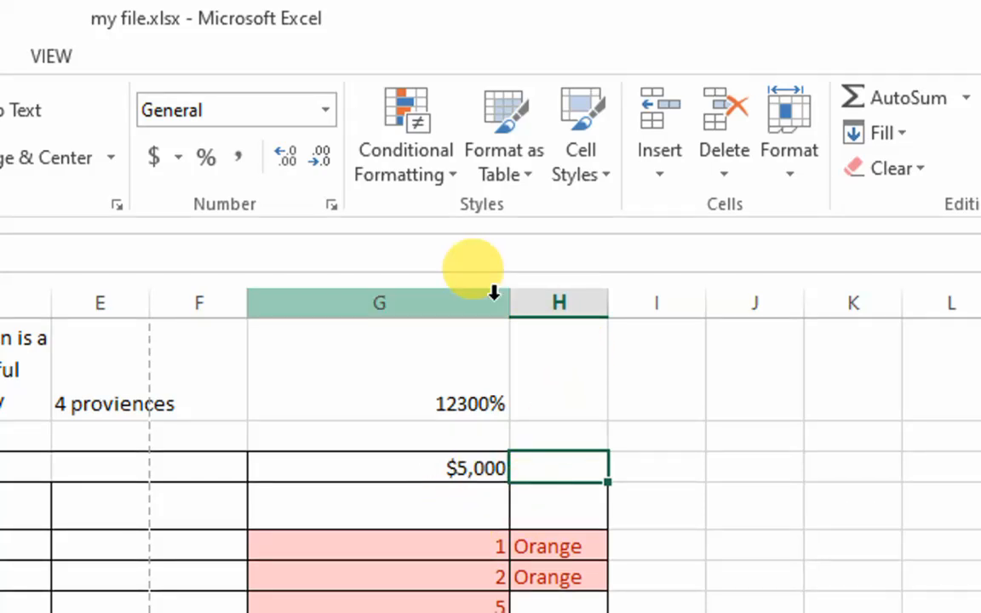
pyautogui.moveTo(579, 457); pyautogui.dragTo(575, 606)
pyautogui.moveTo(575, 538); pyautogui.dragTo(566, 516)
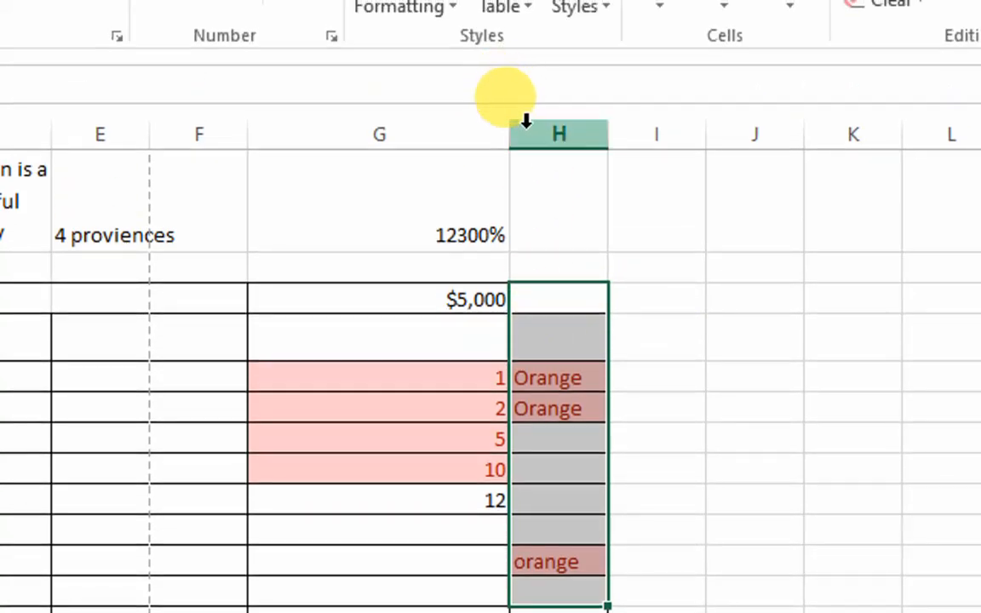
pyautogui.click(486, 126)
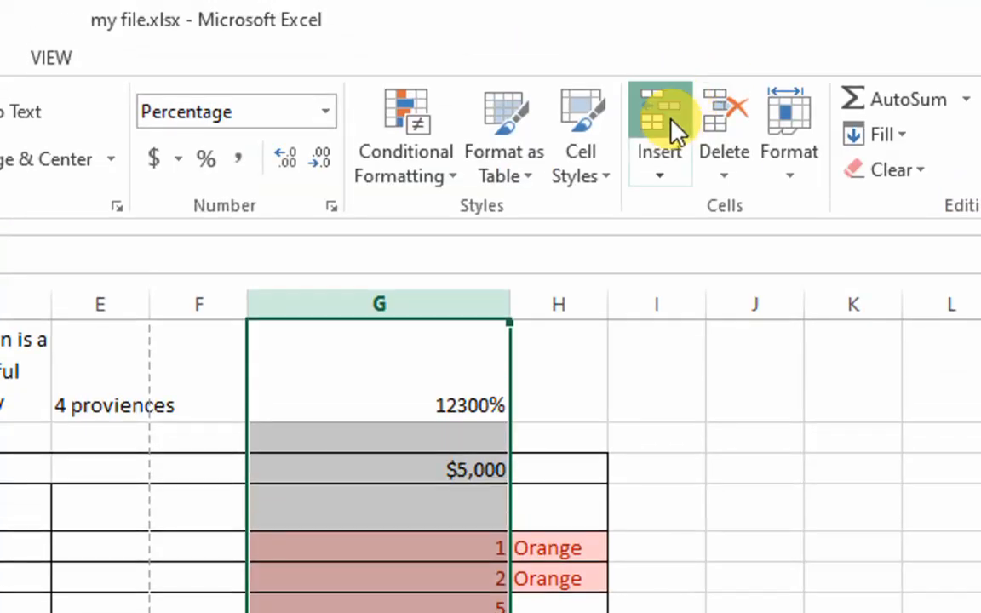
pyautogui.click(673, 123)
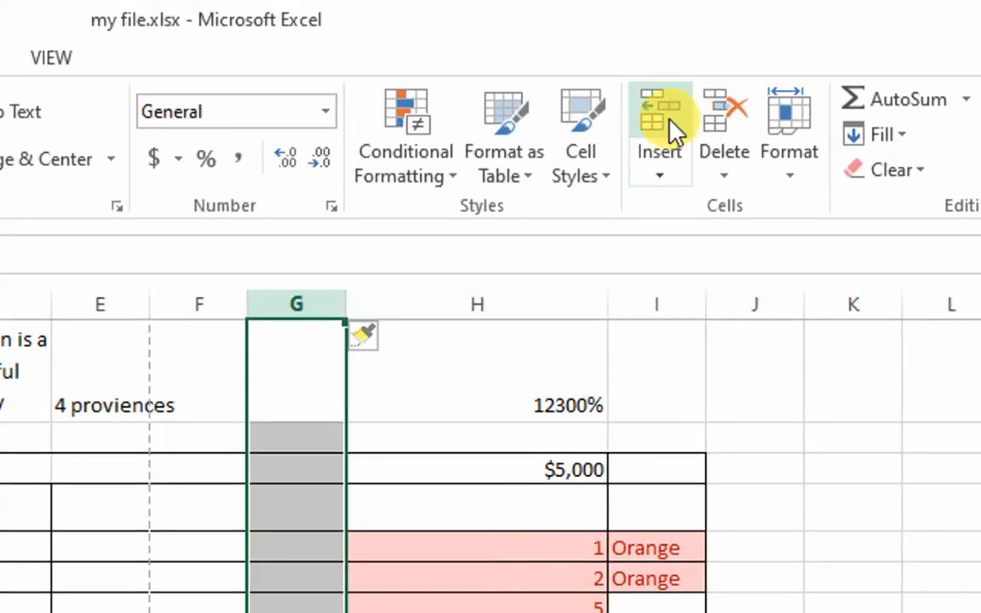
pyautogui.hotkey('ctrl', 'z')
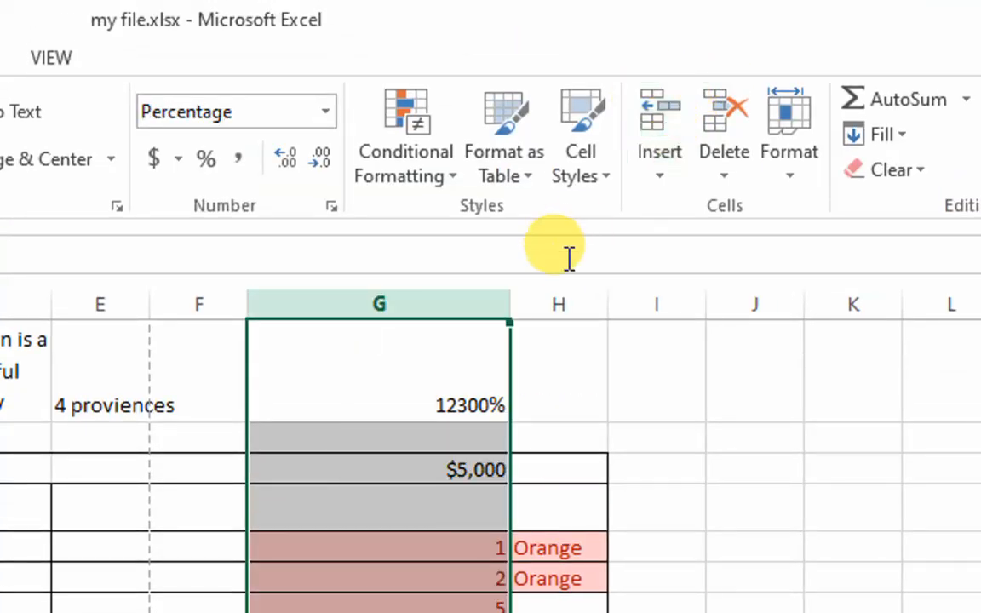
# Insert a blank sheet column between the numbers in column G and the orange entries in column H.
pyautogui.click(566, 298)
pyautogui.click(664, 132)
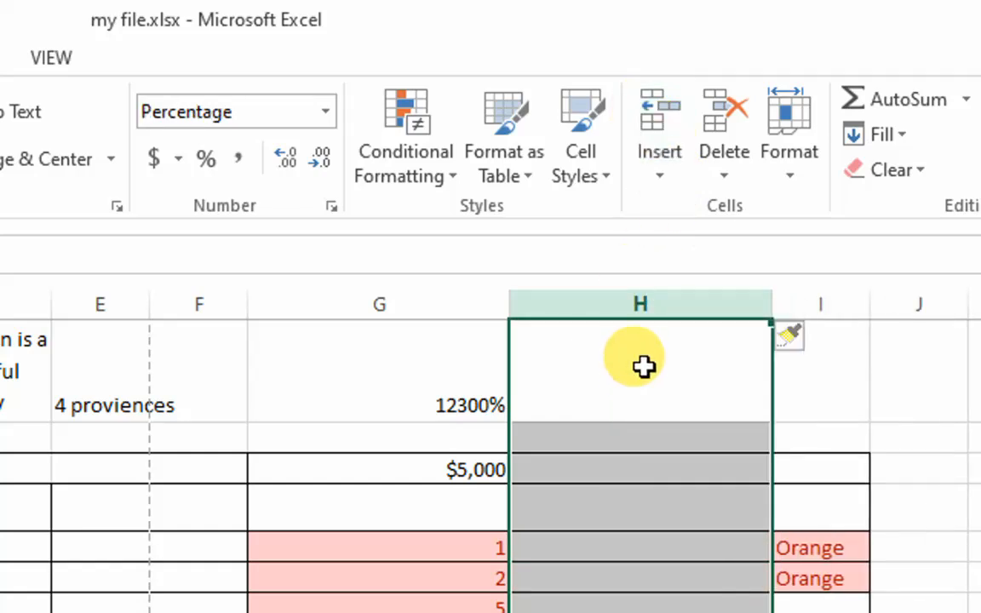
pyautogui.click(643, 366)
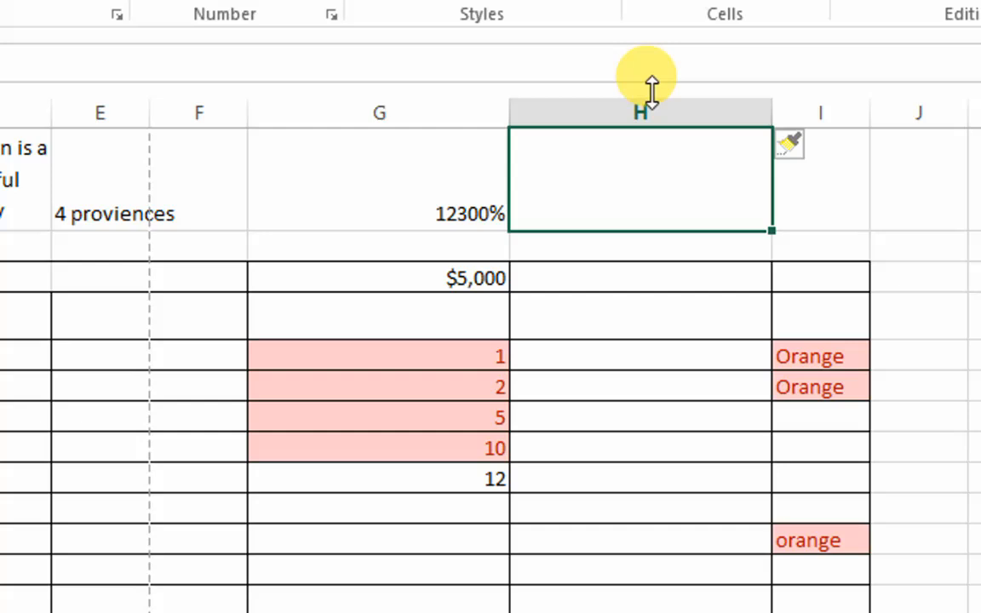
# Review the cell insertion options for the blank column H, and delete that column.
pyautogui.click(640, 17)
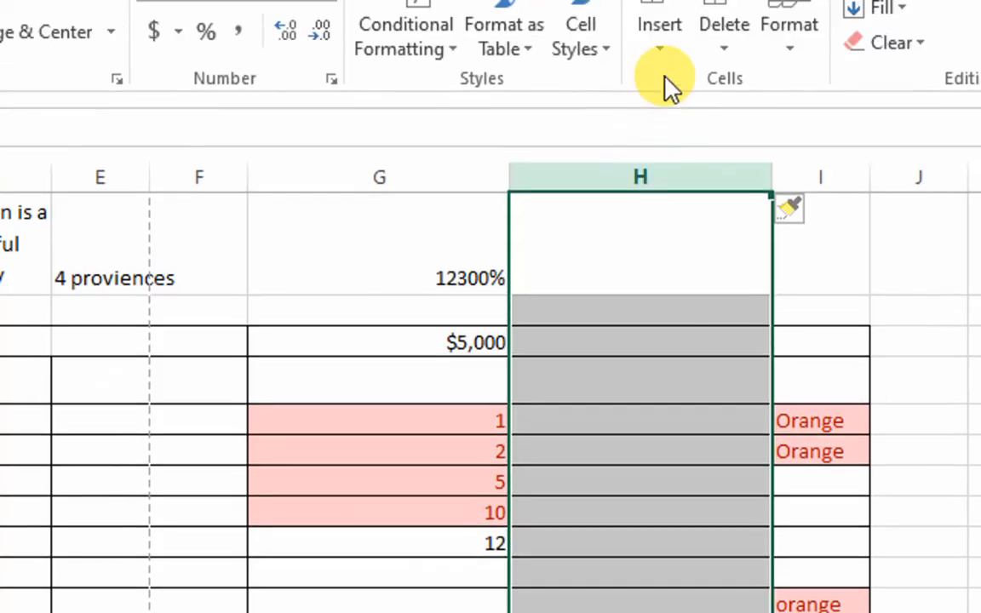
pyautogui.click(662, 51)
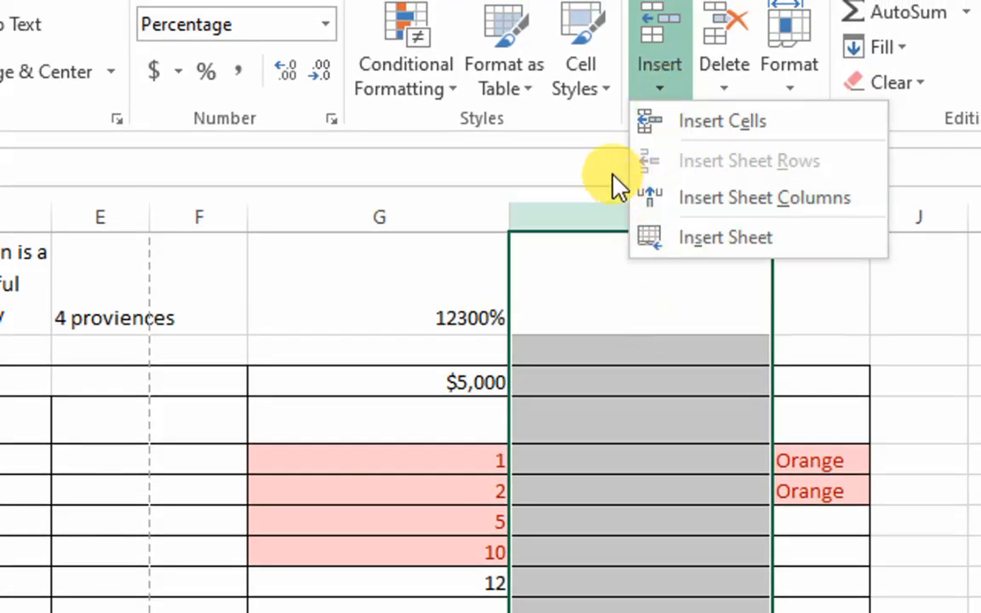
pyautogui.click(575, 206)
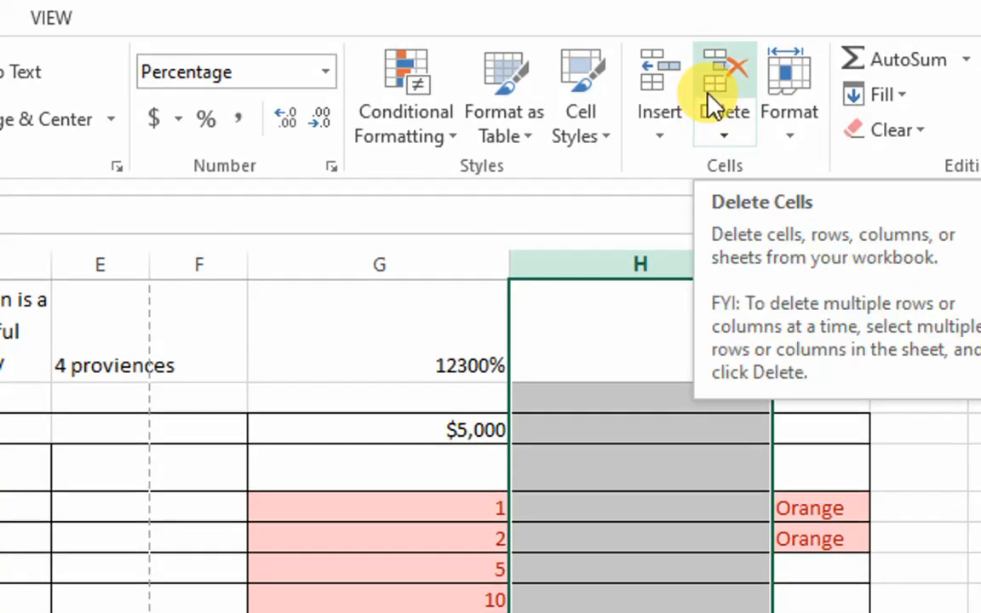
pyautogui.click(711, 104)
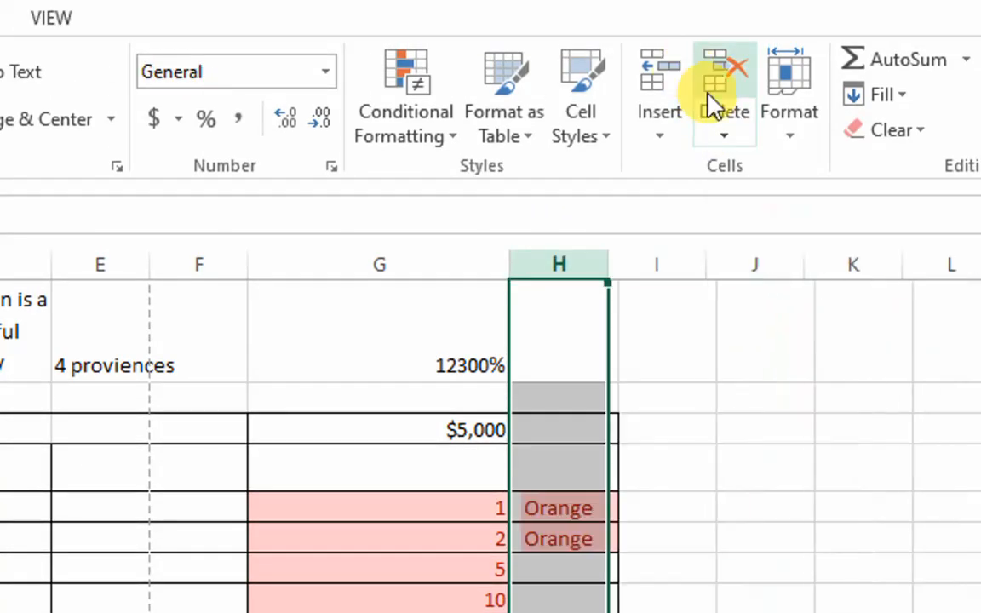
pyautogui.click(559, 396)
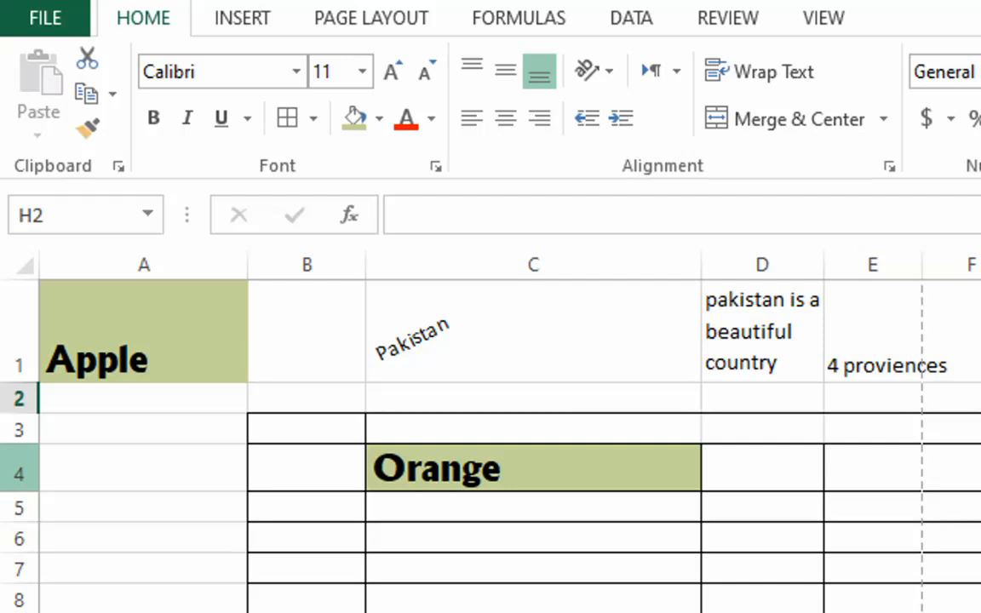
# Insert a blank row above row 4 and undo the insertion.
pyautogui.click(19, 474)
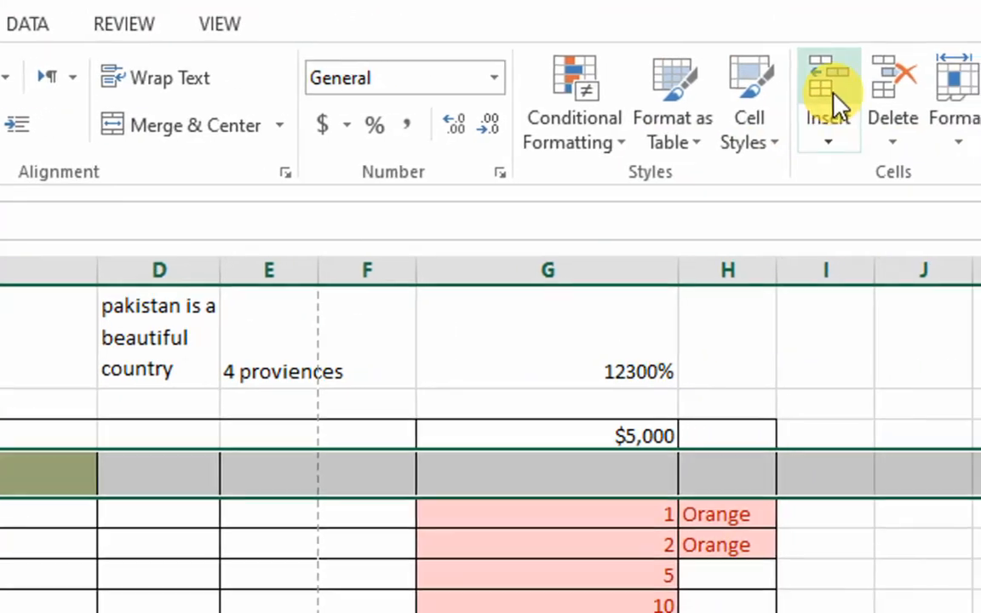
pyautogui.click(830, 95)
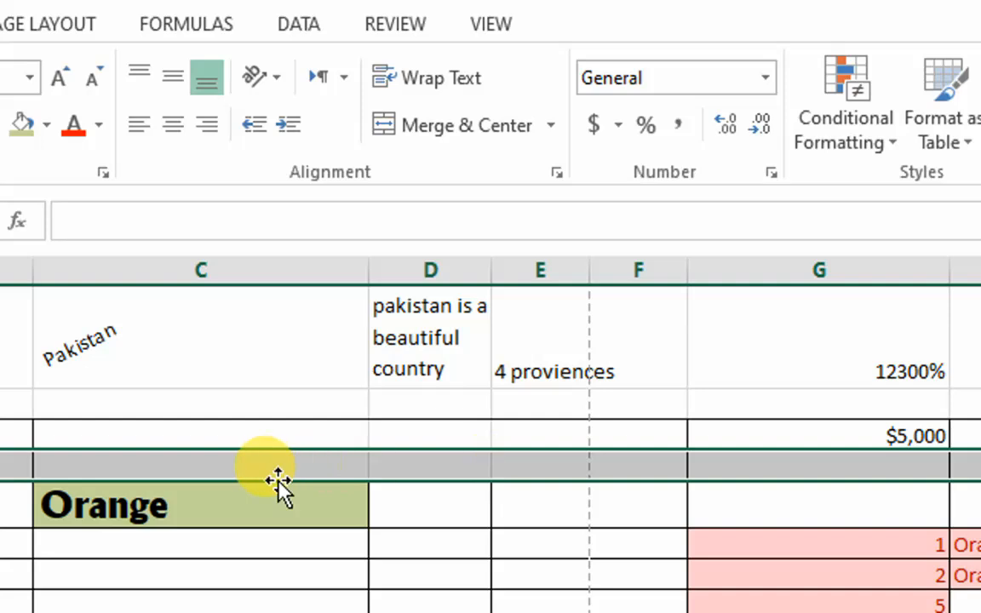
pyautogui.hotkey('ctrl', 'z')
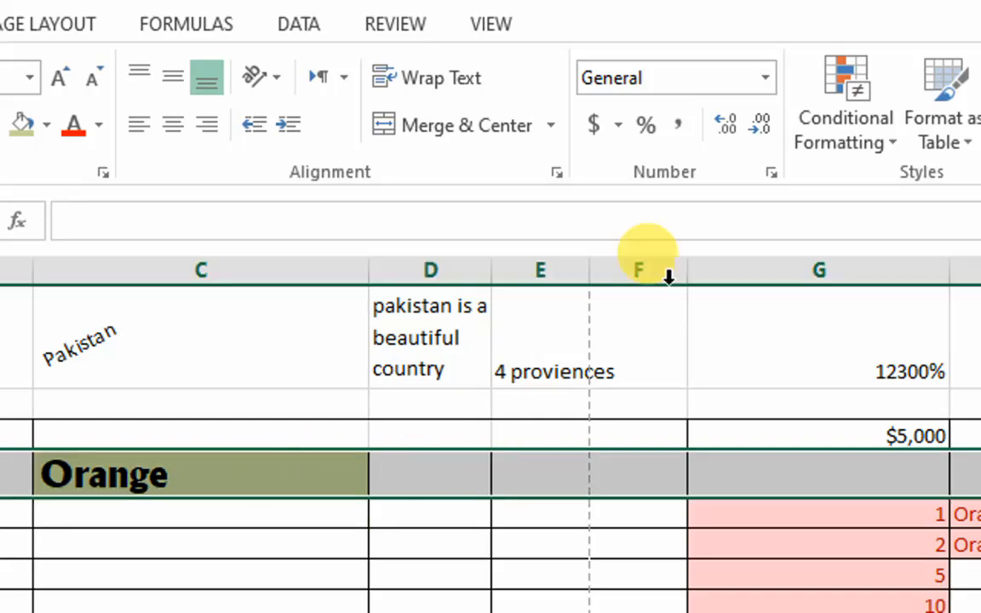
# Insert a blank column before column H, which holds the orange entries.
pyautogui.click(822, 266)
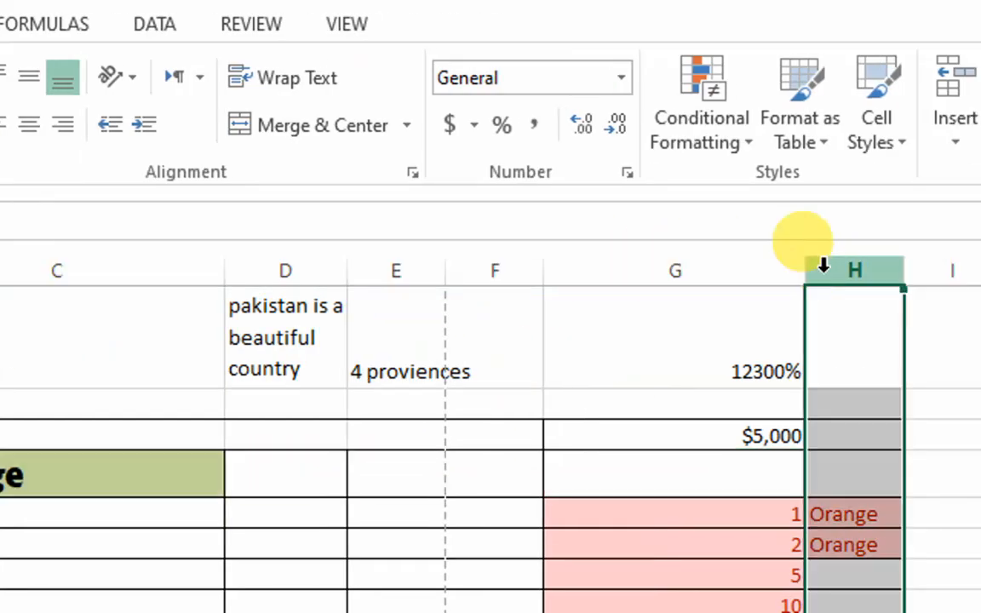
pyautogui.rightClick(822, 266)
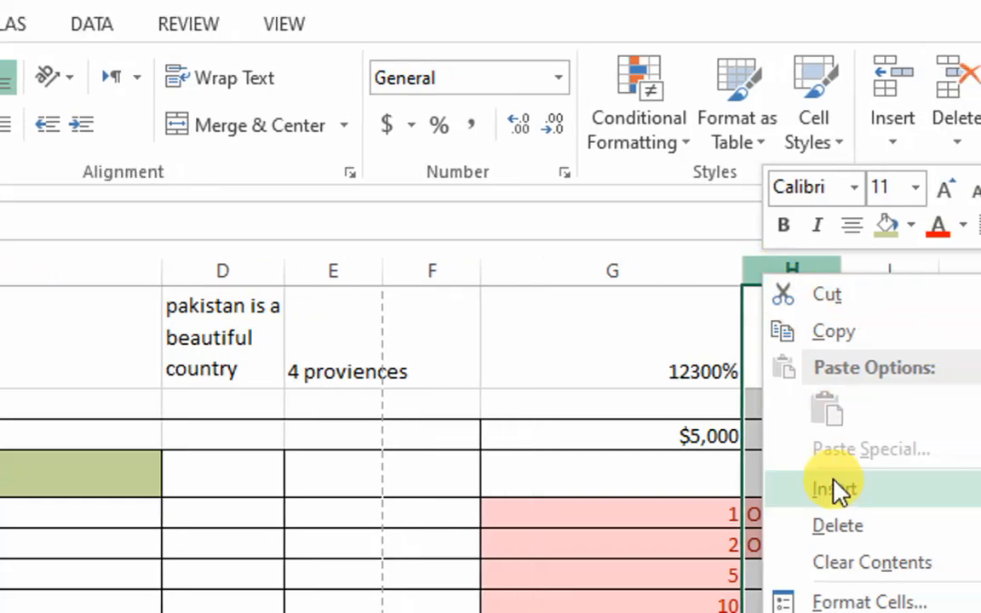
pyautogui.click(834, 498)
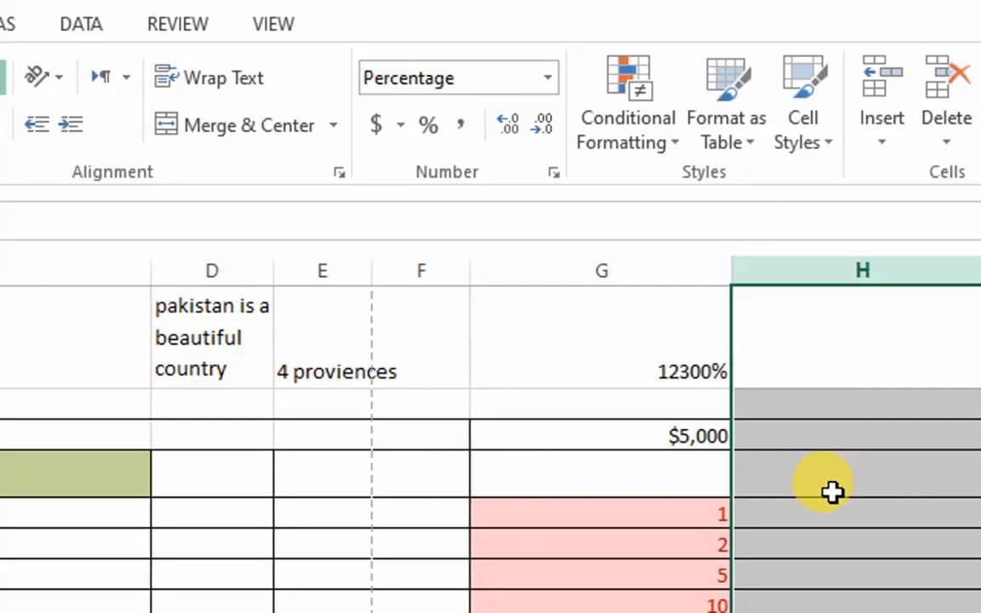
# Insert a blank row above row 3 and delete the new row.
pyautogui.click(19, 434)
pyautogui.rightClick(21, 436)
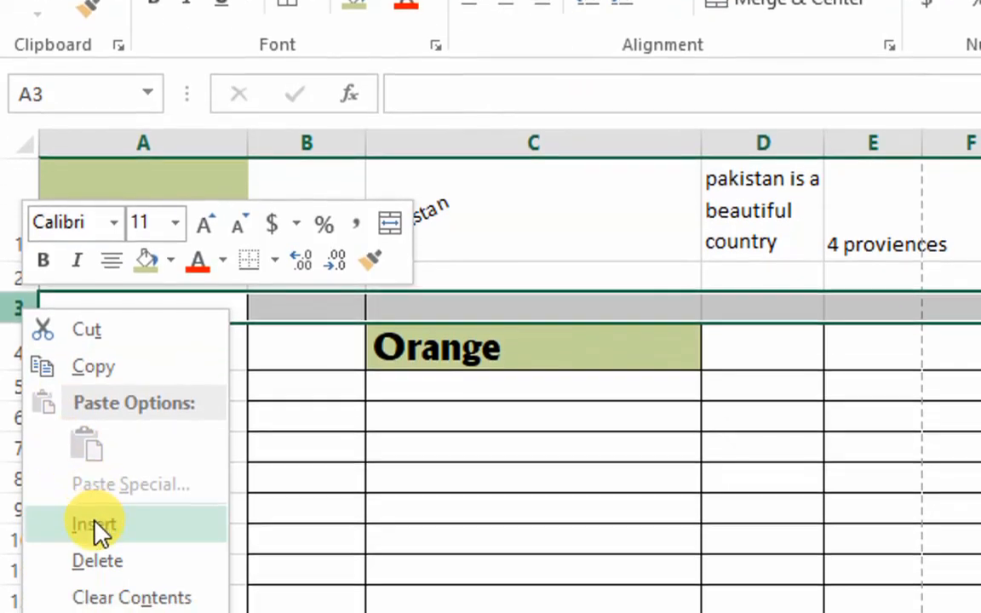
pyautogui.click(93, 519)
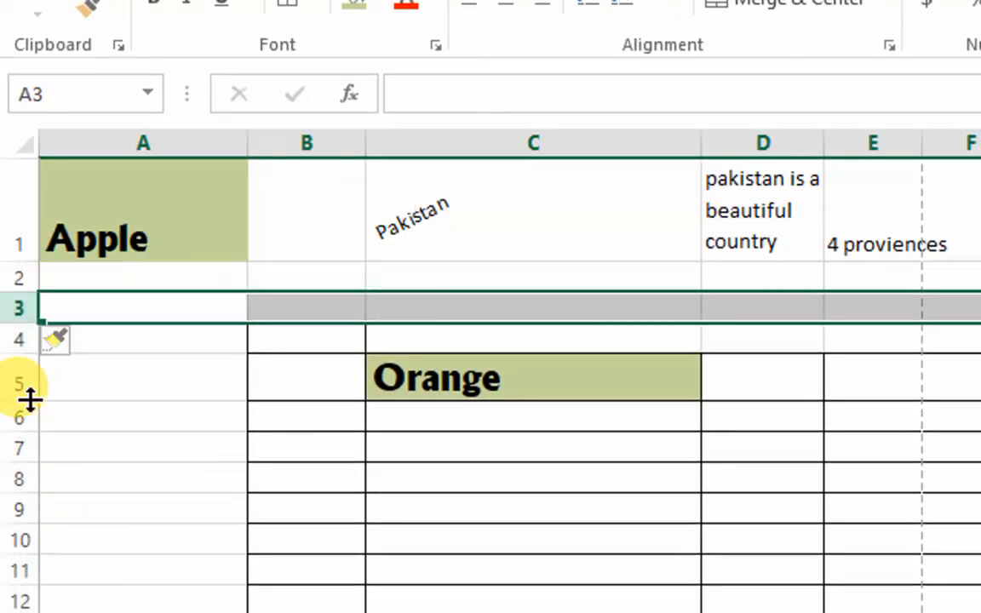
pyautogui.rightClick(19, 307)
pyautogui.click(102, 560)
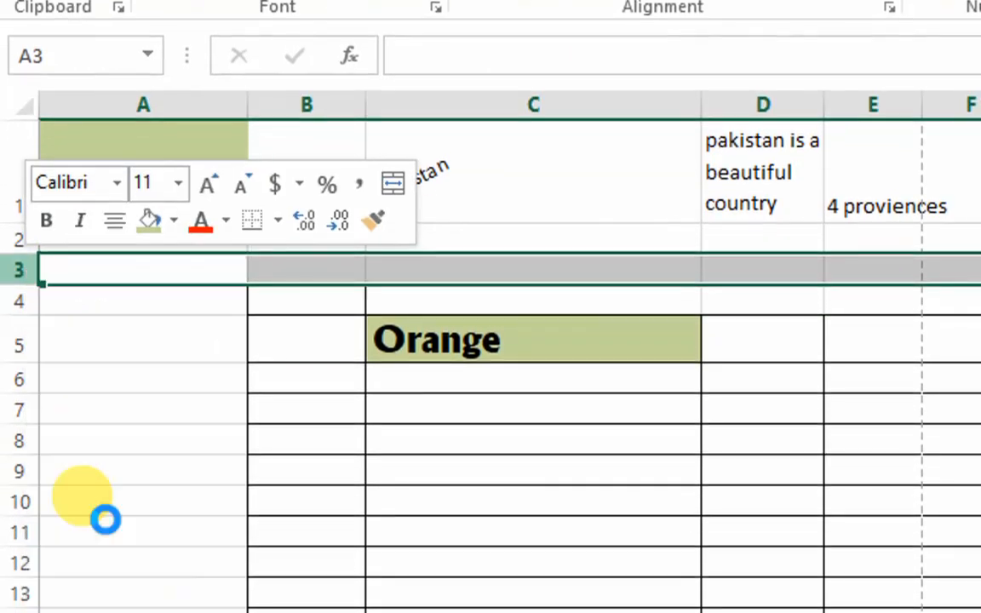
# Delete the blank column H so the orange entries sit directly beside column G.
pyautogui.click(831, 95)
pyautogui.rightClick(836, 114)
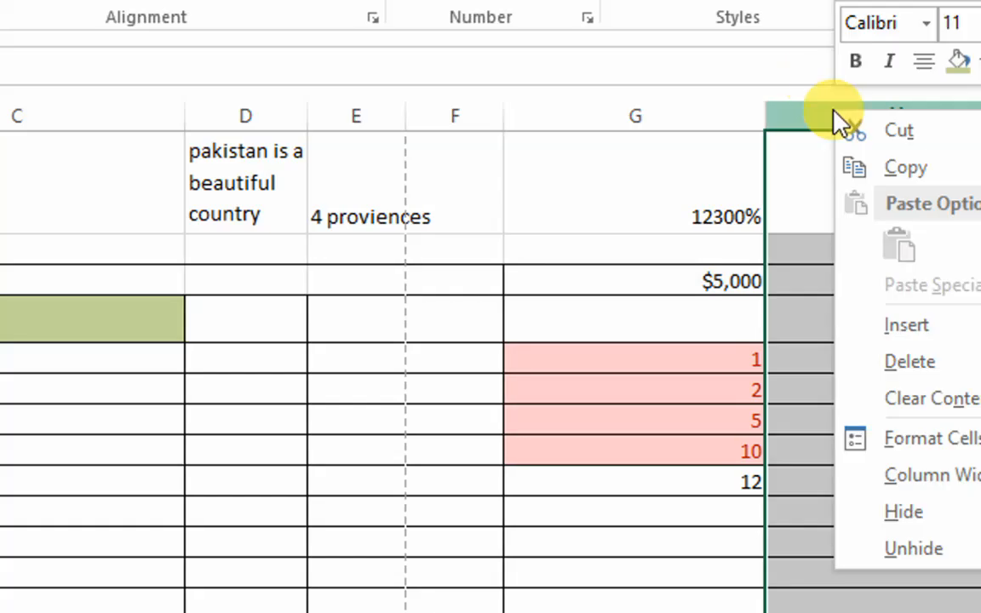
pyautogui.click(862, 362)
pyautogui.click(763, 350)
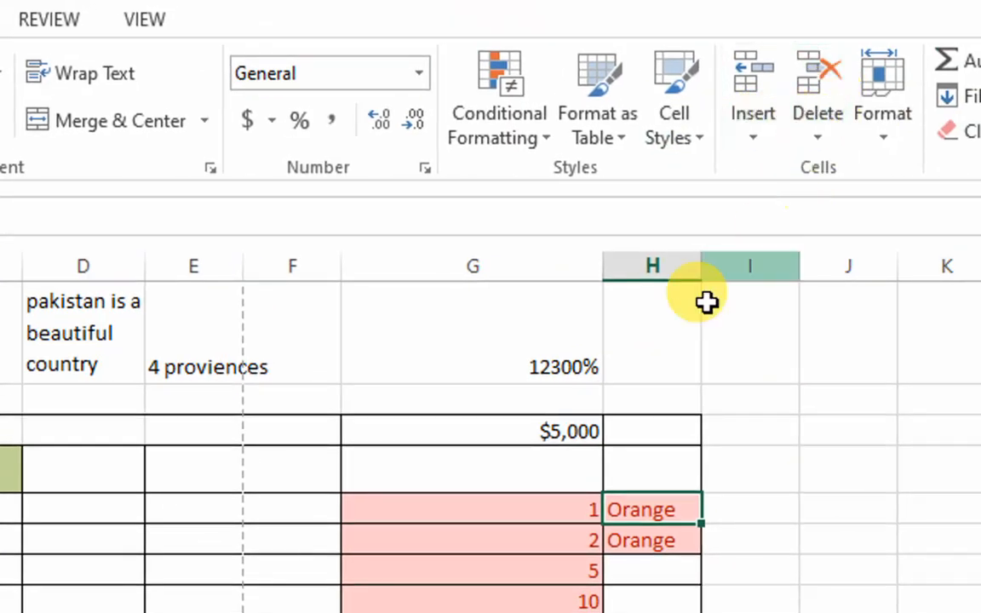
# Review the cell size, visibility and sheet organization options in the Format command for column H.
pyautogui.rightClick(673, 268)
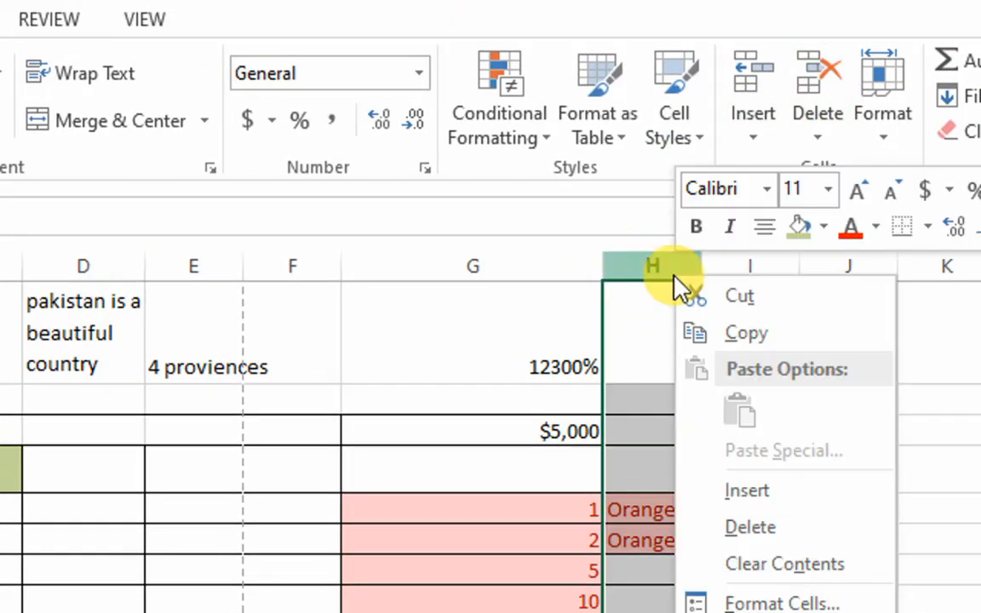
pyautogui.click(807, 119)
pyautogui.click(889, 146)
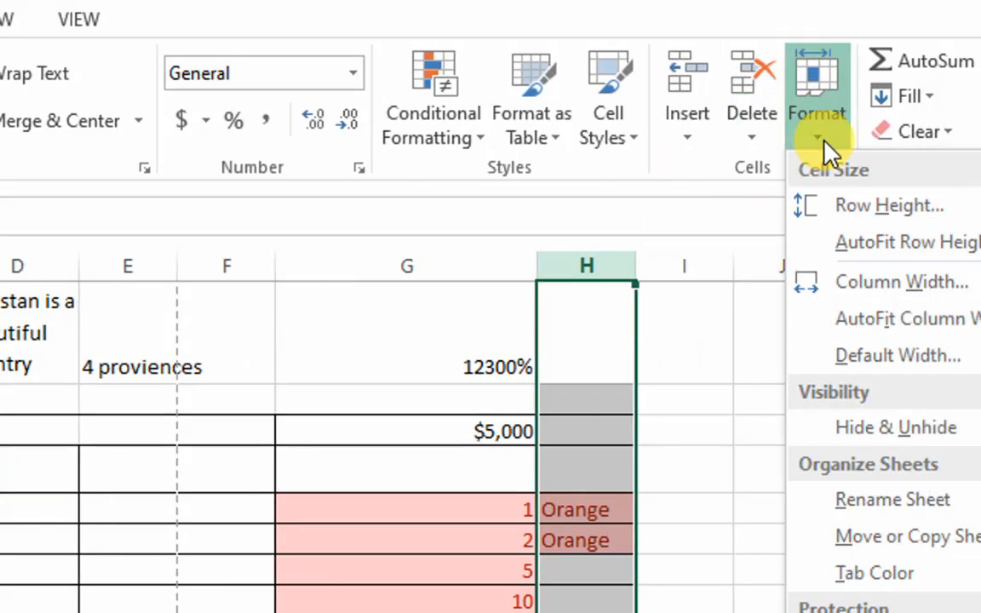
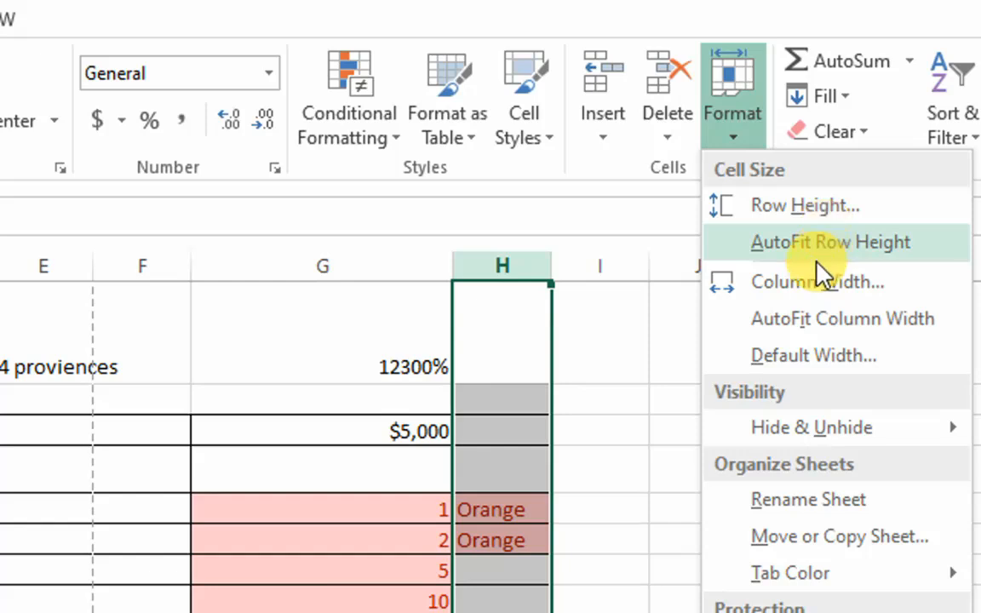
pyautogui.click(519, 460)
# AutoFit the width of column G to its contents.
pyautogui.click(366, 504)
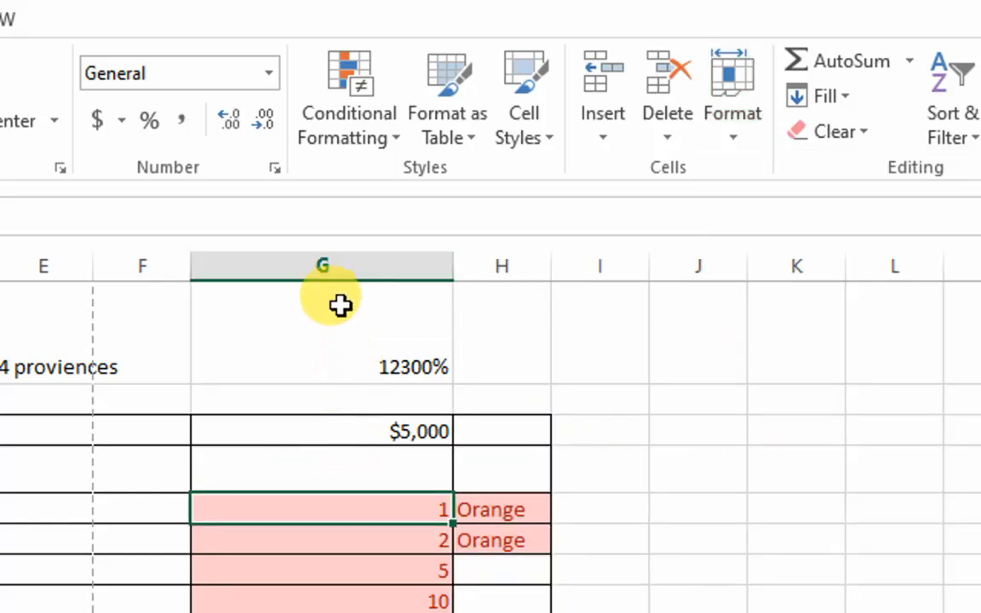
pyautogui.click(340, 268)
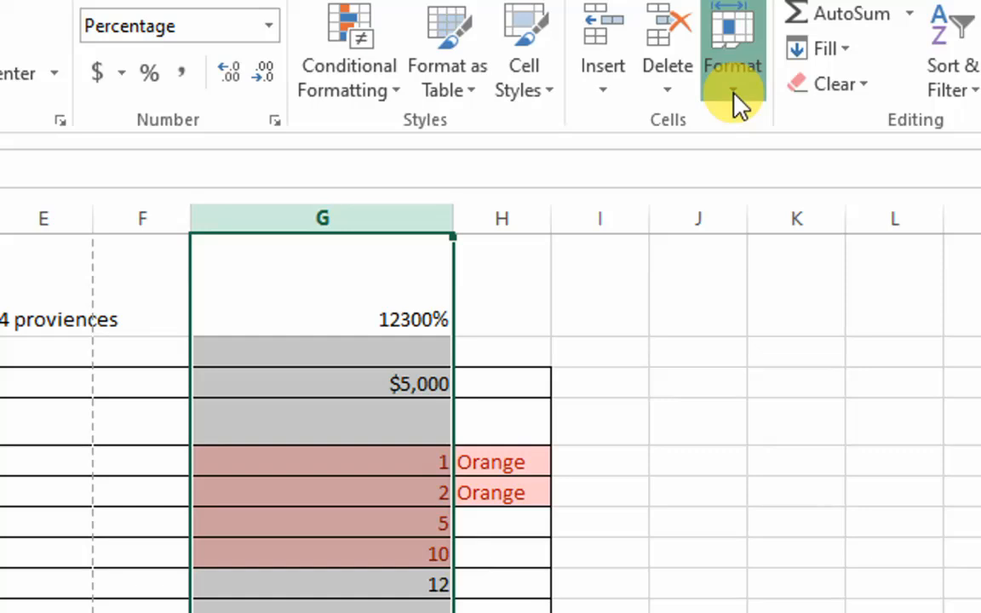
pyautogui.click(734, 85)
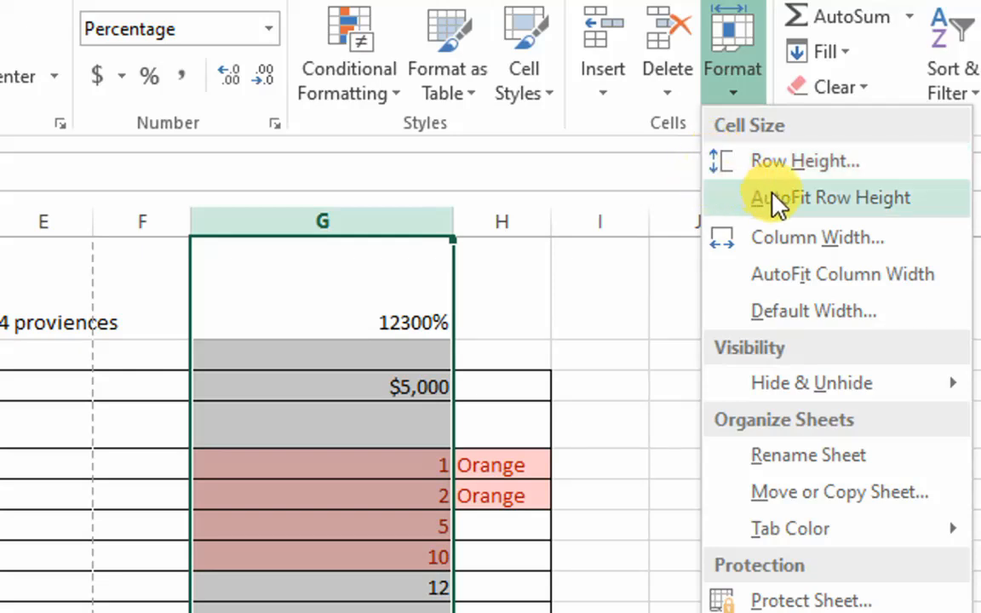
pyautogui.click(797, 278)
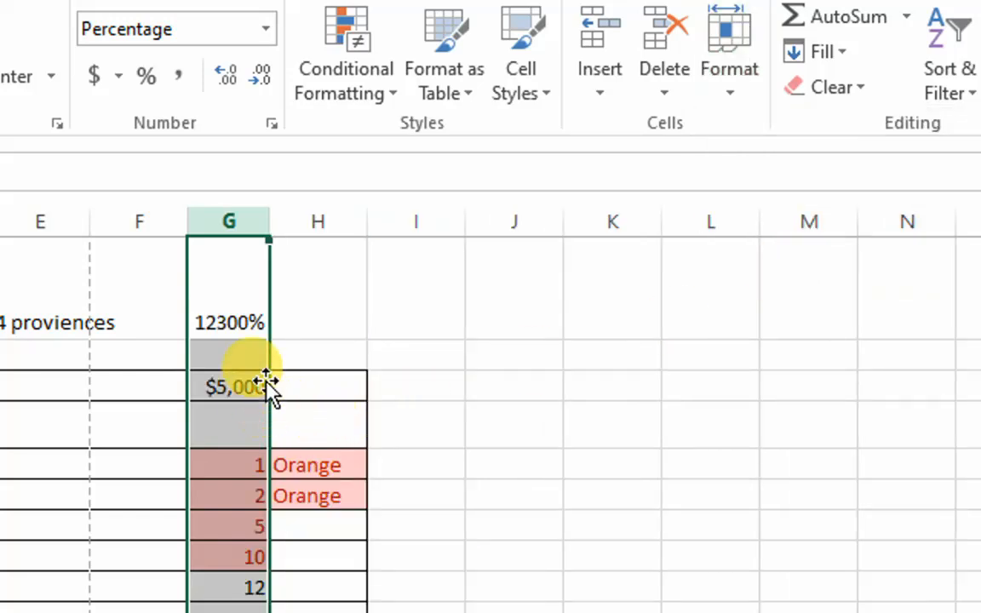
pyautogui.moveTo(223, 383); pyautogui.dragTo(223, 431)
pyautogui.click(221, 430)
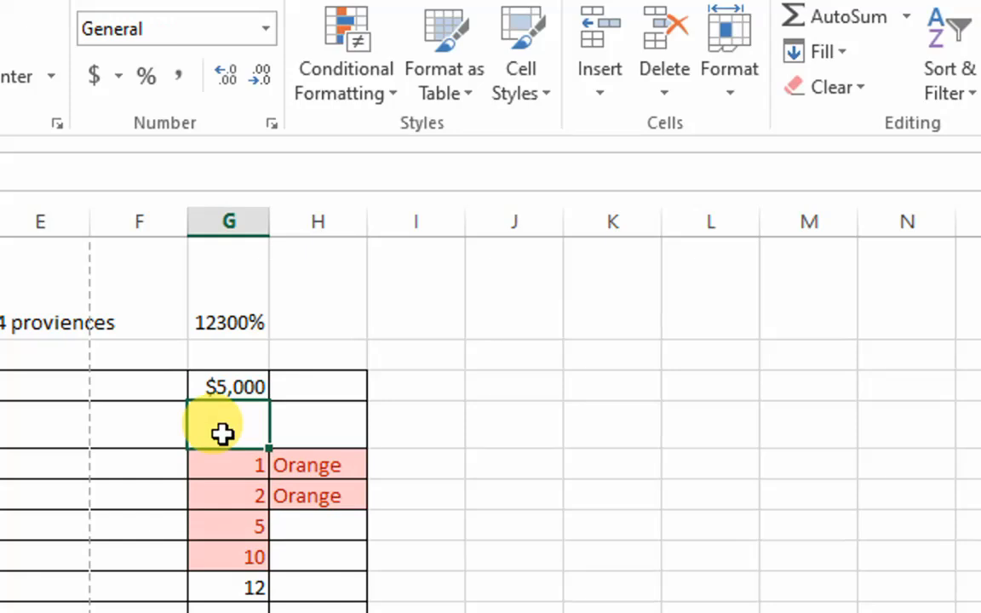
# Enlarge row 3, which holds the $5,000 entry, and reset its height with AutoFit Row Height.
pyautogui.moveTo(22, 399); pyautogui.dragTo(18, 558)
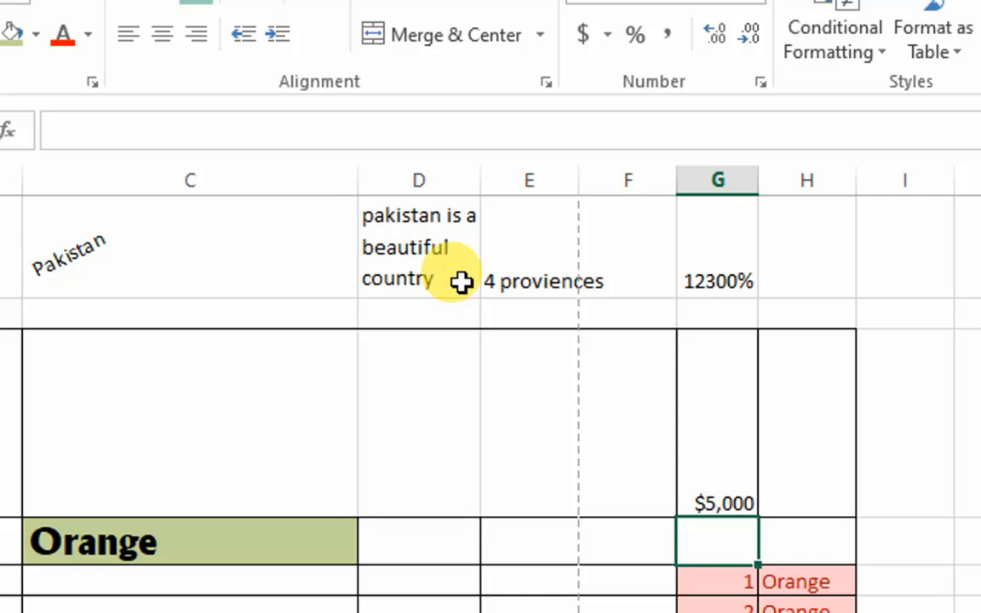
pyautogui.click(27, 405)
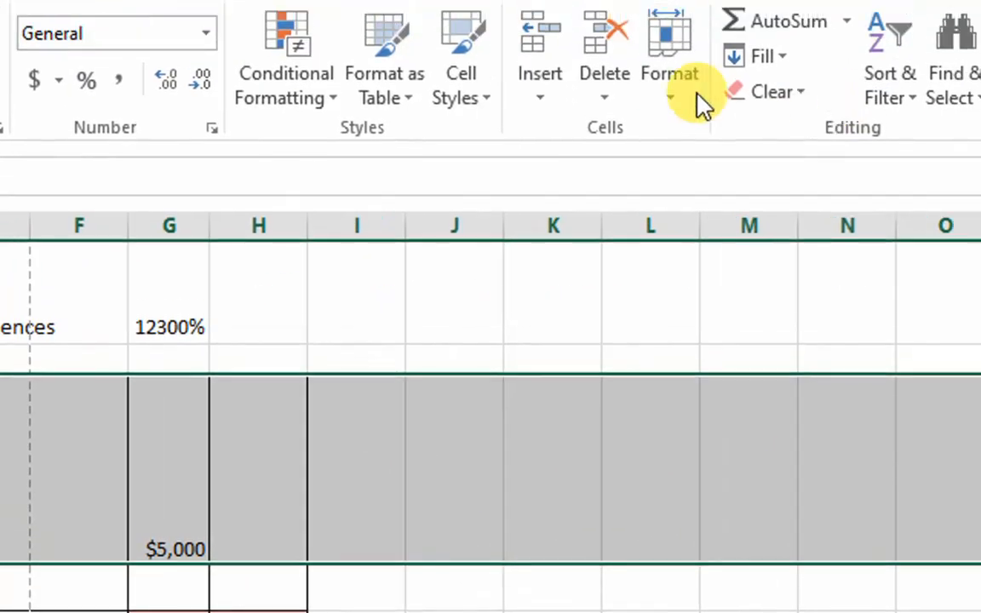
pyautogui.click(680, 107)
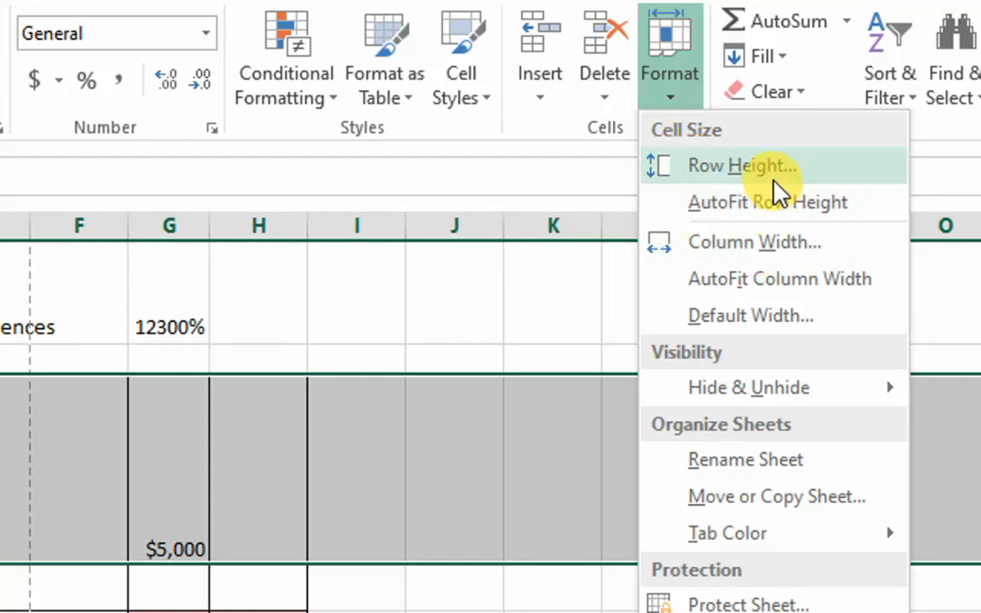
pyautogui.click(786, 206)
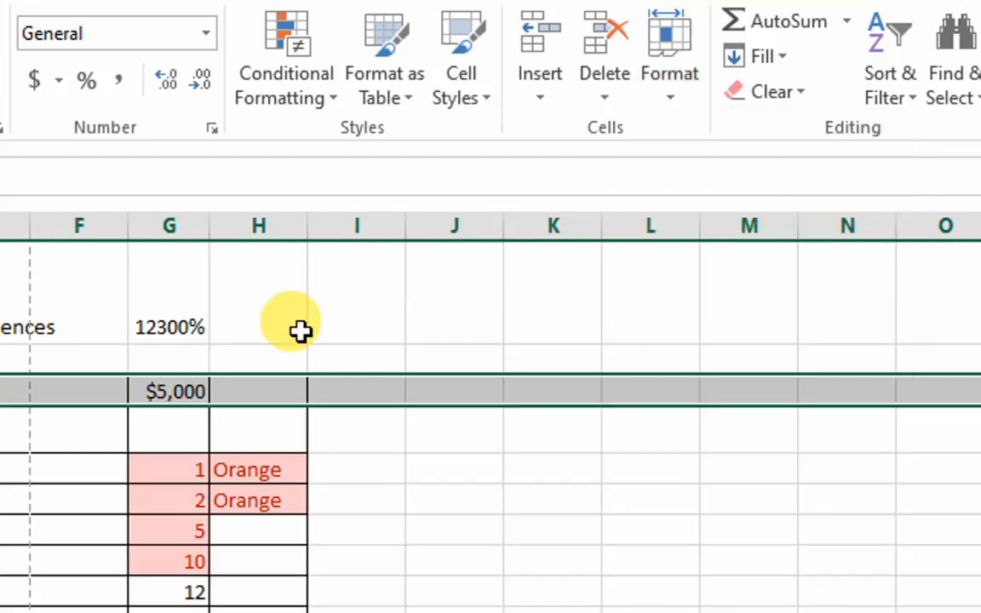
pyautogui.click(192, 431)
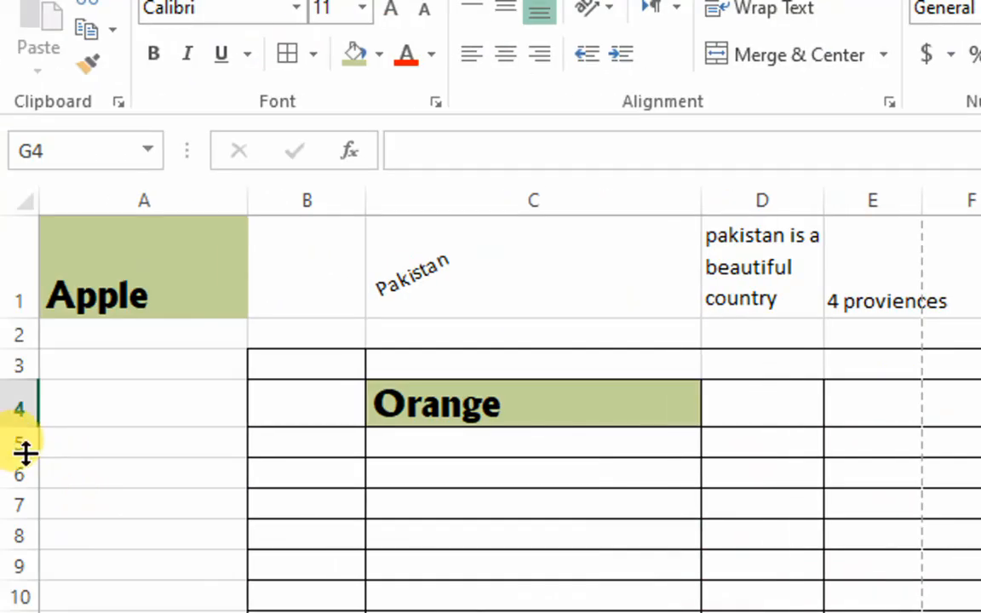
# Make the row heights uneven by enlarging rows 2, 5, 7, 10 and 11 and shrinking rows 4 and 9.
pyautogui.moveTo(26, 454); pyautogui.dragTo(20, 493)
pyautogui.moveTo(17, 555)
pyautogui.mouseDown()
pyautogui.moveTo(15, 612)
pyautogui.moveTo(26, 601)
pyautogui.moveTo(24, 549)
pyautogui.mouseUp()
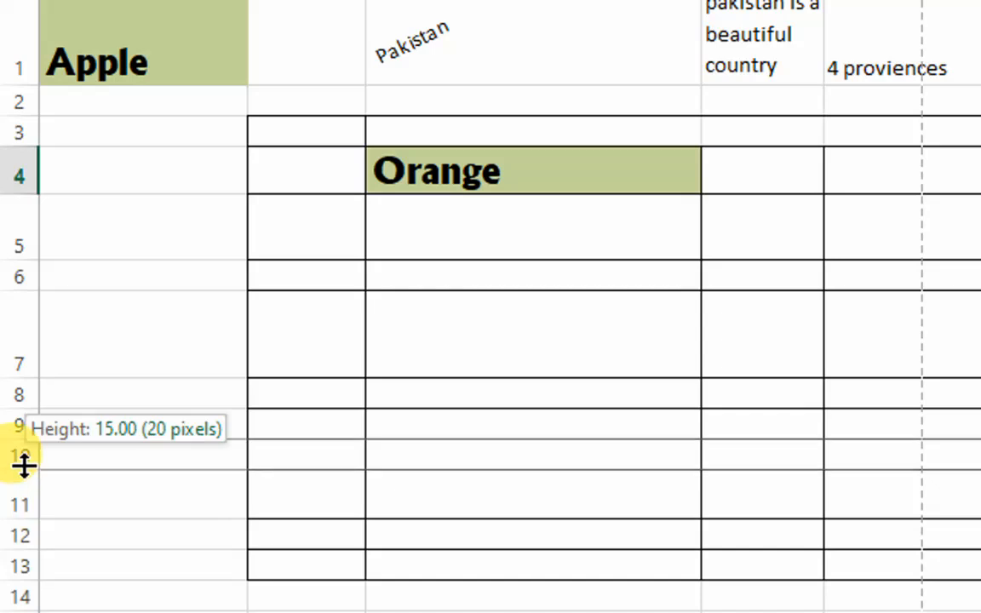
pyautogui.moveTo(24, 466); pyautogui.dragTo(24, 479)
pyautogui.moveTo(28, 440); pyautogui.dragTo(28, 427)
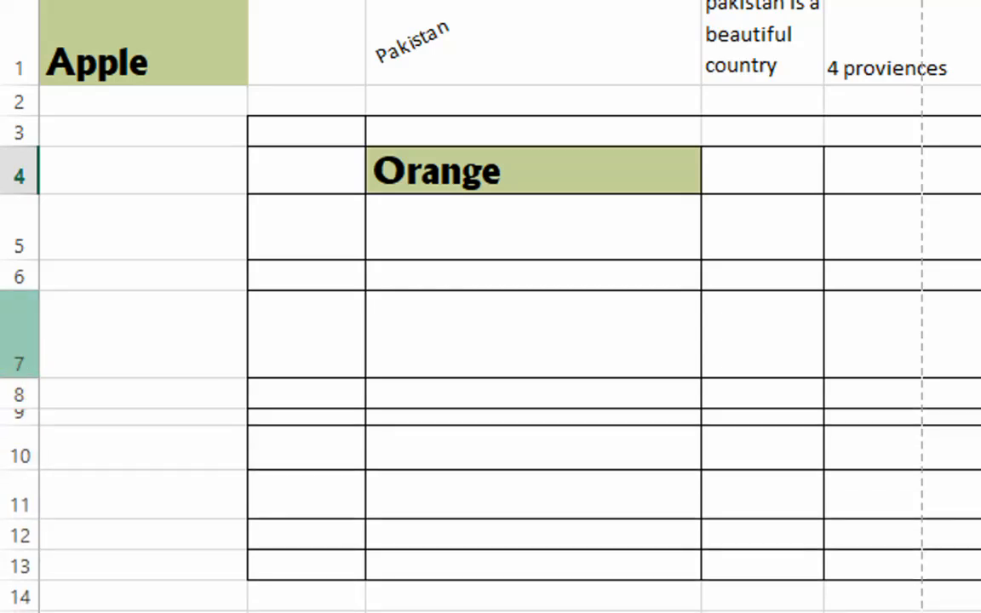
pyautogui.click(28, 283)
pyautogui.moveTo(33, 191); pyautogui.dragTo(33, 185)
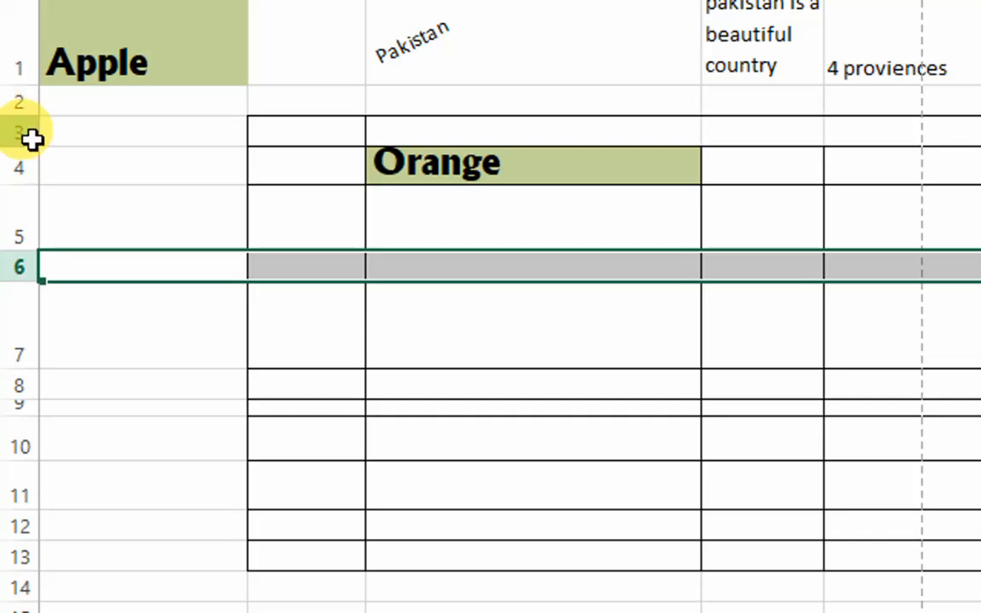
pyautogui.click(26, 135)
pyautogui.moveTo(26, 123); pyautogui.dragTo(26, 136)
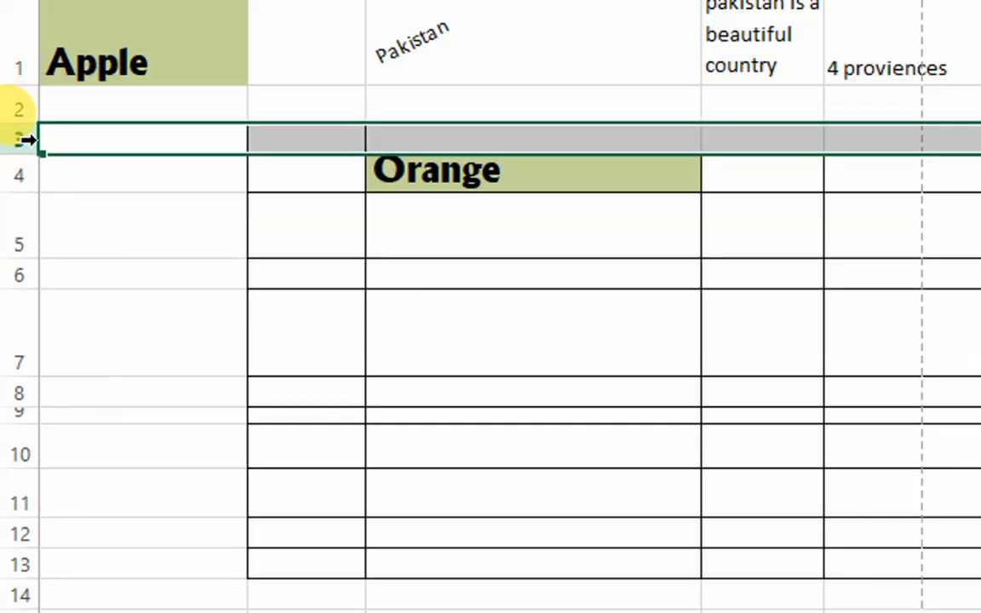
pyautogui.scroll(-2, 401, 322)
pyautogui.click(496, 325)
pyautogui.scroll(2, 511, 336)
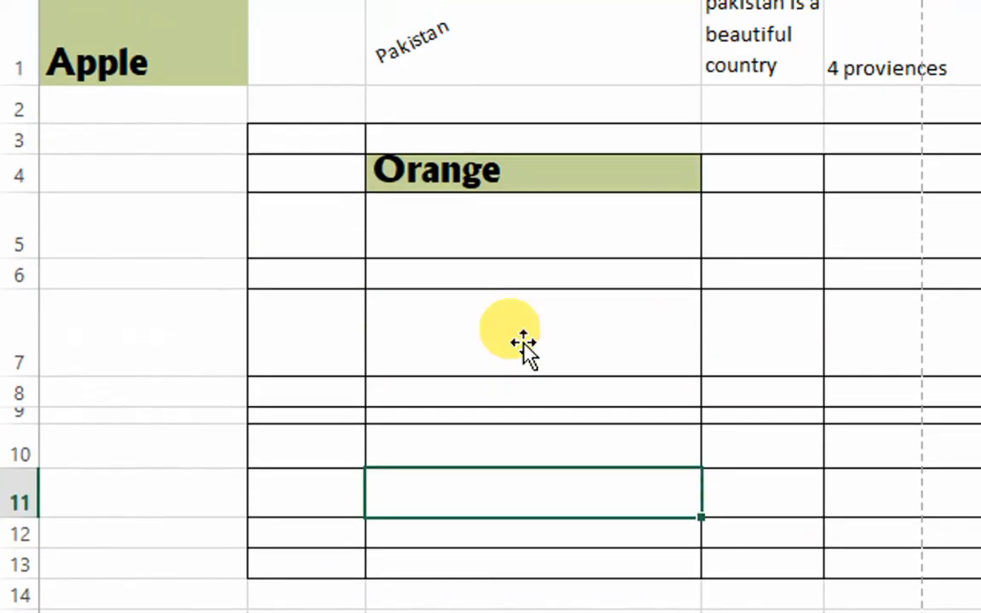
pyautogui.scroll(2, 44, 92)
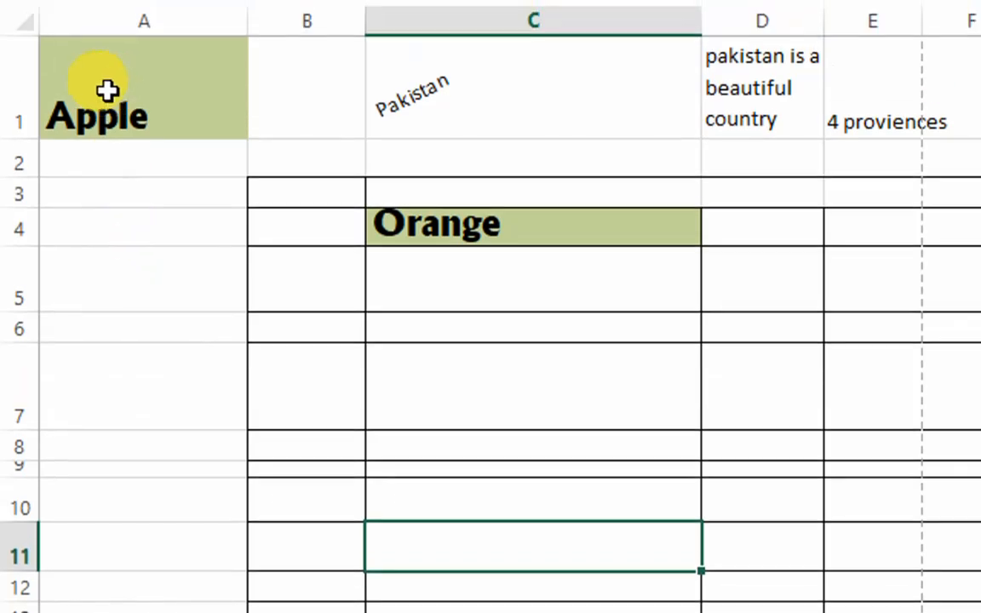
# Select the sheet's rows from row 1 down through the table and apply AutoFit Row Height to all of them.
pyautogui.click(81, 102)
pyautogui.moveTo(223, 212); pyautogui.dragTo(611, 509)
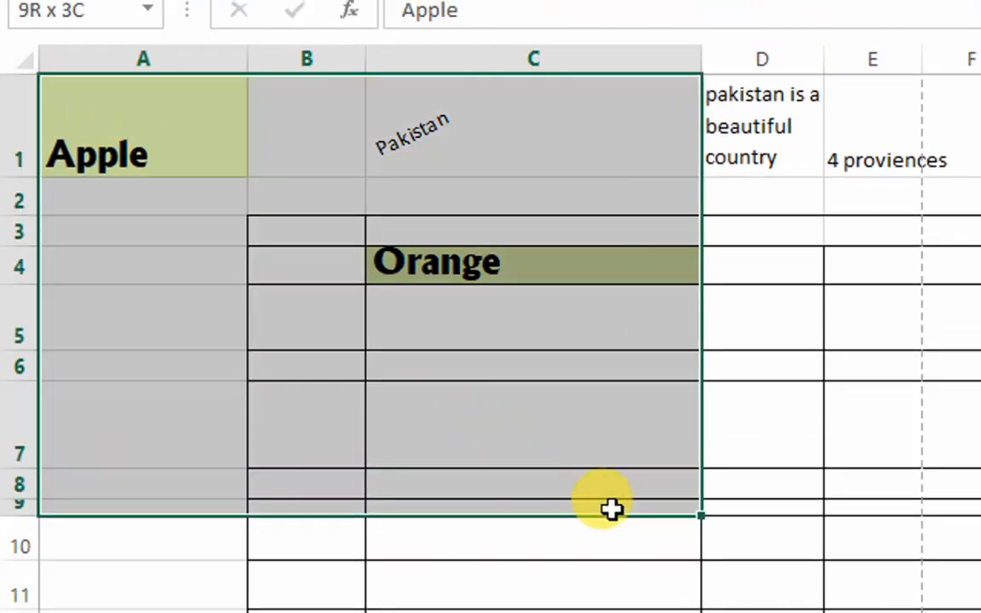
pyautogui.click(254, 413)
pyautogui.moveTo(22, 105); pyautogui.dragTo(80, 508)
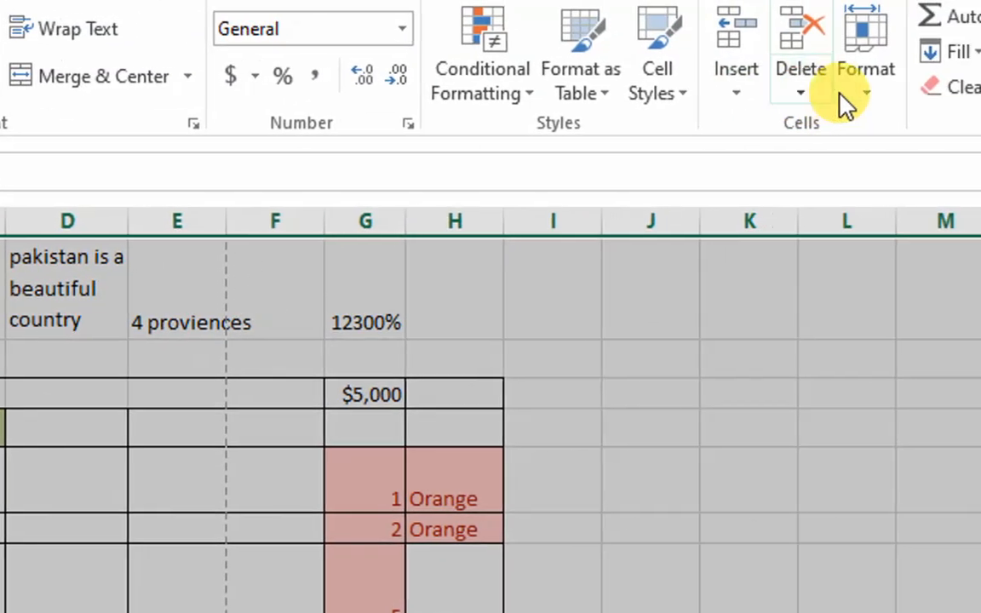
pyautogui.click(840, 94)
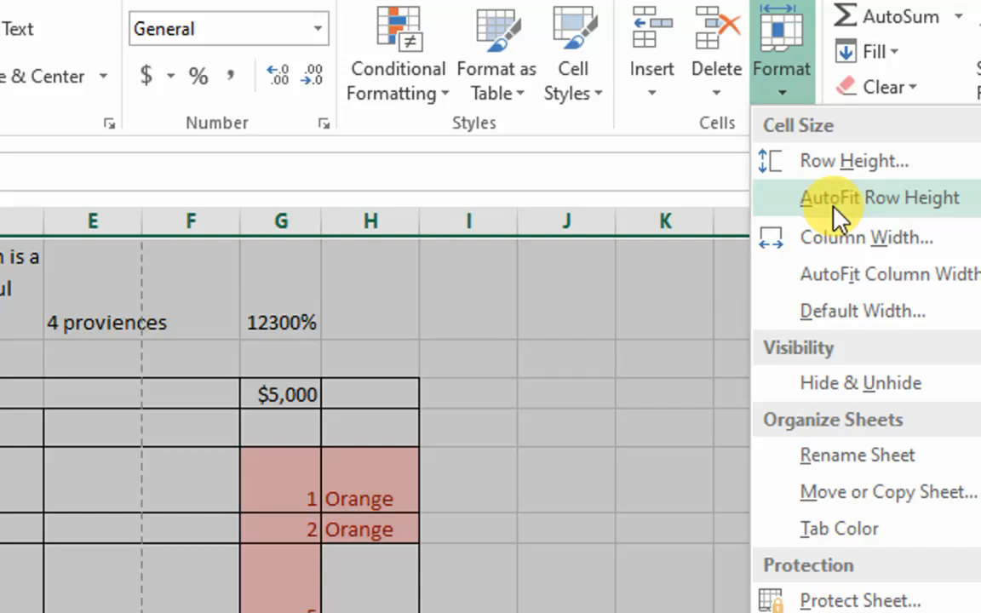
pyautogui.click(837, 213)
pyautogui.click(236, 525)
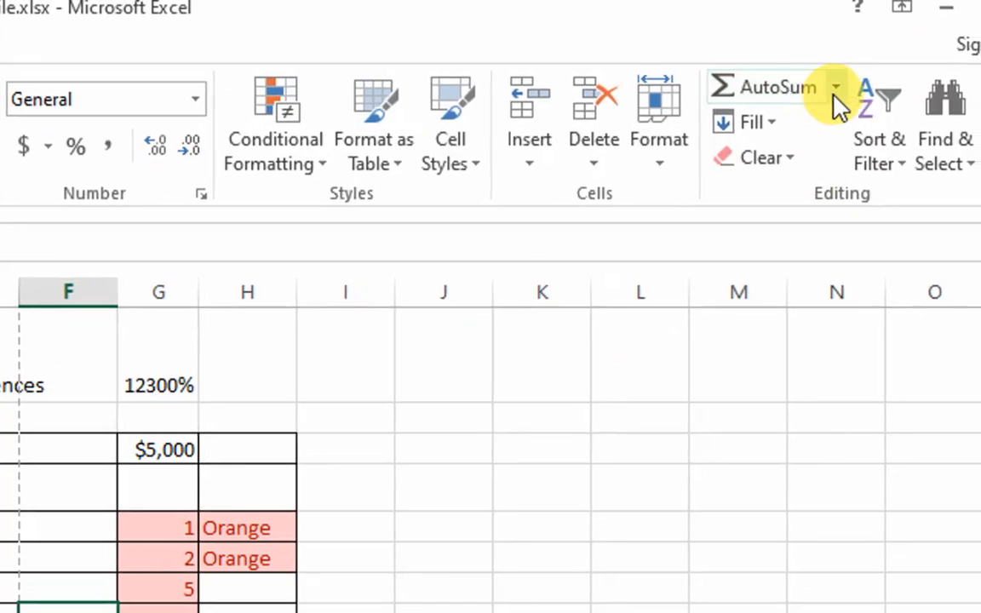
# Try an AutoSum Sum formula in cell J3 over the range G3:I3 and cancel the entry.
pyautogui.click(837, 94)
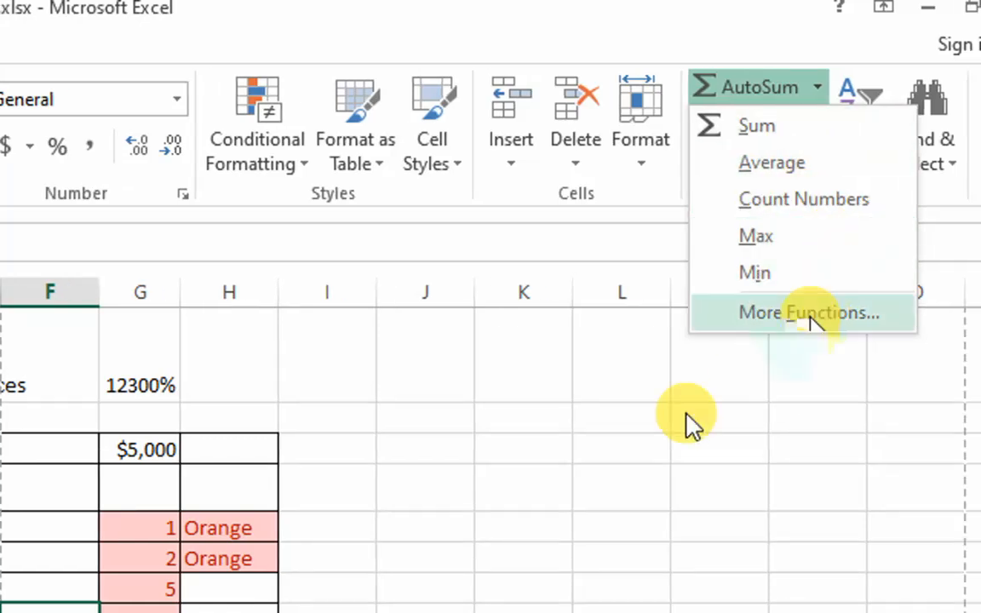
pyautogui.click(424, 451)
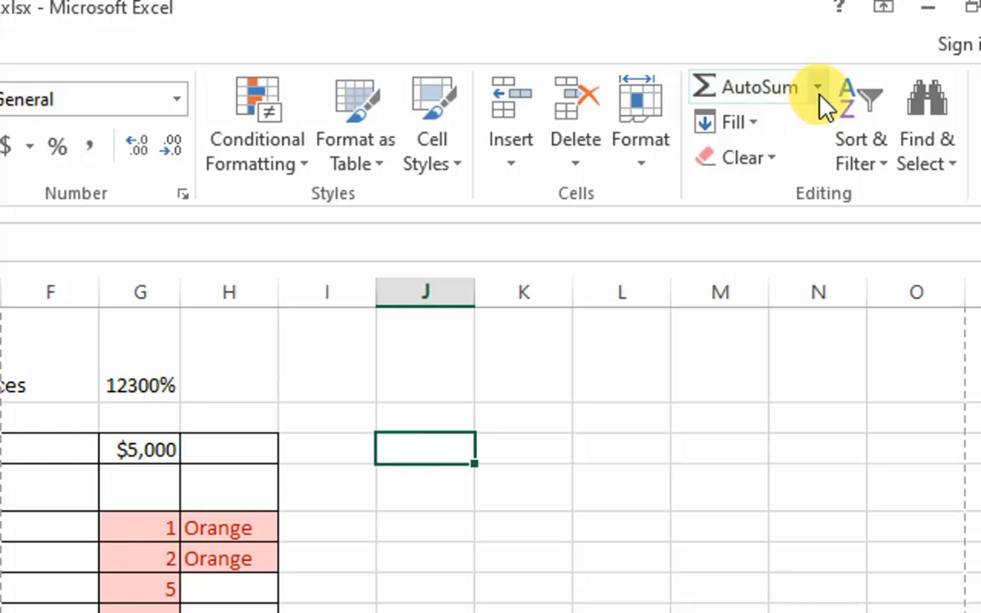
pyautogui.click(817, 89)
pyautogui.click(797, 133)
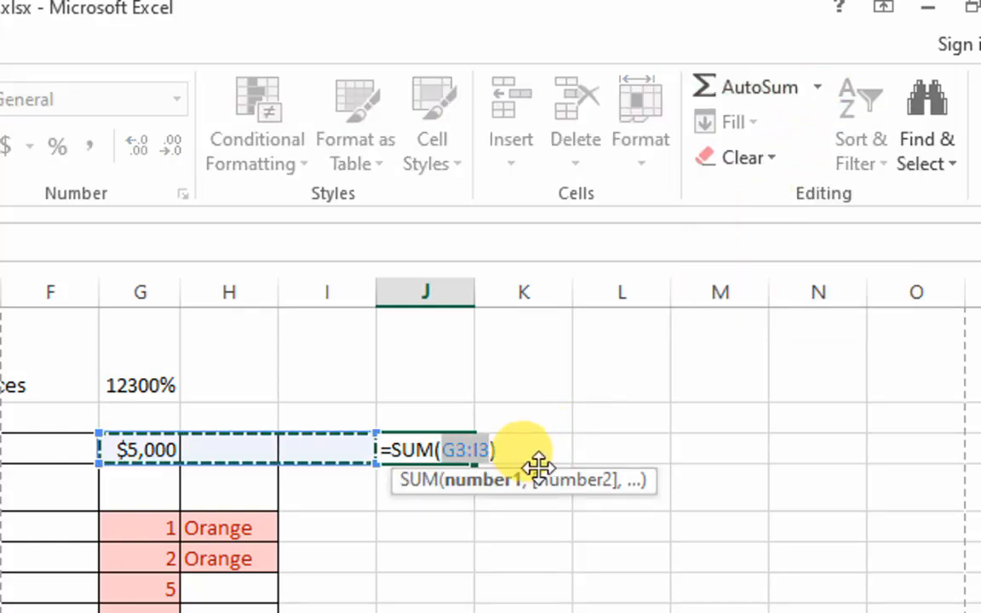
pyautogui.press('Escape')
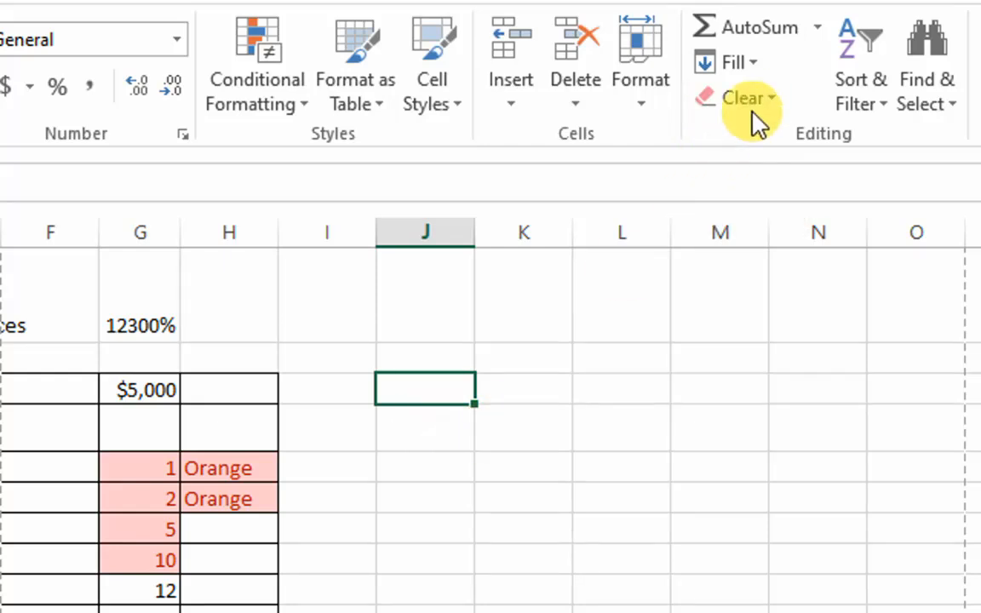
# Fill the orange entry from cell H11 down into cell H12.
pyautogui.click(753, 65)
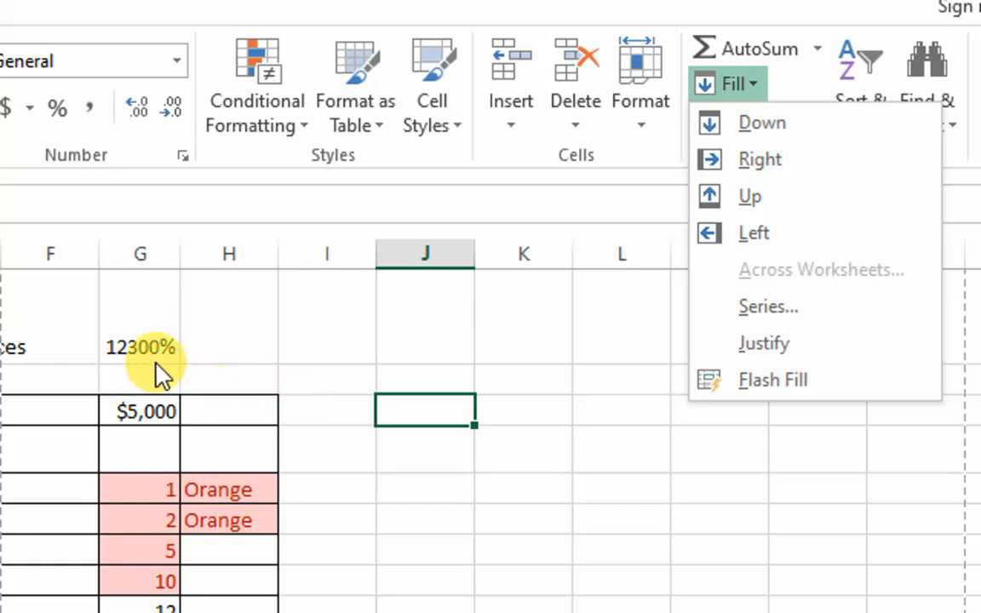
pyautogui.click(258, 488)
pyautogui.click(258, 488)
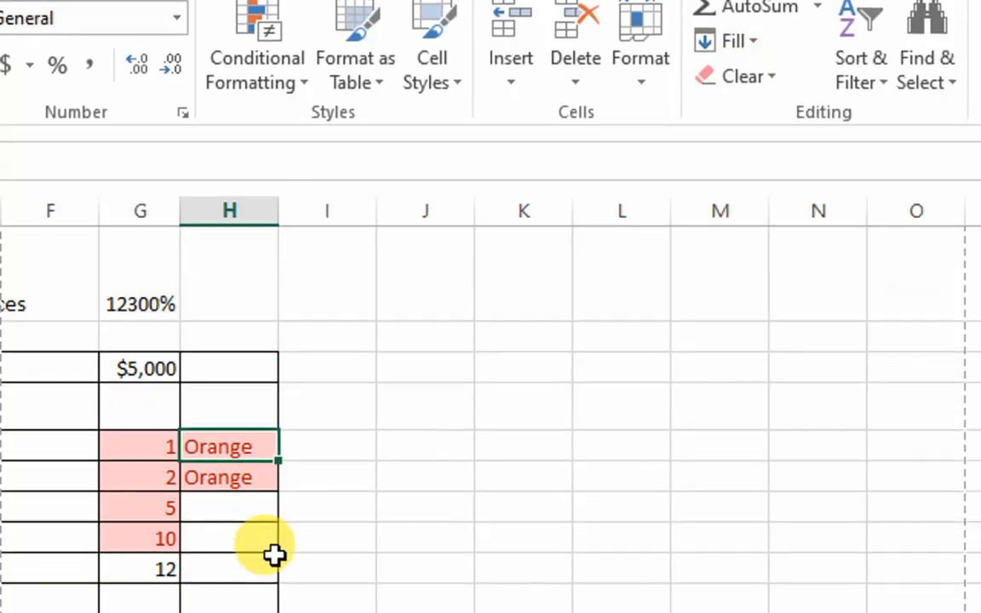
pyautogui.click(239, 521)
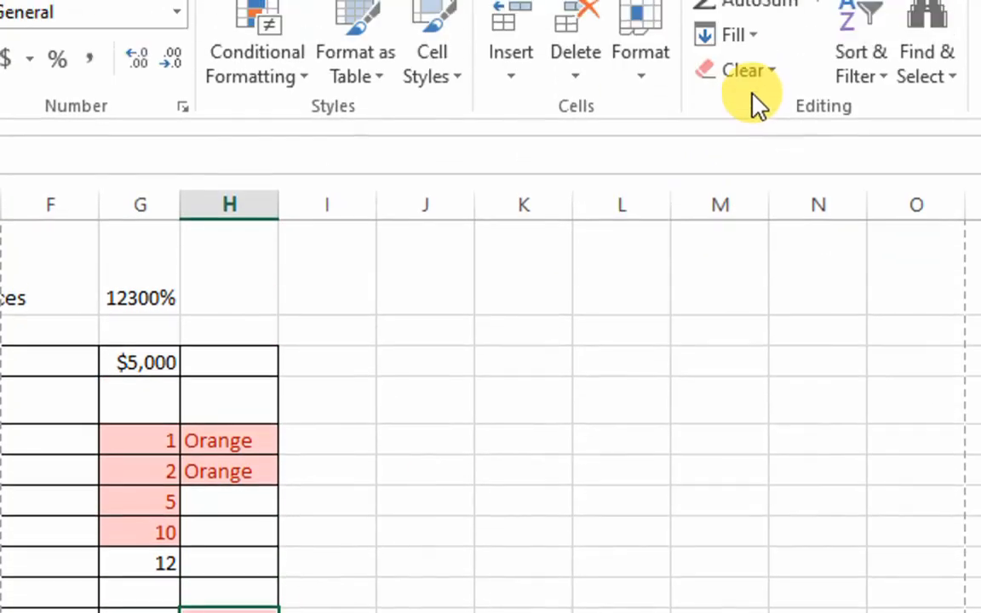
pyautogui.click(752, 90)
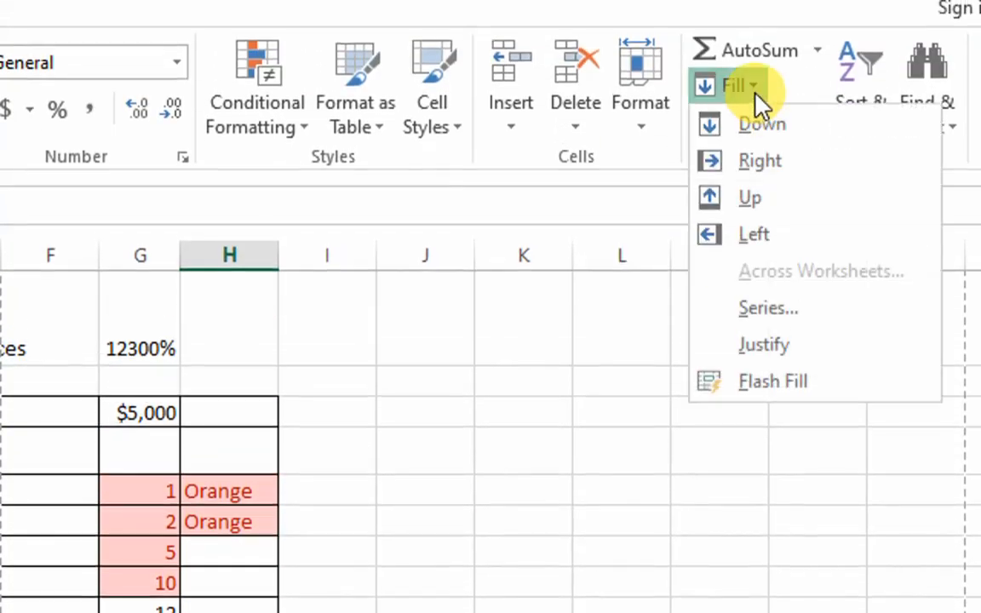
pyautogui.click(776, 128)
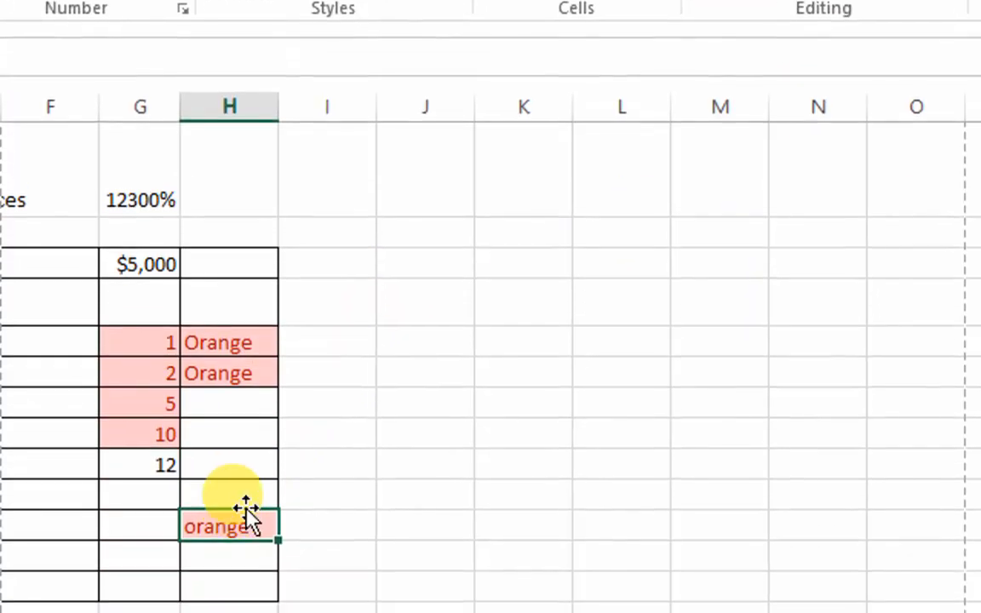
pyautogui.click(259, 517)
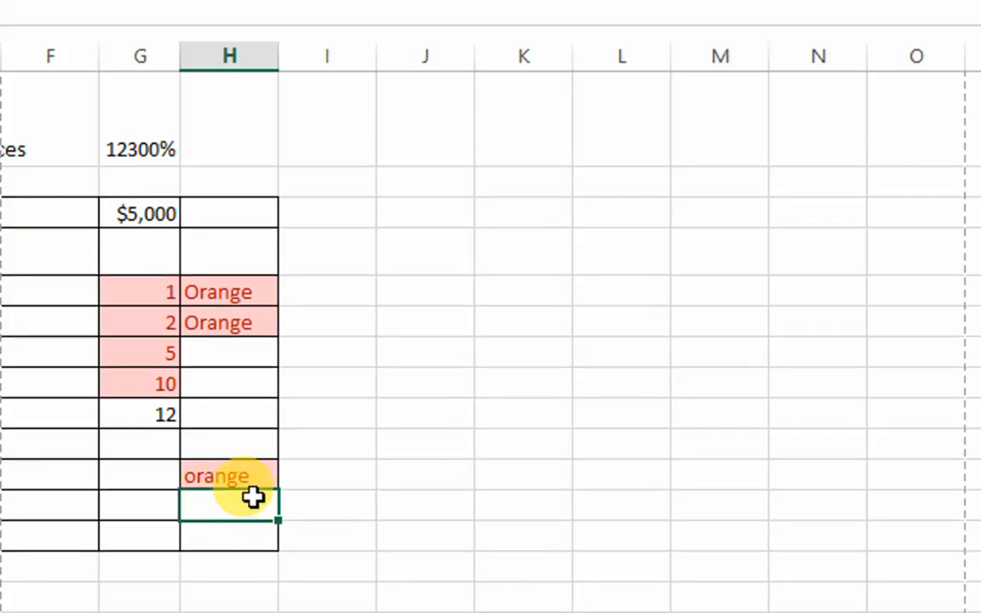
pyautogui.click(737, 82)
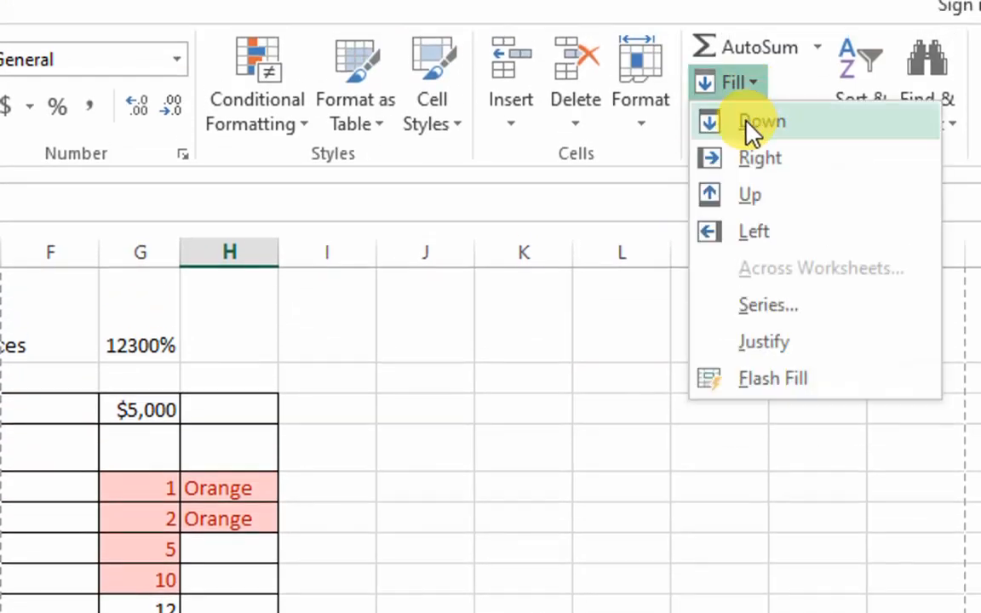
pyautogui.click(753, 125)
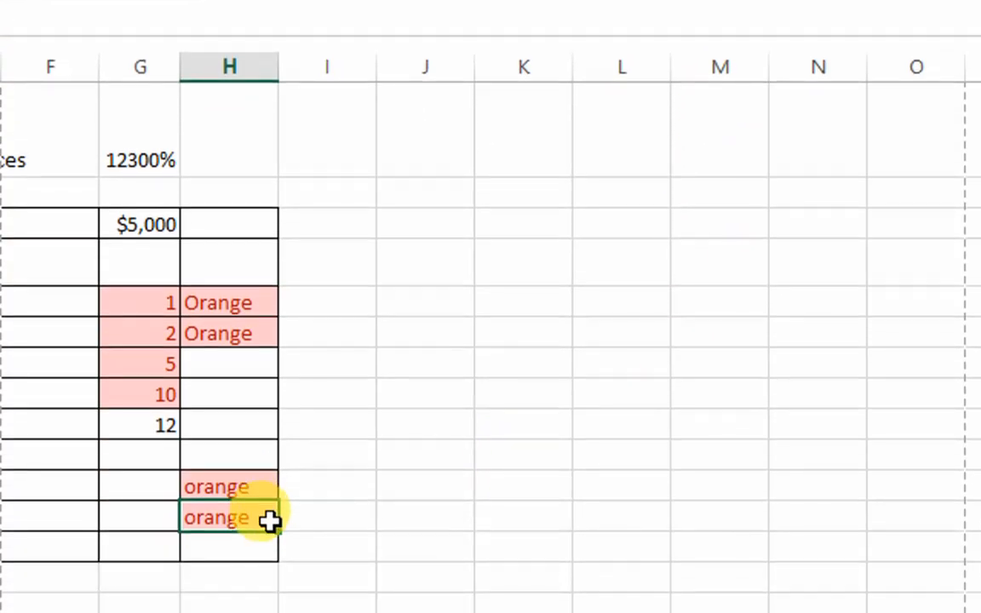
# Fill the orange entry from cell H11 to the right into cell I11.
pyautogui.click(264, 545)
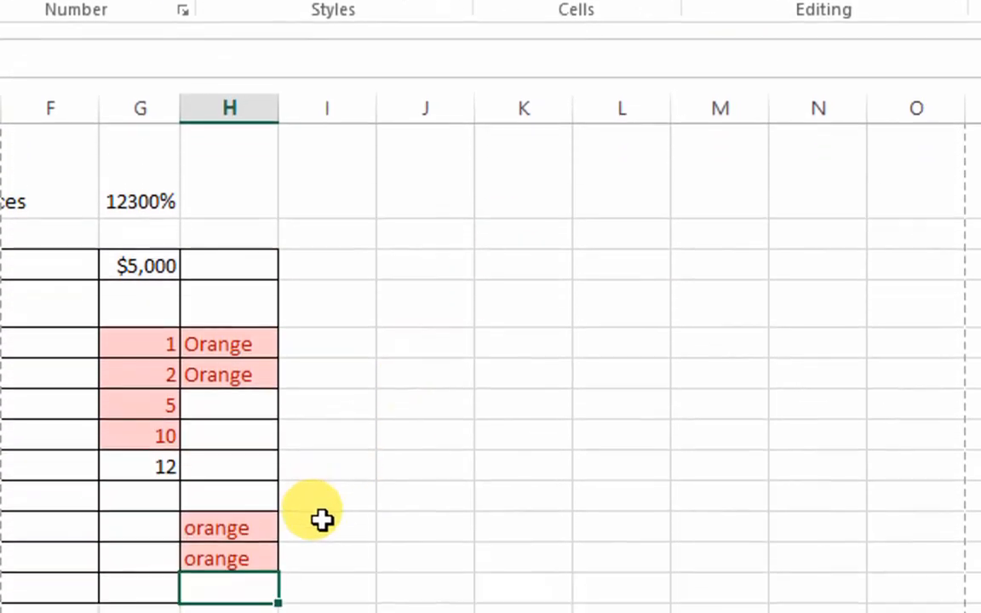
pyautogui.click(321, 520)
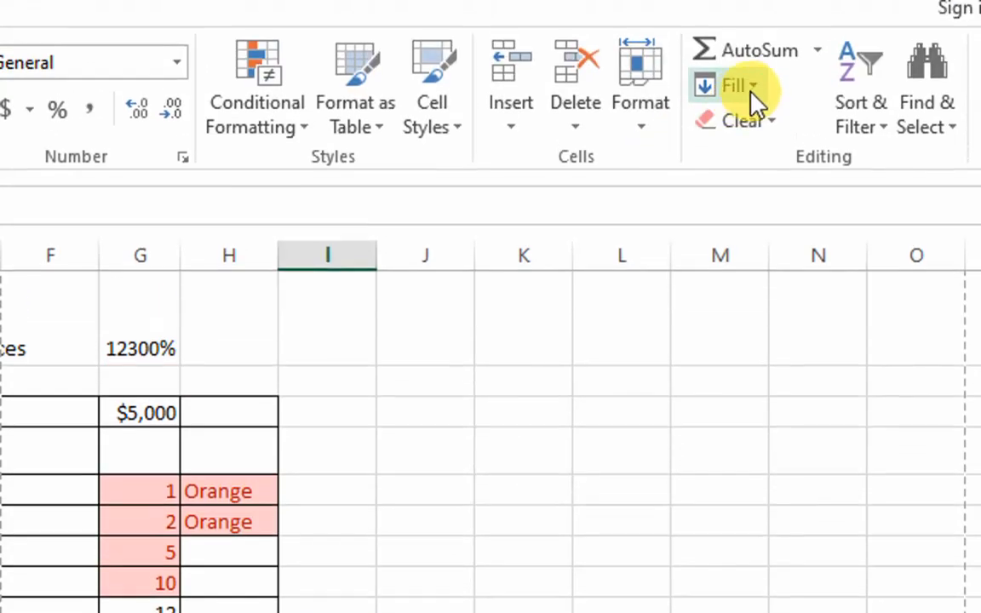
pyautogui.click(752, 94)
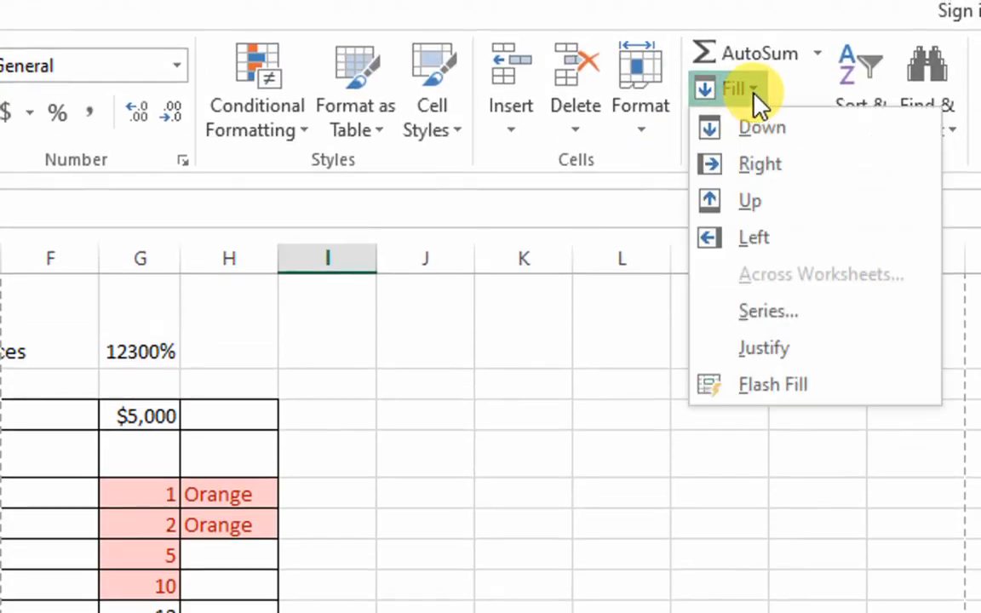
pyautogui.click(762, 161)
pyautogui.click(413, 528)
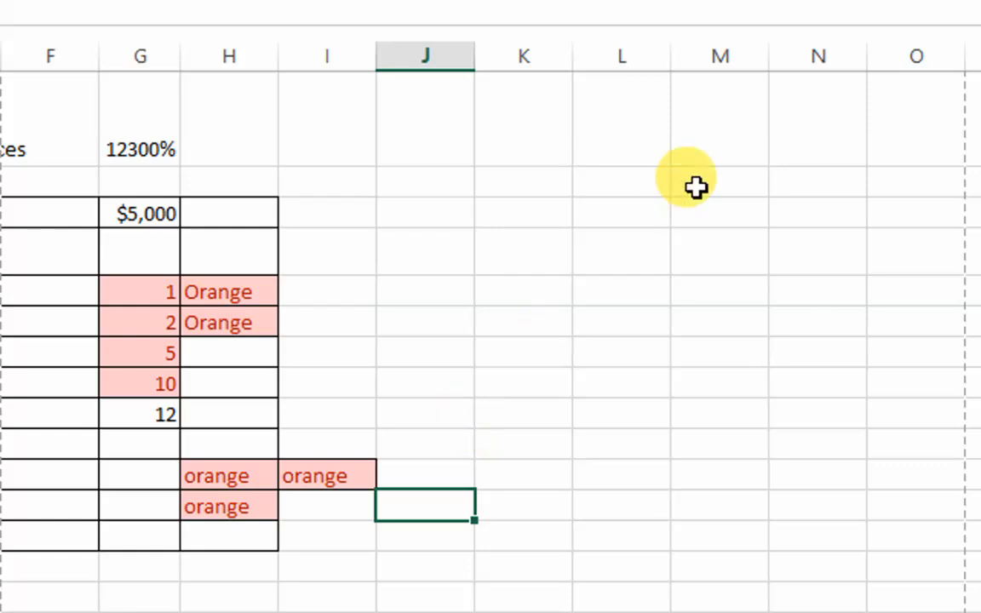
# Clear everything, both contents and formatting, from cell I11.
pyautogui.click(344, 468)
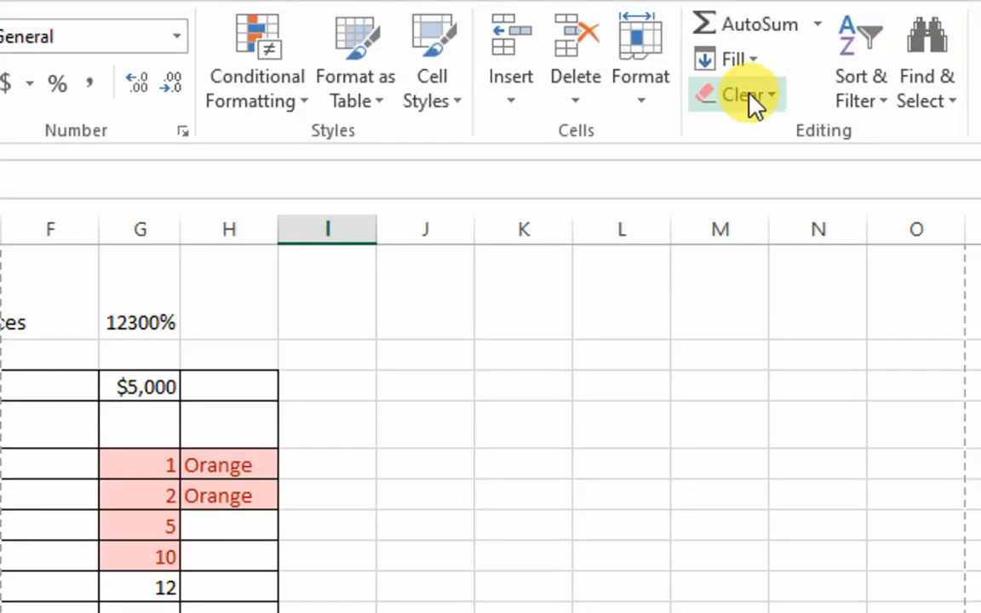
pyautogui.click(749, 99)
pyautogui.click(764, 159)
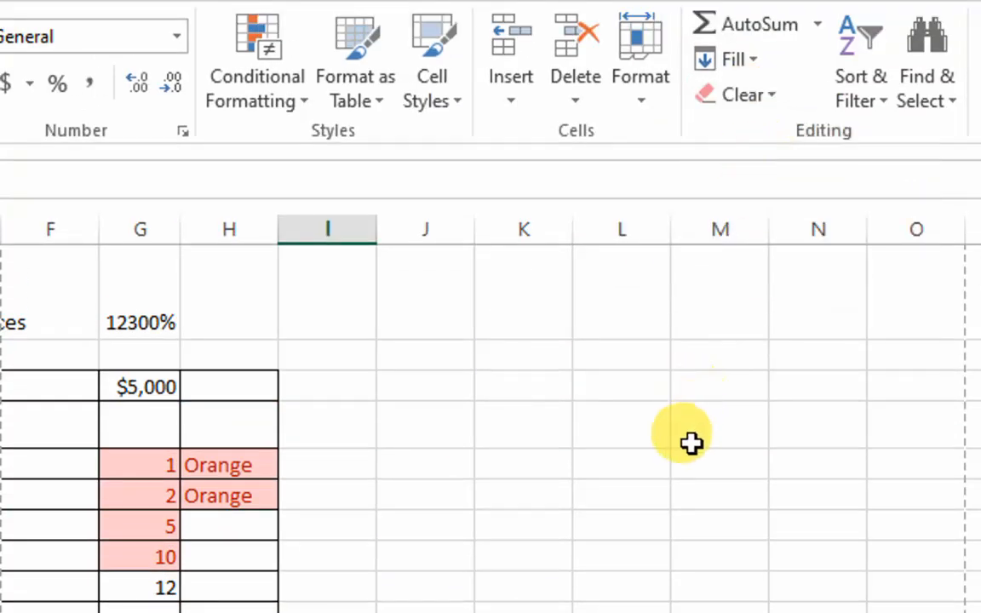
# Clear only the formats of the two orange entries in cells H11 and H12, keeping their text.
pyautogui.click(255, 518)
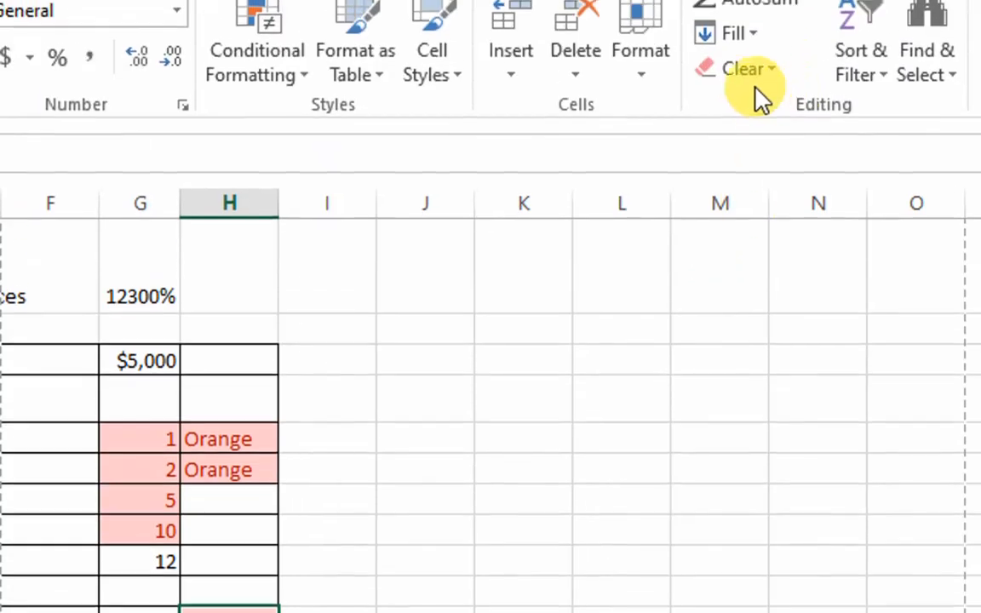
pyautogui.click(749, 85)
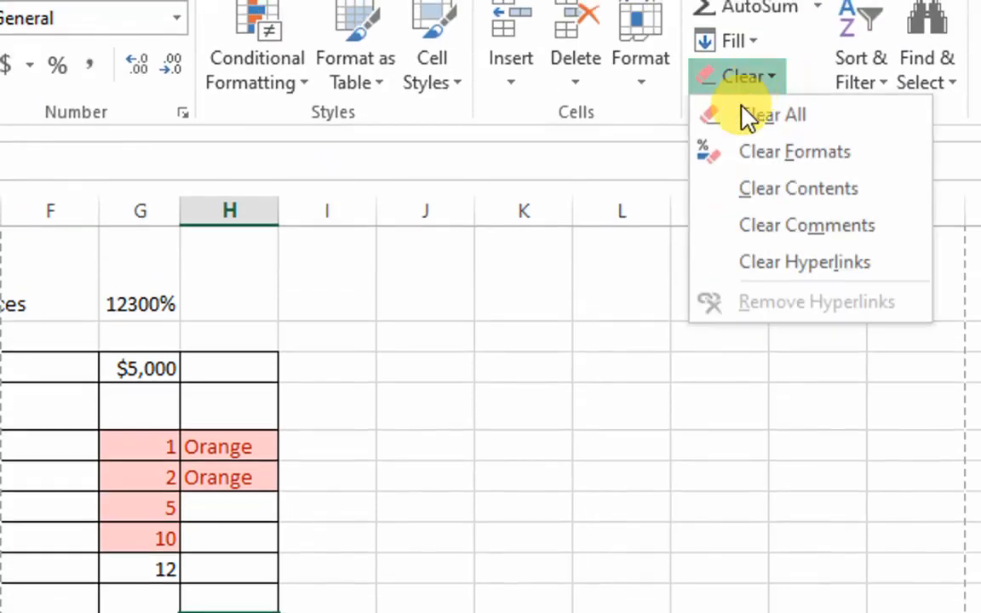
pyautogui.click(755, 158)
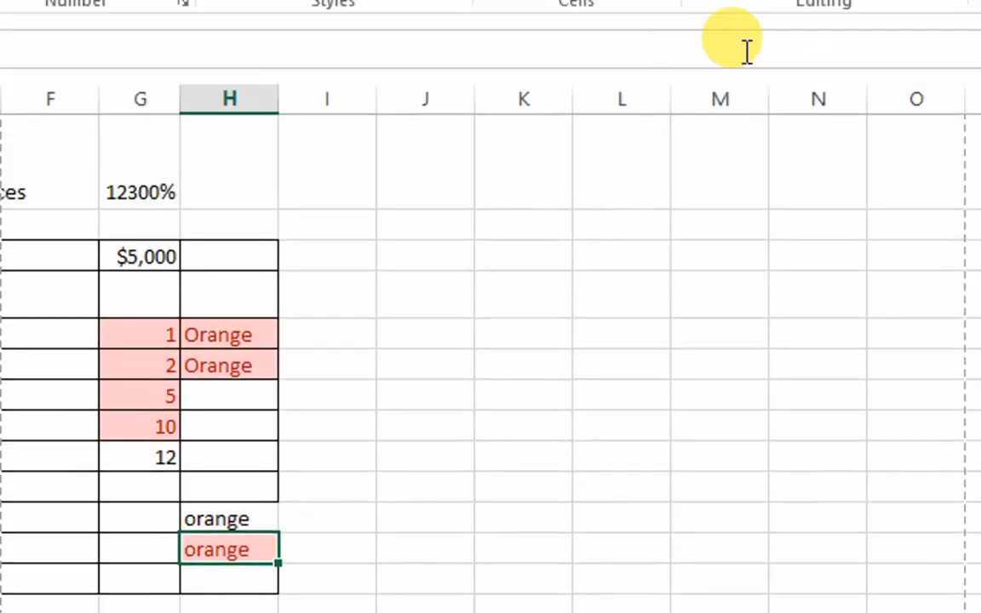
pyautogui.click(719, 81)
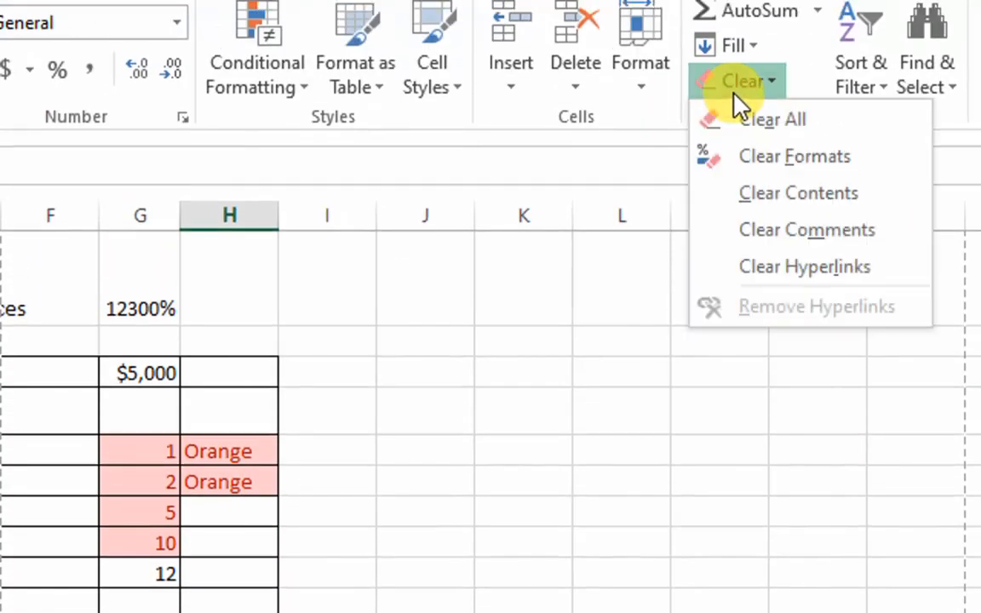
pyautogui.click(760, 169)
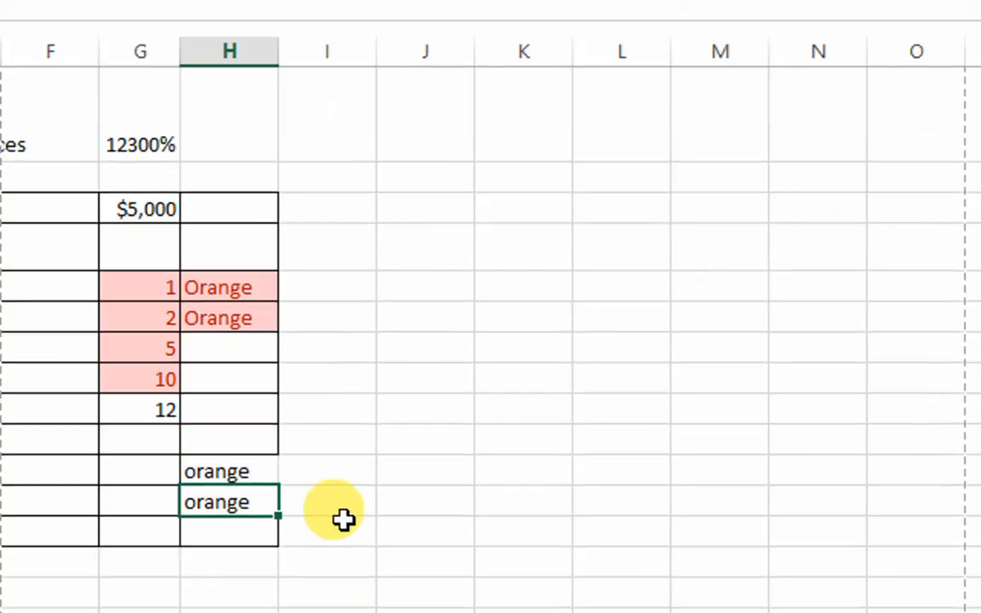
pyautogui.click(344, 521)
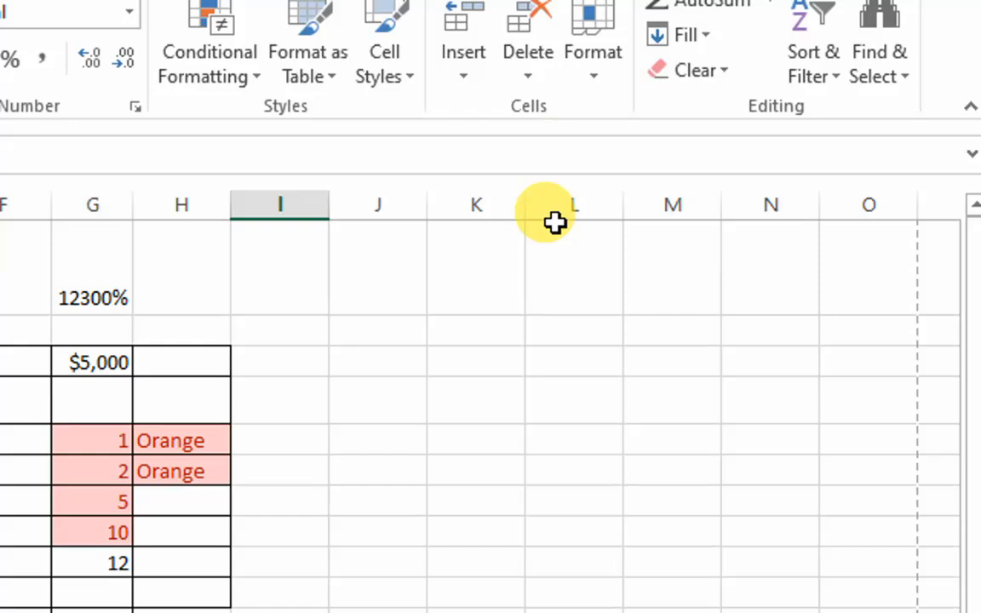
pyautogui.click(382, 387)
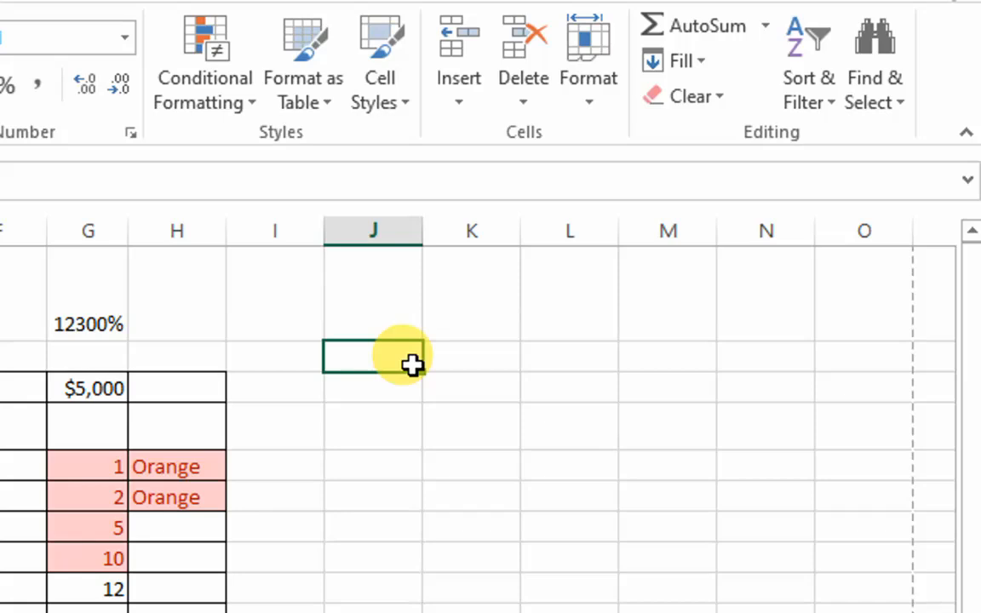
# Enter the numbers 25, 500, 100, 63, 12 and 58 in cells B4 to B9.
pyautogui.click(166, 430)
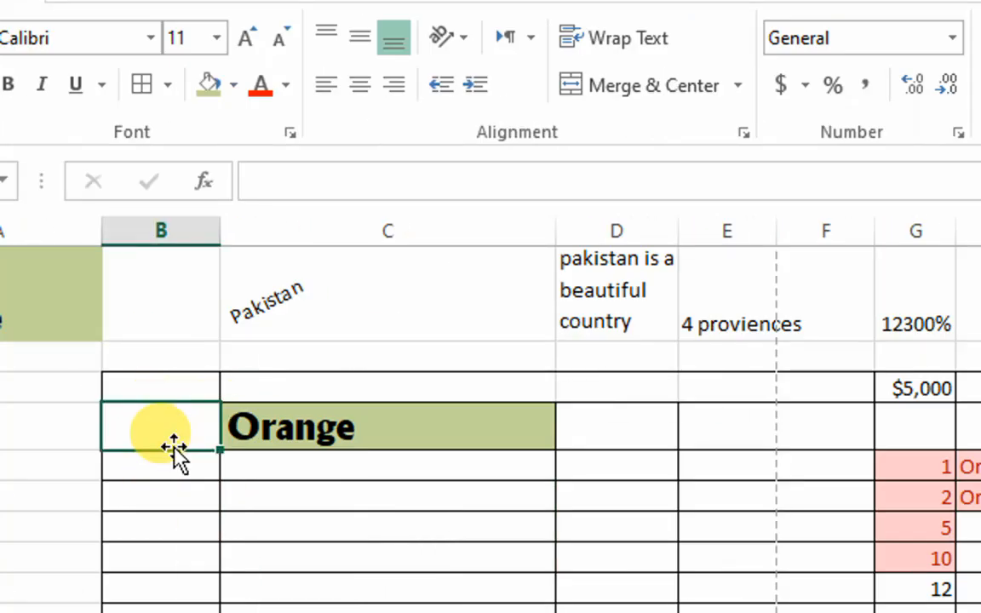
pyautogui.write('25')
pyautogui.press('Return')
pyautogui.write('50')
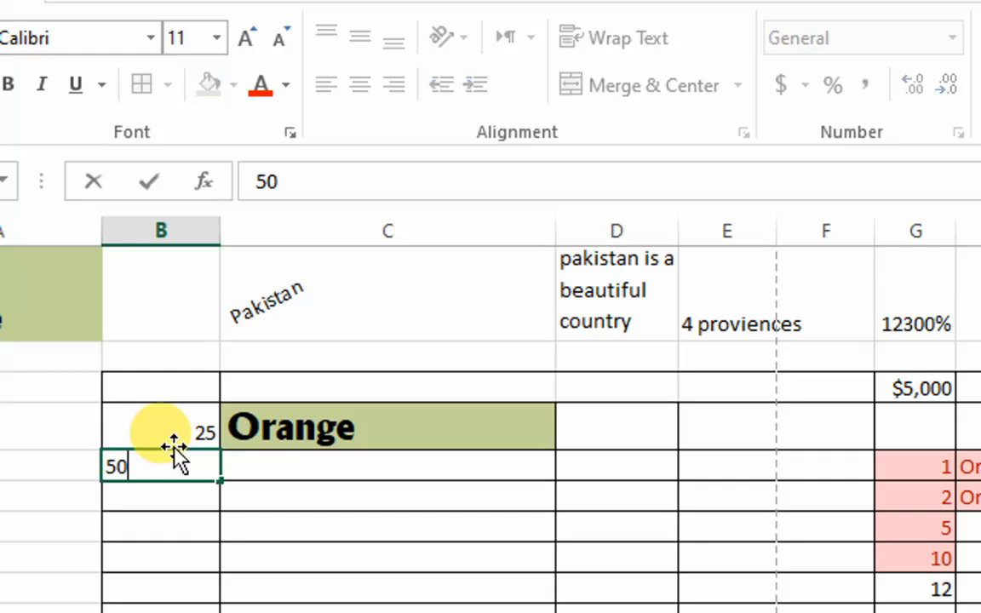
pyautogui.press('Return')
pyautogui.write('100')
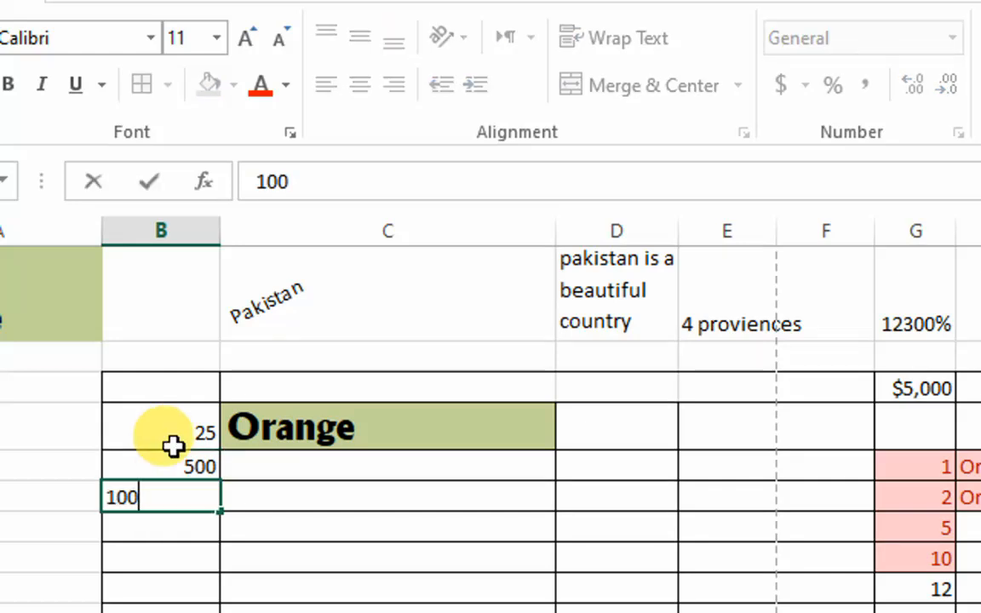
pyautogui.press('Return')
pyautogui.write('63')
pyautogui.press('Return')
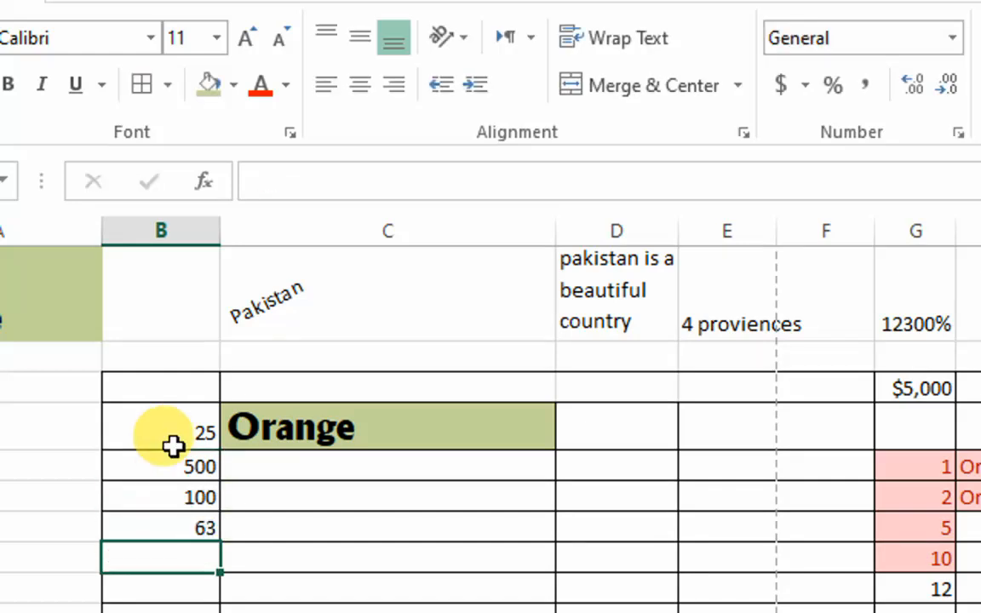
pyautogui.write('12')
pyautogui.press('Return')
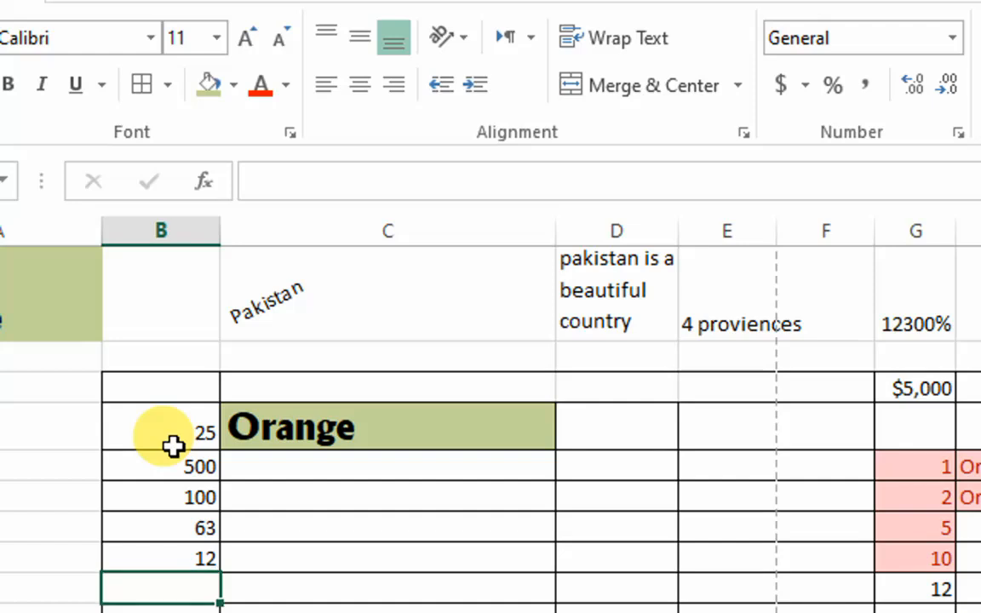
pyautogui.write('58')
pyautogui.press('Return')
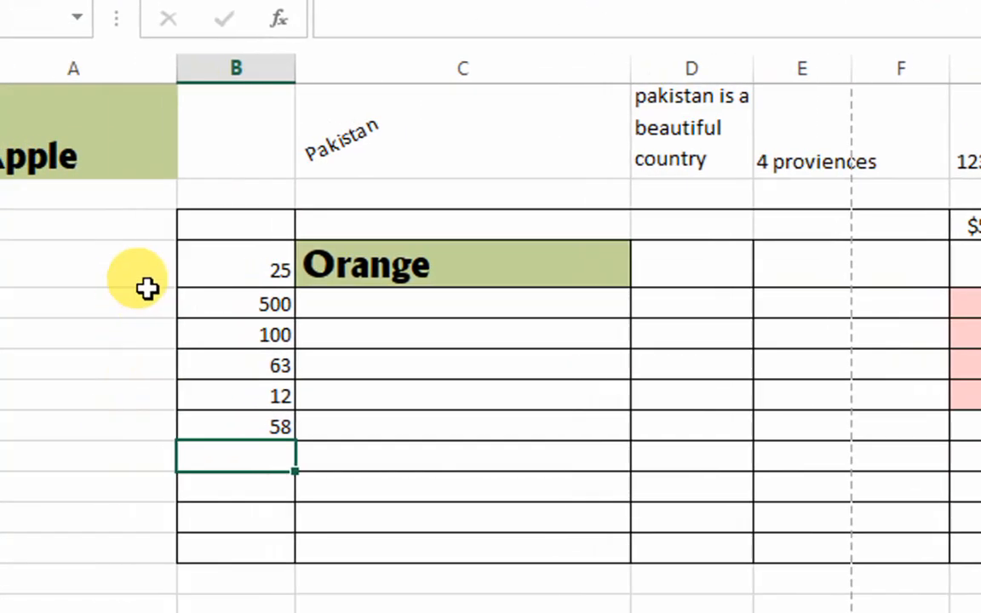
# Sort the numbers in column B from largest to smallest, carrying the adjacent column C entries along.
pyautogui.click(243, 270)
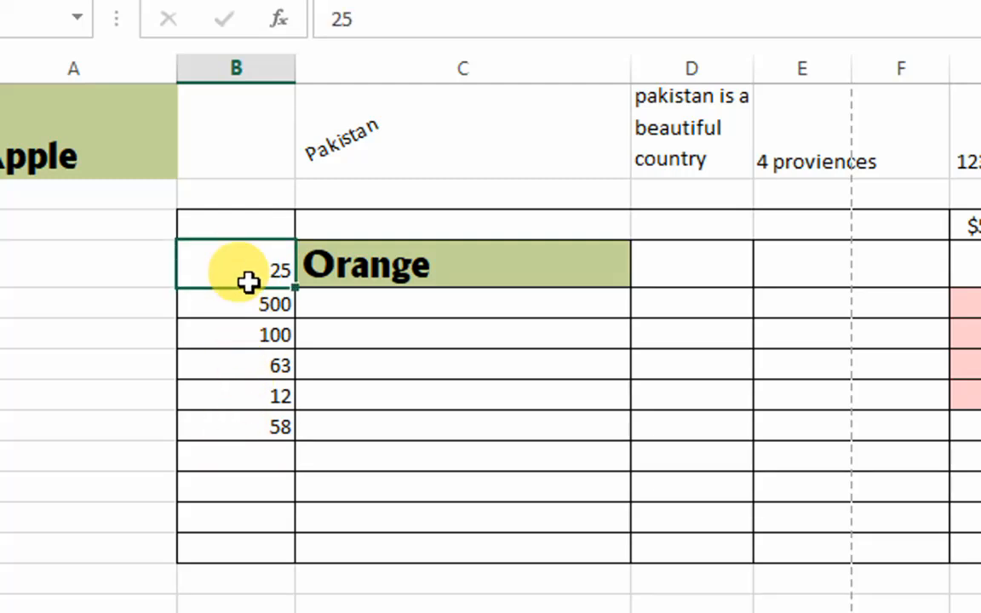
pyautogui.moveTo(246, 260); pyautogui.dragTo(241, 530)
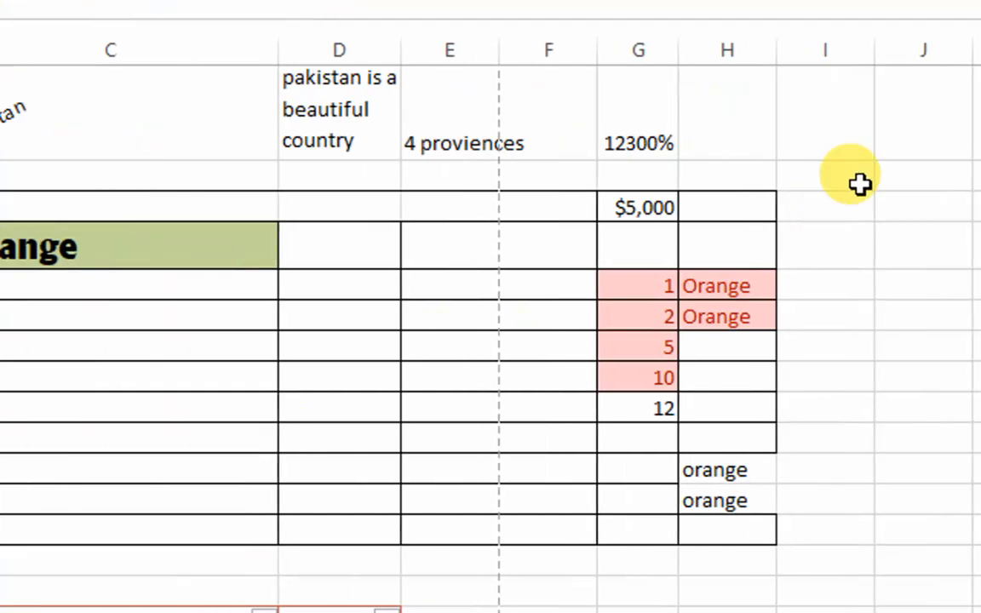
pyautogui.click(821, 95)
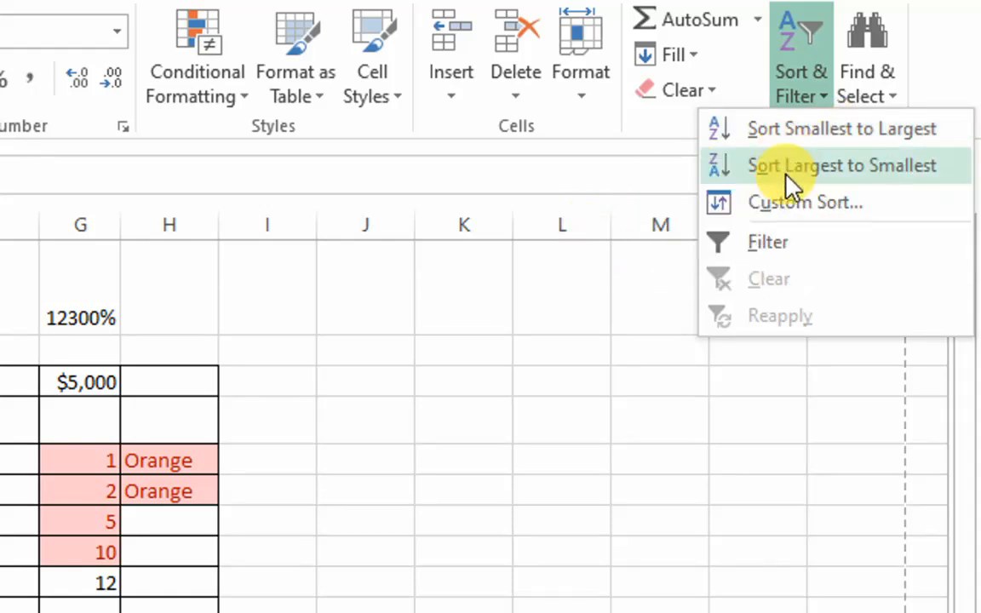
pyautogui.click(785, 170)
pyautogui.click(158, 525)
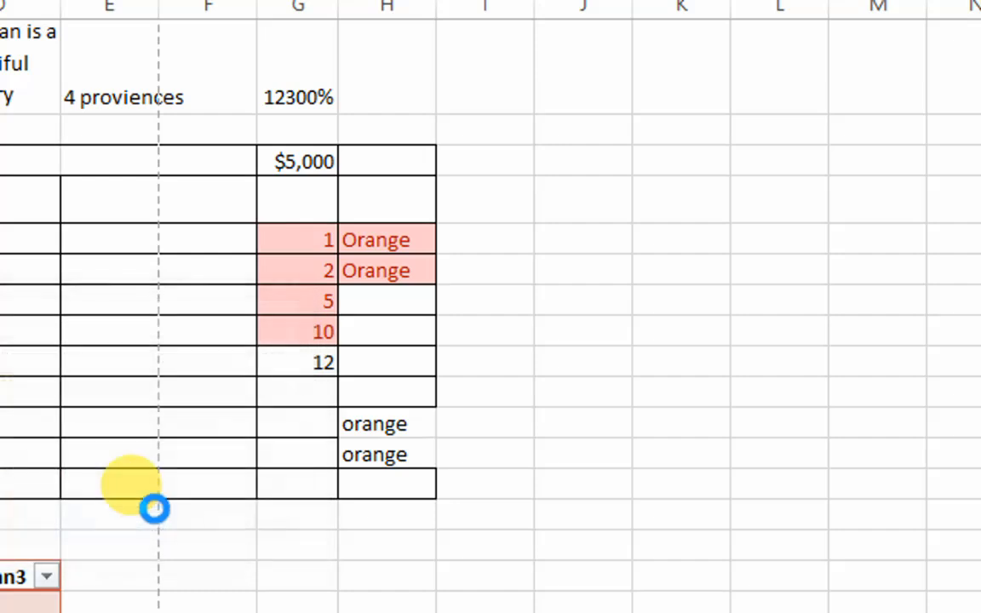
pyautogui.click(141, 464)
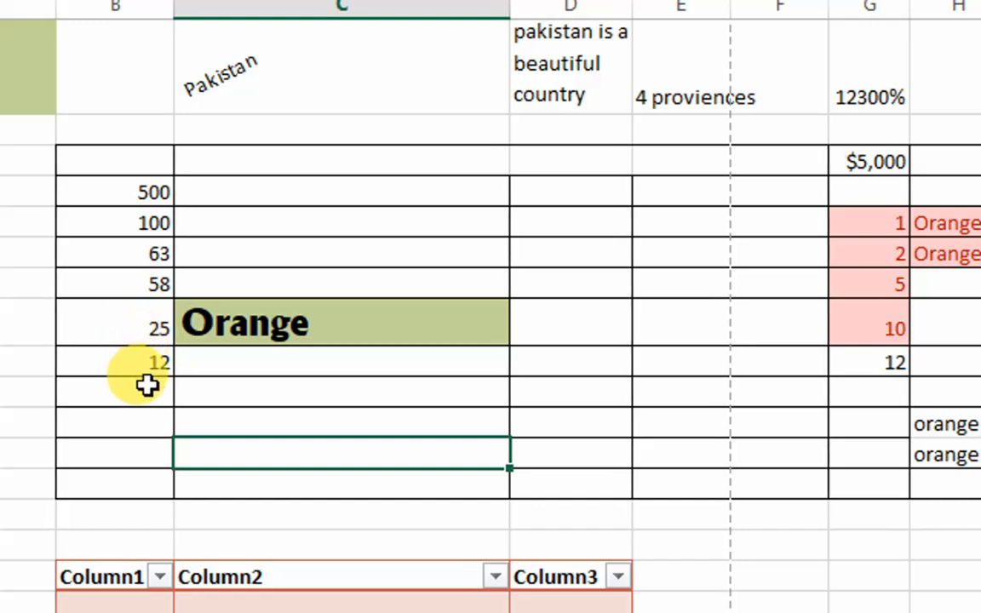
# Replace the numbers in B4:B9 with four first names in cells B4 to B7, leaving B8 and B9 empty.
pyautogui.moveTo(294, 192); pyautogui.dragTo(273, 353)
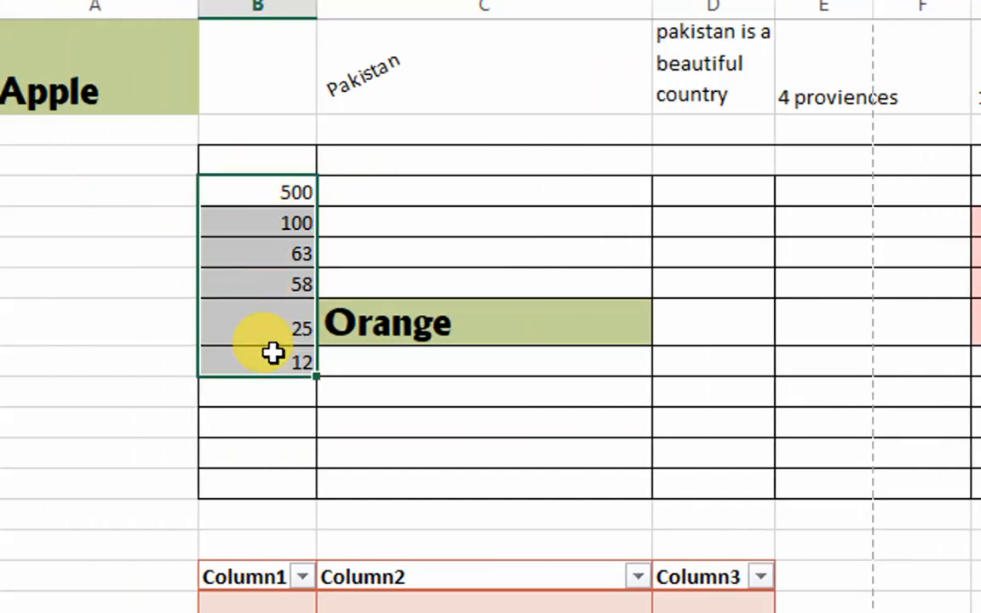
pyautogui.press('Up')
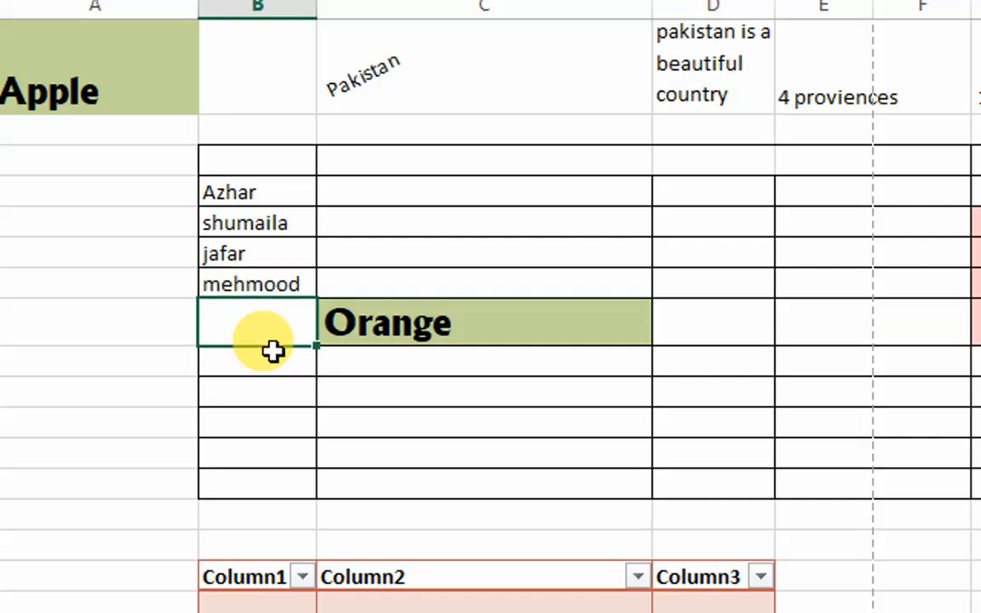
# Sort the names in cells B4 to B7 alphabetically from A to Z.
pyautogui.moveTo(252, 197); pyautogui.dragTo(260, 283)
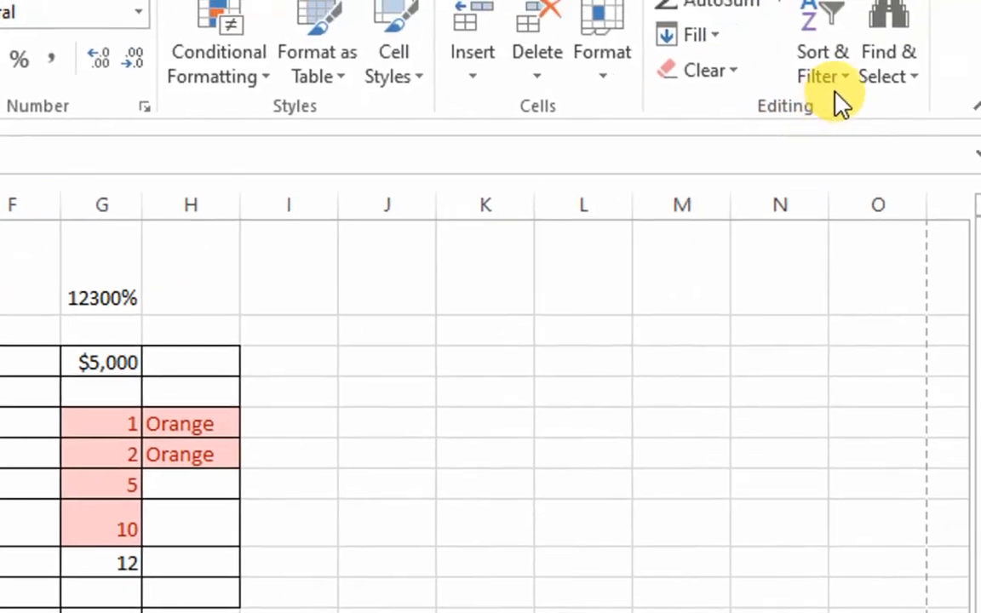
pyautogui.click(830, 92)
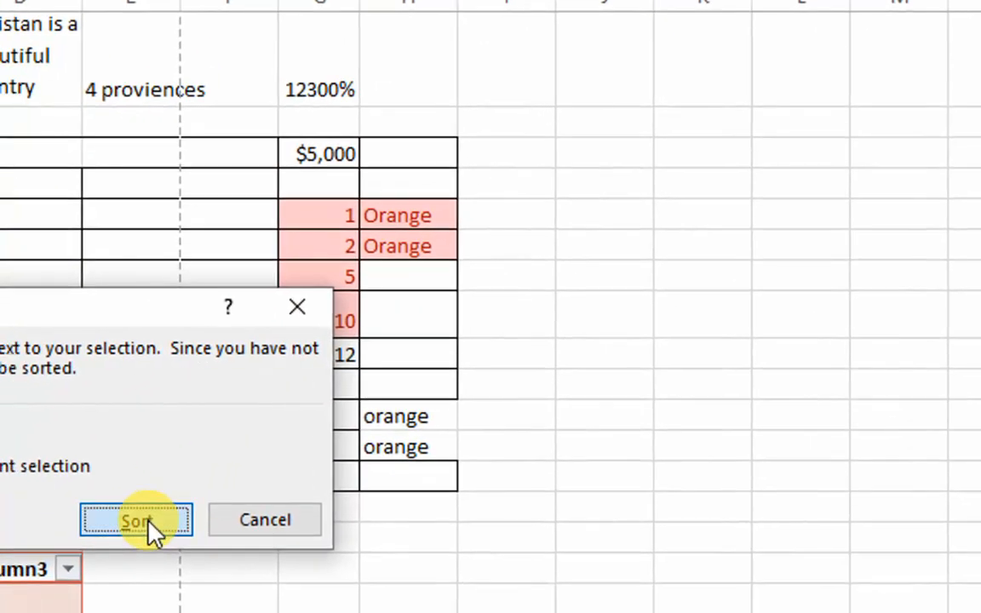
pyautogui.click(137, 521)
pyautogui.click(145, 326)
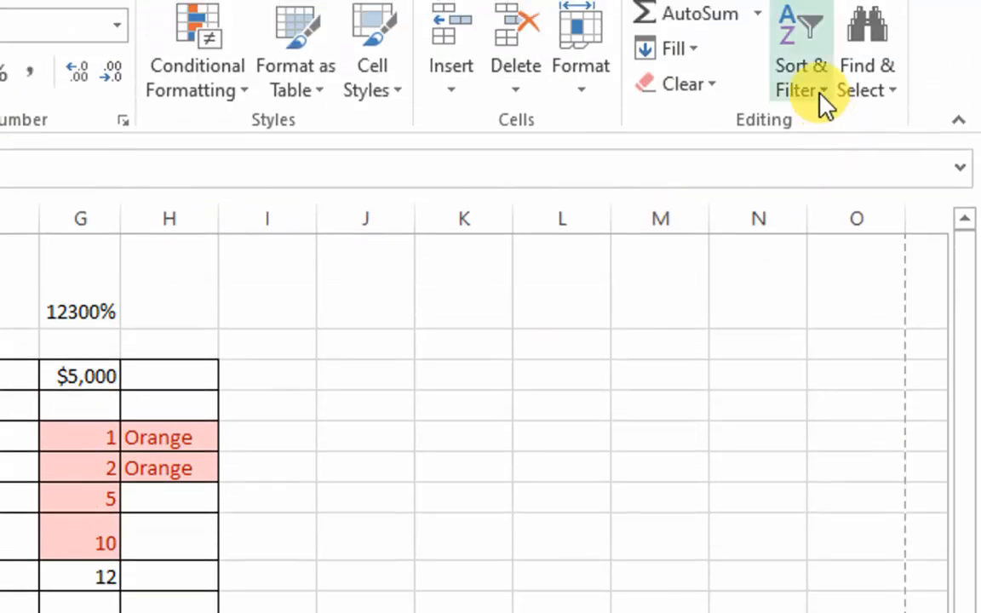
# Select columns A through H as the range for applying a filter.
pyautogui.click(822, 94)
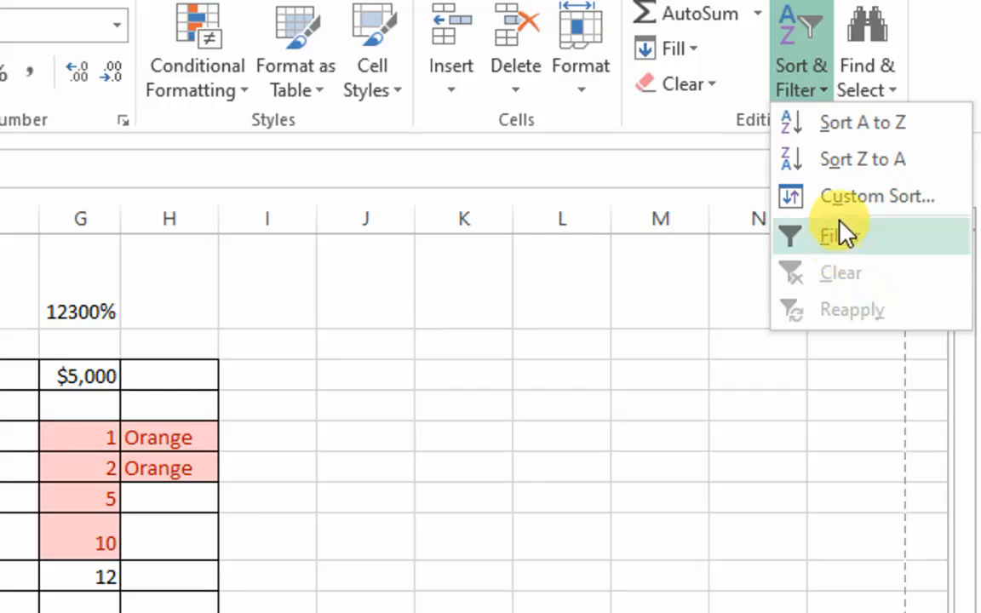
pyautogui.click(387, 545)
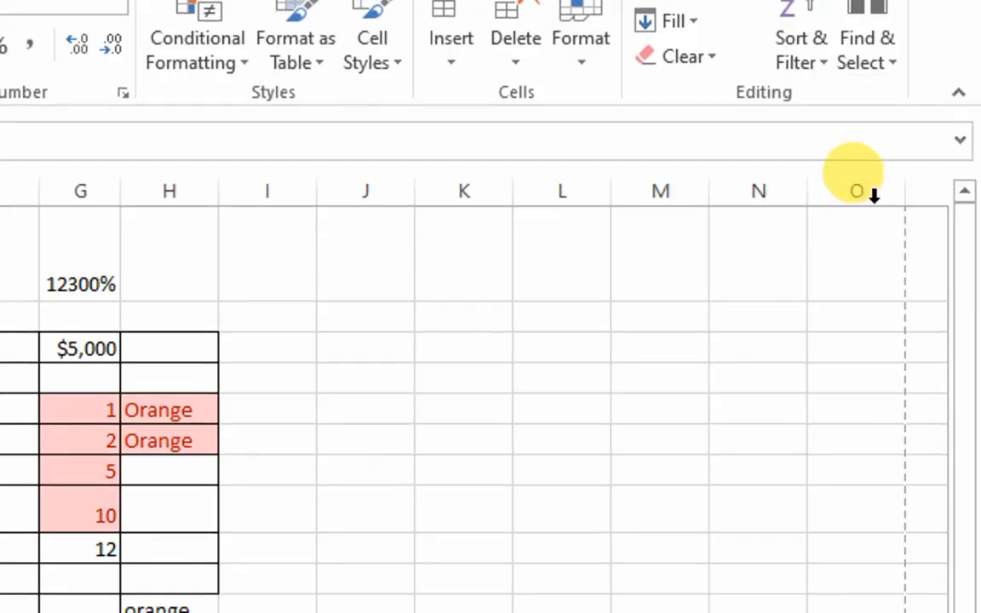
pyautogui.click(826, 93)
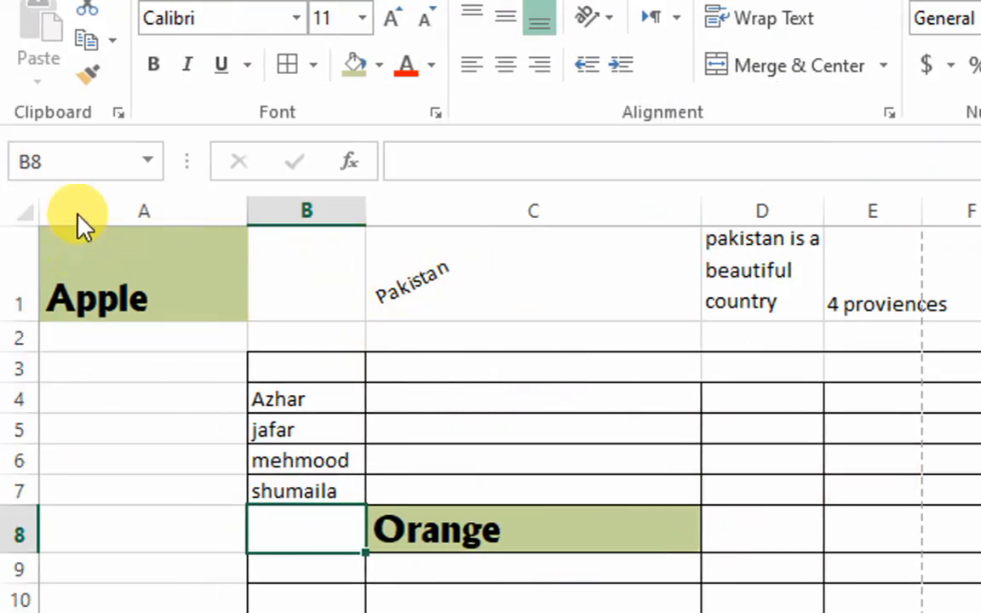
pyautogui.moveTo(59, 207); pyautogui.dragTo(980, 425)
pyautogui.moveTo(841, 425); pyautogui.dragTo(918, 423)
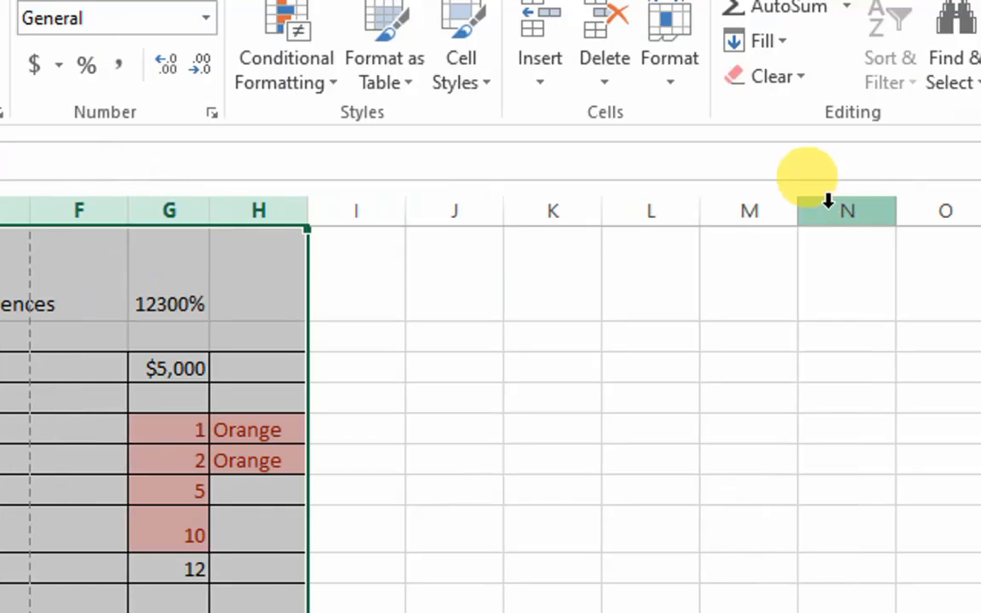
# Select the data range in columns A to H and open the custom sort settings for it.
pyautogui.click(980, 85)
pyautogui.click(663, 181)
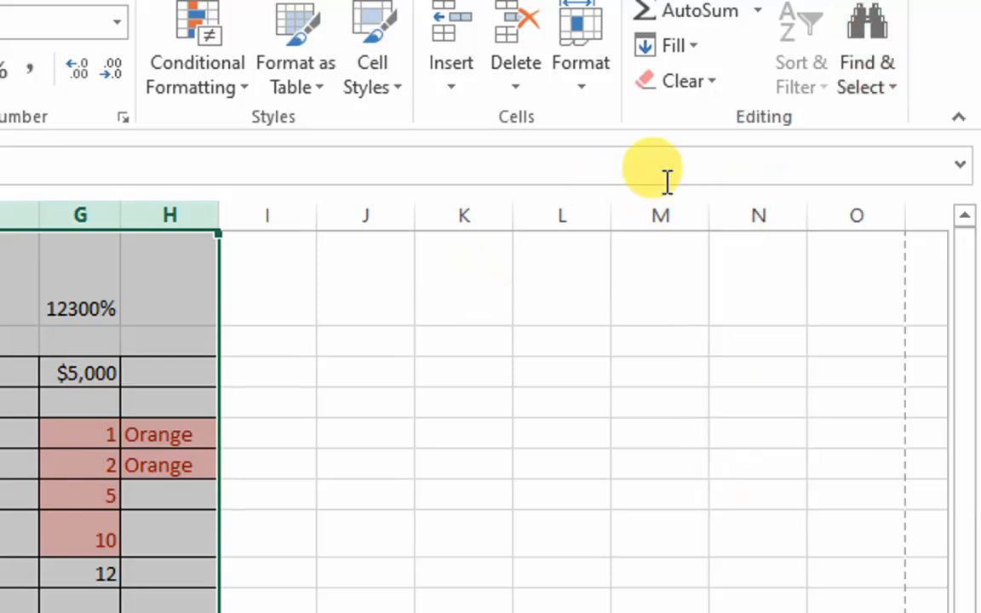
pyautogui.click(247, 364)
pyautogui.moveTo(170, 279); pyautogui.dragTo(0, 612)
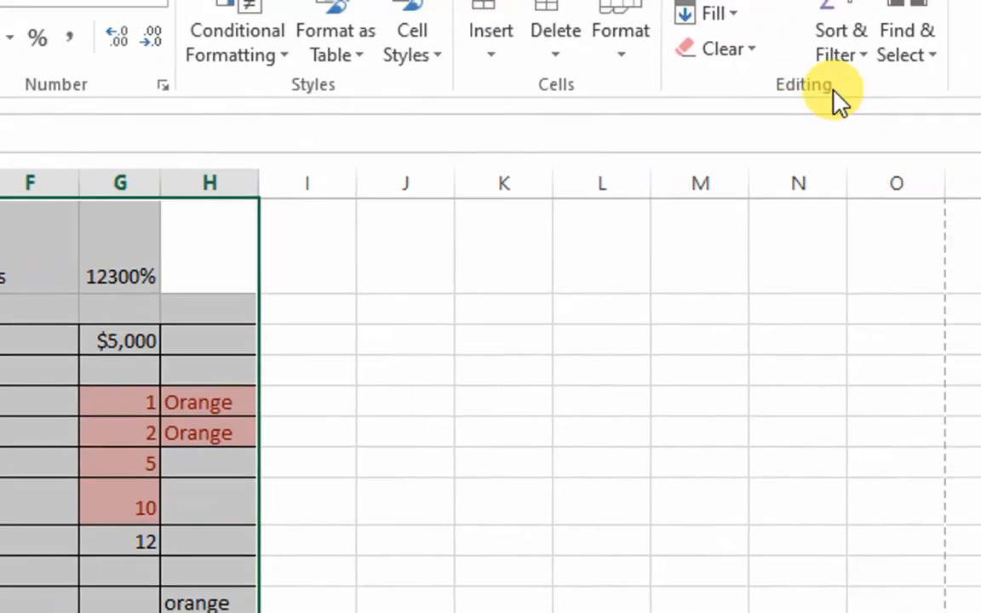
pyautogui.click(980, 0)
pyautogui.click(791, 194)
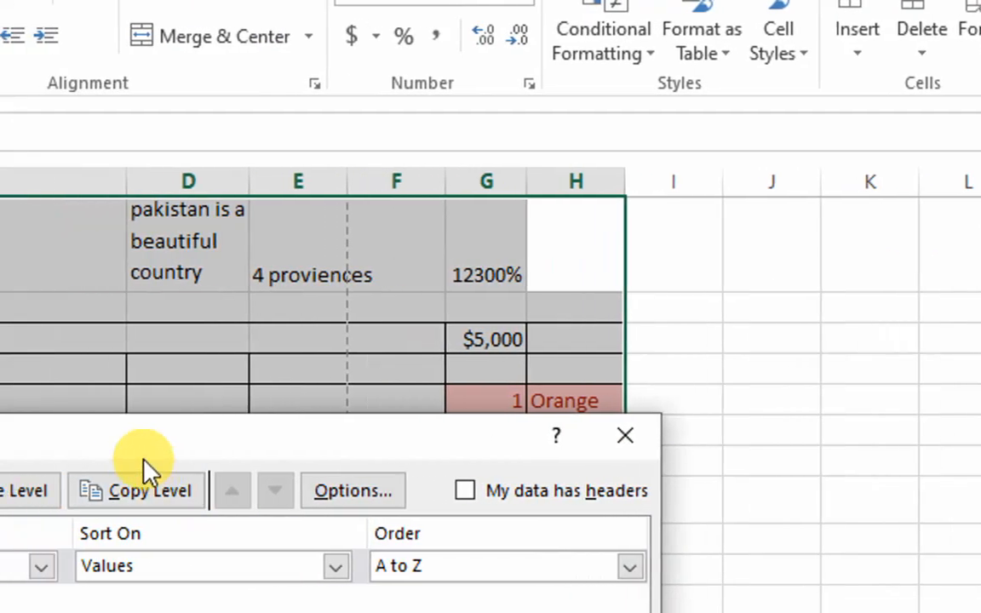
pyautogui.moveTo(131, 440); pyautogui.dragTo(227, 270)
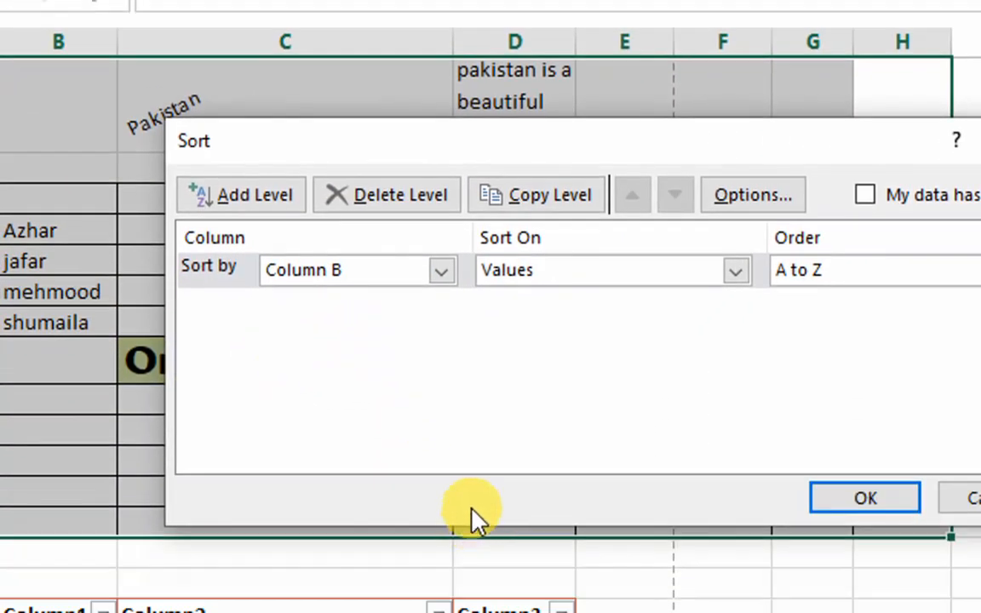
# Sort the selected range by Column G on cell values, from smallest to largest.
pyautogui.click(440, 271)
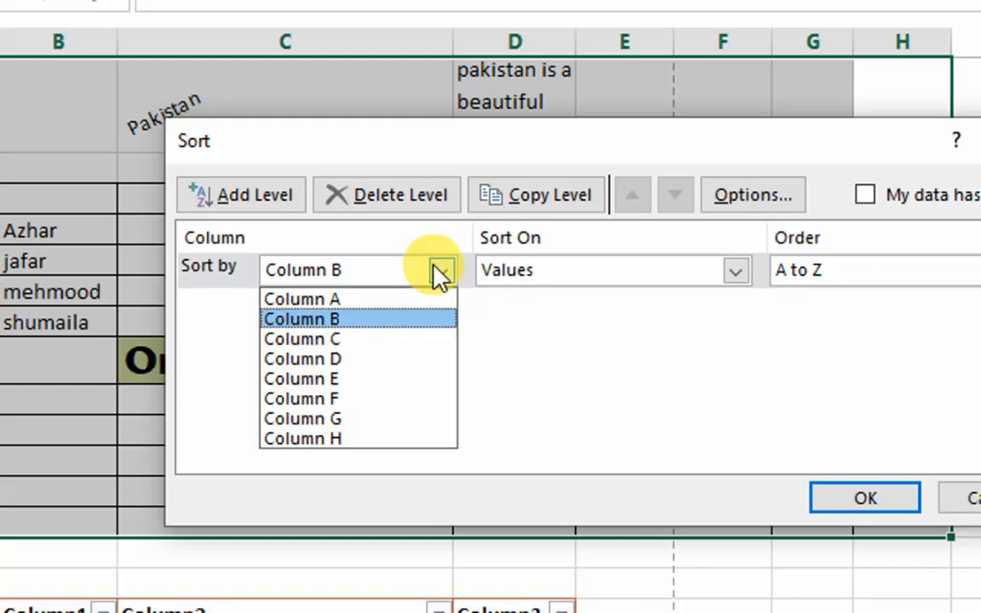
pyautogui.click(396, 255)
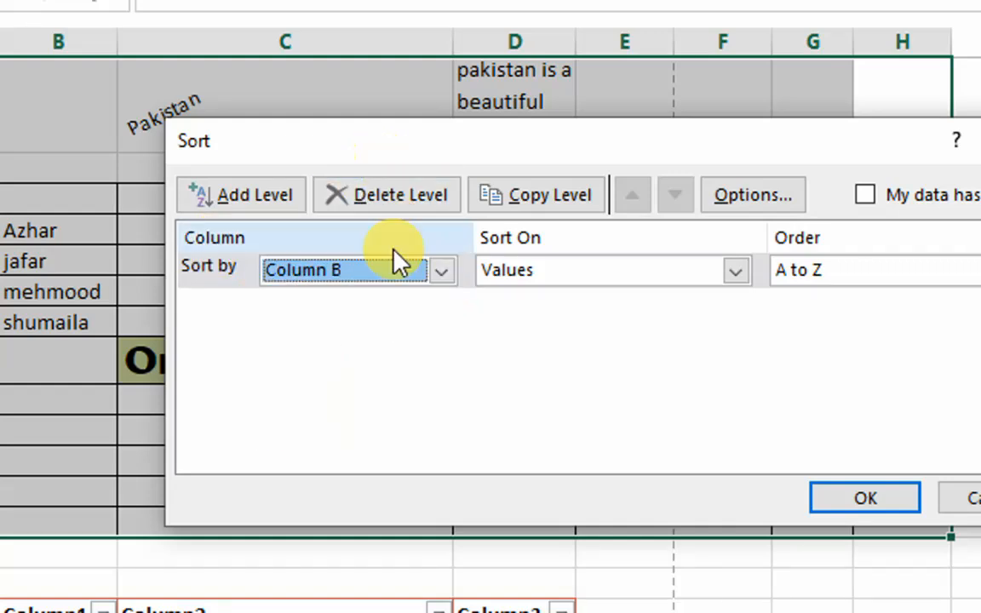
pyautogui.moveTo(427, 149); pyautogui.dragTo(350, 356)
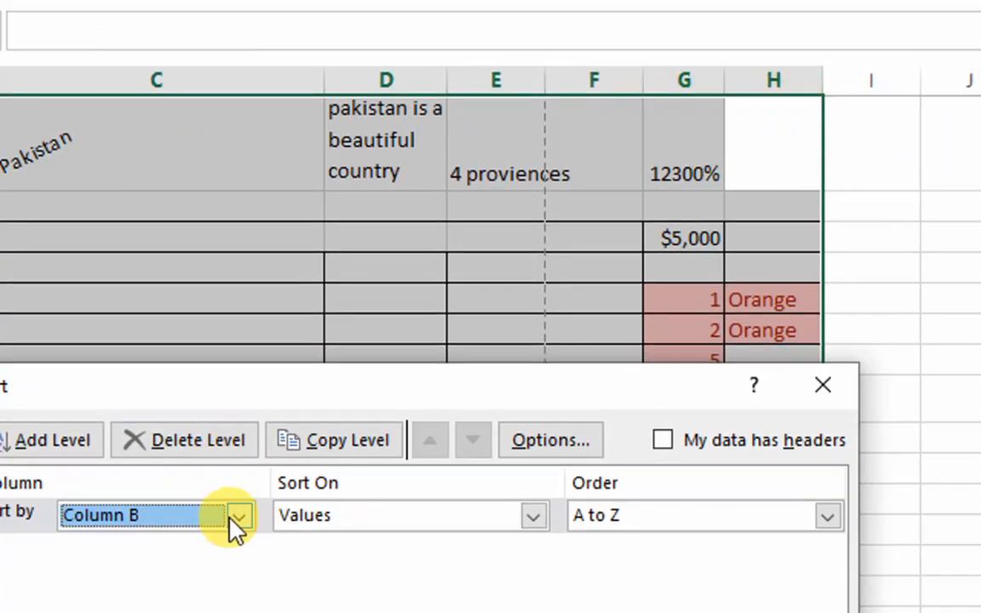
pyautogui.click(238, 516)
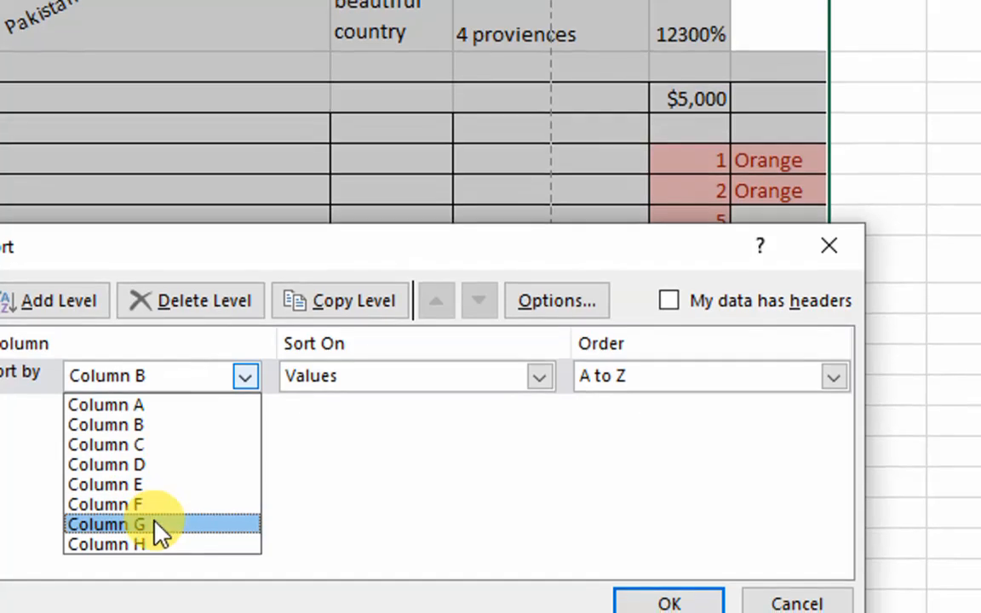
pyautogui.click(156, 523)
pyautogui.click(541, 378)
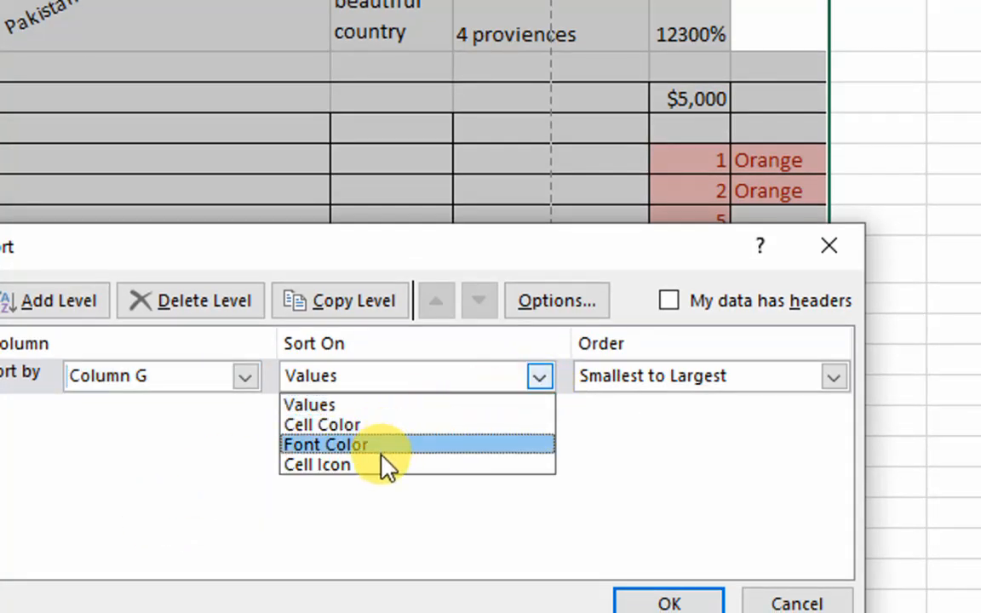
pyautogui.click(385, 409)
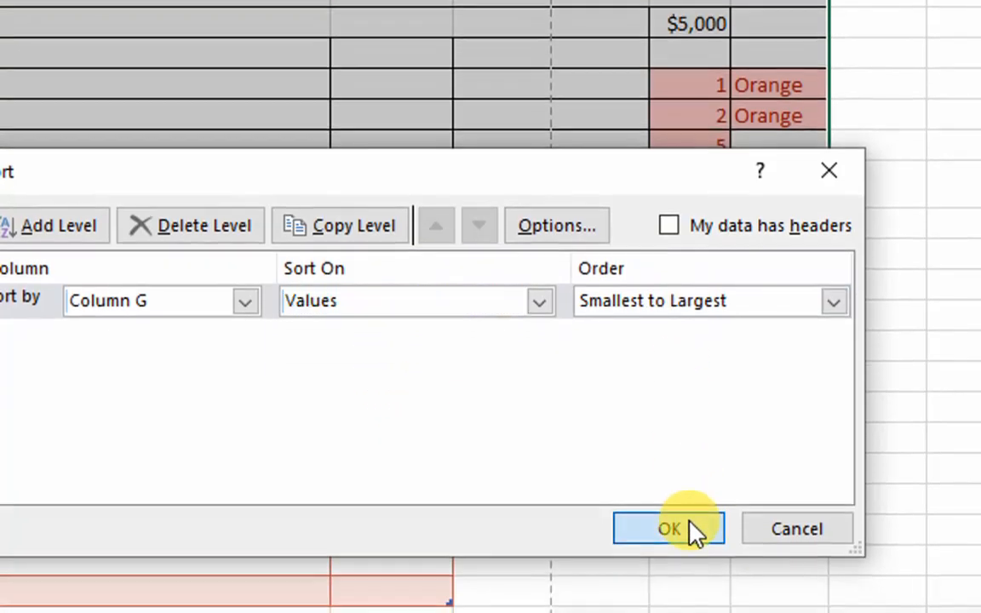
pyautogui.click(685, 602)
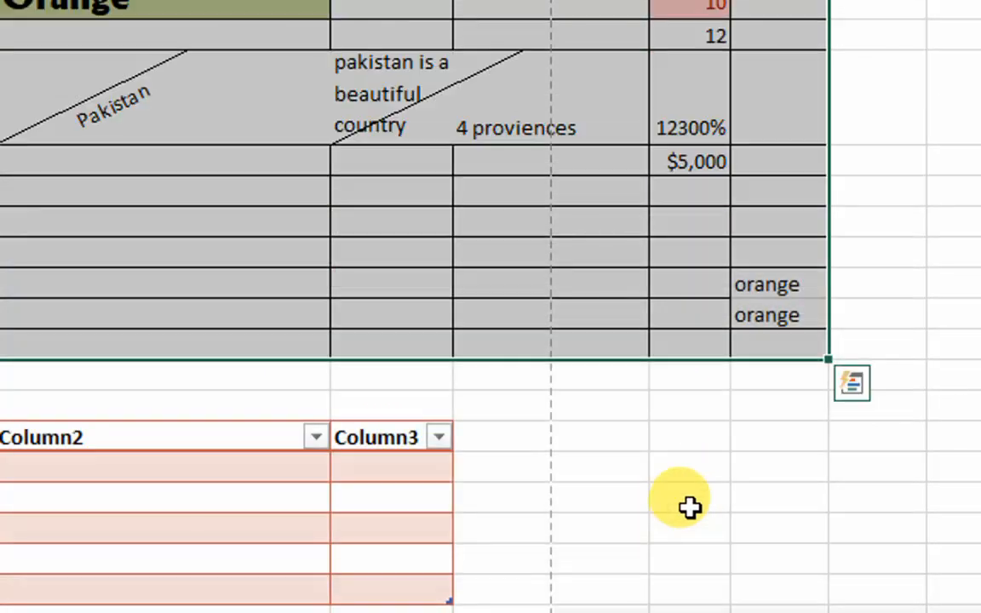
pyautogui.click(781, 249)
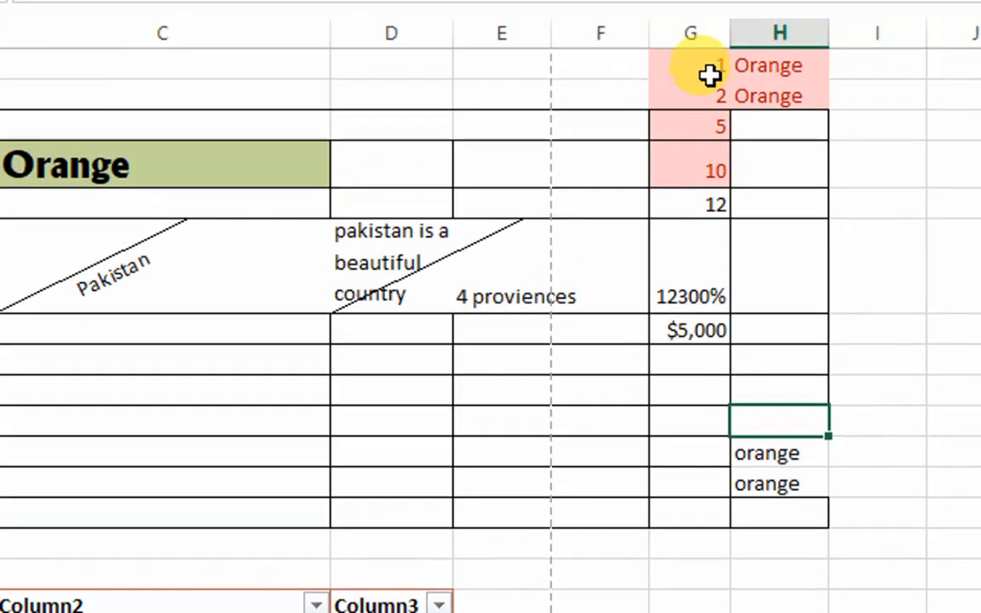
# Search the worksheet for the word "province".
pyautogui.click(696, 352)
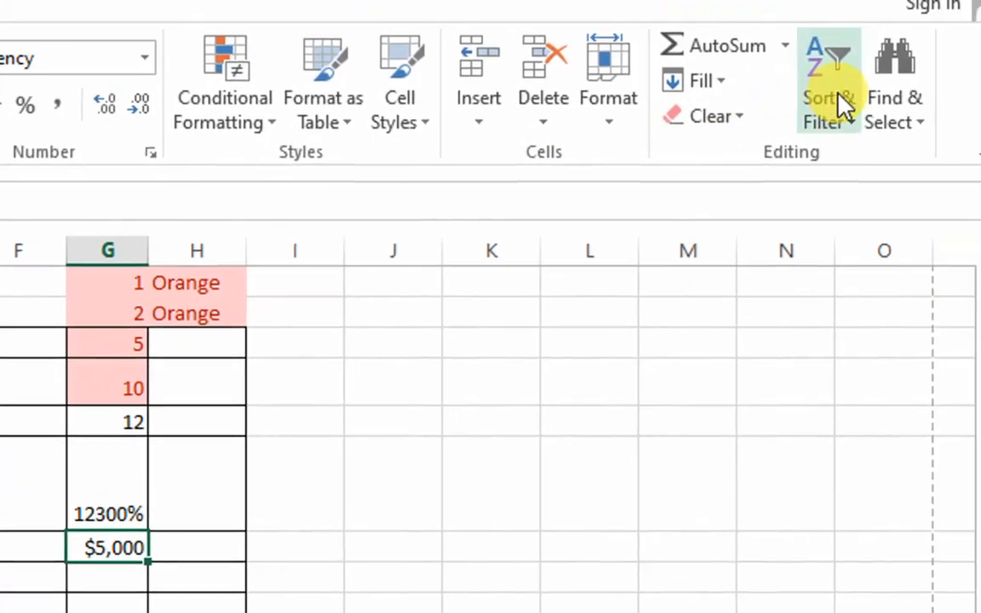
pyautogui.click(888, 122)
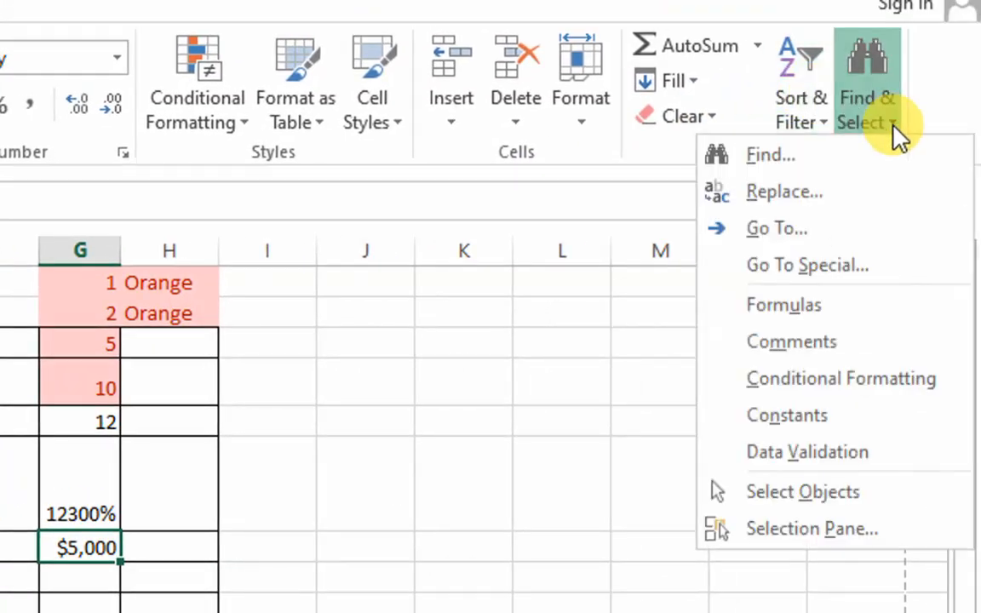
pyautogui.click(817, 162)
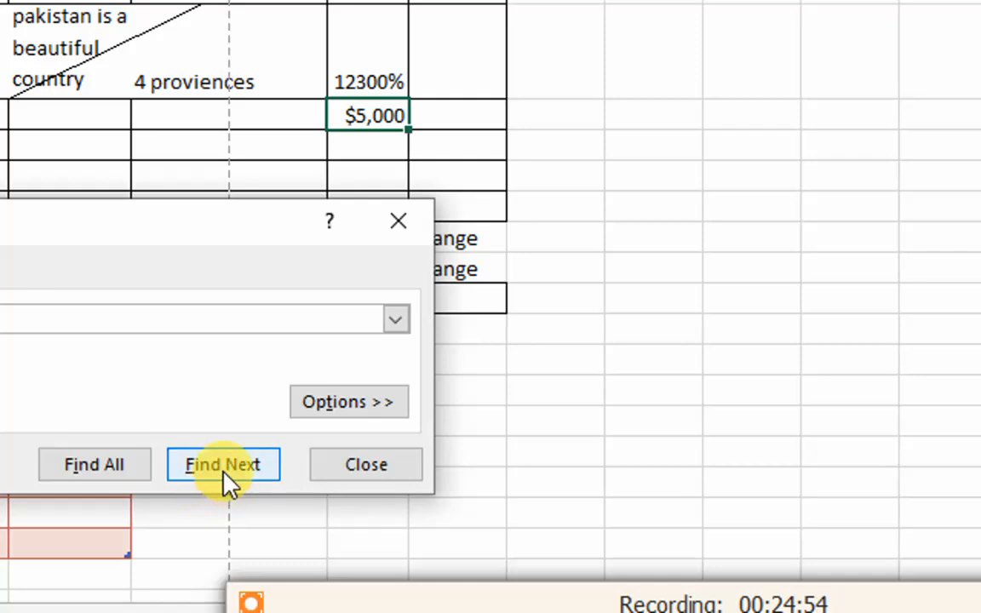
pyautogui.click(226, 477)
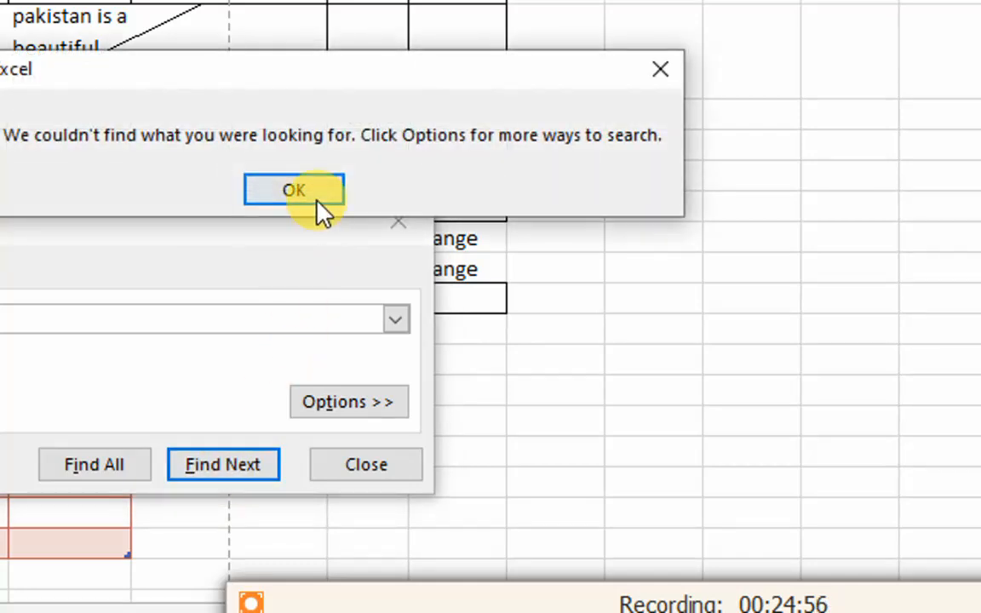
pyautogui.click(293, 190)
# Shorten the "4 proviences" entry in column E to "provience".
pyautogui.doubleClick(216, 87)
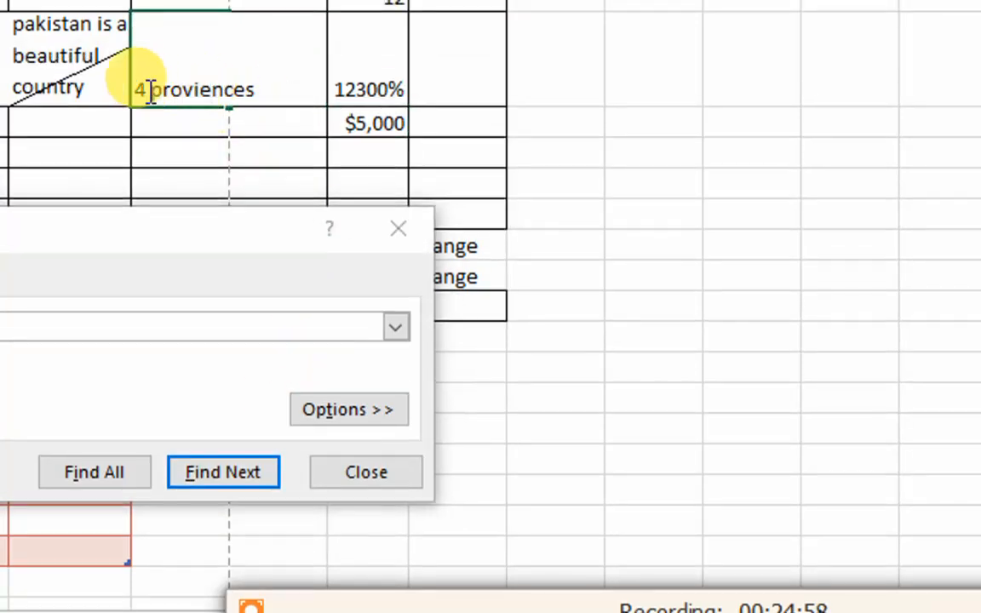
pyautogui.moveTo(153, 91); pyautogui.dragTo(132, 91)
pyautogui.press('BackSpace')
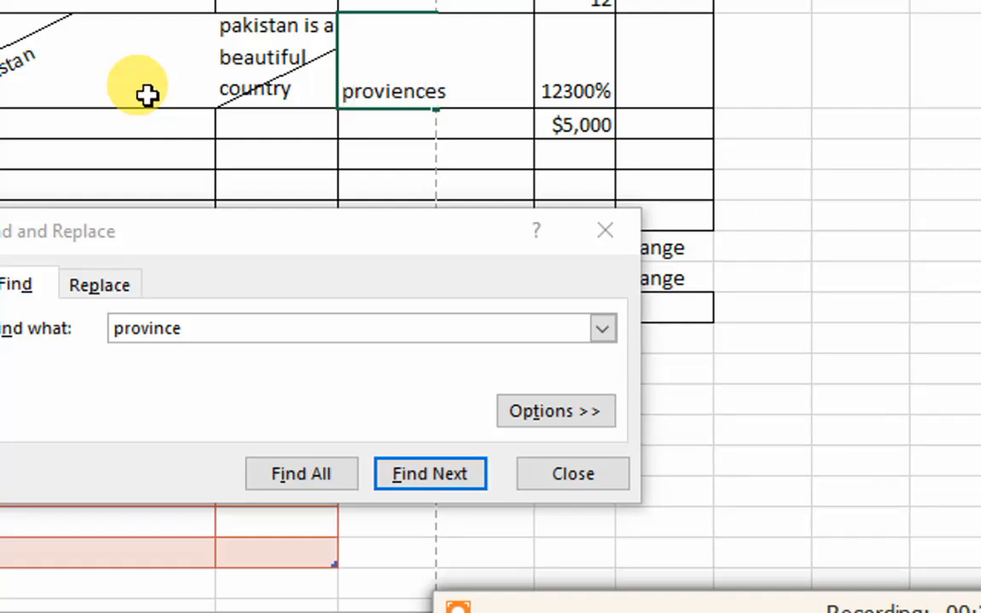
pyautogui.press('Return')
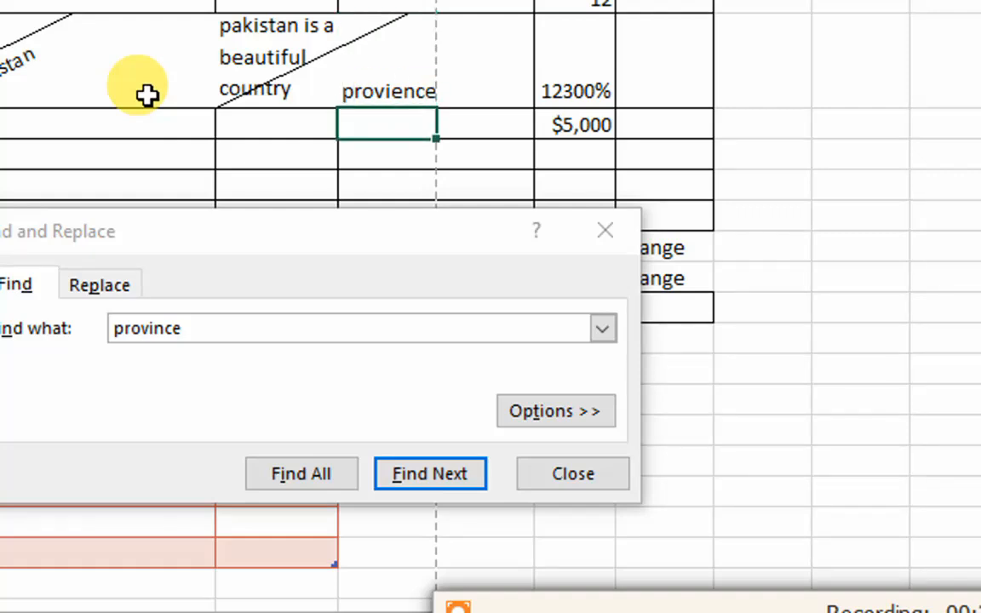
# Repeat the search for "province", and change the search term to "provience" to find the next match.
pyautogui.click(426, 473)
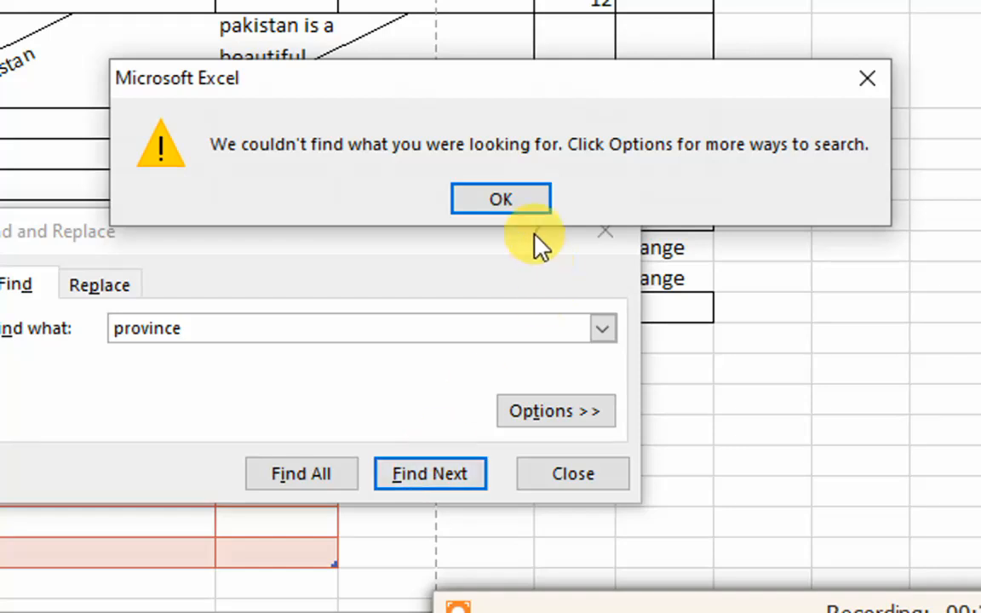
pyautogui.click(528, 208)
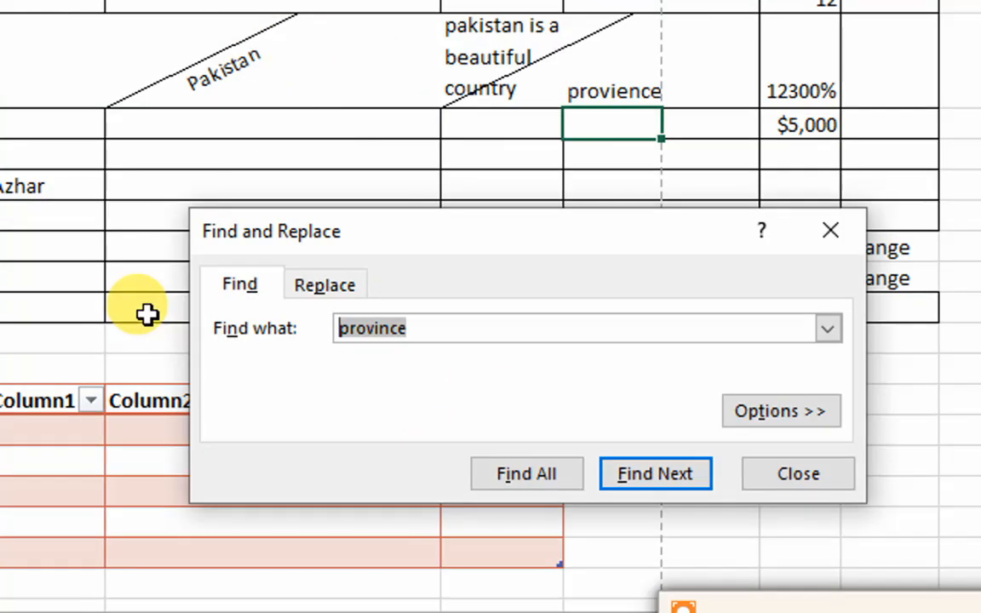
pyautogui.click(380, 328)
pyautogui.write('e')
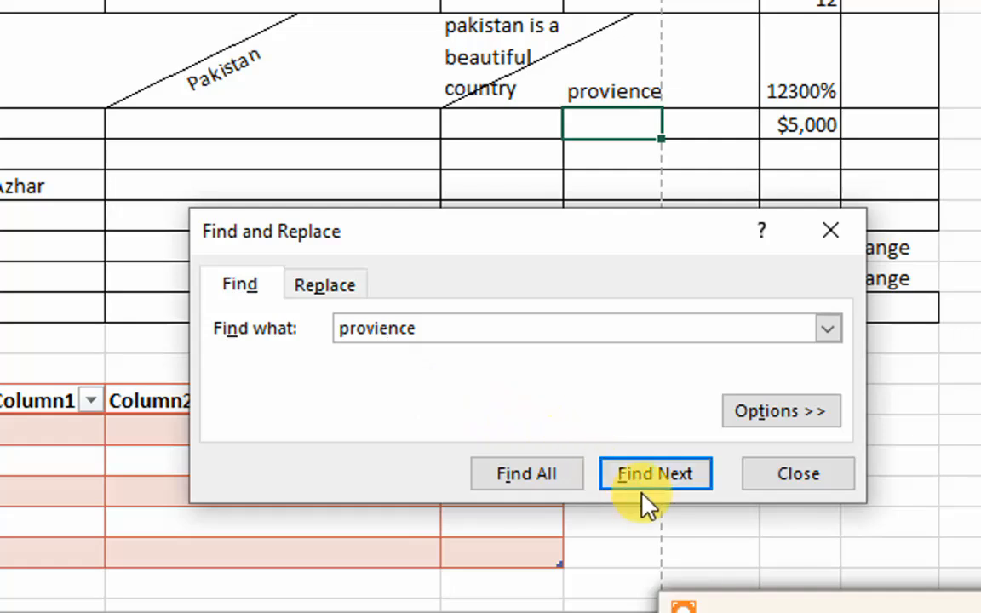
pyautogui.click(647, 474)
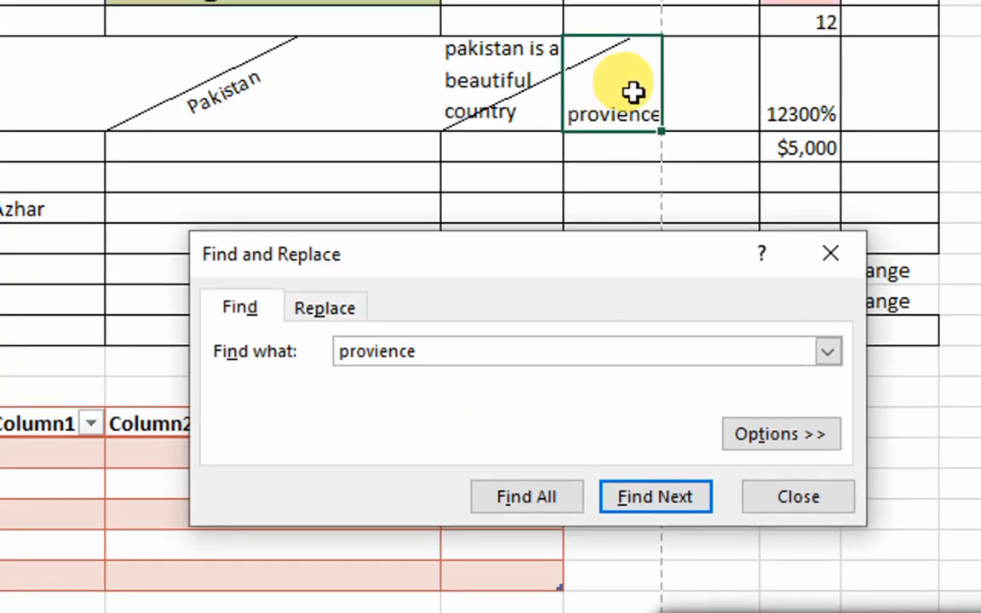
# Replace the found "provience" in column E with "Country" and close Find and Replace.
pyautogui.click(361, 312)
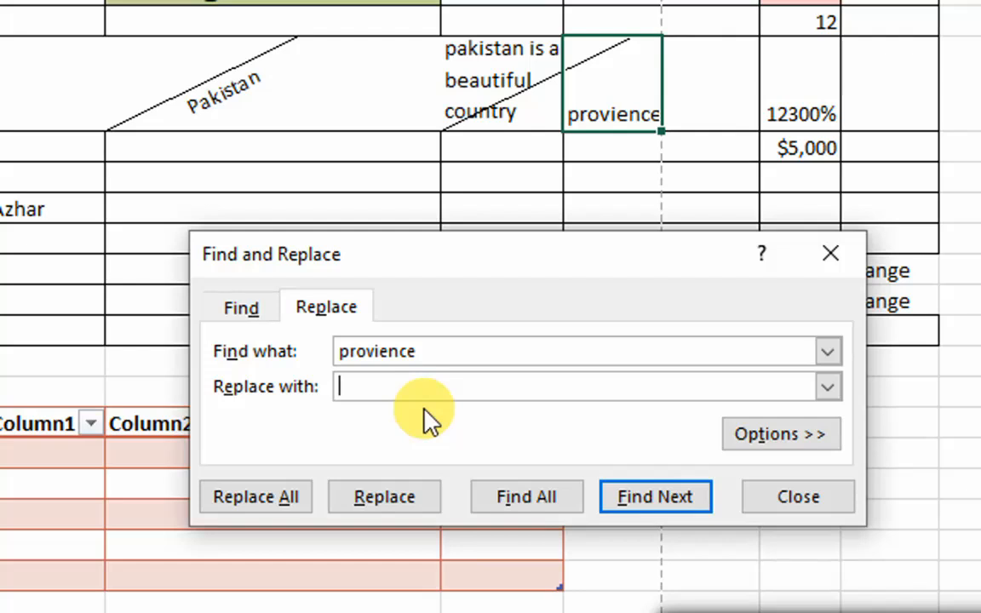
pyautogui.write('Country')
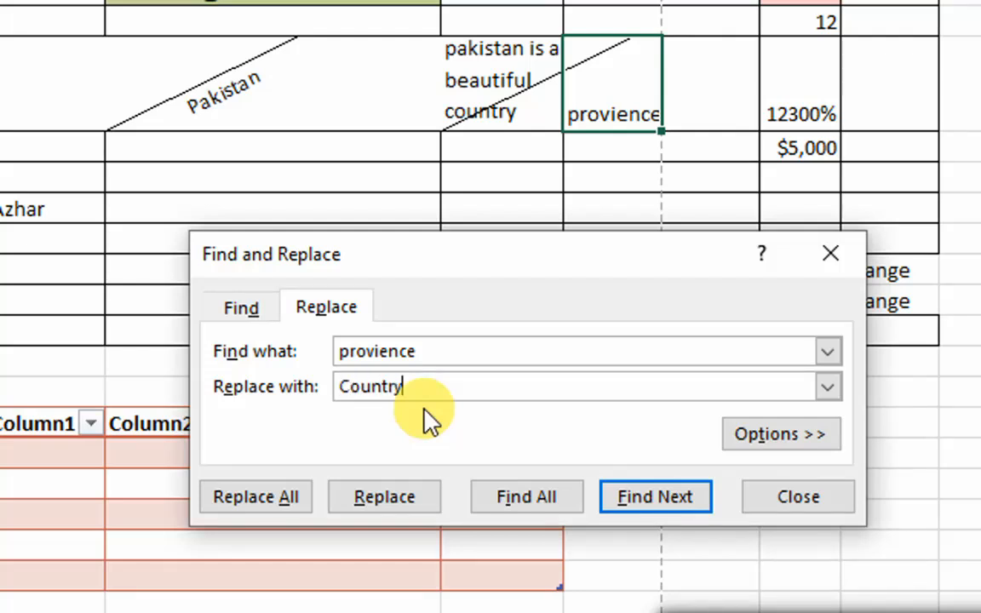
pyautogui.click(394, 500)
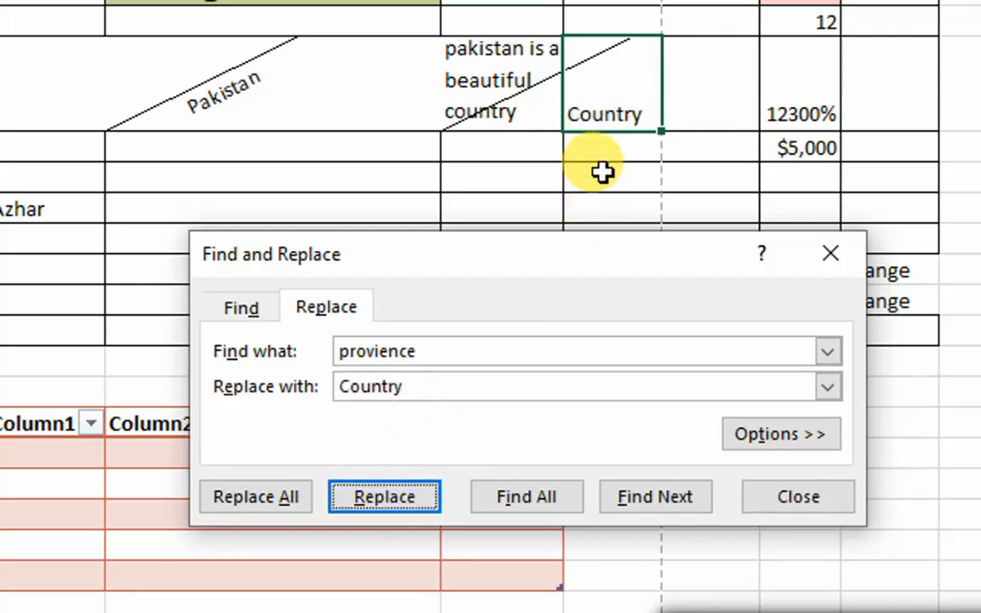
pyautogui.click(618, 120)
pyautogui.click(792, 490)
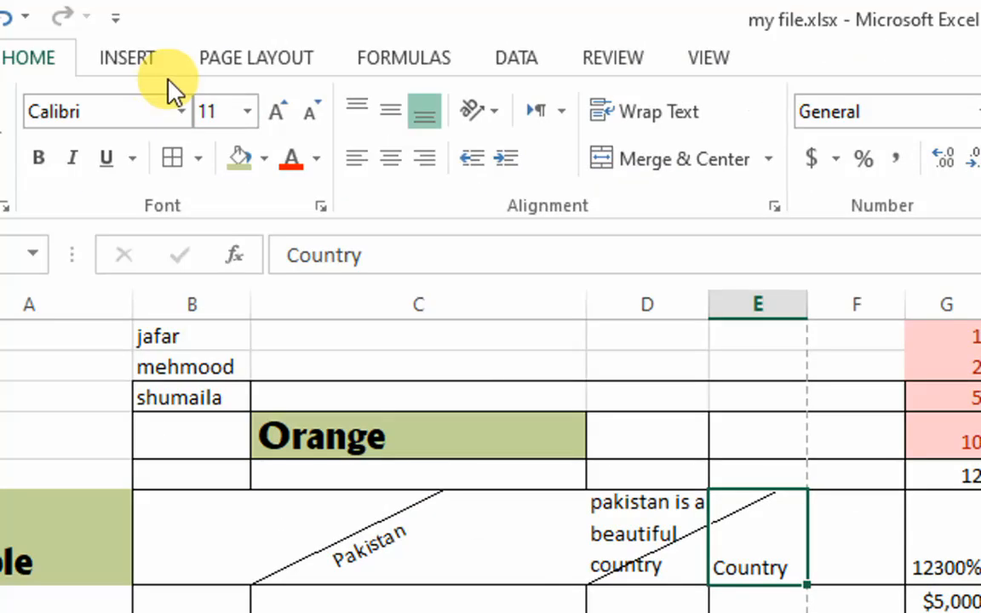
# Look through the available WordArt styles, built-in equations and symbols that can be inserted.
pyautogui.click(130, 61)
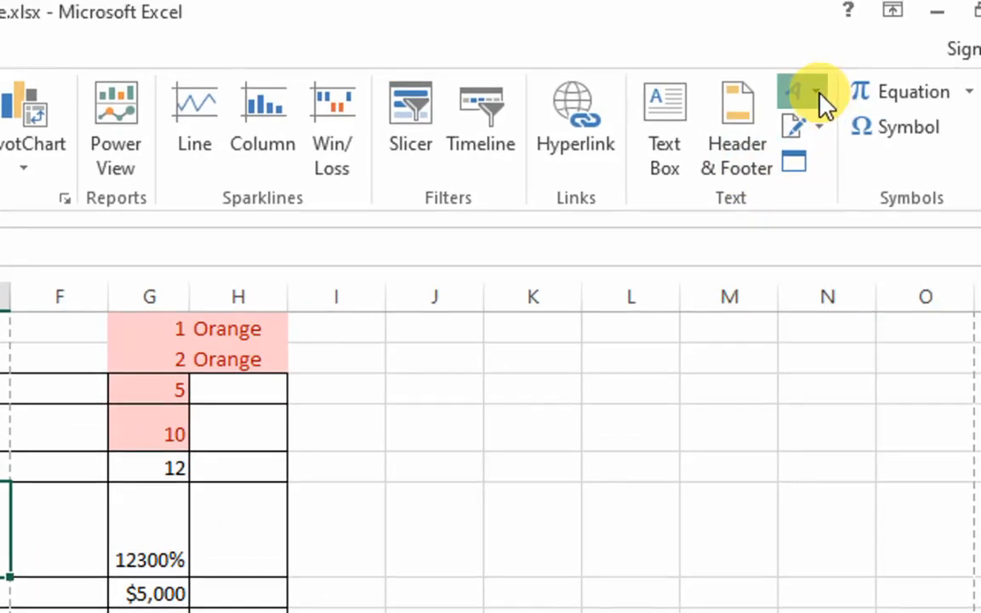
pyautogui.click(819, 101)
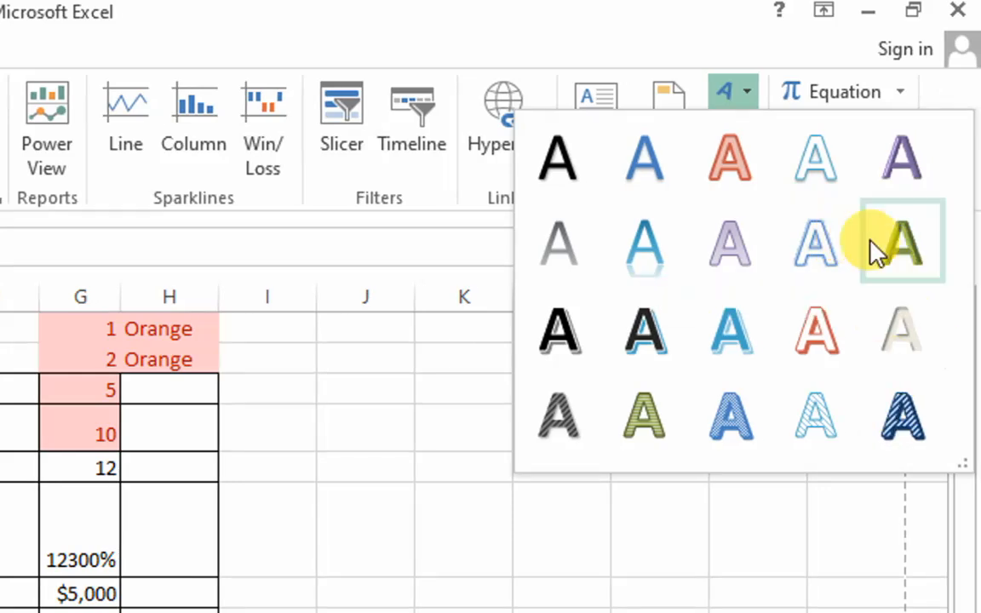
pyautogui.click(460, 398)
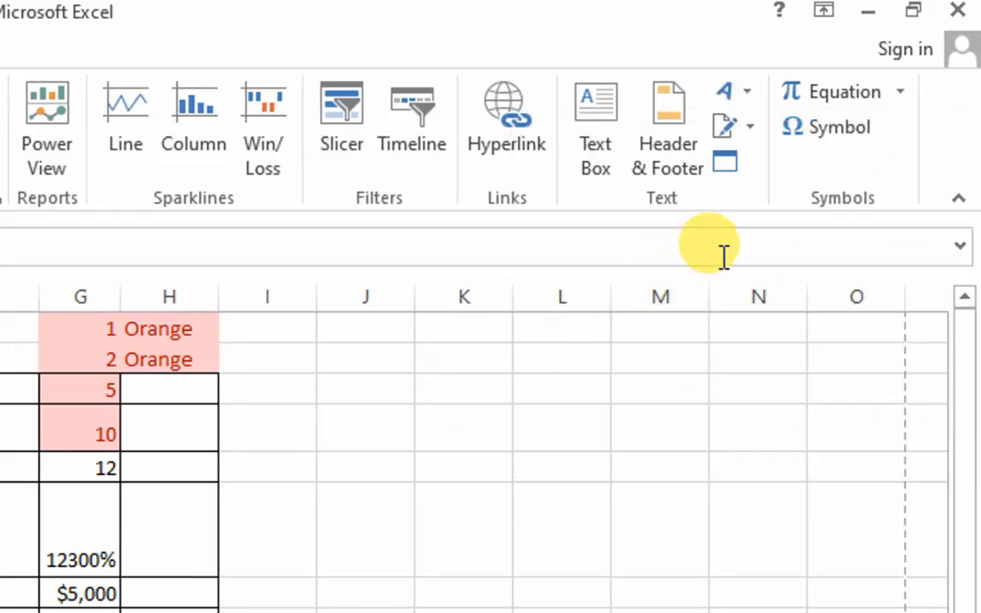
pyautogui.click(899, 94)
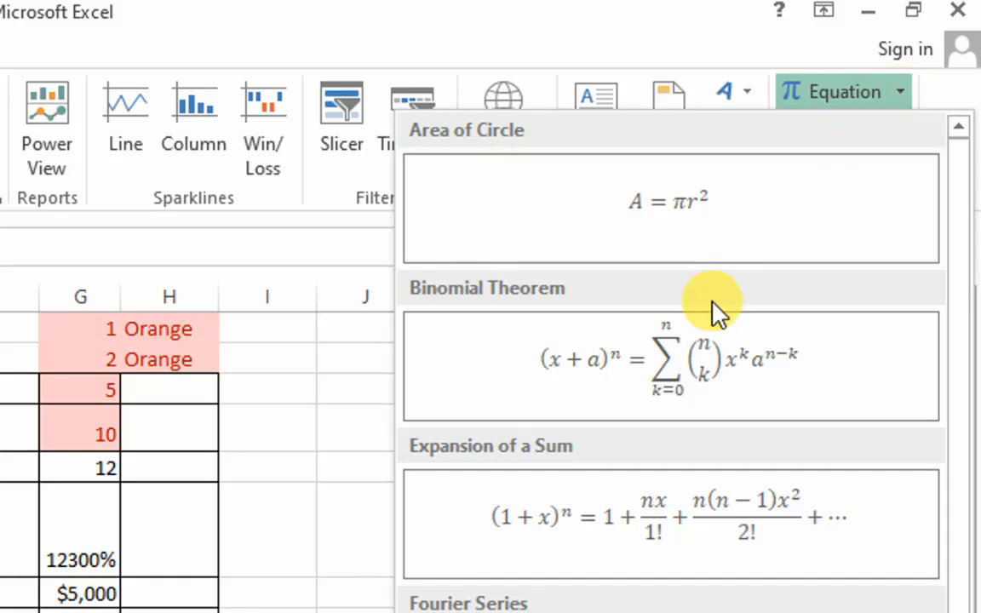
pyautogui.scroll(-3, 694, 430)
pyautogui.scroll(3, 685, 477)
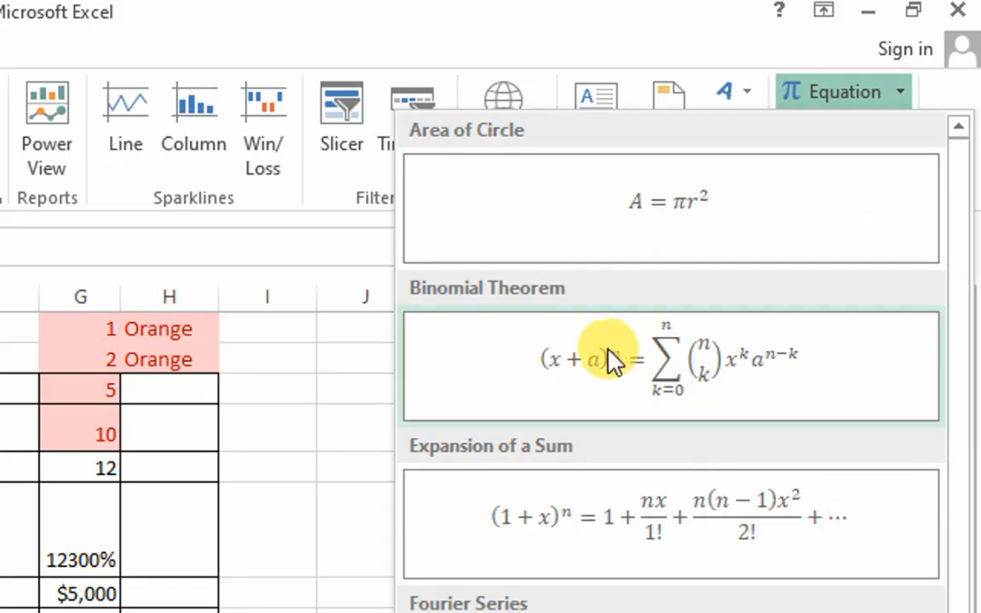
pyautogui.click(593, 17)
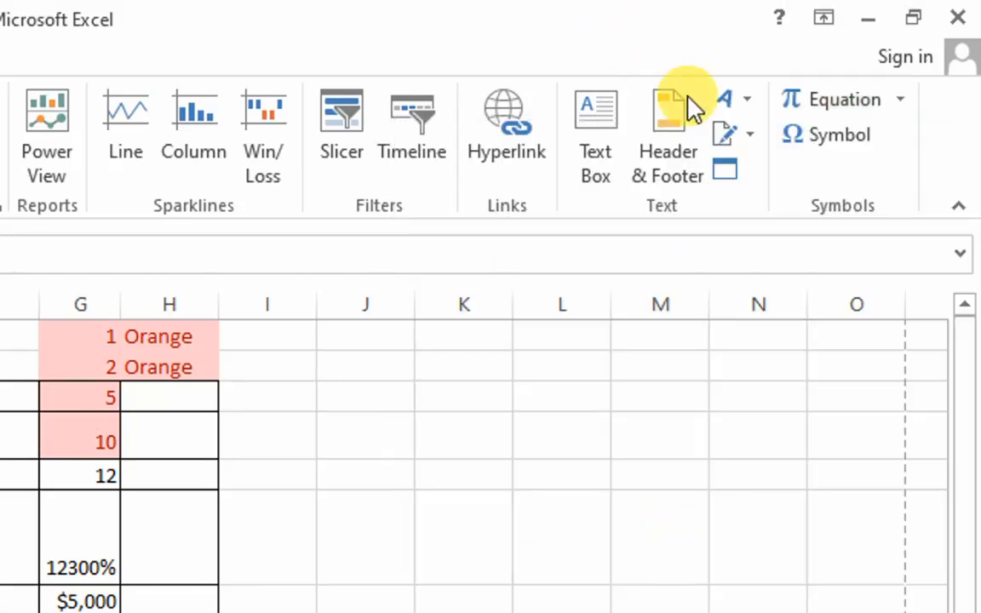
pyautogui.click(834, 145)
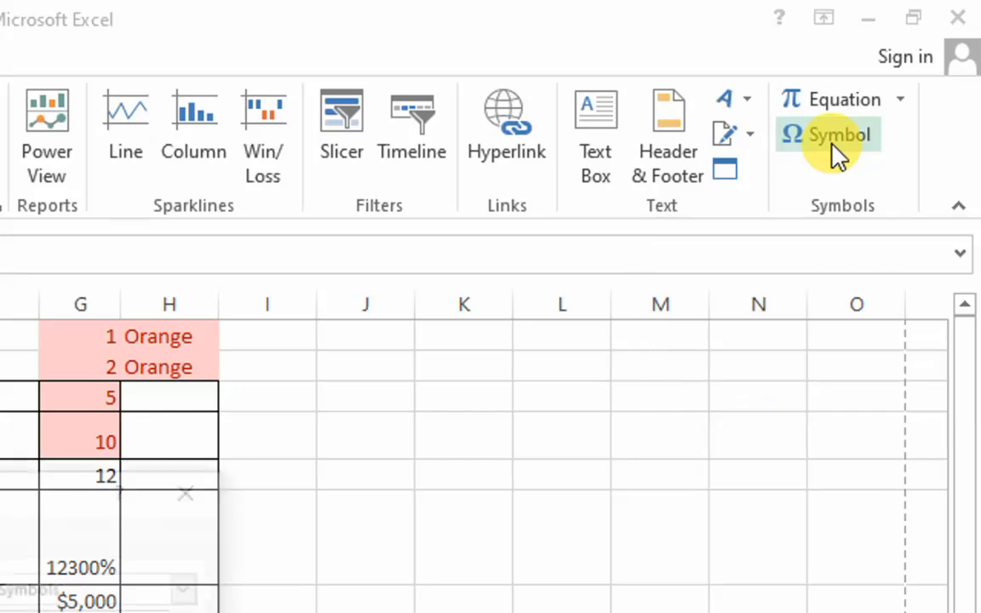
pyautogui.click(202, 489)
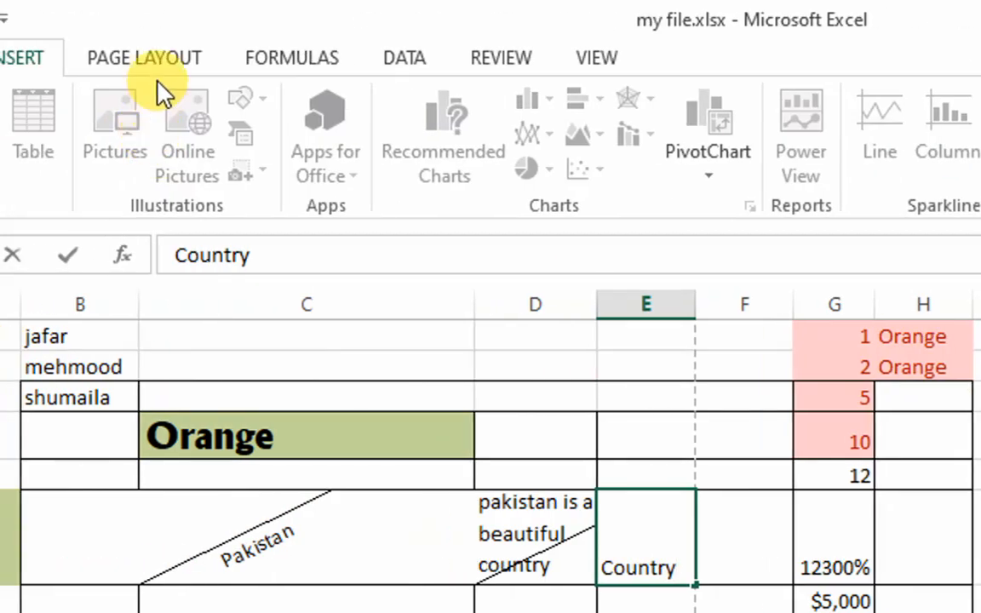
# Look through the commands available for page layout, formulas, data, review and view, with cell H6 selected.
pyautogui.click(153, 57)
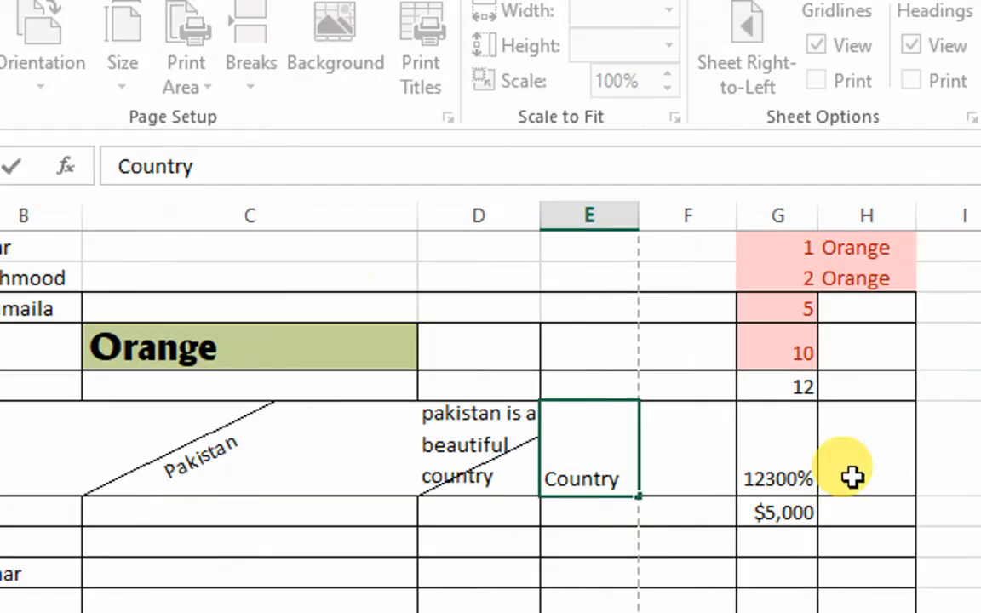
pyautogui.click(904, 569)
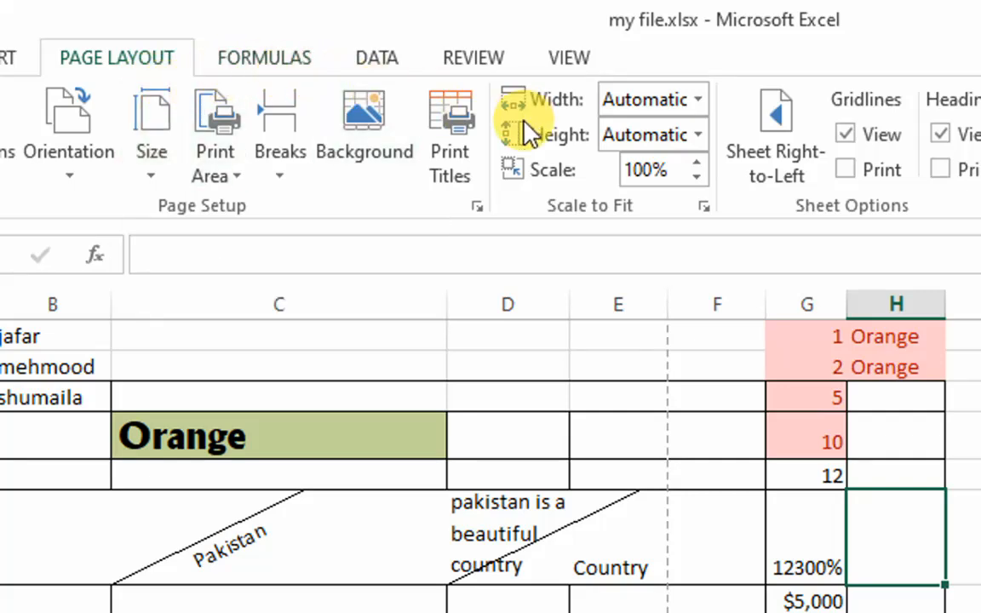
pyautogui.click(305, 62)
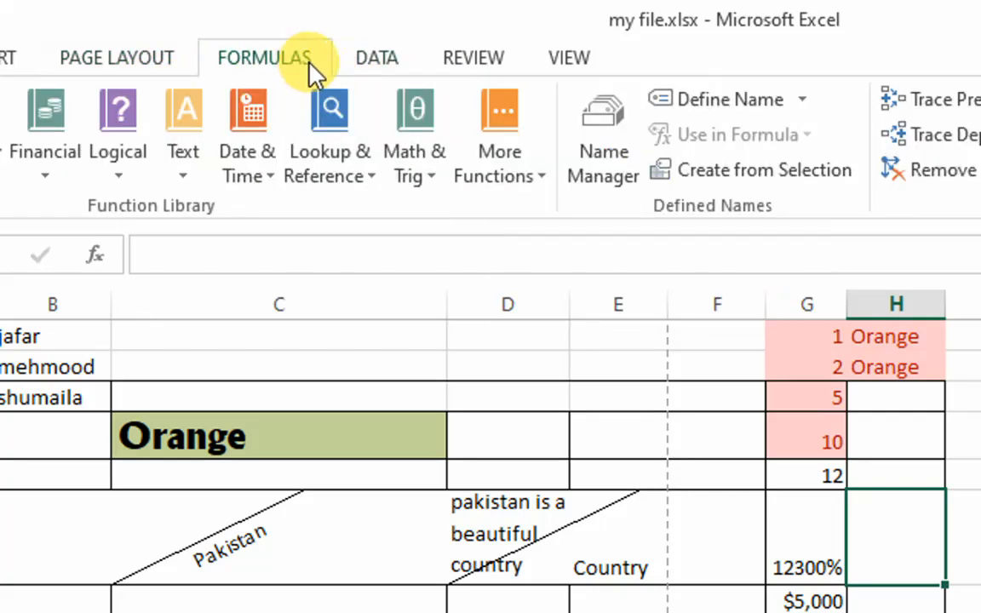
pyautogui.click(394, 68)
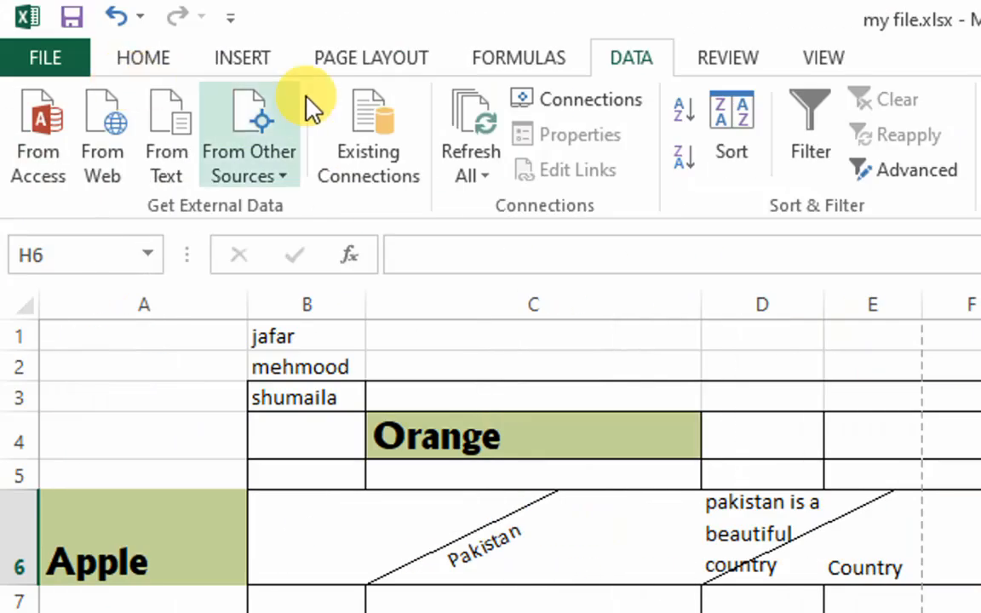
pyautogui.click(727, 58)
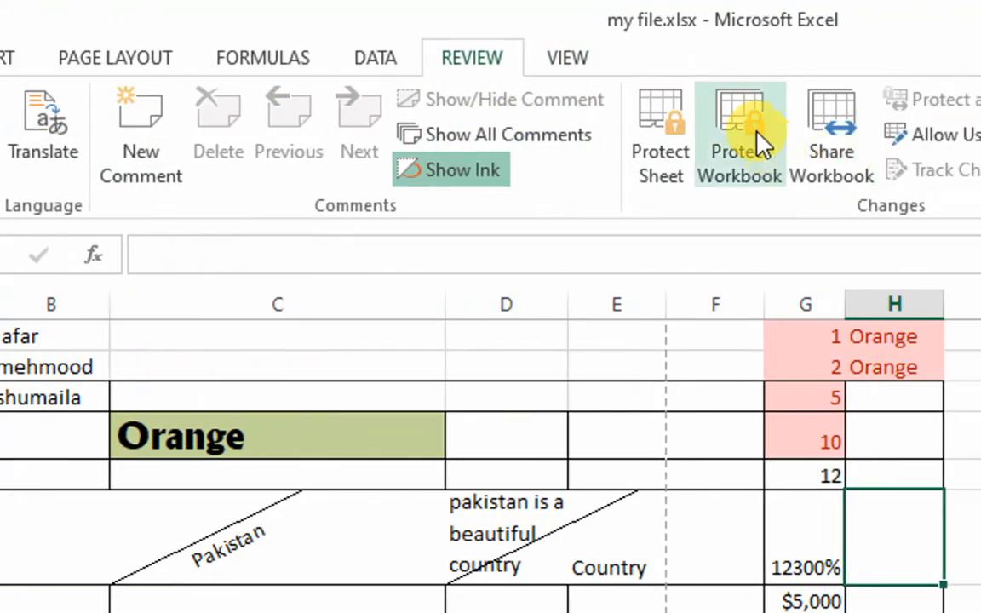
pyautogui.click(564, 60)
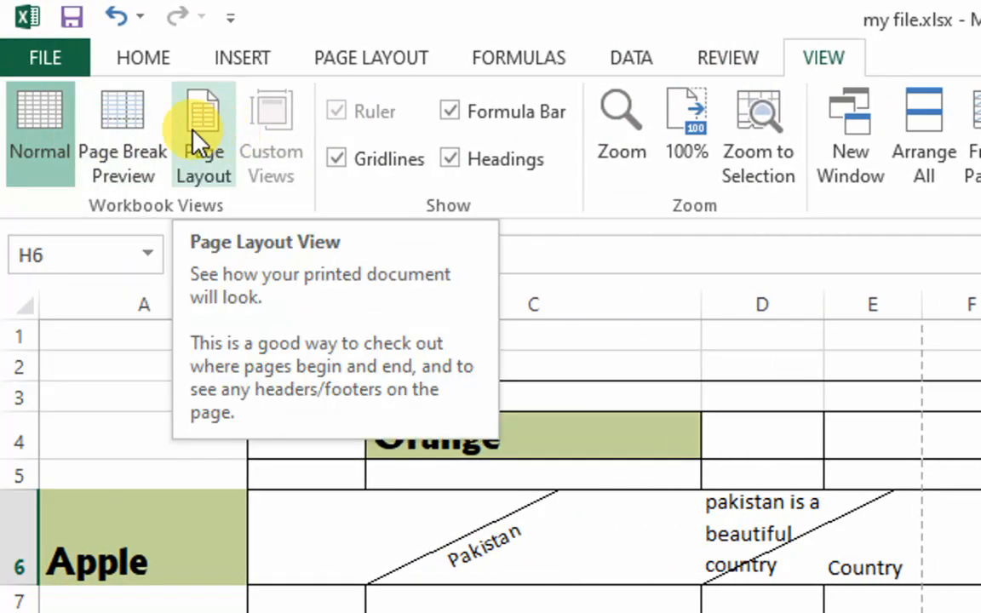
pyautogui.click(411, 73)
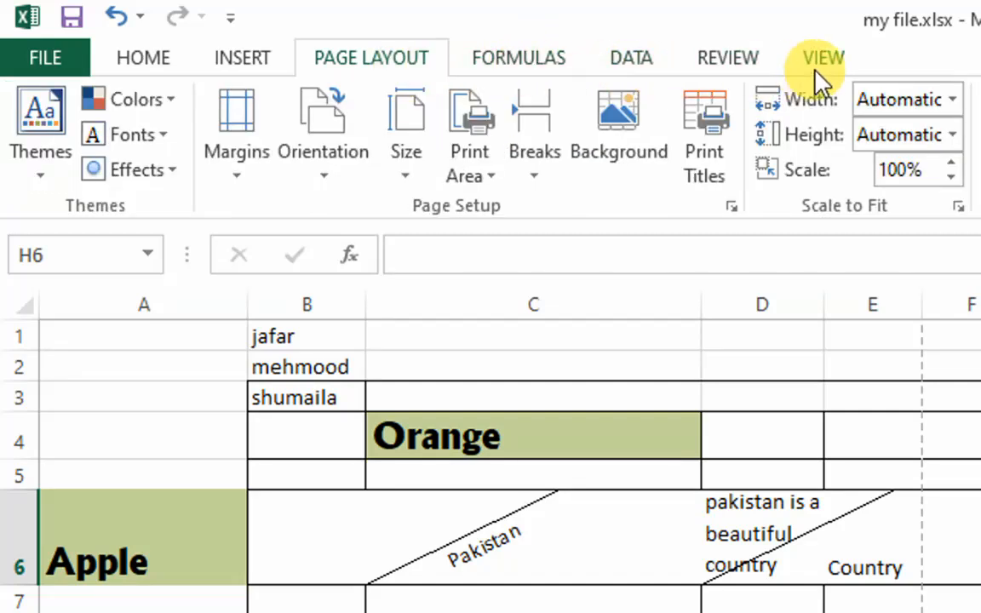
pyautogui.click(801, 53)
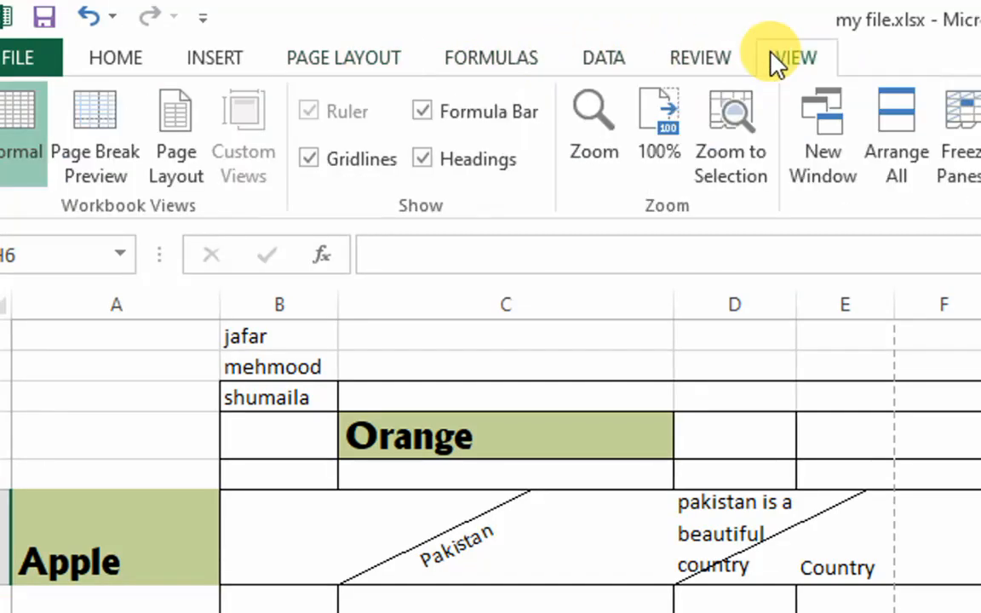
# Look through the most recently used functions in Insert Function for cell A12, and close it without inserting any.
pyautogui.click(521, 68)
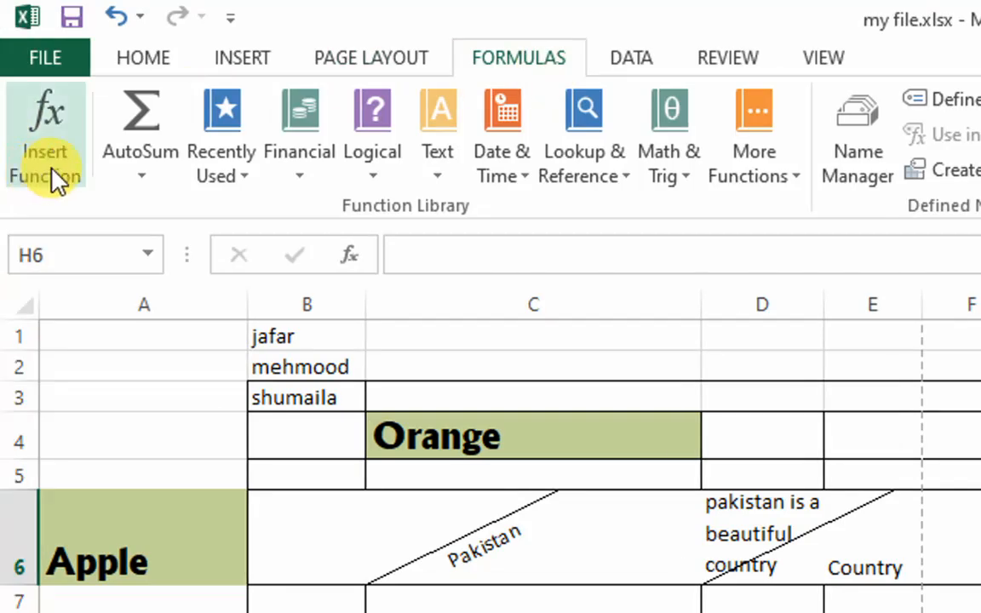
pyautogui.scroll(-4, 142, 440)
pyautogui.scroll(2, 151, 452)
pyautogui.click(154, 494)
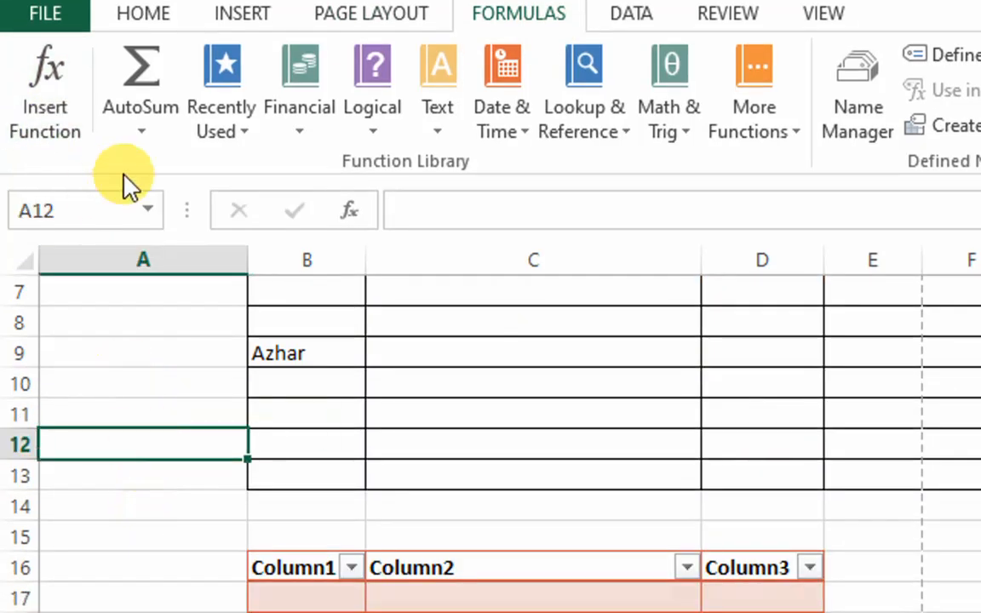
pyautogui.click(68, 126)
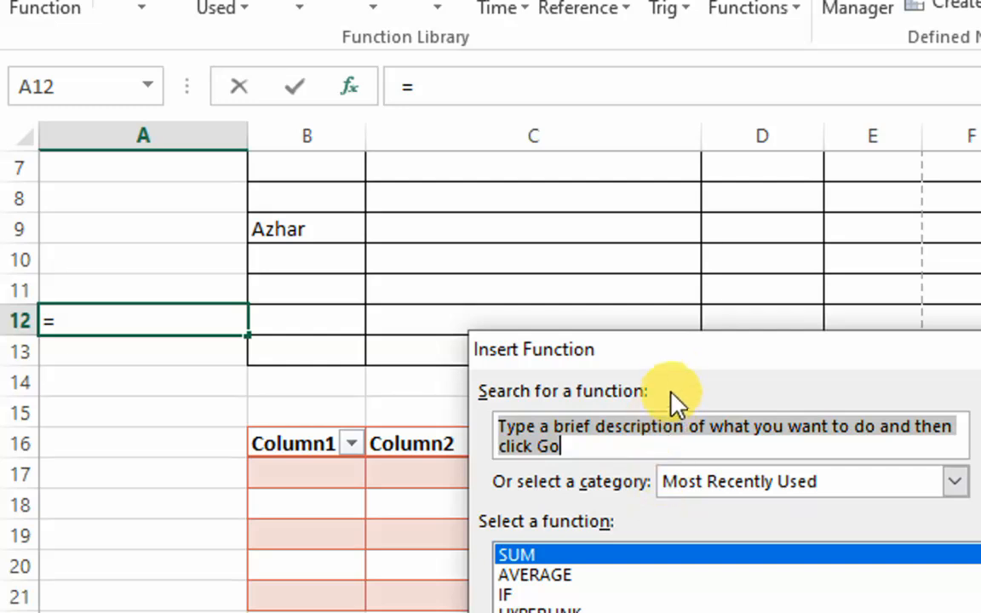
pyautogui.scroll(-1, 853, 466)
pyautogui.scroll(1, 776, 487)
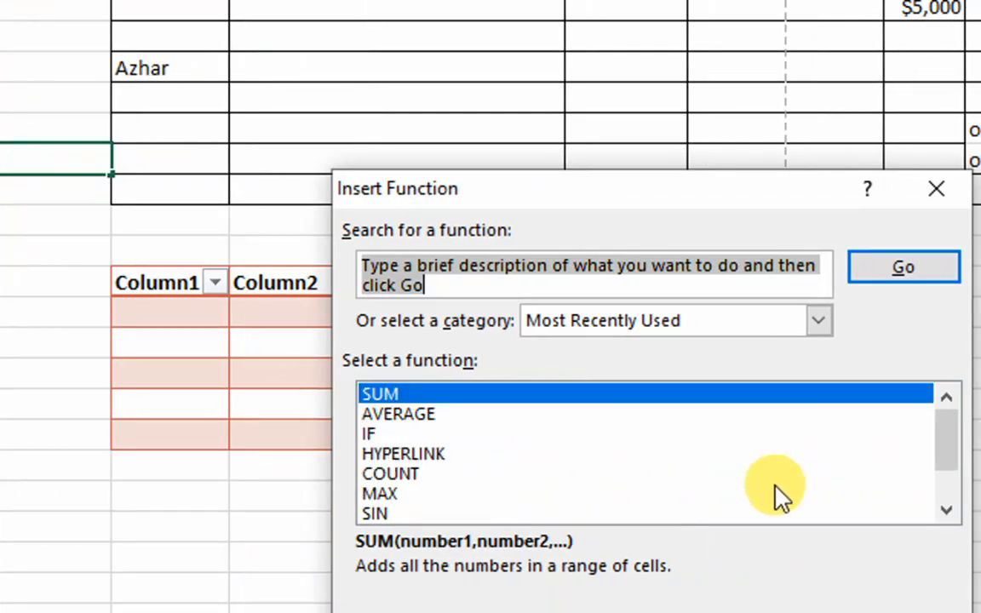
pyautogui.scroll(-1, 508, 447)
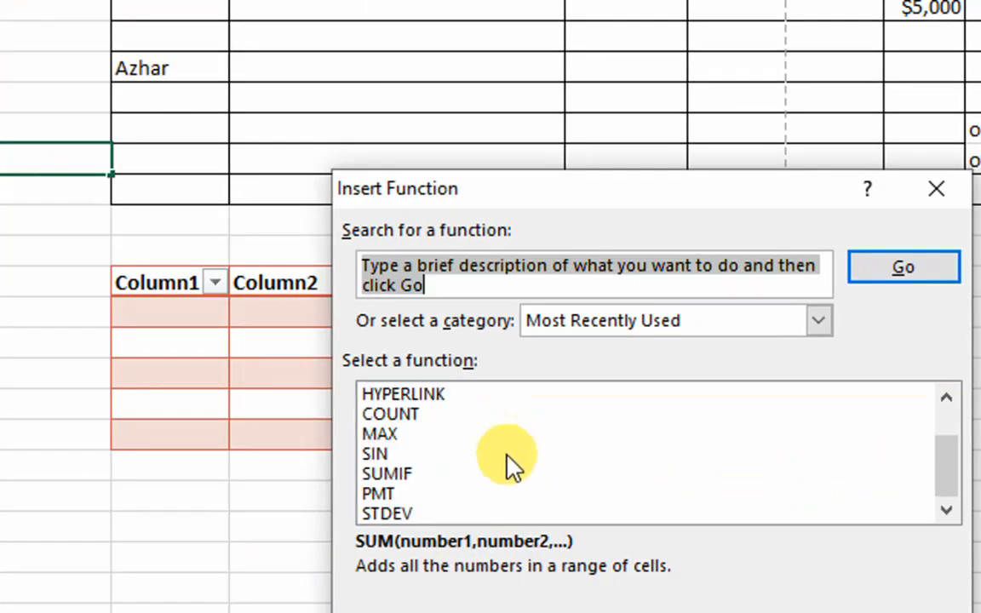
pyautogui.scroll(1, 507, 448)
pyautogui.click(818, 193)
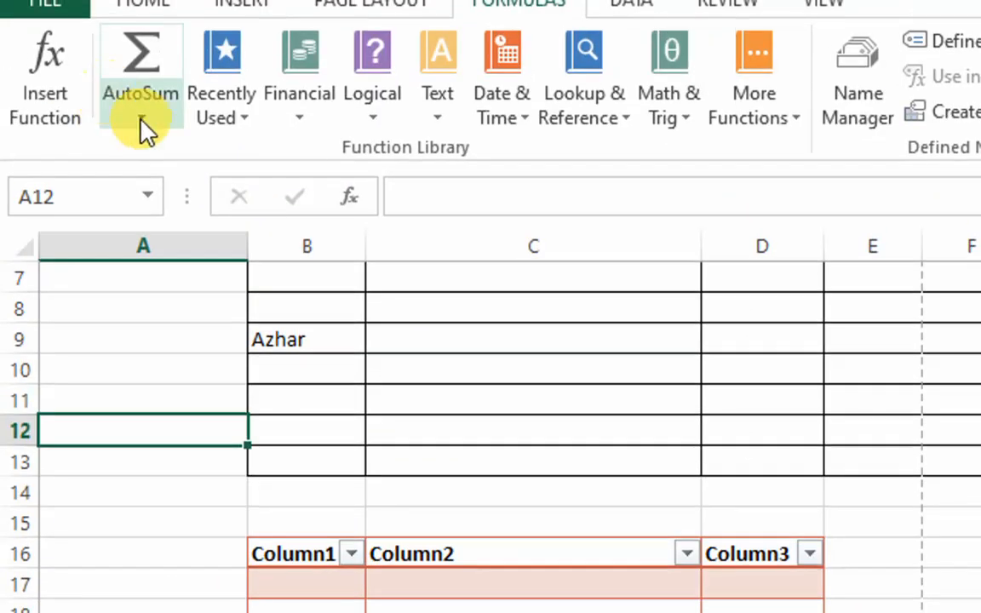
# Look through the AutoSum, recently used, financial, logical, text, and date and time functions in the function library.
pyautogui.click(139, 117)
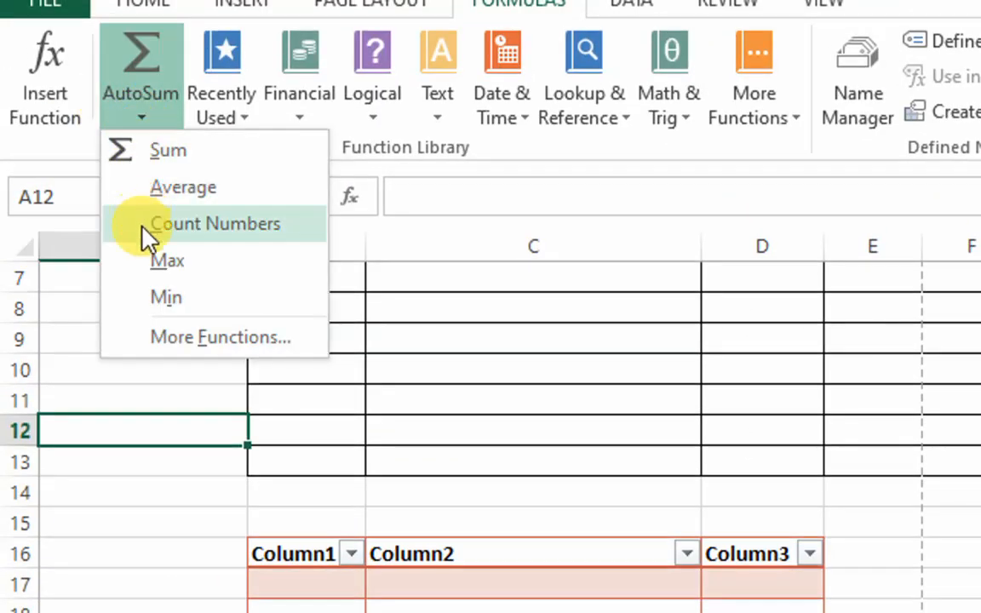
pyautogui.click(252, 115)
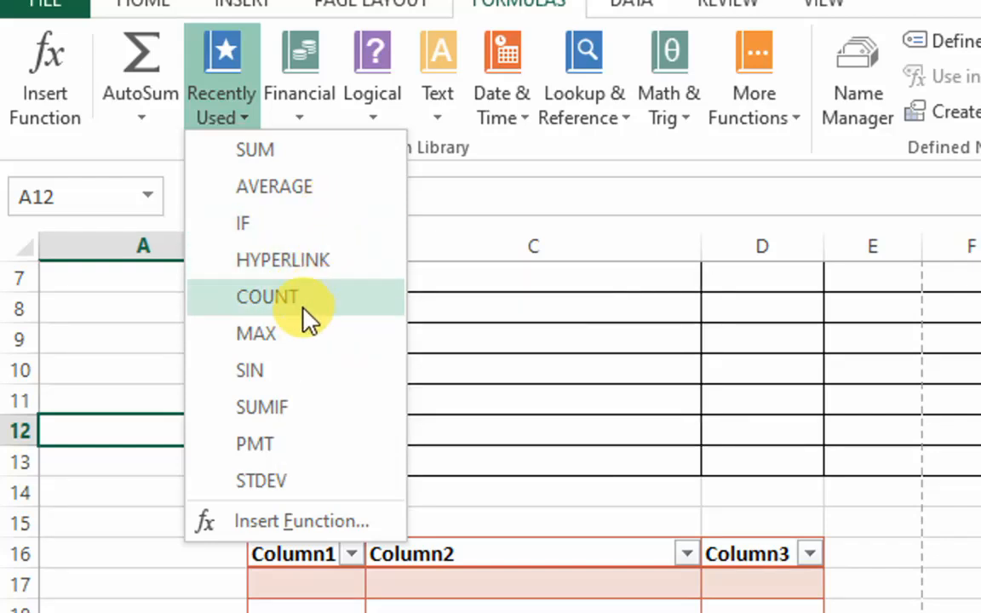
pyautogui.click(295, 120)
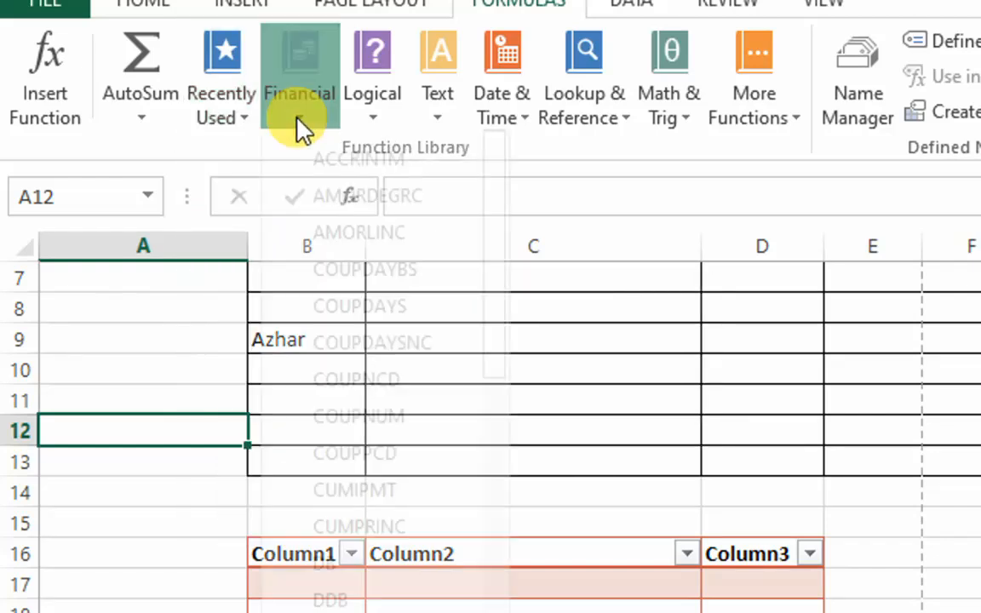
pyautogui.scroll(-5, 416, 406)
pyautogui.scroll(-7, 411, 430)
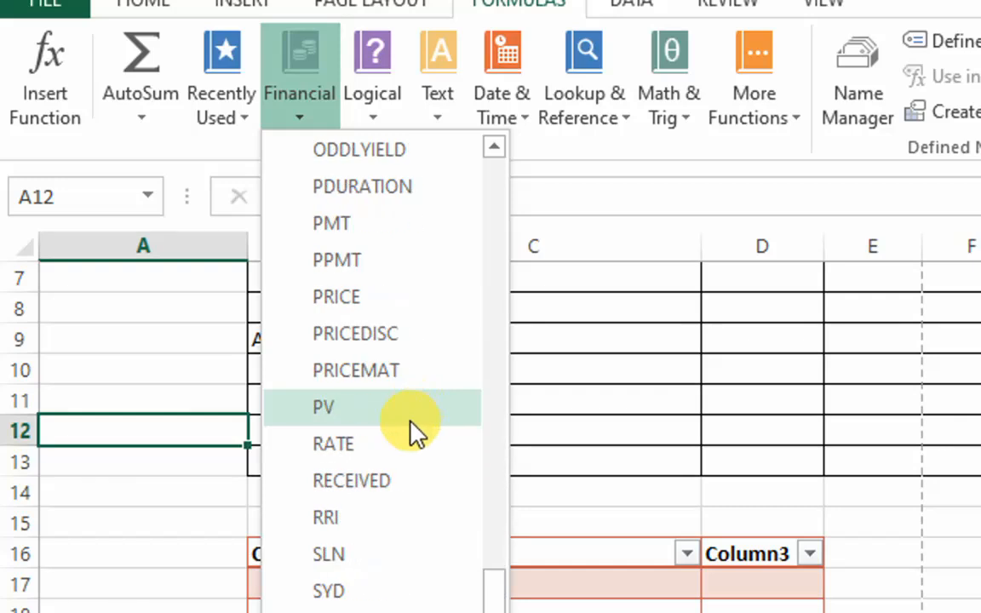
pyautogui.scroll(10, 414, 407)
pyautogui.scroll(1, 396, 296)
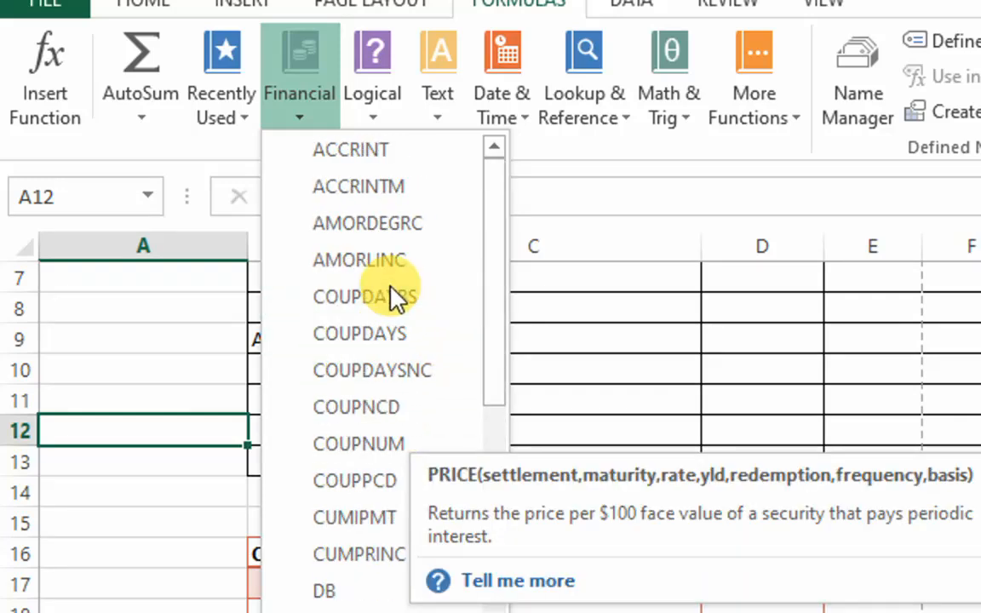
pyautogui.click(381, 130)
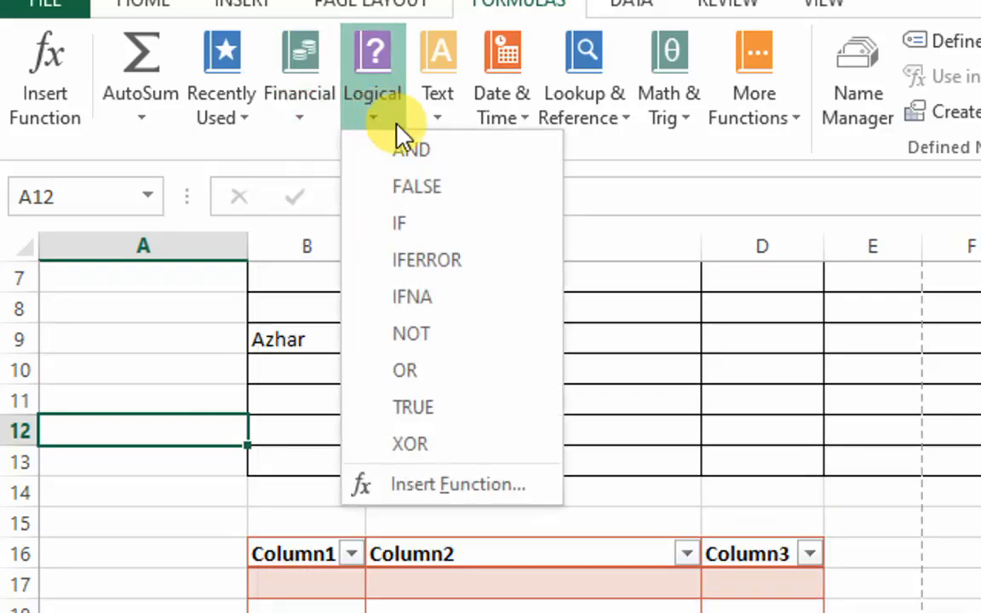
pyautogui.click(458, 124)
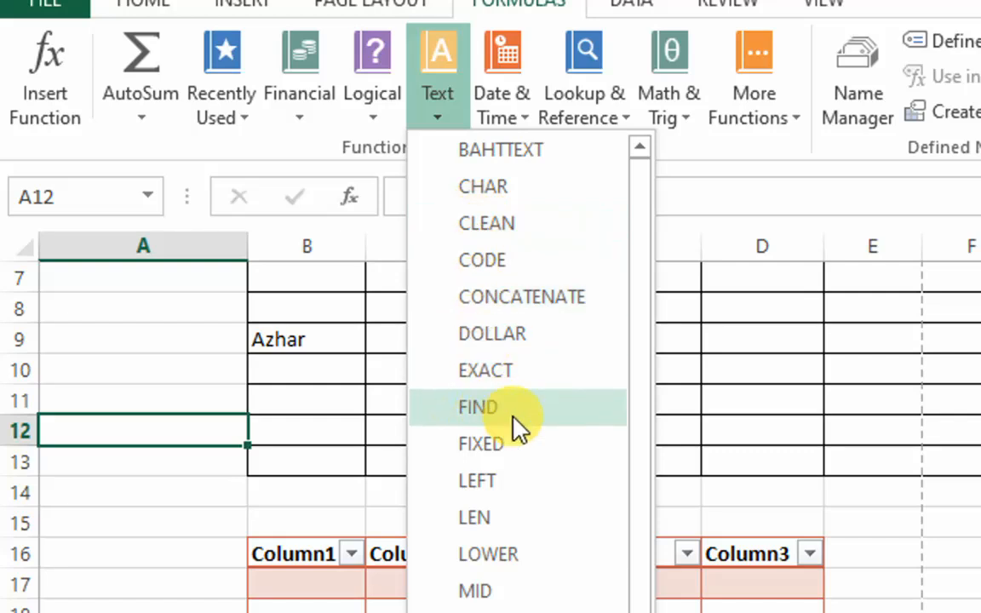
pyautogui.click(525, 121)
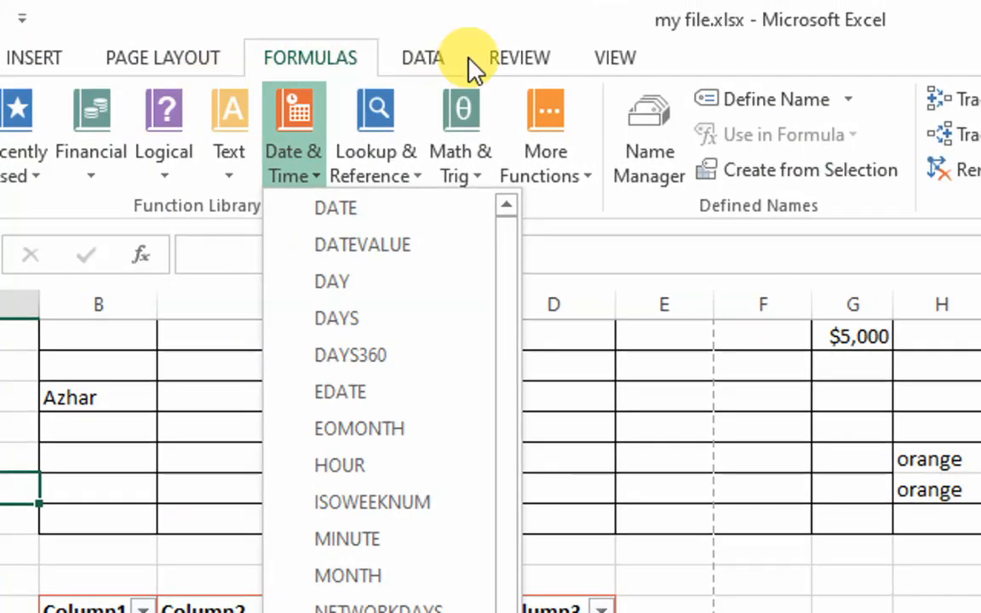
# Examine the sheet protection options with cell C6 selected and the workbook structure protection options, cancelling both dialogs.
pyautogui.click(330, 45)
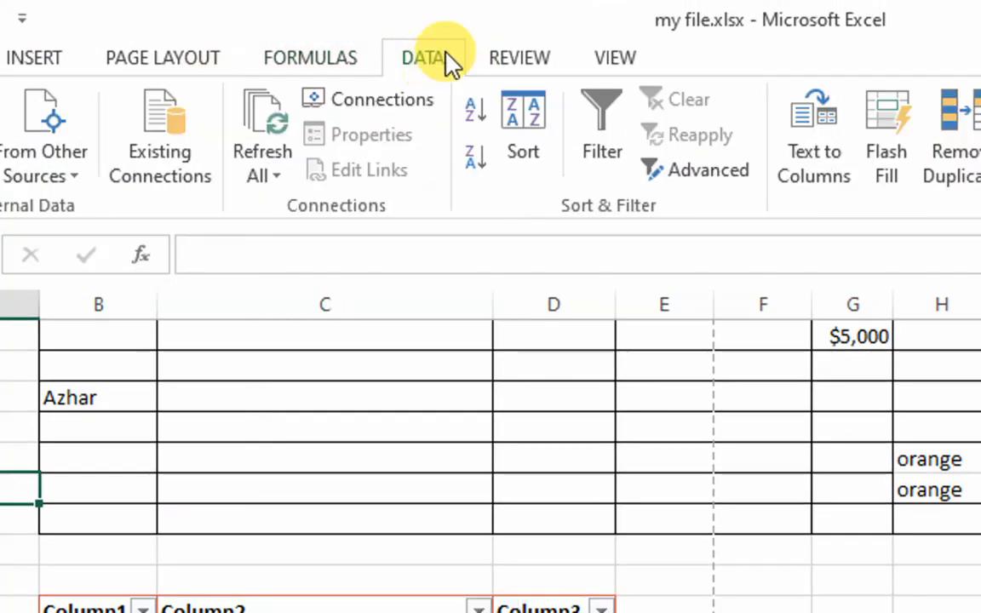
pyautogui.click(523, 62)
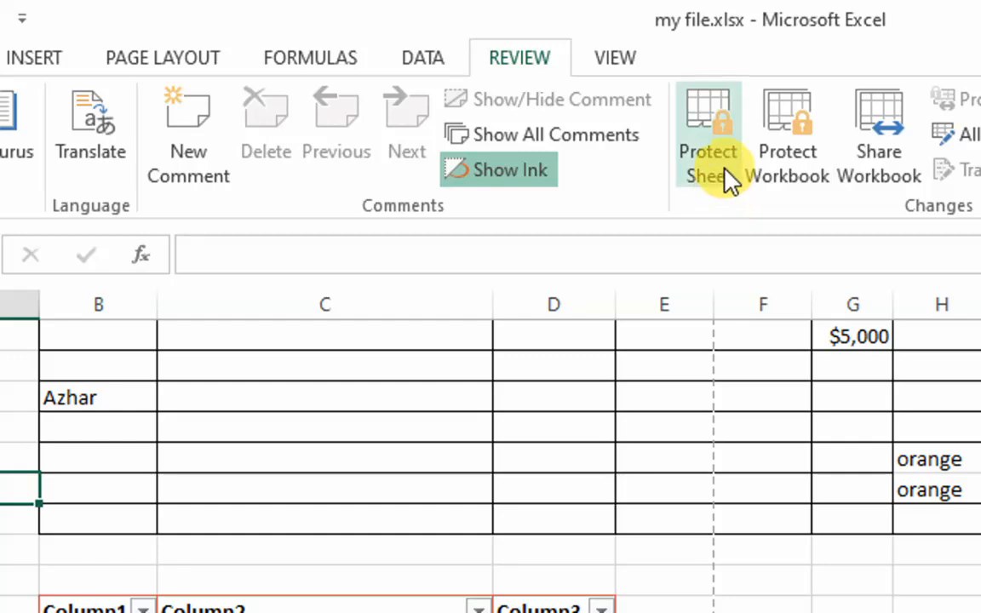
pyautogui.scroll(2, 681, 504)
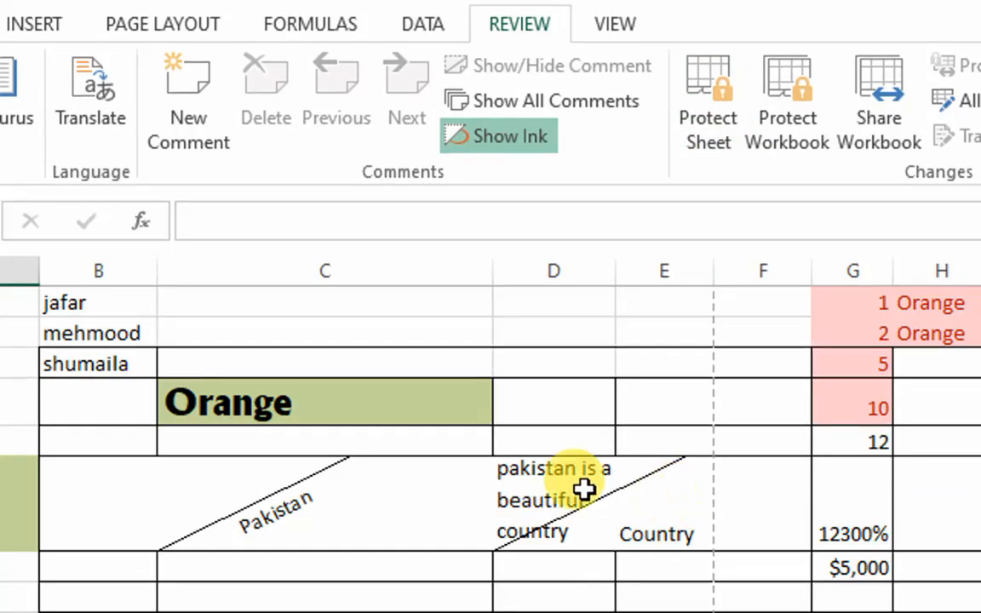
pyautogui.click(368, 476)
pyautogui.click(705, 158)
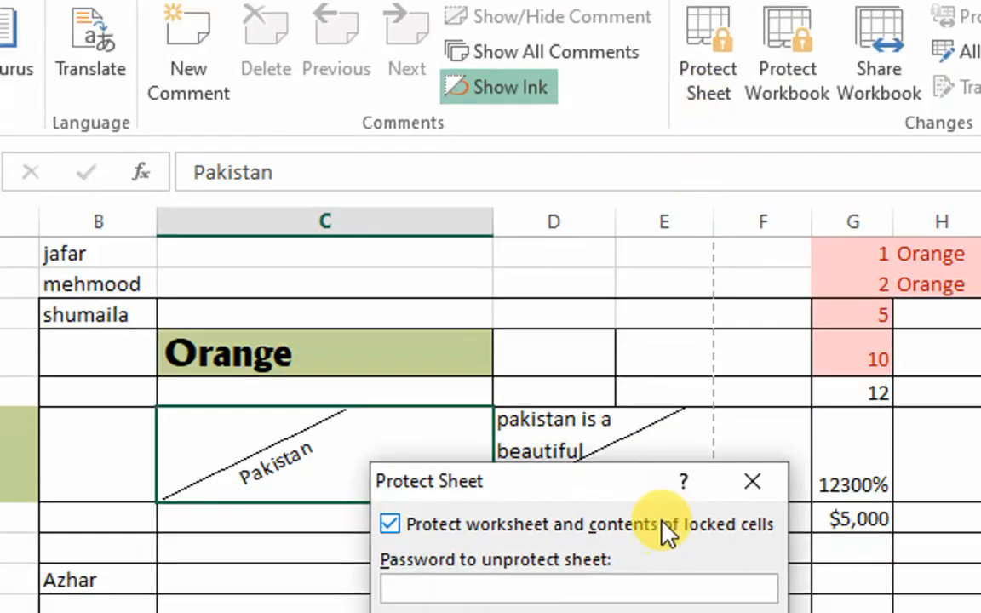
pyautogui.moveTo(602, 543); pyautogui.dragTo(652, 442)
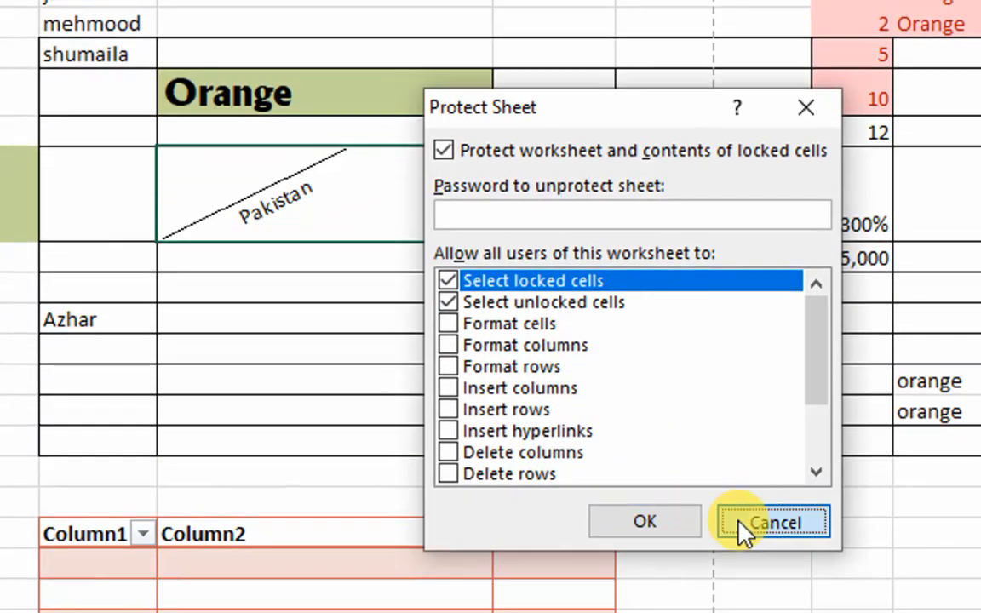
pyautogui.click(744, 526)
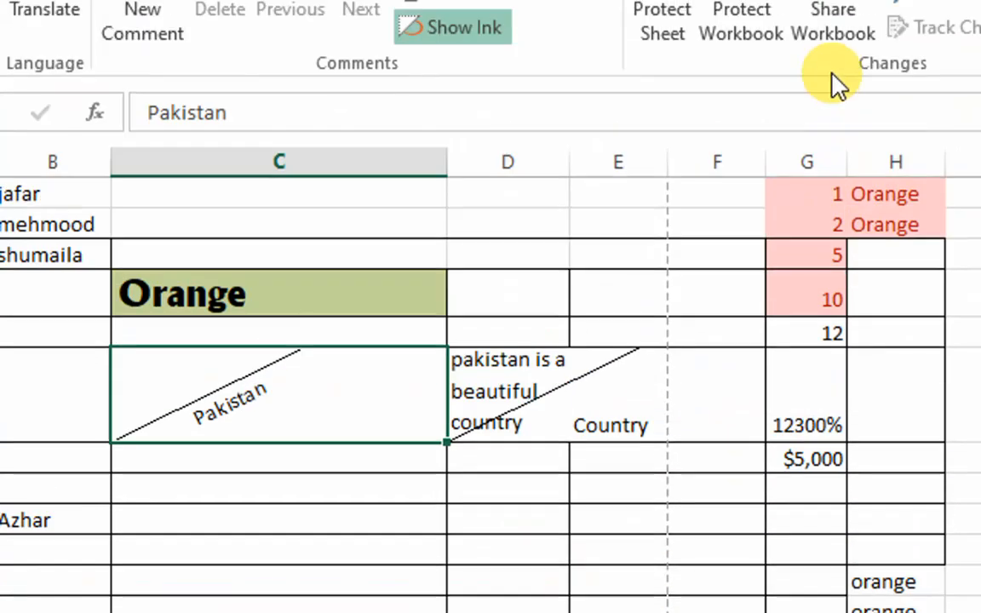
pyautogui.click(776, 97)
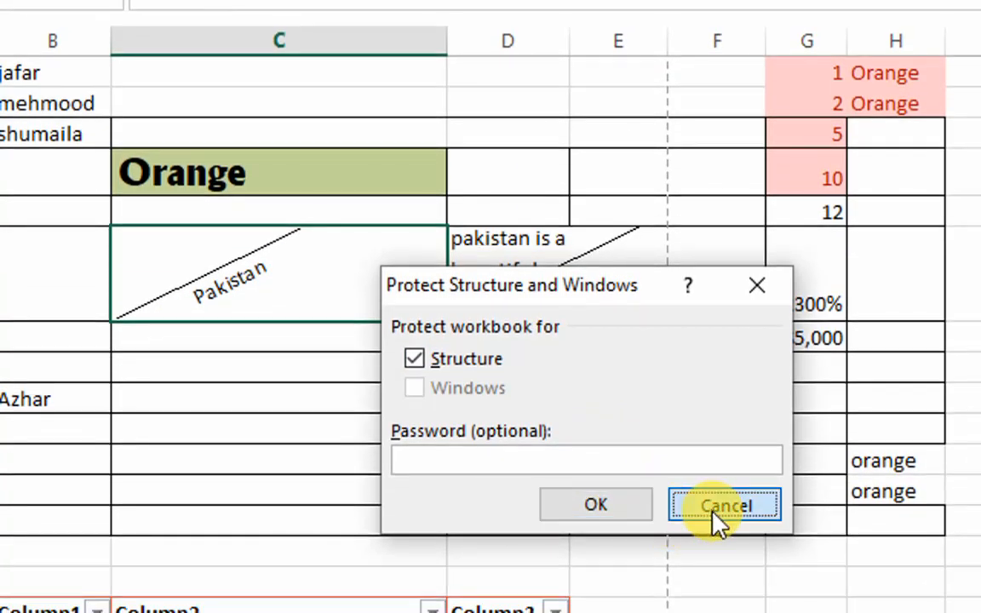
pyautogui.click(718, 519)
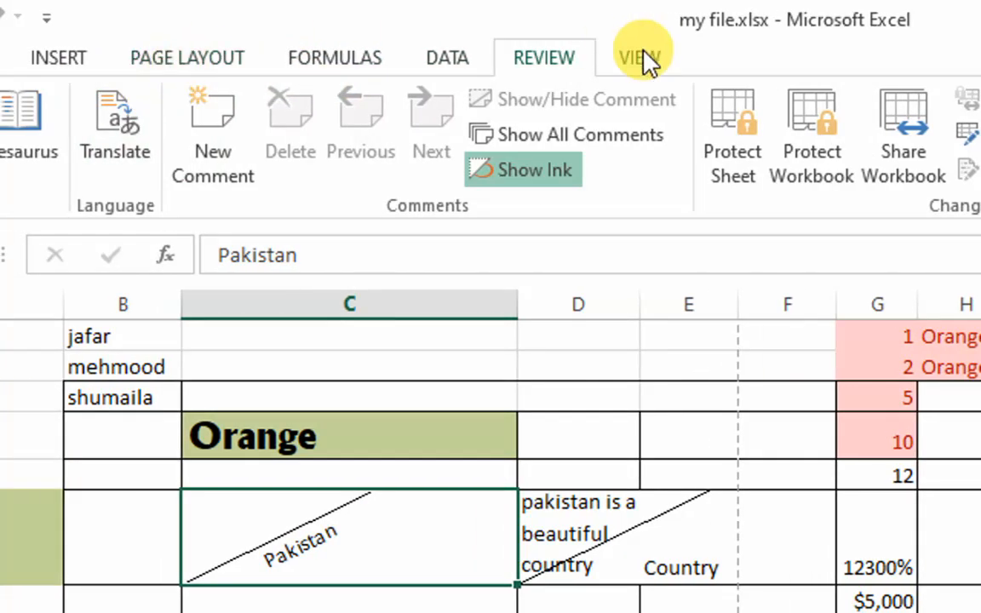
# Display the worksheet in Page Break Preview and select cell D14.
pyautogui.click(189, 58)
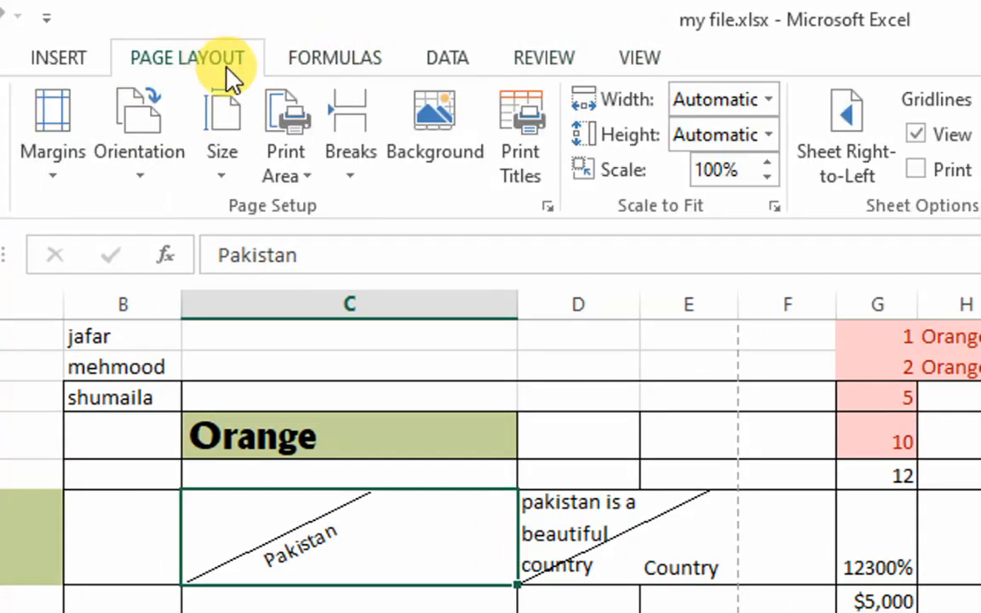
pyautogui.click(637, 59)
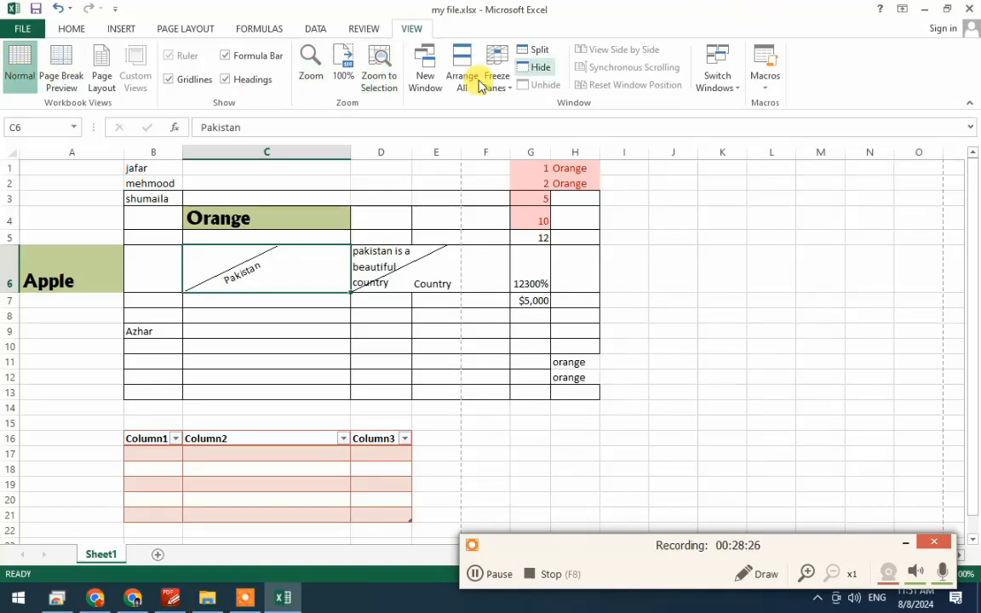
pyautogui.click(56, 75)
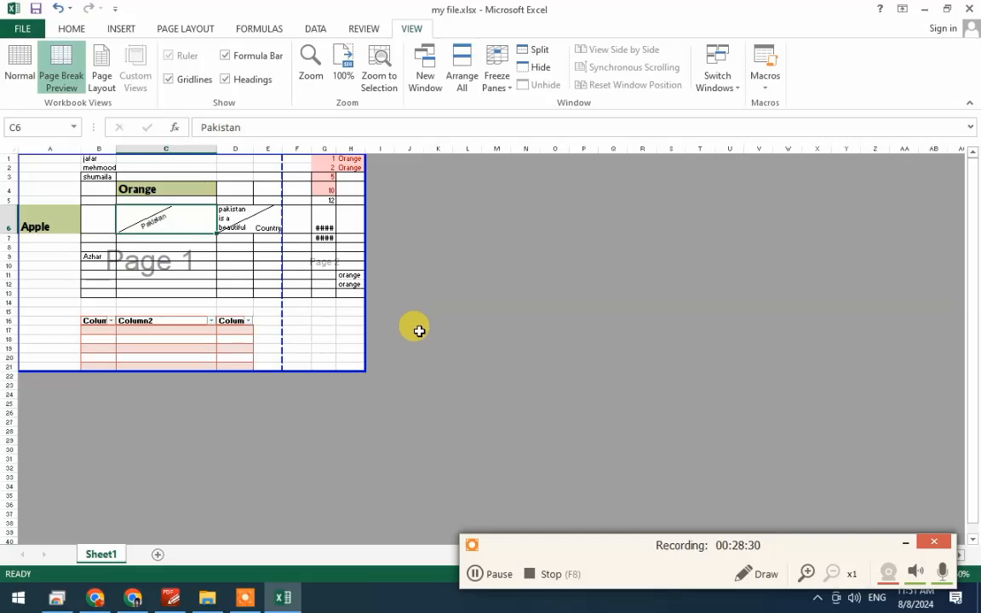
pyautogui.click(415, 330)
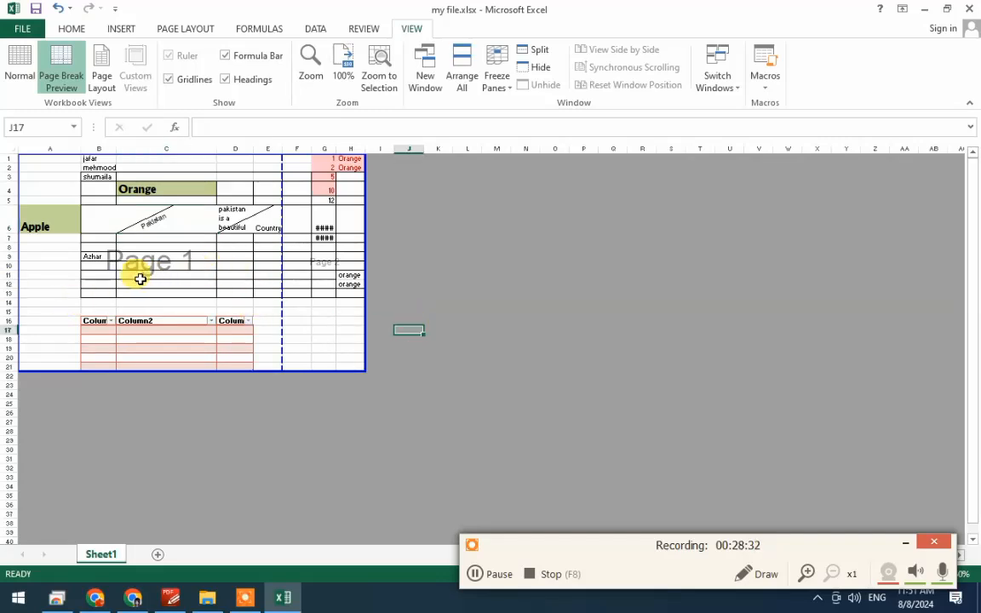
pyautogui.click(228, 303)
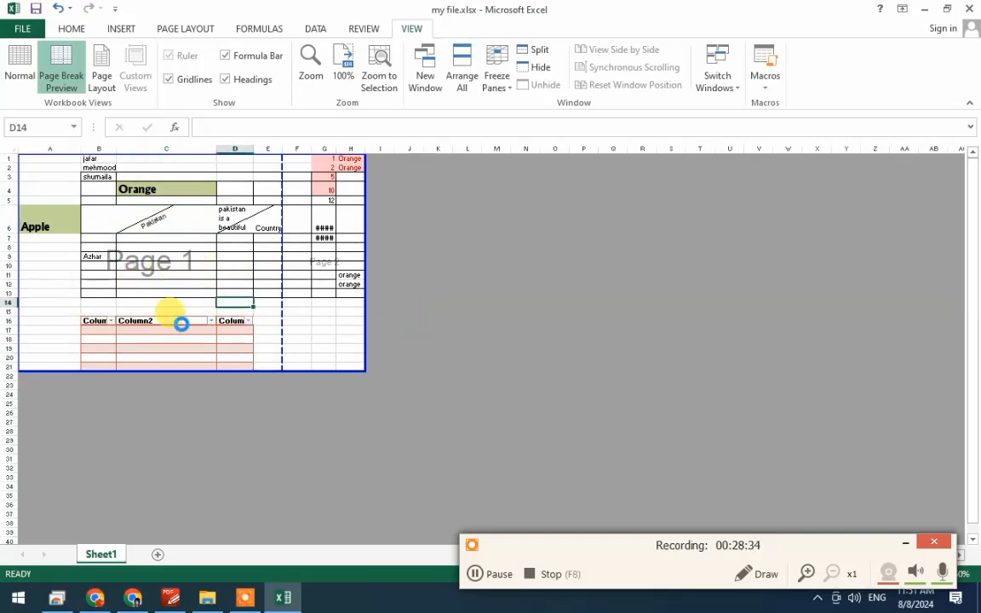
# Examine the page boundaries of the worksheet in Page Break Preview, with cell G10 selected.
pyautogui.scroll(6, 182, 323)
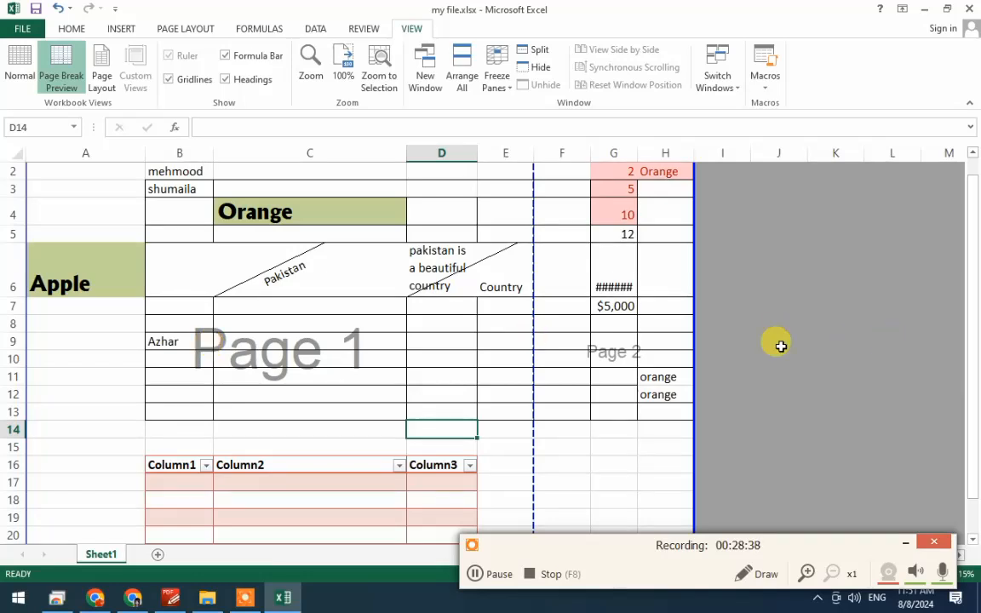
pyautogui.click(633, 354)
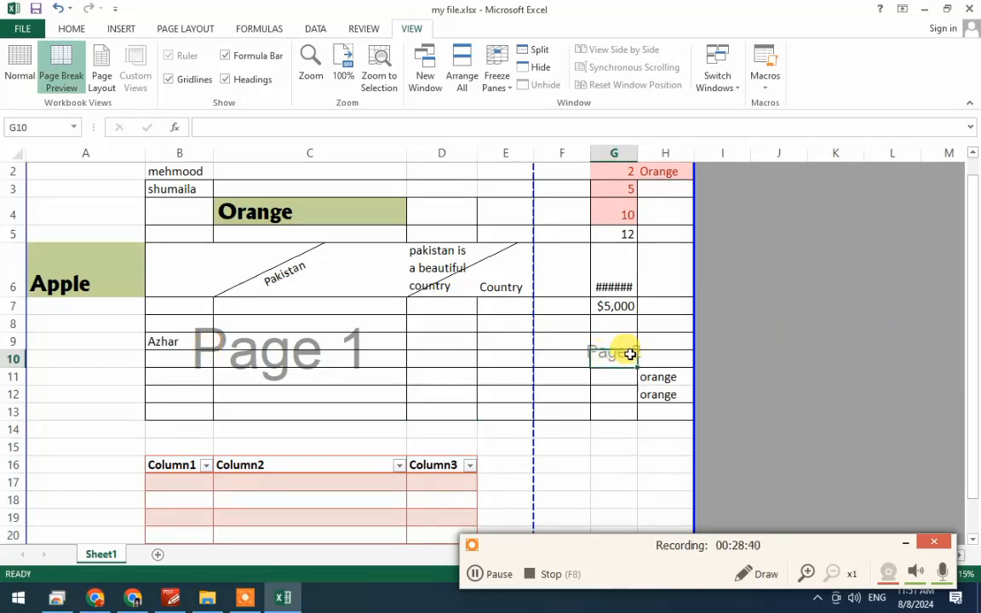
pyautogui.scroll(1, 572, 269)
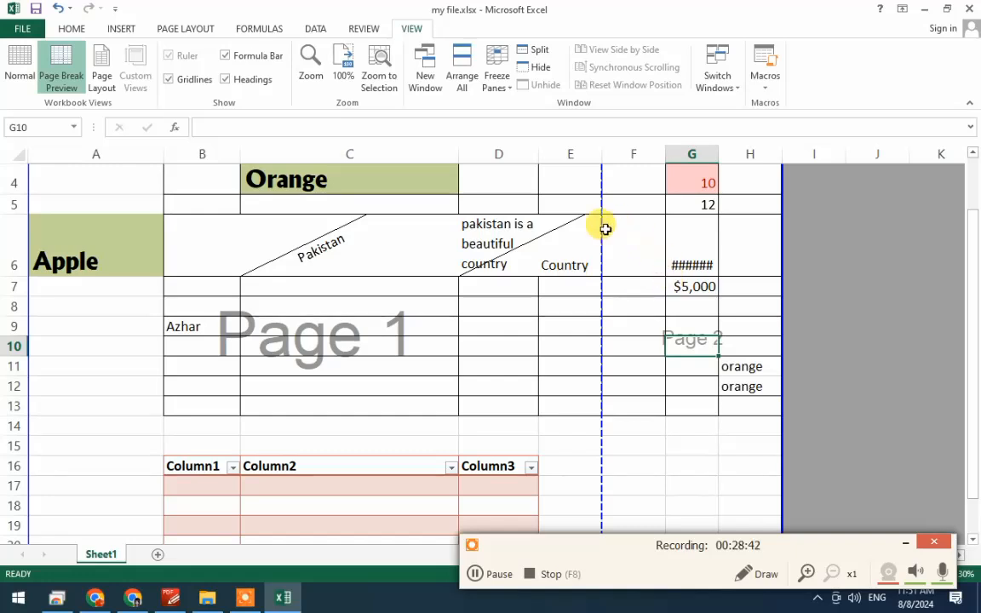
pyautogui.scroll(-5, 565, 344)
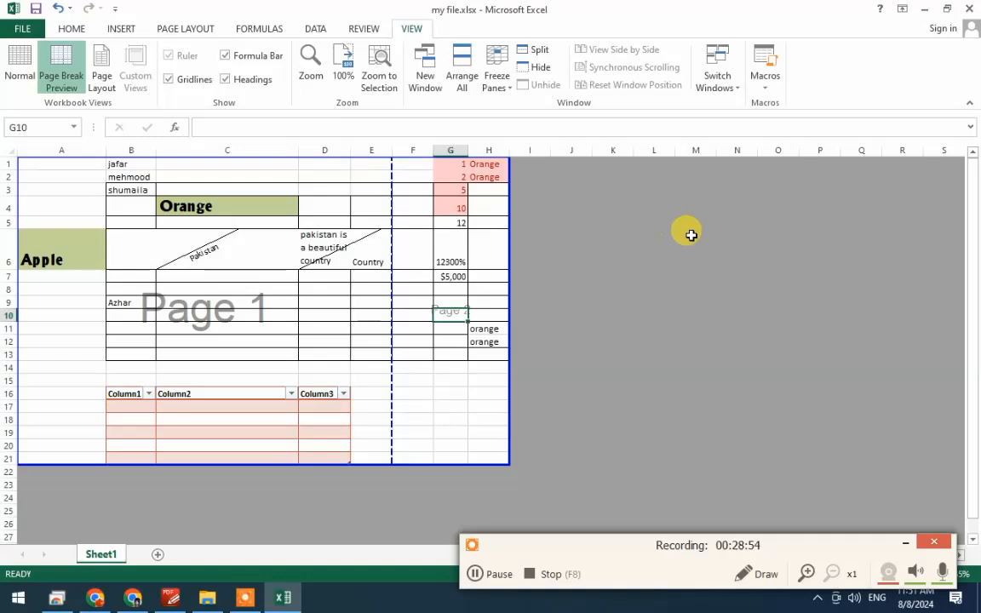
# Set the worksheet's page margins to Narrow and its orientation to Landscape.
pyautogui.click(189, 29)
pyautogui.click(121, 85)
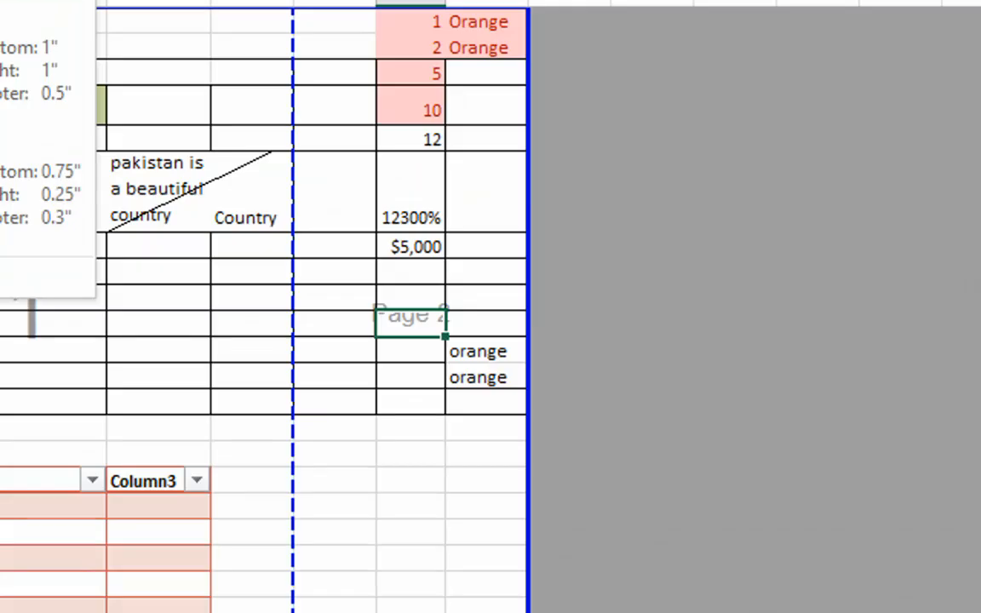
pyautogui.press('Escape')
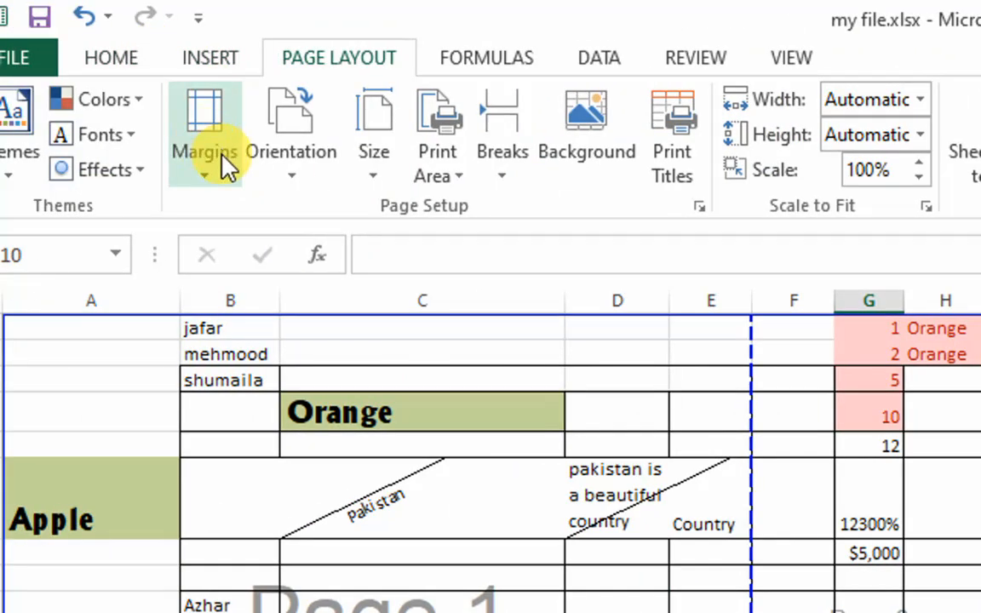
pyautogui.click(223, 164)
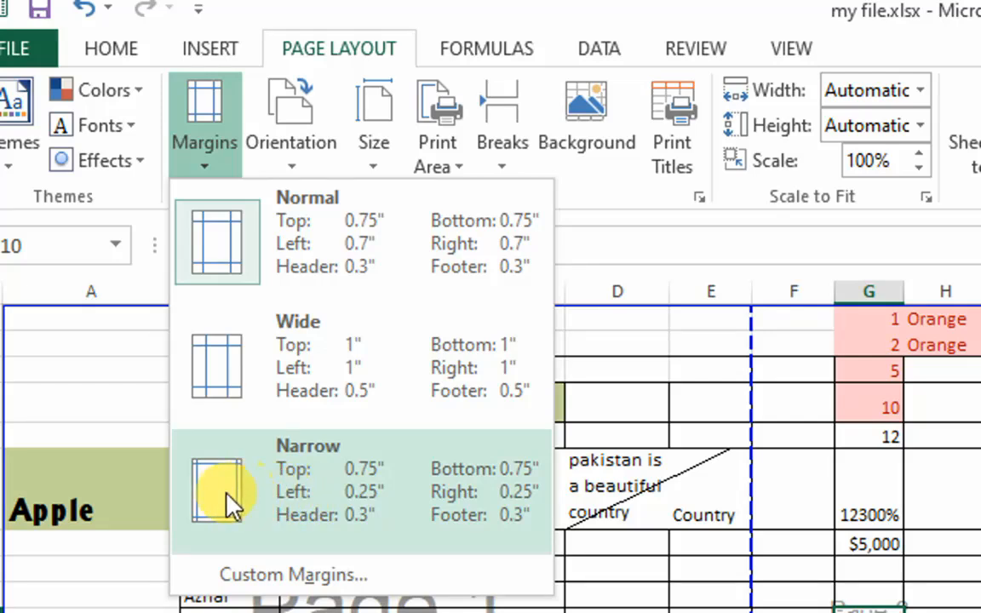
pyautogui.click(225, 497)
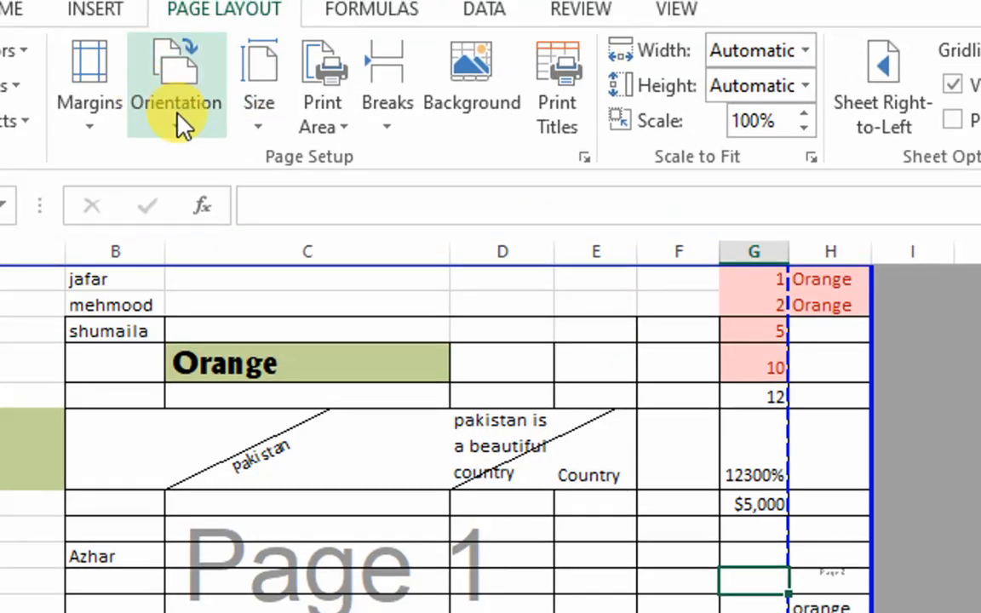
pyautogui.click(180, 136)
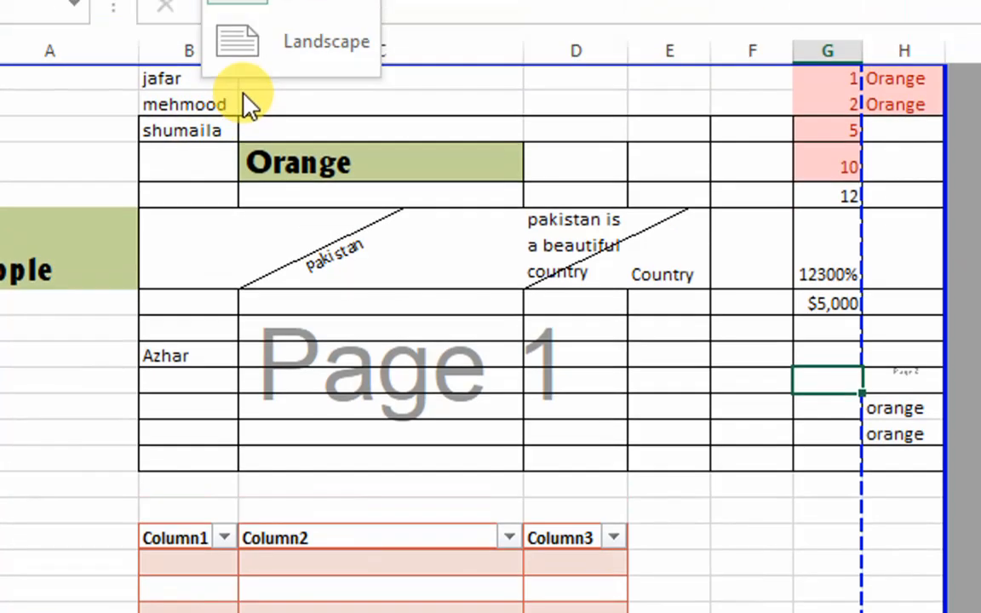
pyautogui.click(267, 63)
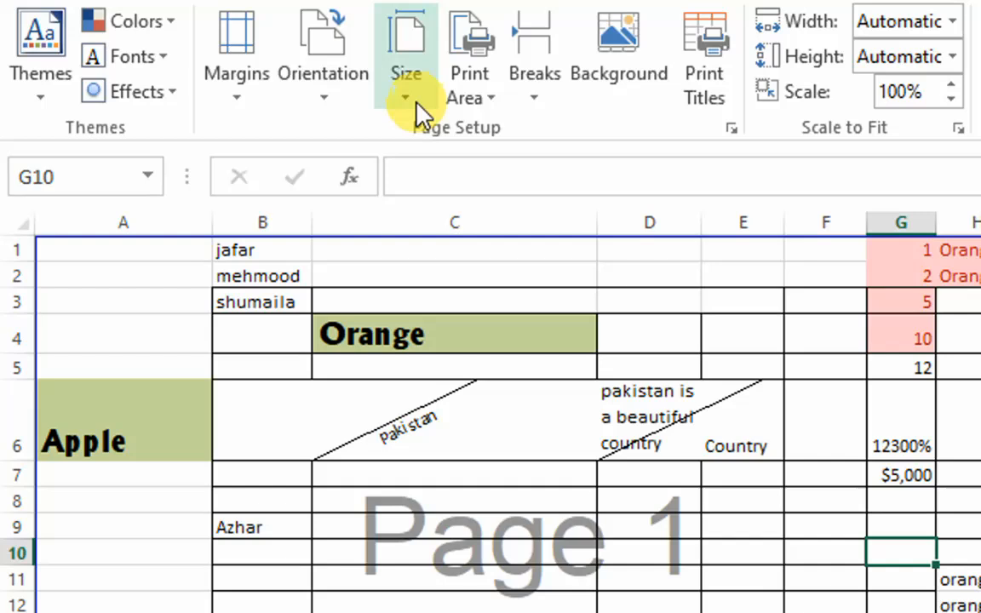
# Look through the available paper sizes and choose Letter (8.5" x 11") for the worksheet.
pyautogui.click(416, 100)
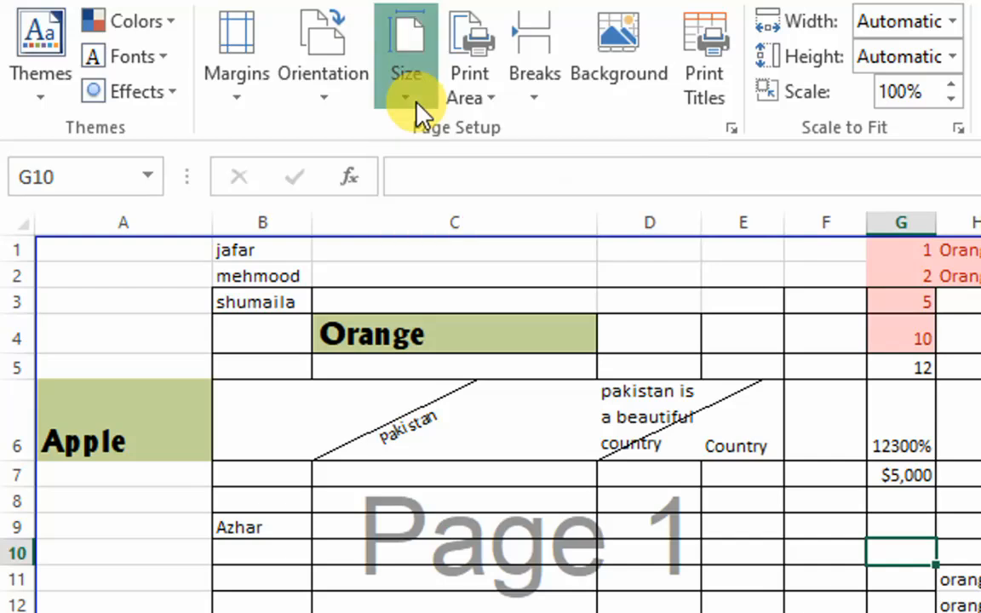
pyautogui.scroll(-3, 467, 274)
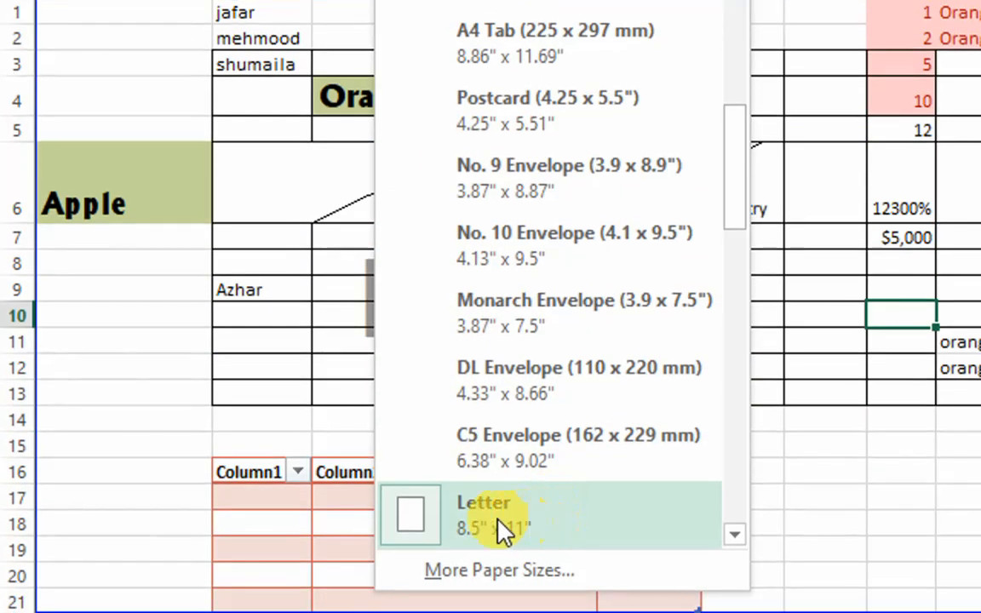
pyautogui.scroll(-2, 500, 524)
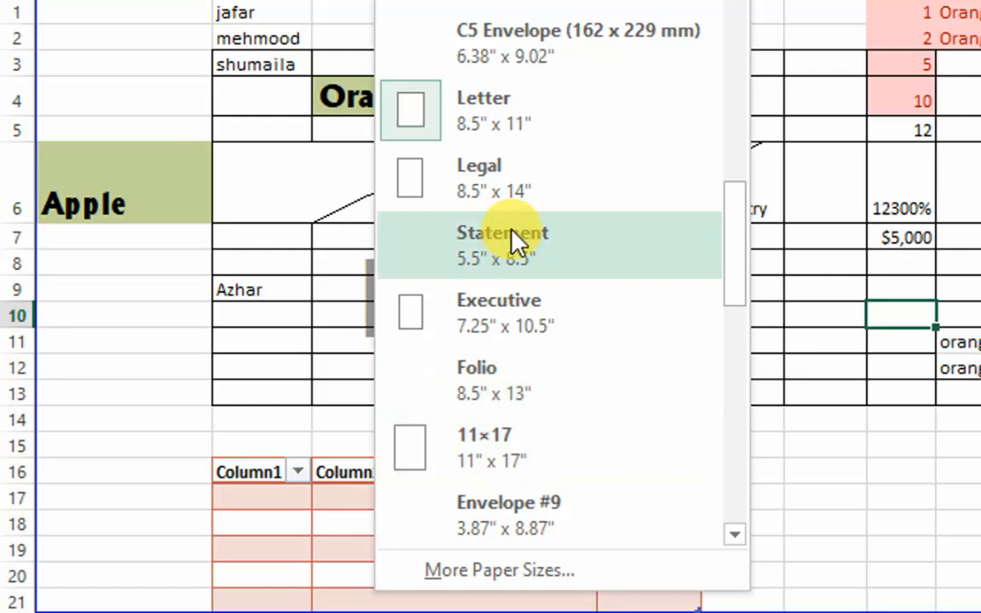
pyautogui.scroll(1, 513, 242)
pyautogui.scroll(2, 528, 345)
pyautogui.scroll(3, 527, 344)
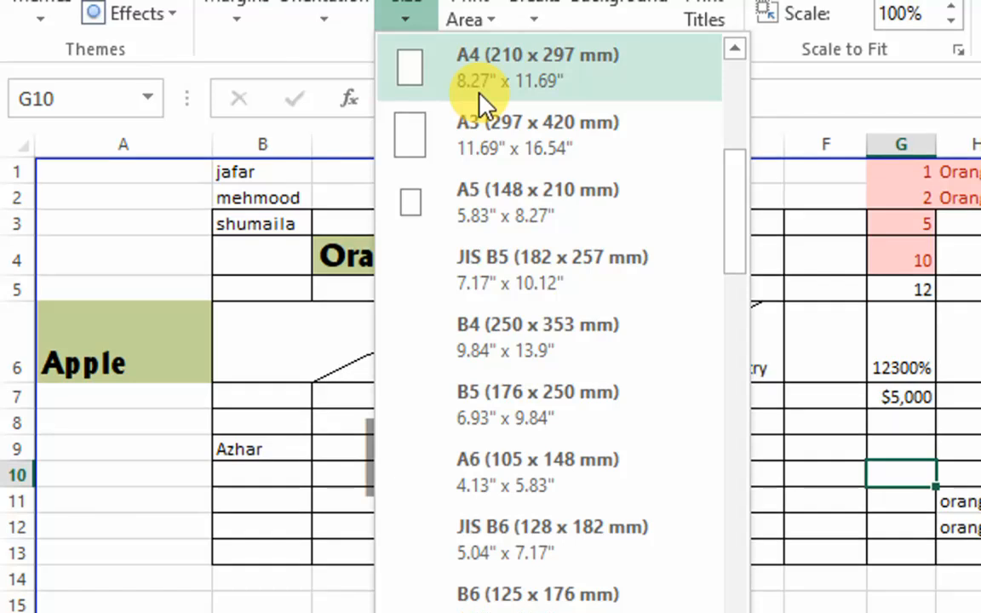
pyautogui.scroll(-2, 511, 111)
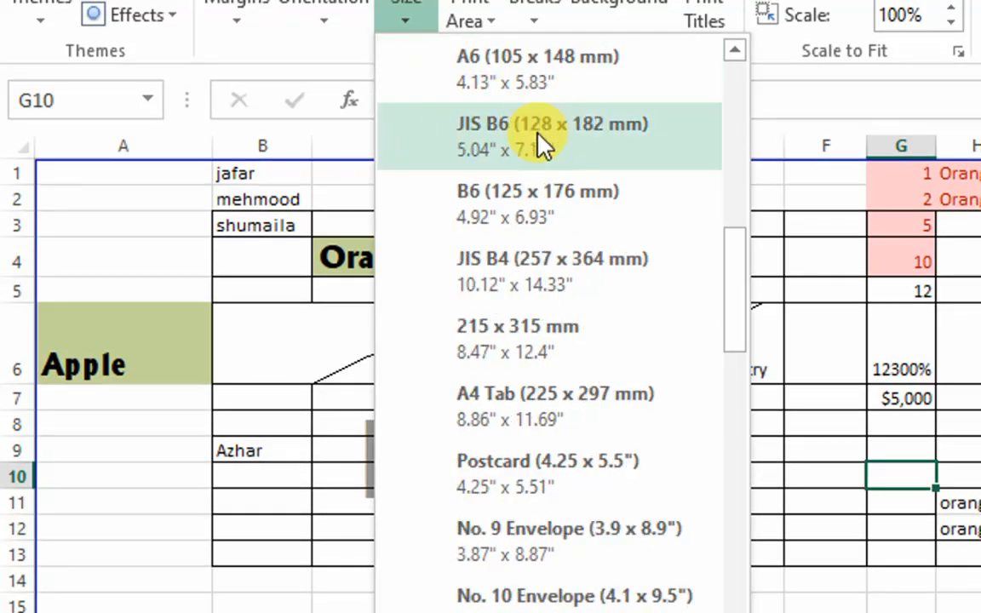
pyautogui.scroll(-3, 542, 146)
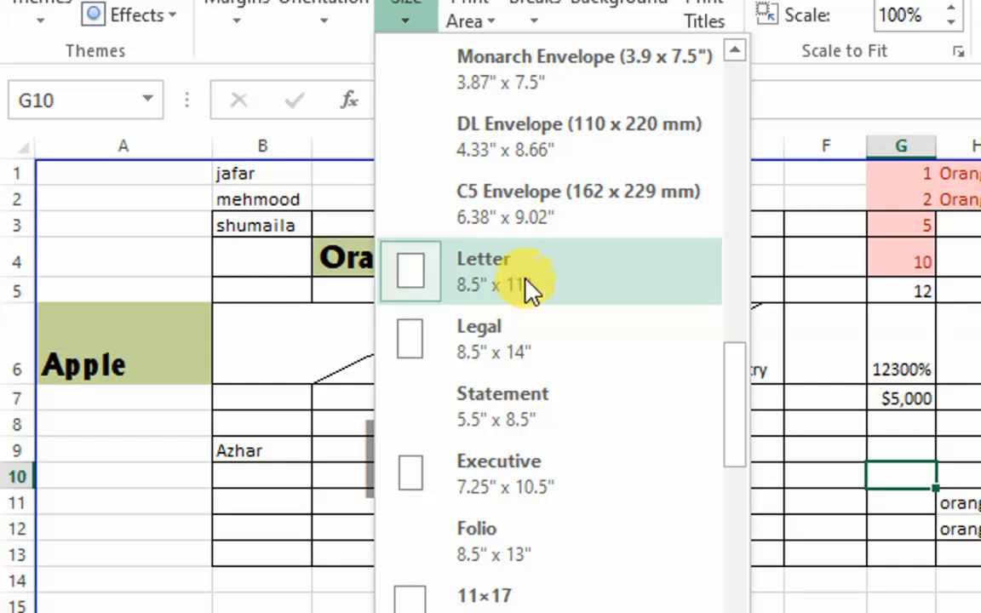
pyautogui.scroll(-1, 526, 285)
pyautogui.scroll(1, 515, 242)
pyautogui.click(510, 264)
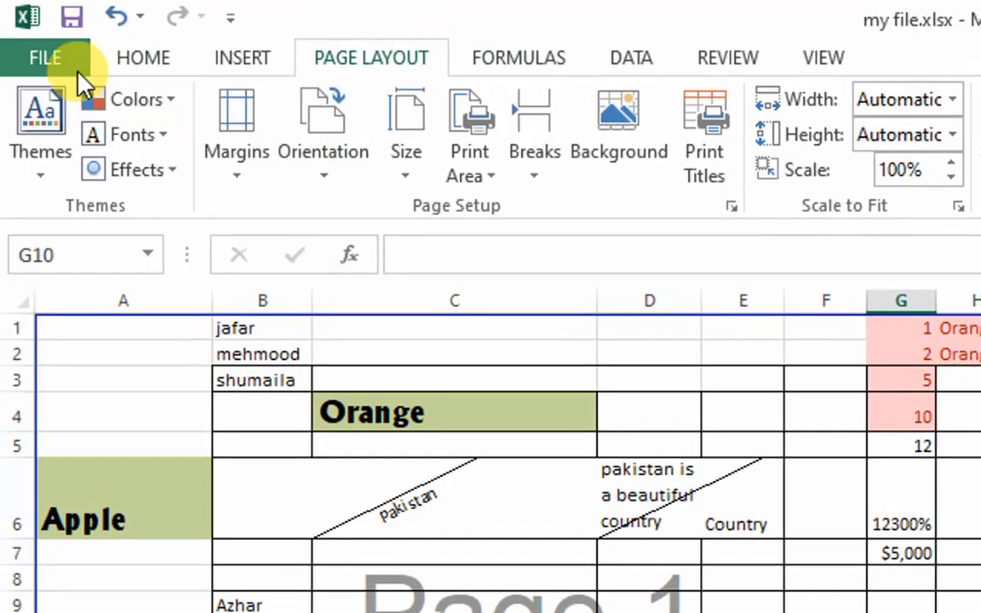
# Check the print preview of the worksheet with its page setup, and return to the sheet without printing.
pyautogui.click(34, 44)
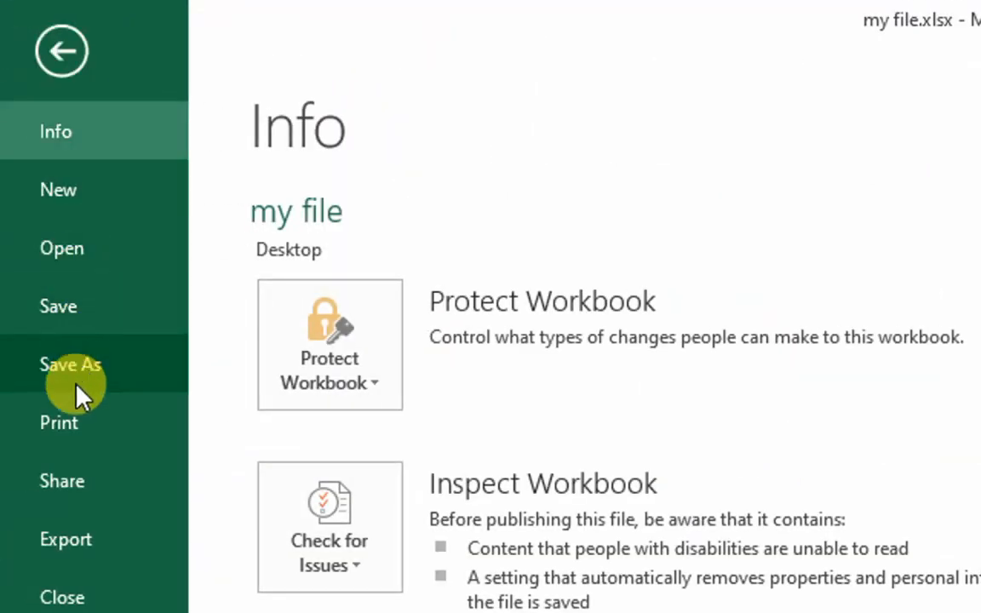
pyautogui.click(81, 421)
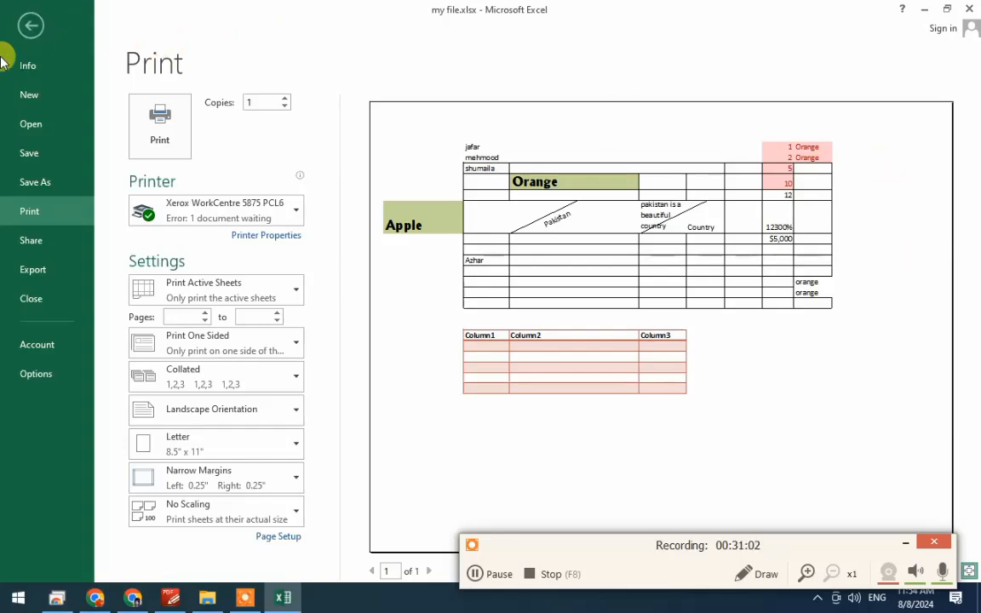
pyautogui.click(34, 26)
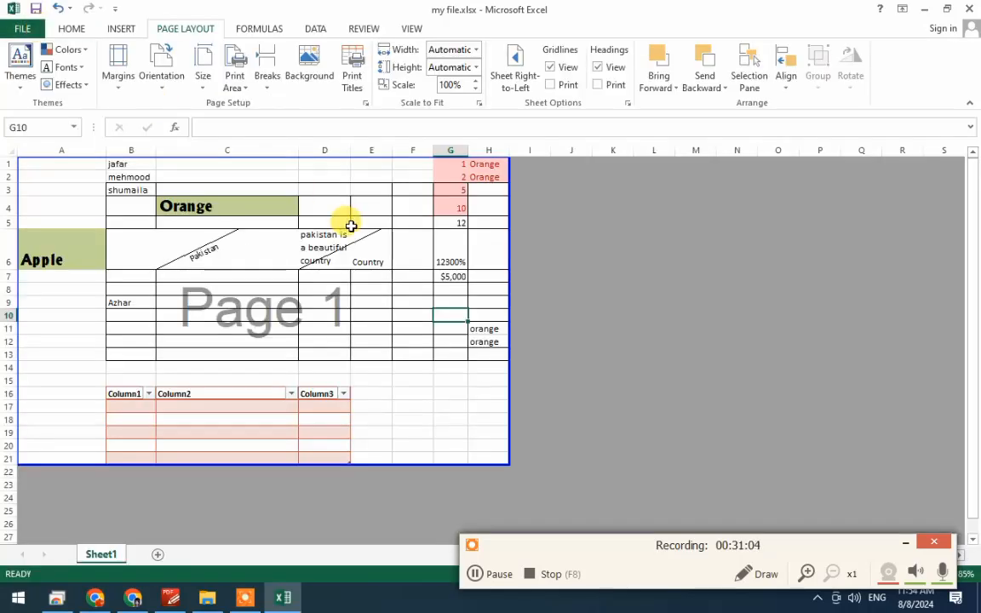
# Scale the printout to fit 1 page in width and 1 page in height.
pyautogui.click(476, 49)
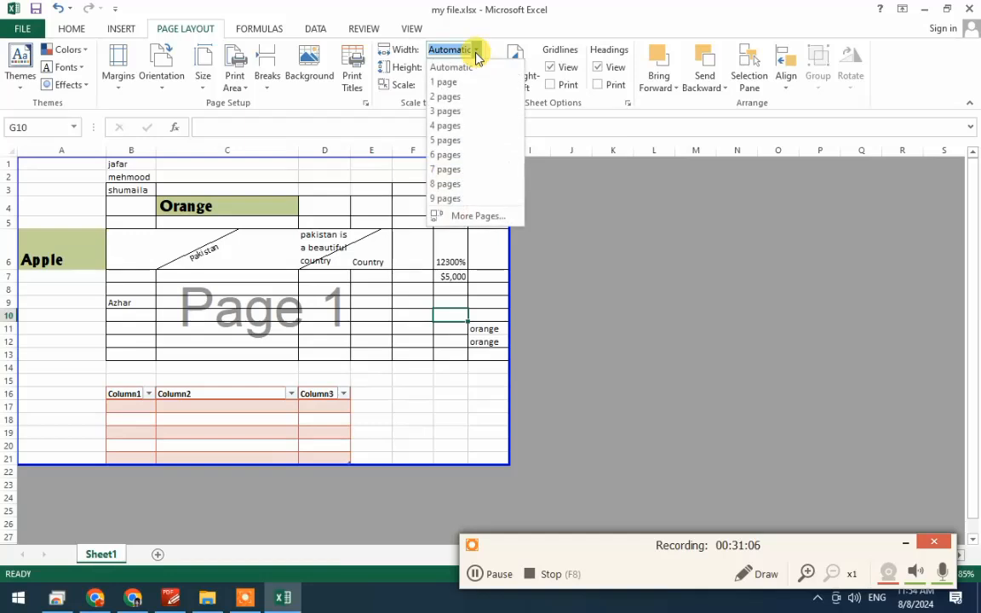
pyautogui.click(605, 297)
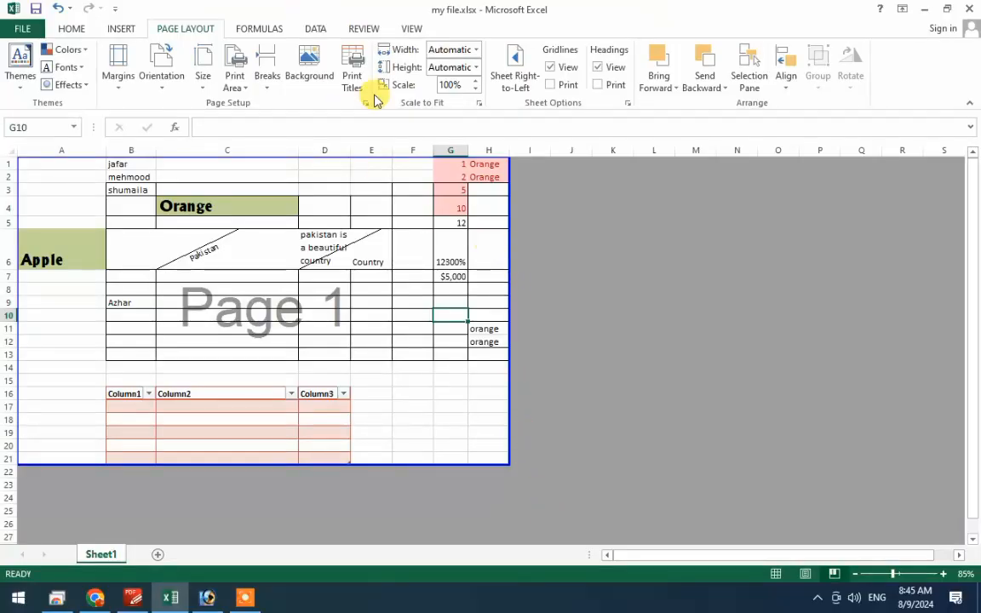
pyautogui.click(477, 53)
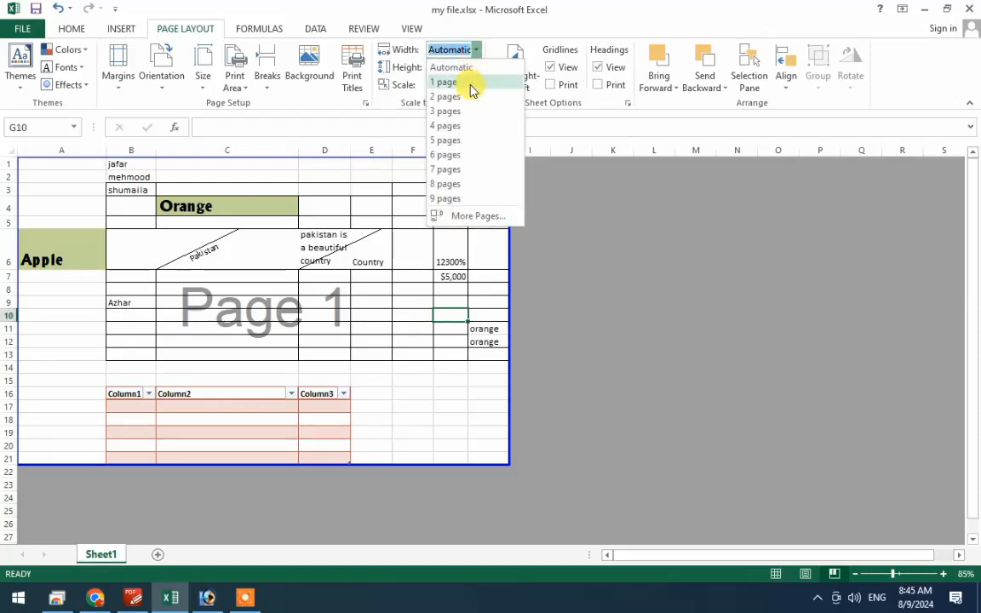
pyautogui.click(470, 84)
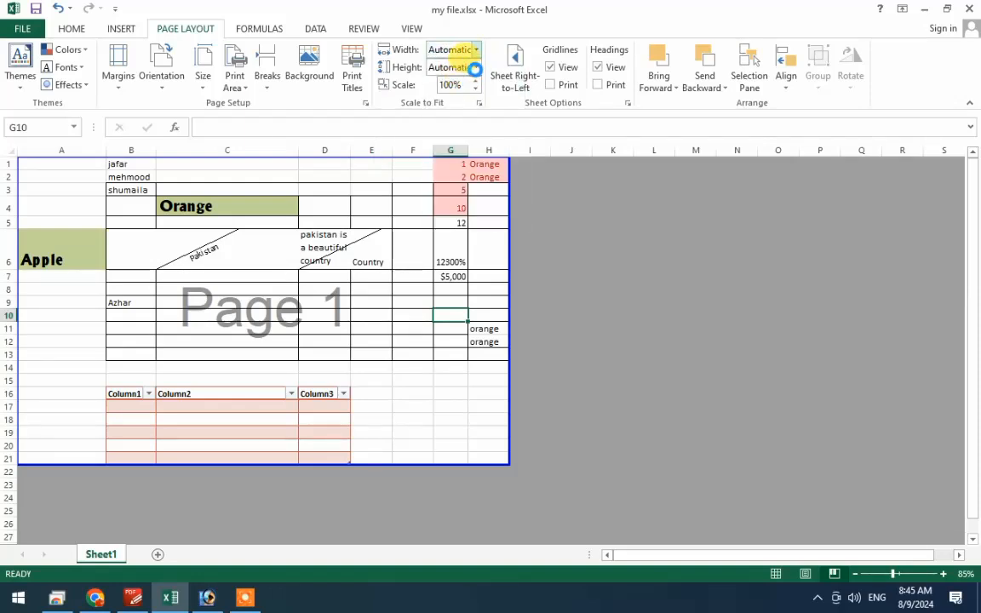
pyautogui.click(474, 67)
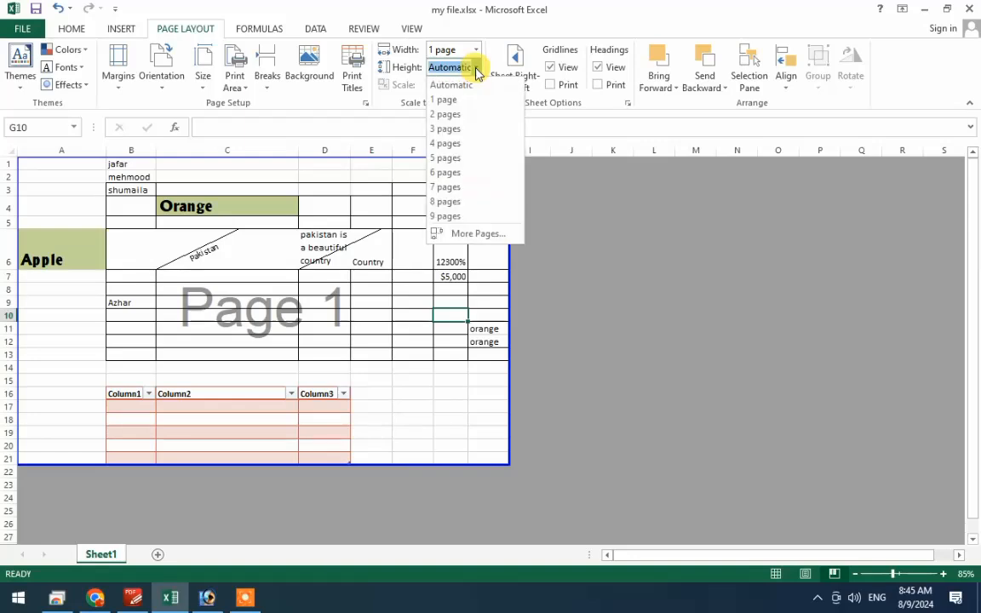
pyautogui.click(460, 100)
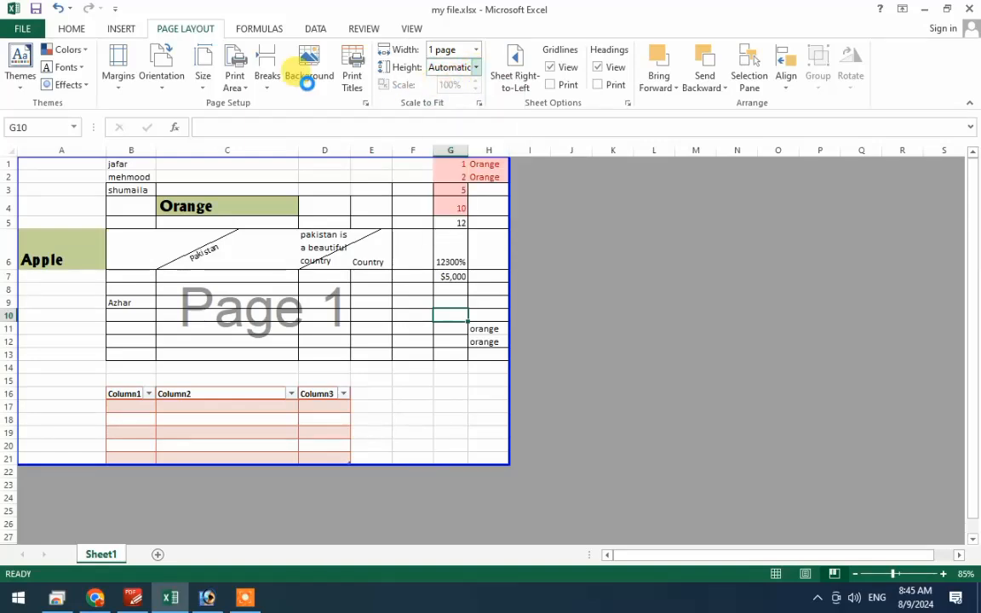
# Preview the printout with the one-page fit applied, and go back to the worksheet without printing.
pyautogui.click(24, 28)
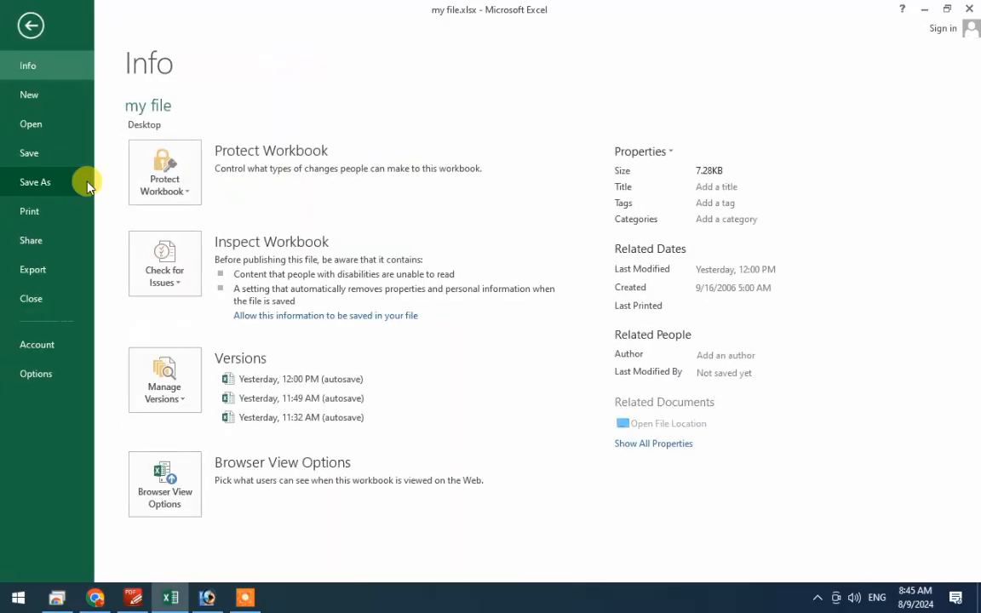
pyautogui.click(90, 213)
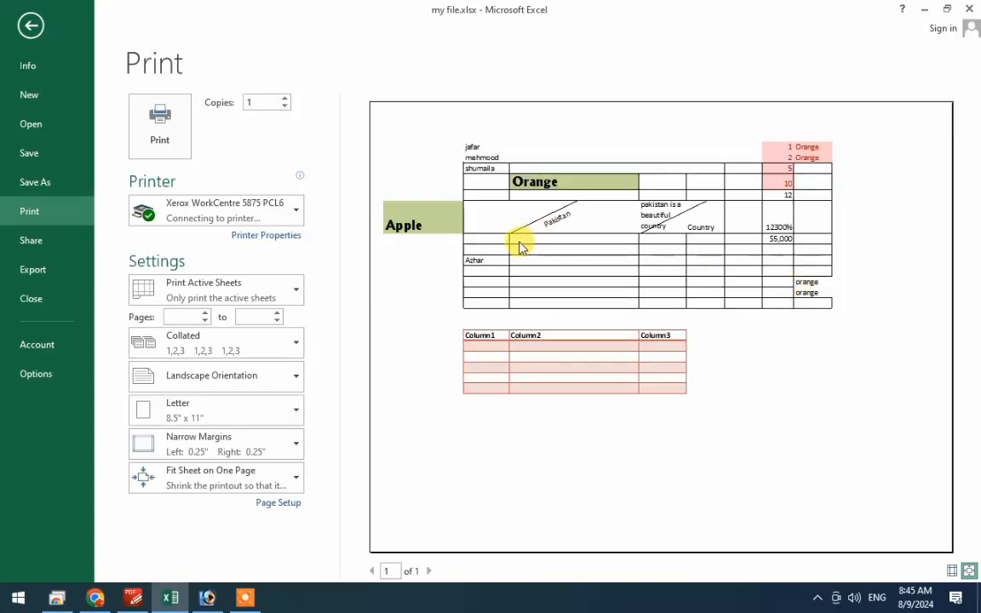
pyautogui.click(28, 26)
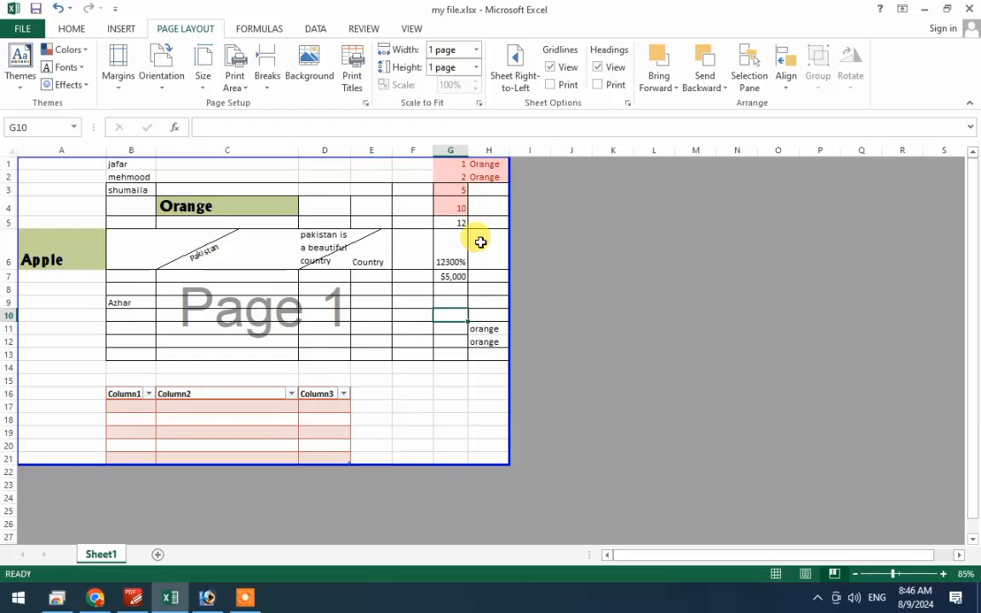
# Add a new worksheet and enter the title "Higher Secondary School Islamabad" in cell A1.
pyautogui.click(158, 555)
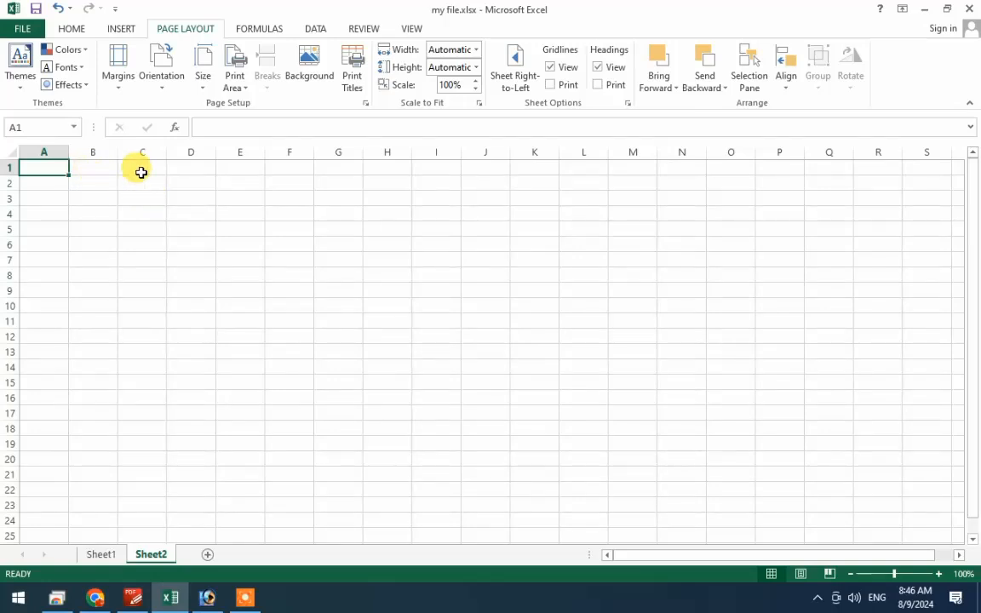
pyautogui.write('Higher Secondary School Isla')
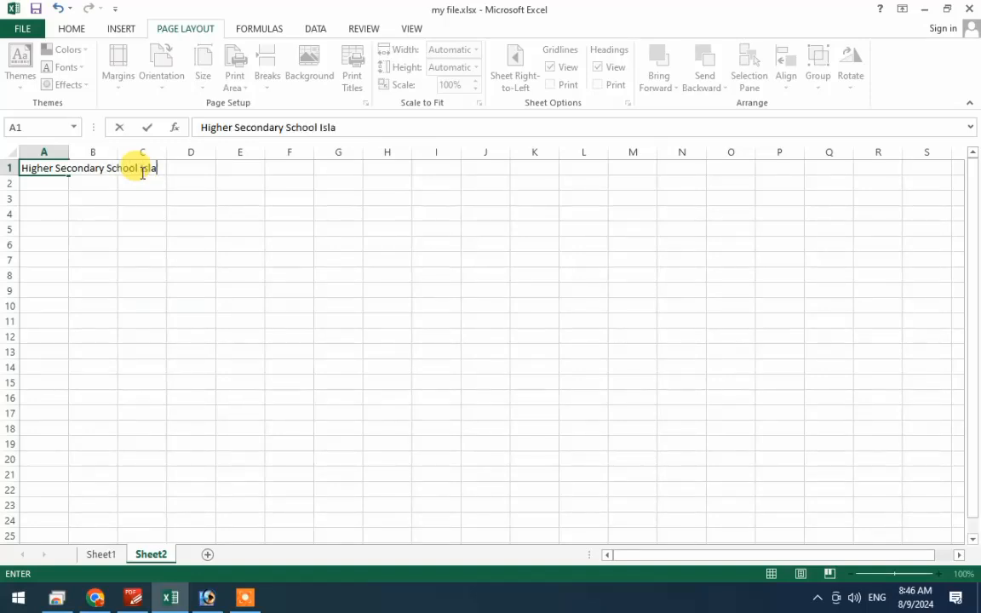
pyautogui.write('bad')
pyautogui.press('Return')
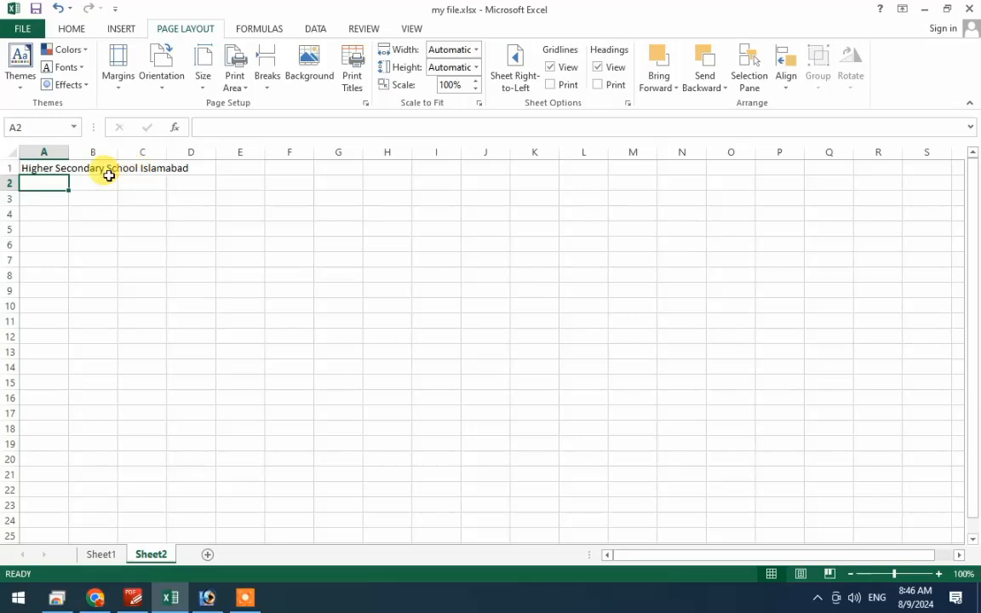
# Enter the column headings S#, Student Name, Father Name, Marks and Total Marks in cells A3 to E3.
pyautogui.click(53, 194)
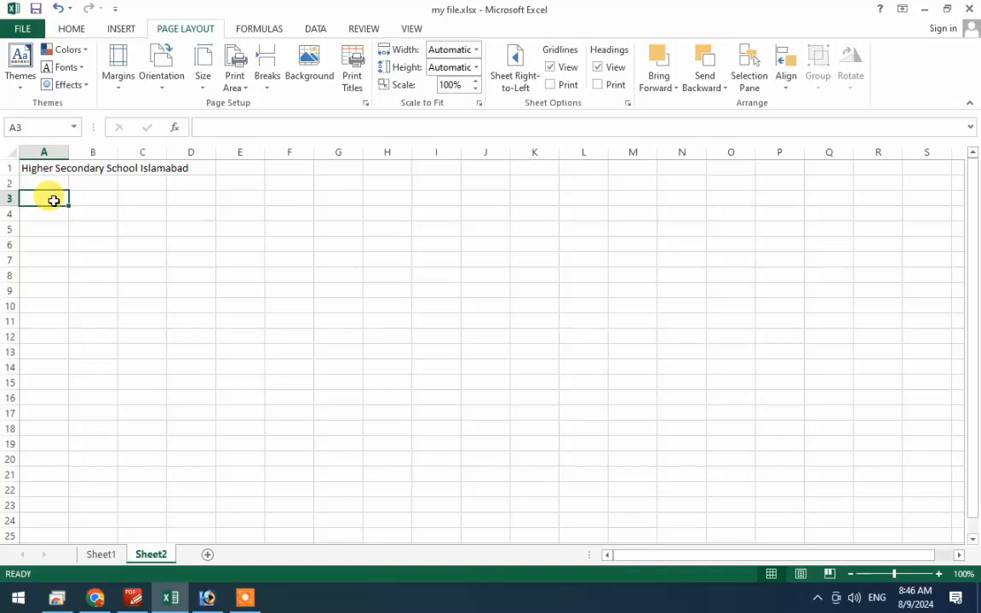
pyautogui.write('S#')
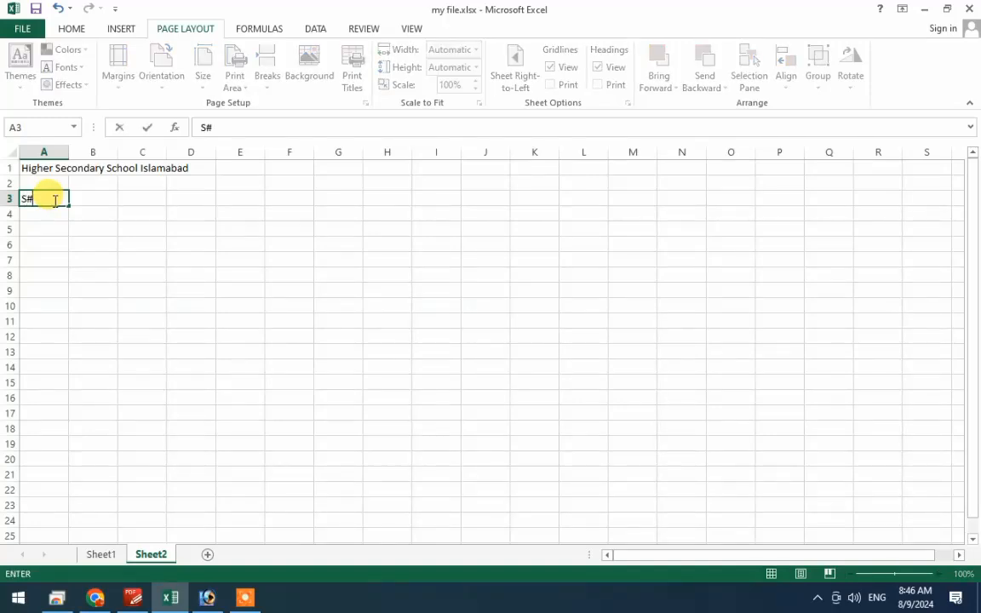
pyautogui.press('Tab')
pyautogui.write('Stud')
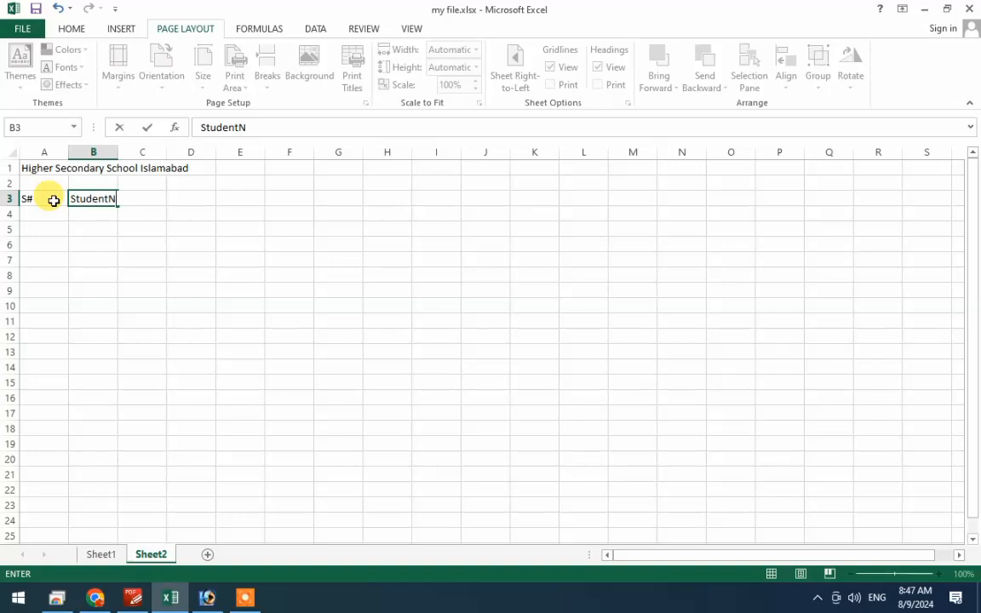
pyautogui.write('ent Name')
pyautogui.press('Tab')
pyautogui.write('F')
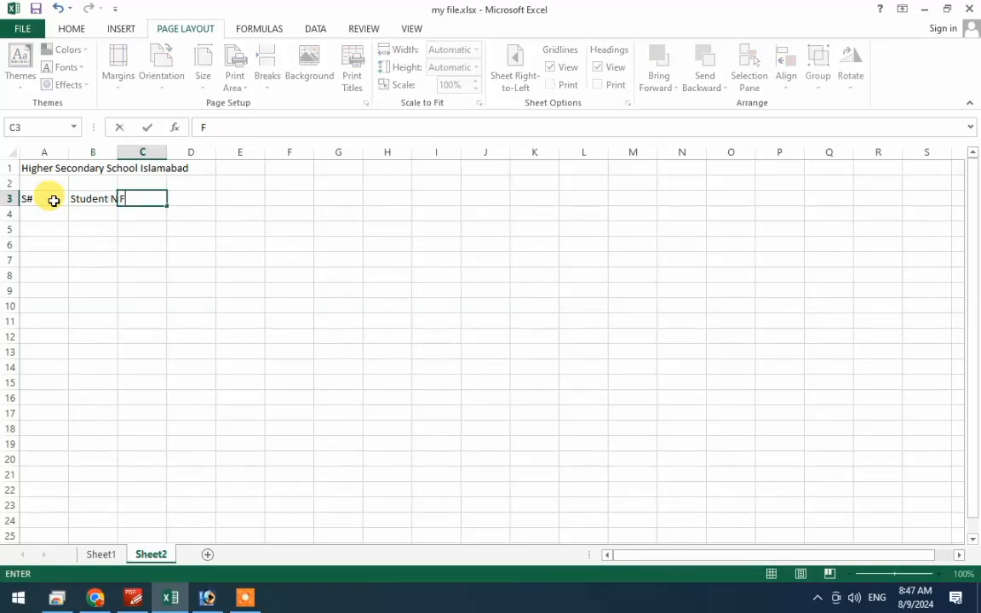
pyautogui.write('ather Name')
pyautogui.press('Tab')
pyautogui.write('Mar')
pyautogui.press('Tab')
pyautogui.write('Tot')
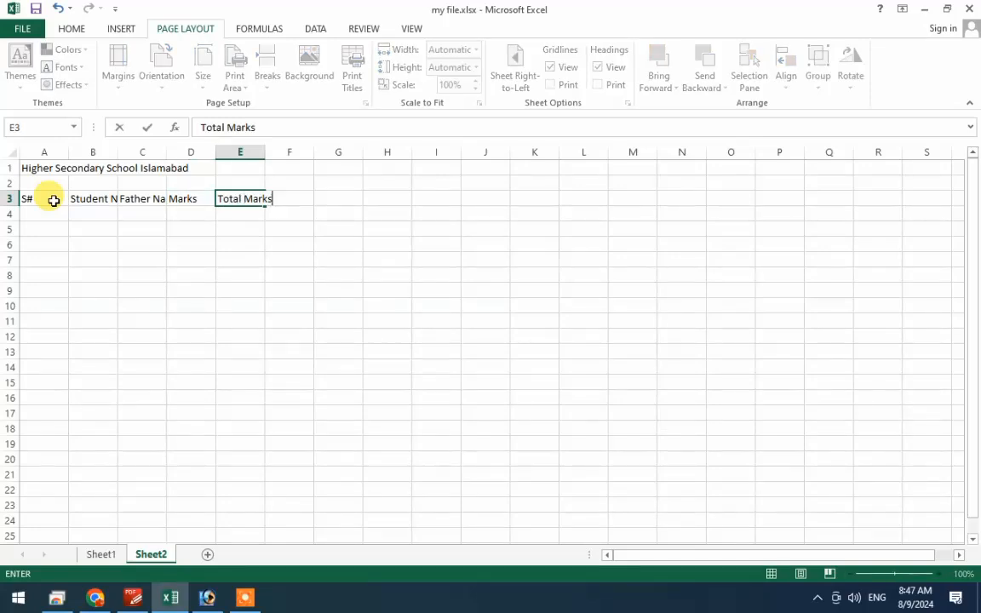
pyautogui.press('Tab')
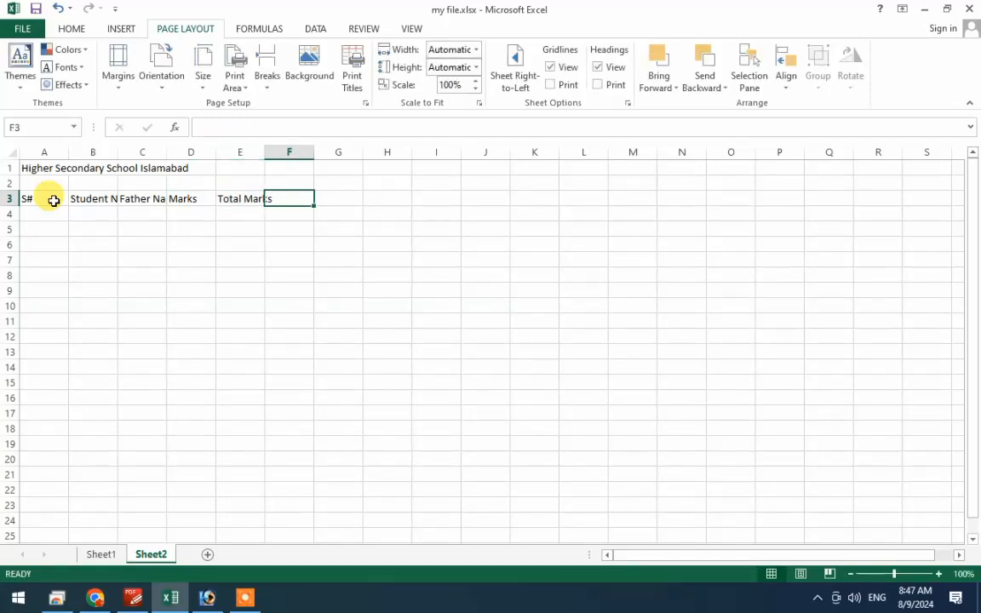
# Replace the heading in cell D3 with "Obtained".
pyautogui.doubleClick(198, 199)
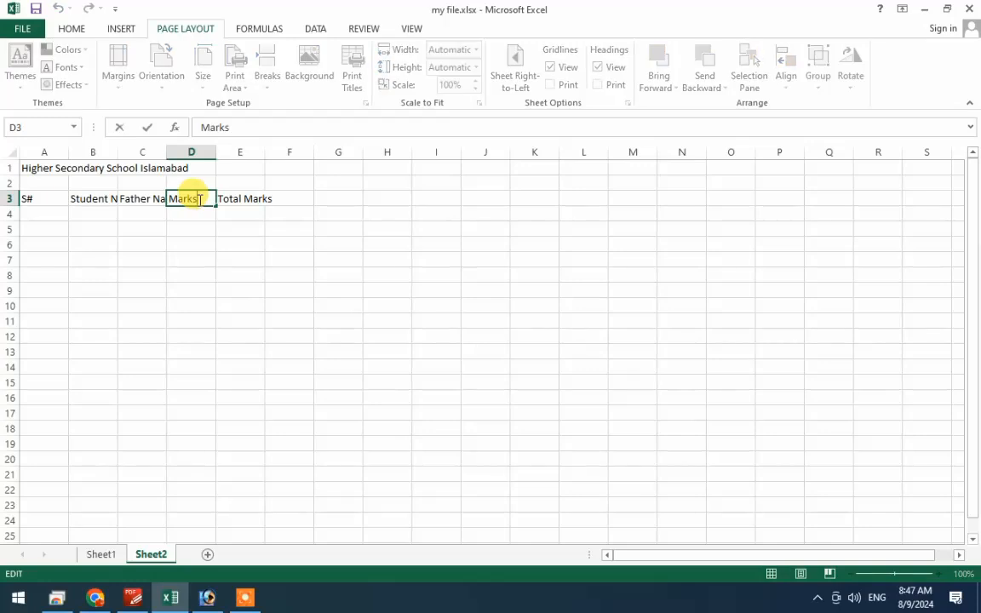
pyautogui.press('Return')
pyautogui.click(197, 199)
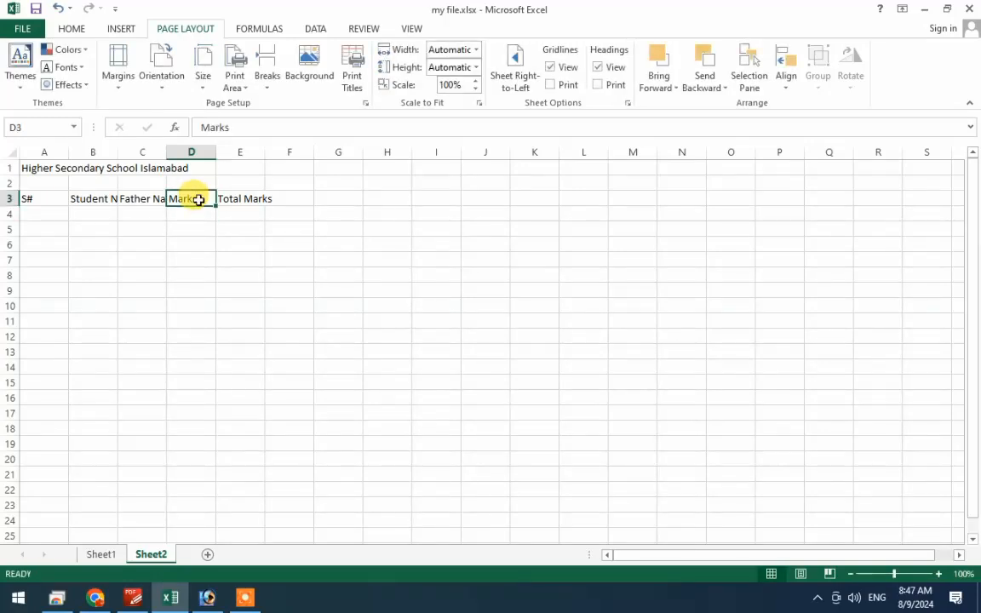
pyautogui.write('Obtained')
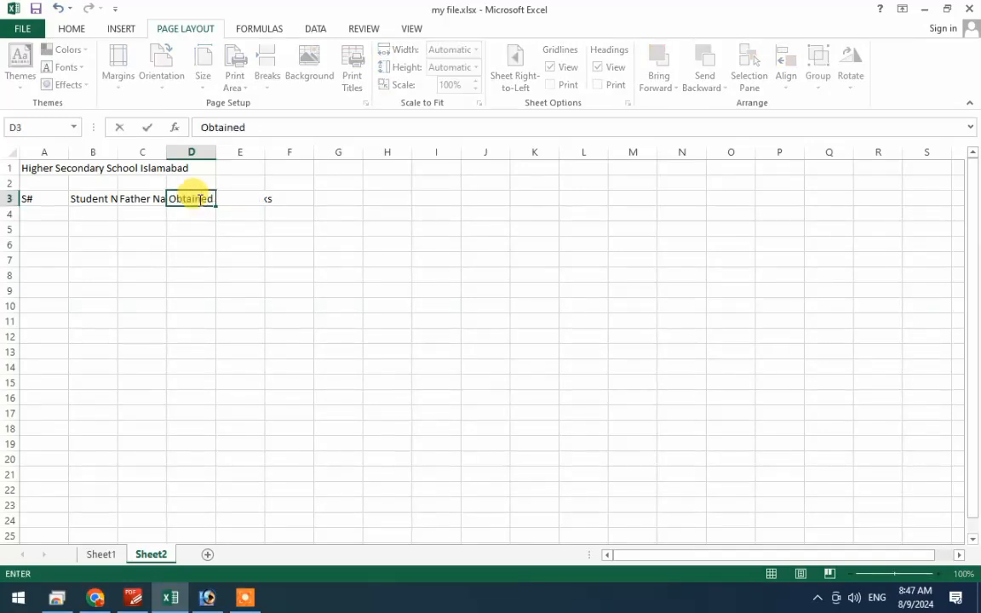
# Add the column headings %, Grade and Remarks in cells F3 to H3.
pyautogui.click(293, 199)
pyautogui.write('%')
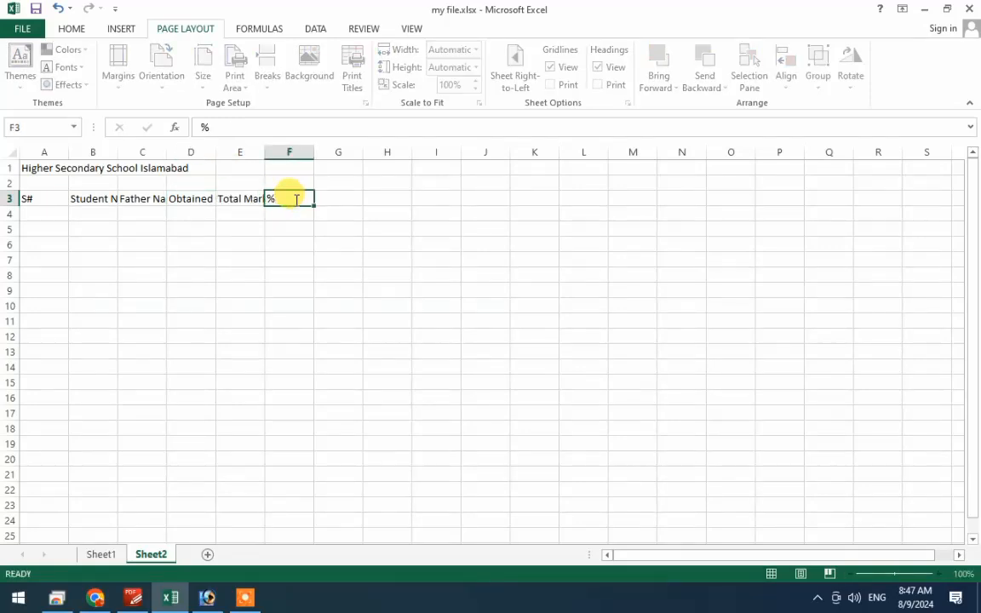
pyautogui.press('Tab')
pyautogui.write('Grad')
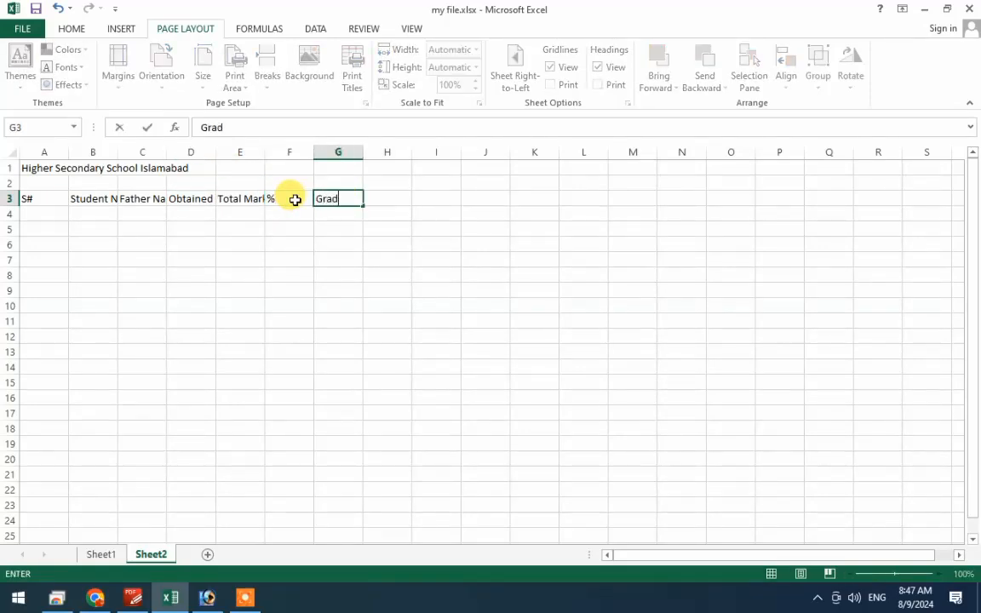
pyautogui.write('e')
pyautogui.press('Return')
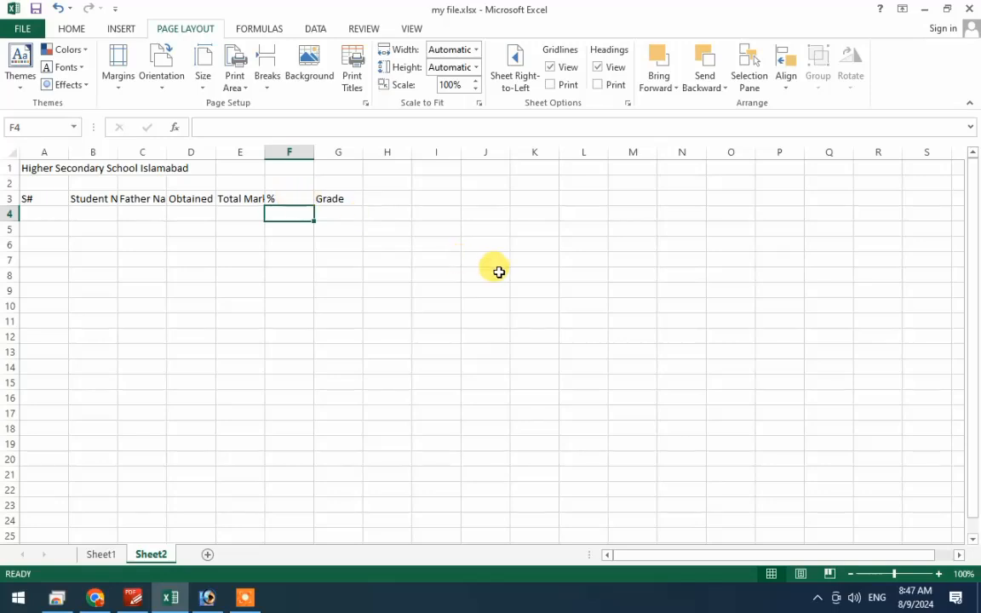
pyautogui.click(398, 199)
pyautogui.write('Remarks')
pyautogui.press('Return')
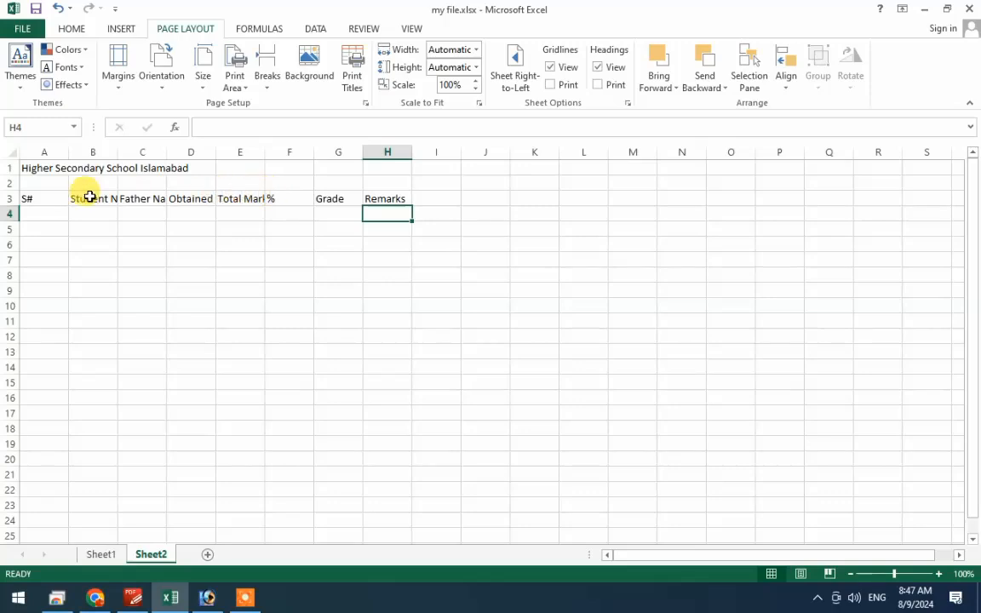
# Apply all borders to the table range A3:H10.
pyautogui.click(35, 198)
pyautogui.moveTo(35, 198); pyautogui.dragTo(372, 295)
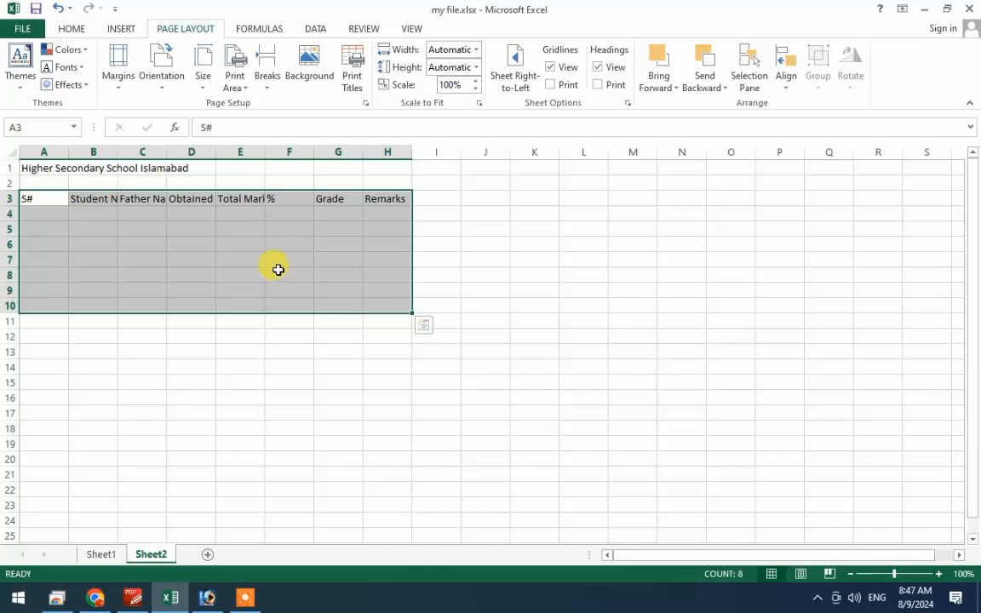
pyautogui.click(73, 30)
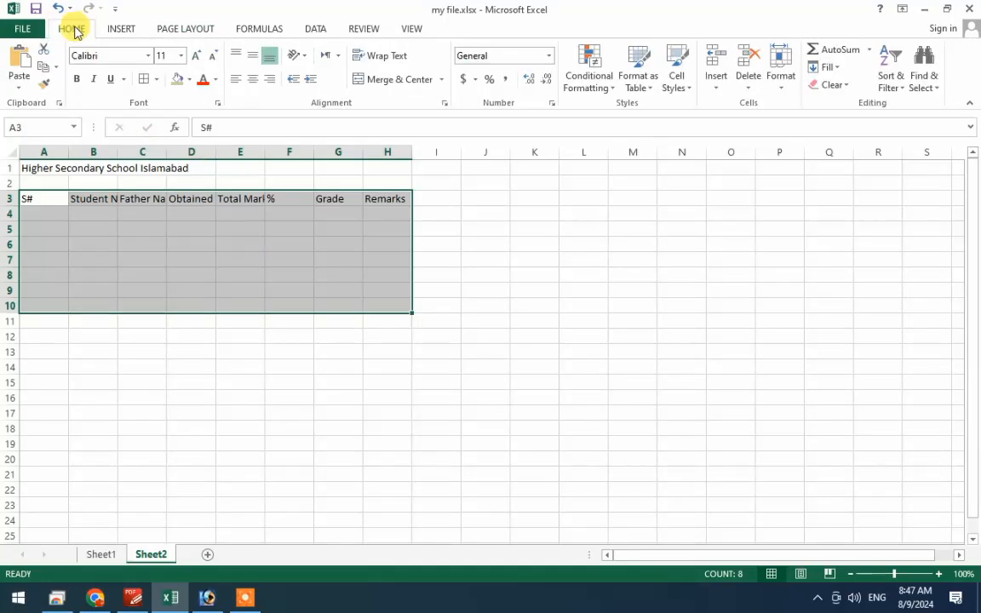
pyautogui.click(146, 88)
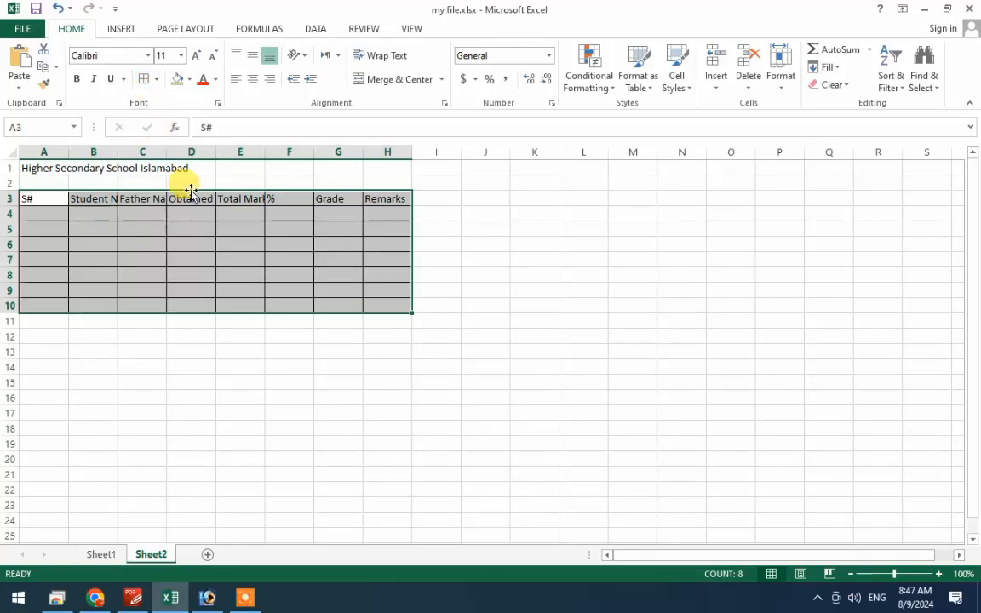
pyautogui.click(248, 274)
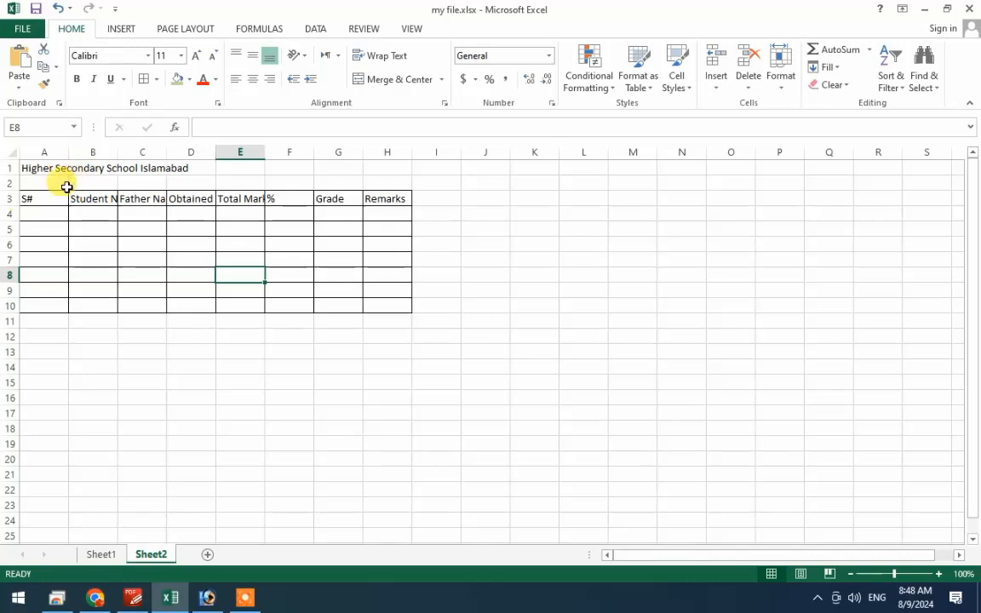
# Enter the serial numbers 1 to 4 in cells A4 to A7.
pyautogui.click(49, 214)
pyautogui.write('1')
pyautogui.press('Return')
pyautogui.write('2')
pyautogui.press('Return')
pyautogui.write('3')
pyautogui.press('Return')
pyautogui.write('4')
pyautogui.press('Return')
pyautogui.write('5')
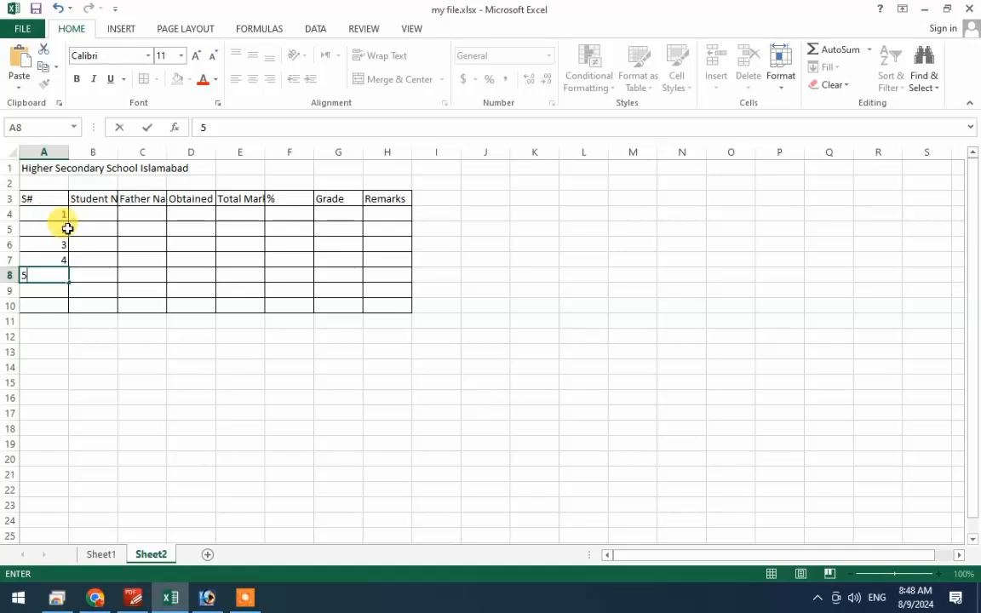
pyautogui.press('Escape')
pyautogui.click(138, 258)
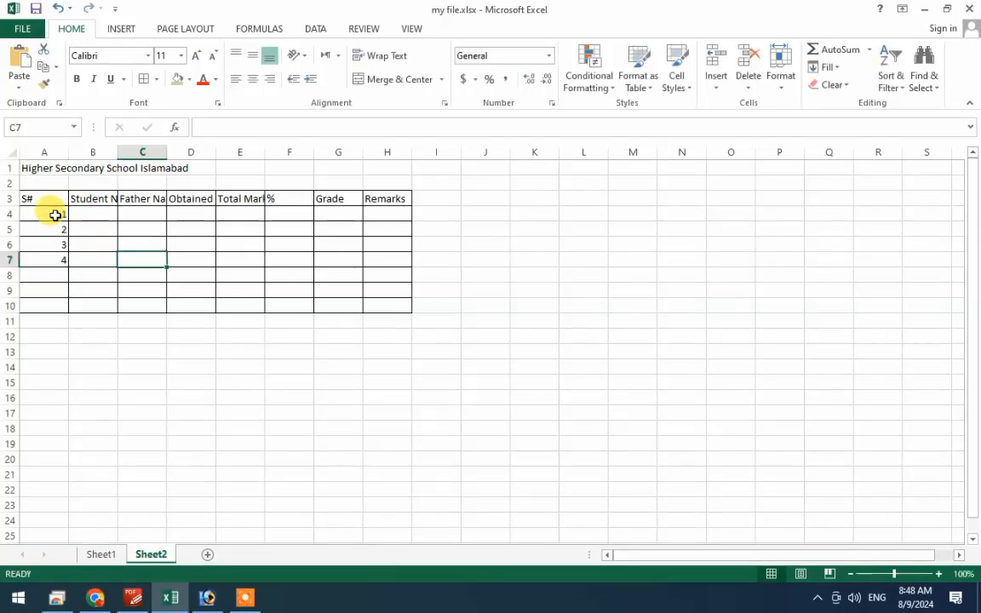
# Try filling the single value in A4 down to A7 and then down to A10, undoing each fill.
pyautogui.click(55, 214)
pyautogui.press('Down')
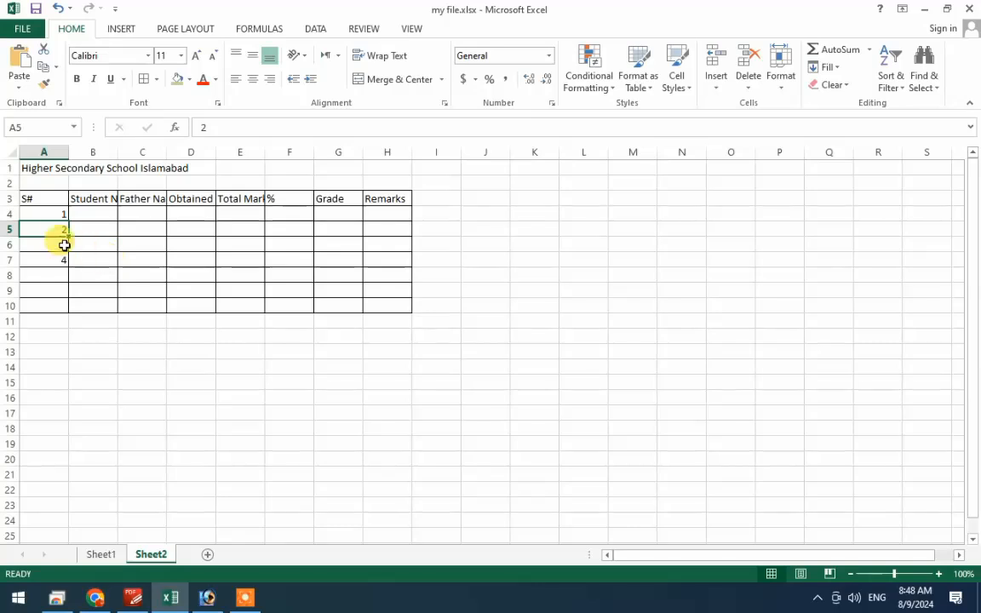
pyautogui.click(61, 219)
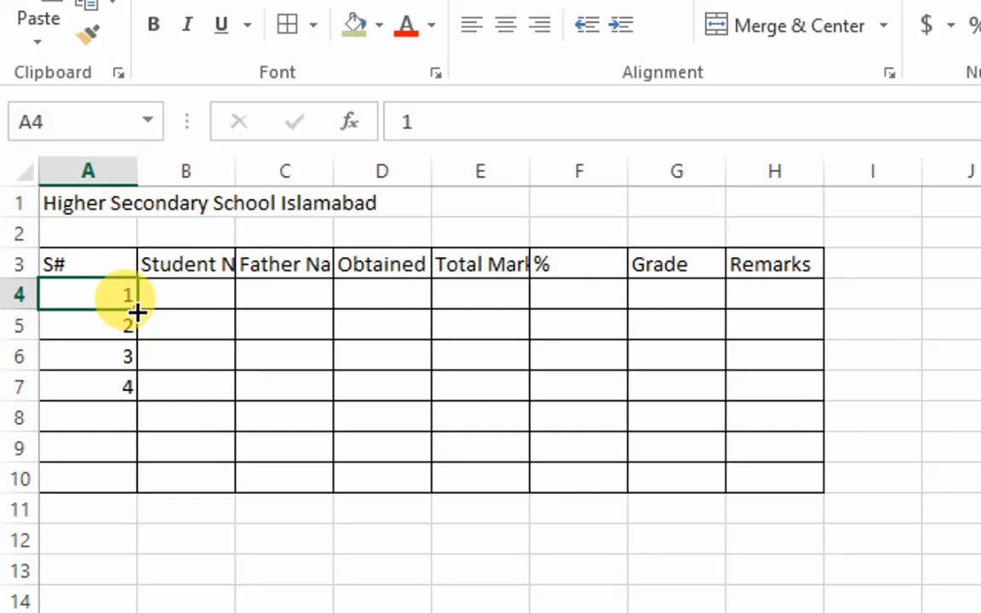
pyautogui.moveTo(137, 311); pyautogui.dragTo(134, 389)
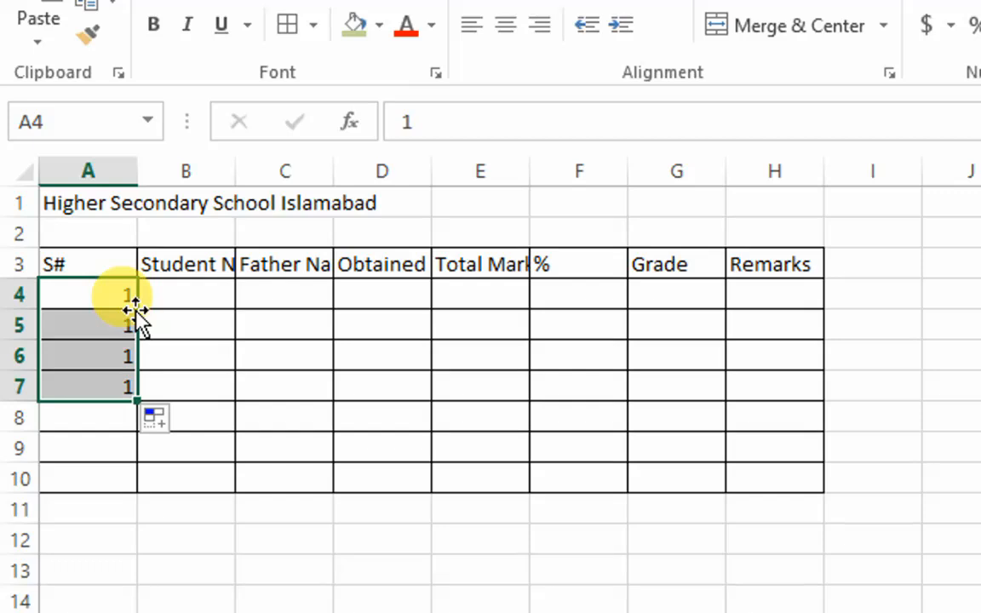
pyautogui.hotkey('ctrl', 'z')
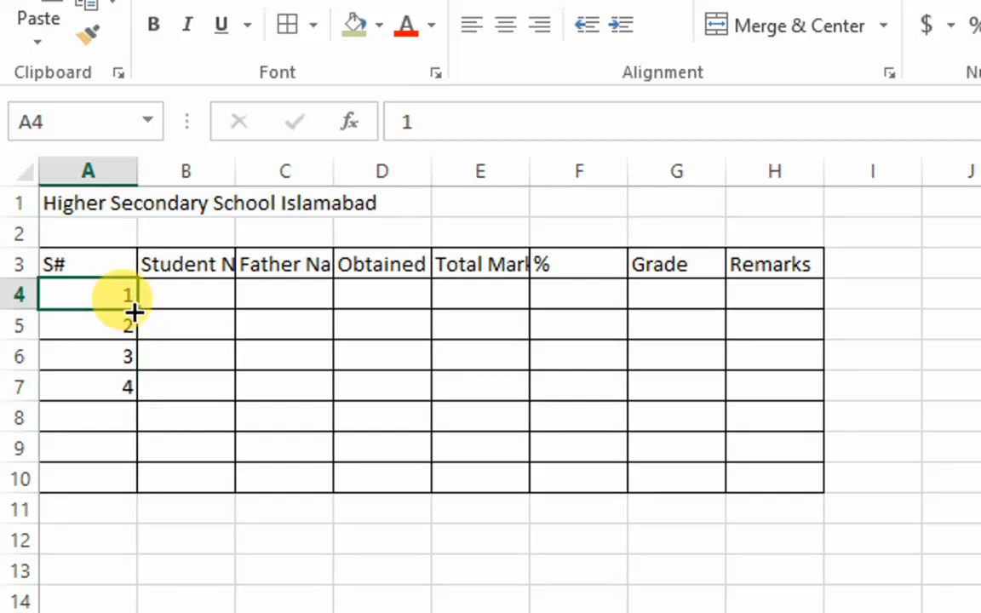
pyautogui.moveTo(134, 312); pyautogui.dragTo(129, 482)
pyautogui.click(119, 332)
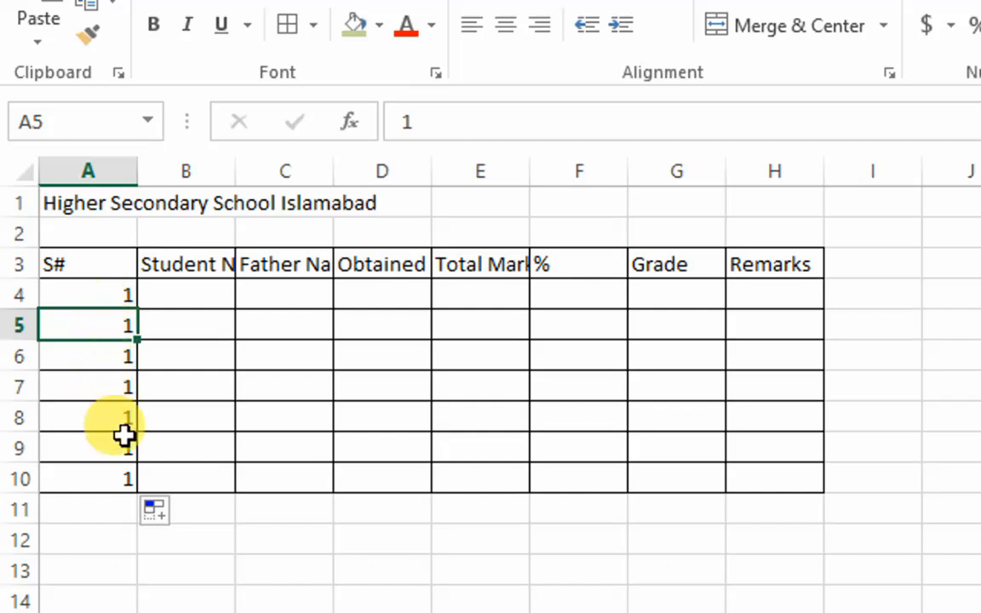
pyautogui.hotkey('ctrl', 'z')
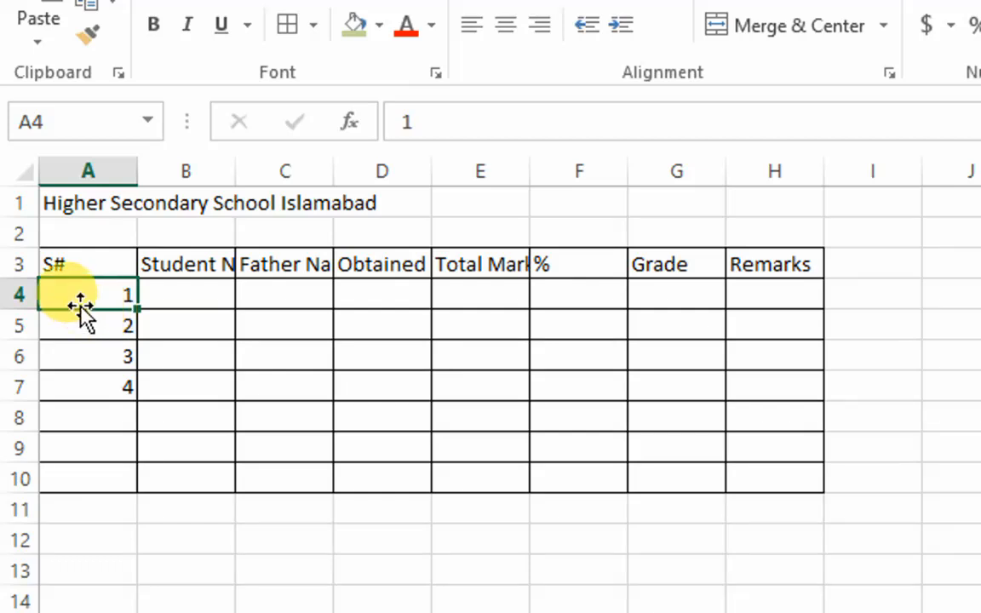
# Extend the serial number series from the first cells down to A10, numbering the rows 1 to 7.
pyautogui.click(92, 331)
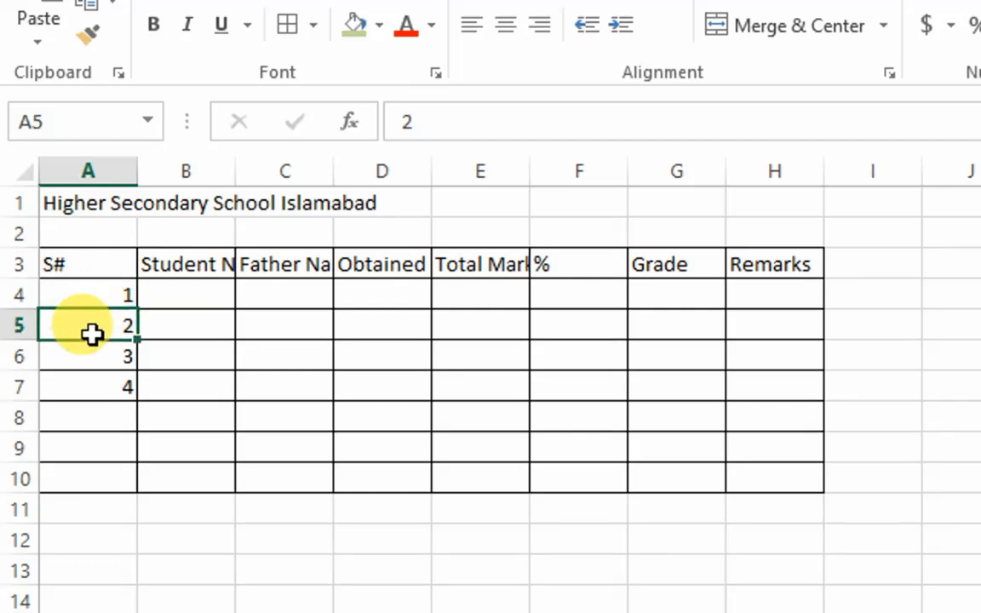
pyautogui.click(73, 296)
pyautogui.moveTo(76, 297); pyautogui.dragTo(134, 486)
pyautogui.click(326, 451)
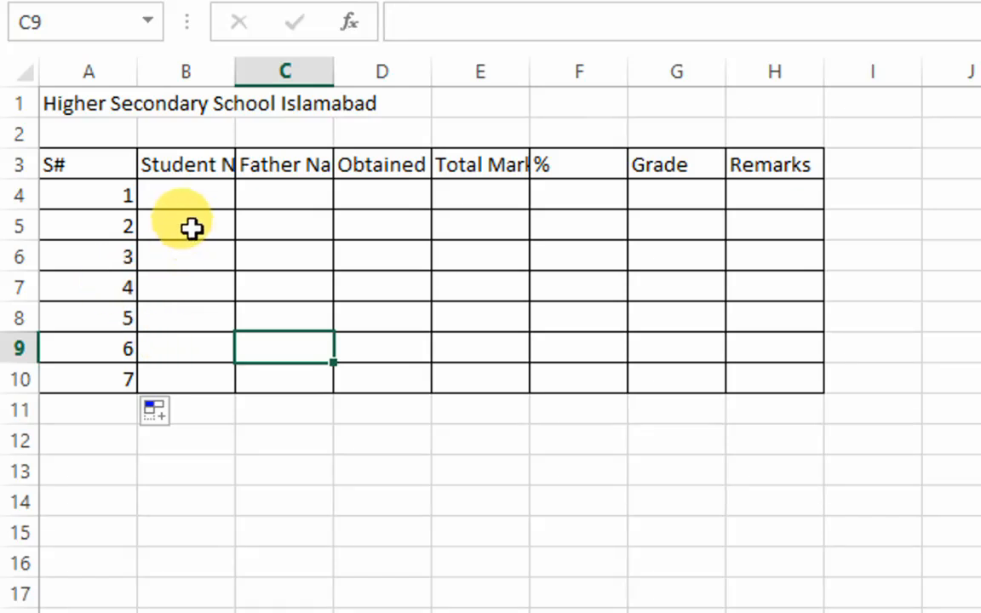
# Enter the first student's name in cell B4.
pyautogui.click(200, 203)
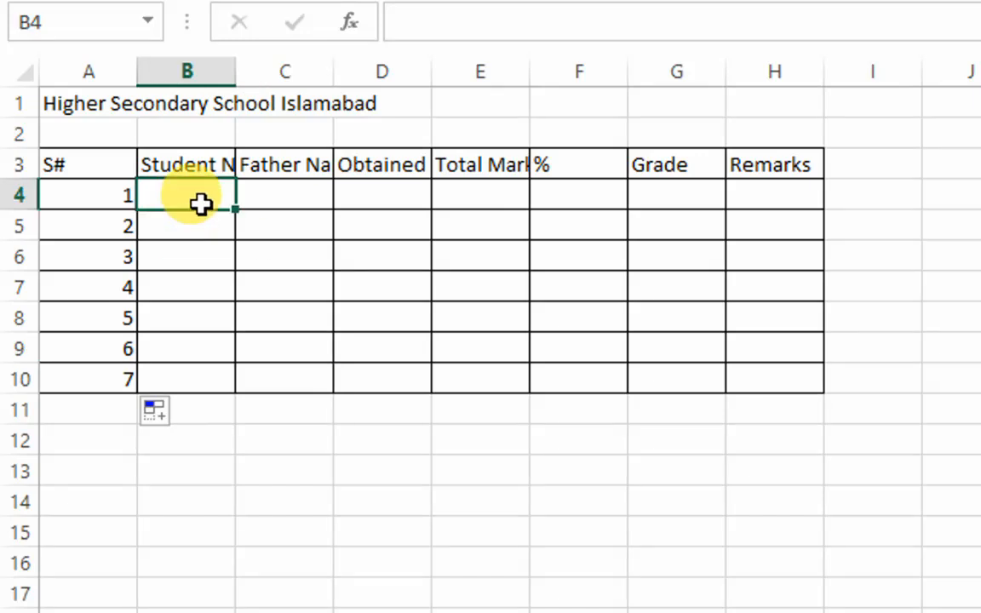
pyautogui.write('NA')
pyautogui.press('BackSpace')
pyautogui.write('aui')
pyautogui.write('ima')
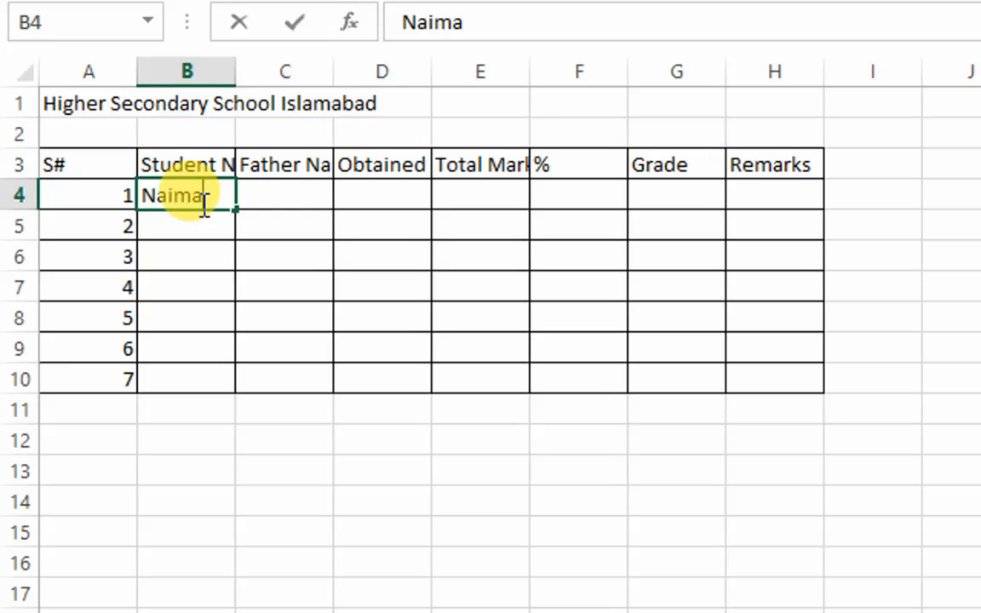
pyautogui.press('Return')
pyautogui.press('Left')
pyautogui.press('Right')
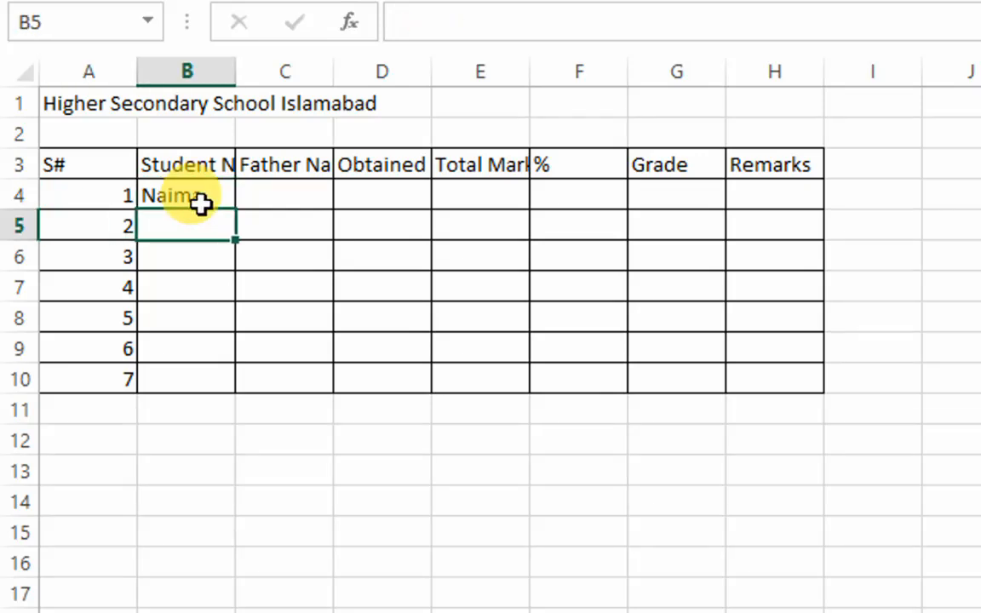
# Enter the names of the next three students in cells B5 to B7.
pyautogui.write('Suhail')
pyautogui.press('Return')
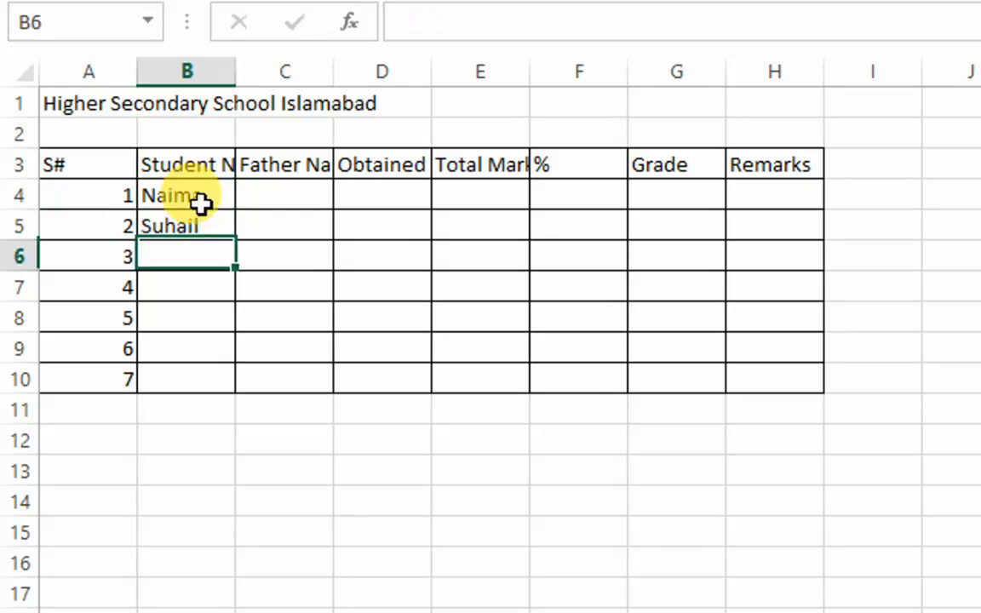
pyautogui.write('Asma')
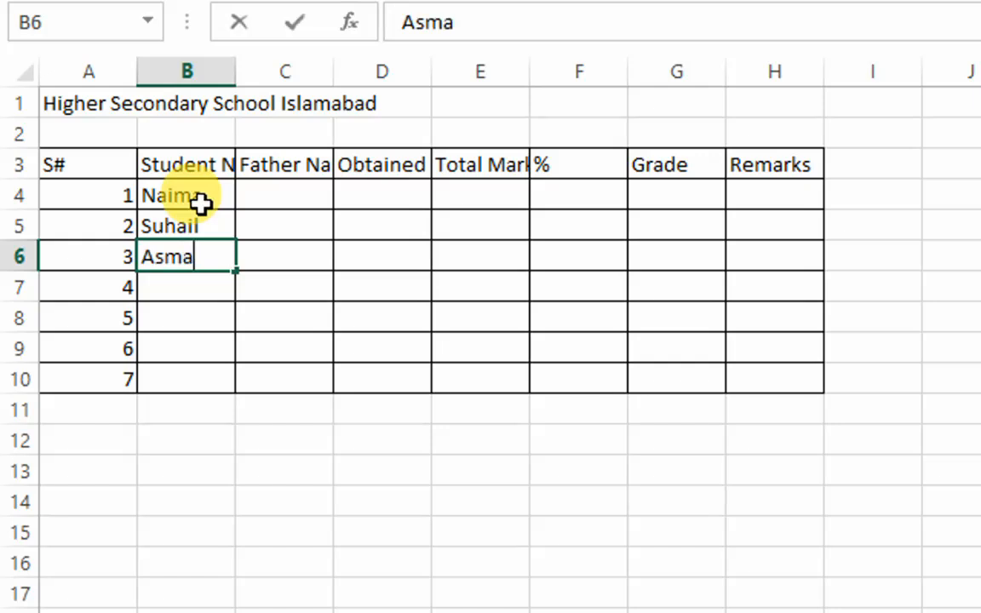
pyautogui.press('Return')
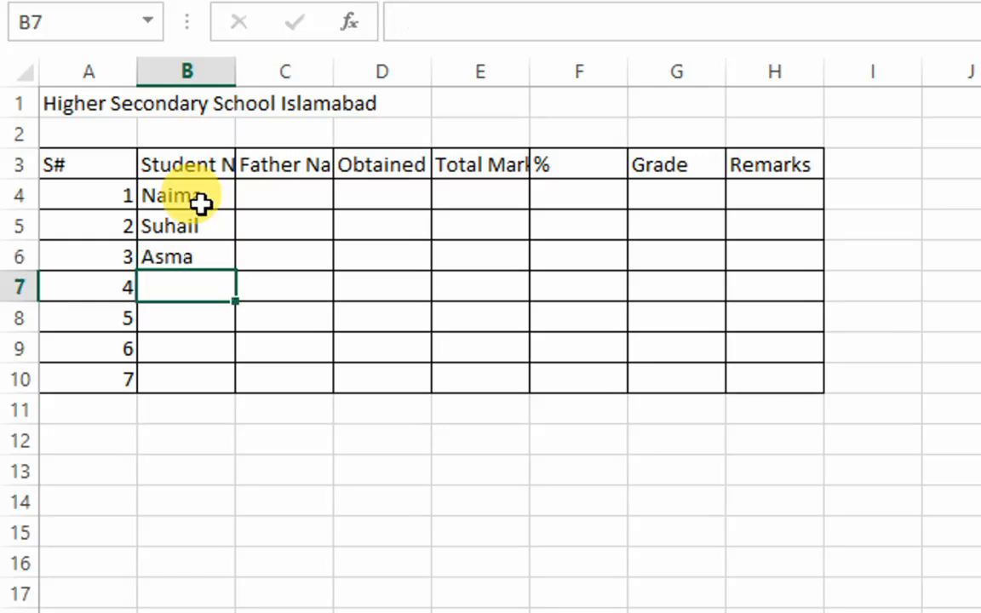
pyautogui.write('Jafar')
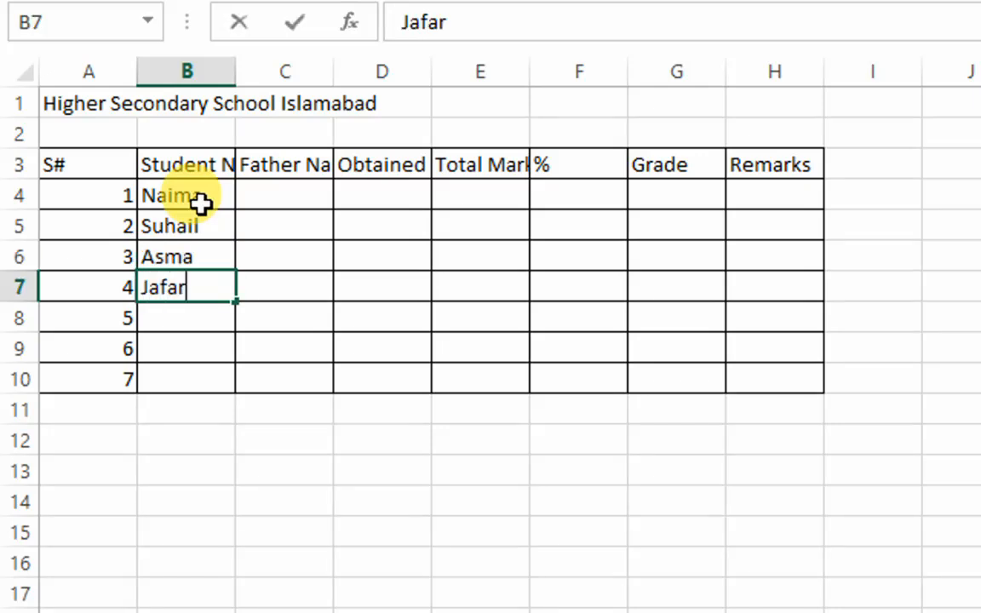
pyautogui.press('Return')
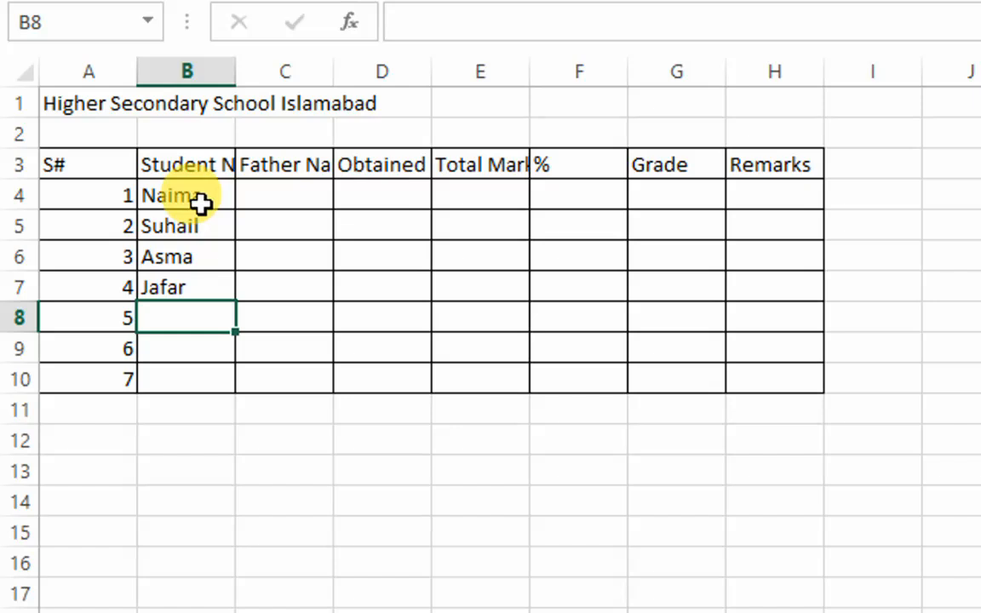
# Enter the names of the remaining three students in cells B8 to B10.
pyautogui.write('Naze')
pyautogui.press('BackSpace')
pyautogui.write('neen')
pyautogui.press('Return')
pyautogui.write('Shumaila')
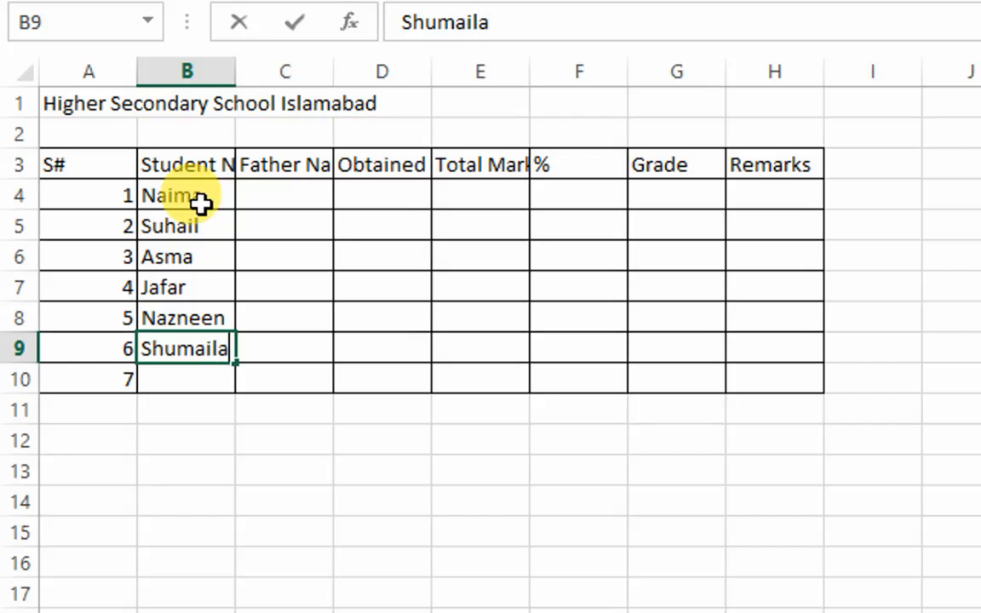
pyautogui.press('Return')
pyautogui.write('Sana')
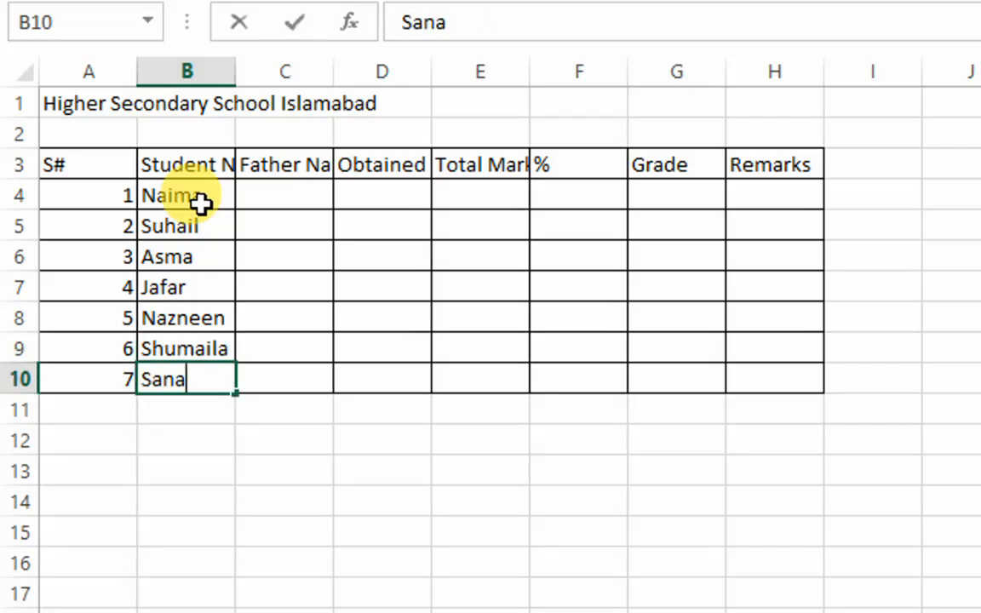
pyautogui.press('Tab')
# Enter the obtained marks 50, 60, 7 and 80 in cells D4 to D7.
pyautogui.press('Up')
pyautogui.press('Up')
pyautogui.press('Up')
pyautogui.press('Up')
pyautogui.press('Up')
pyautogui.press('Up')
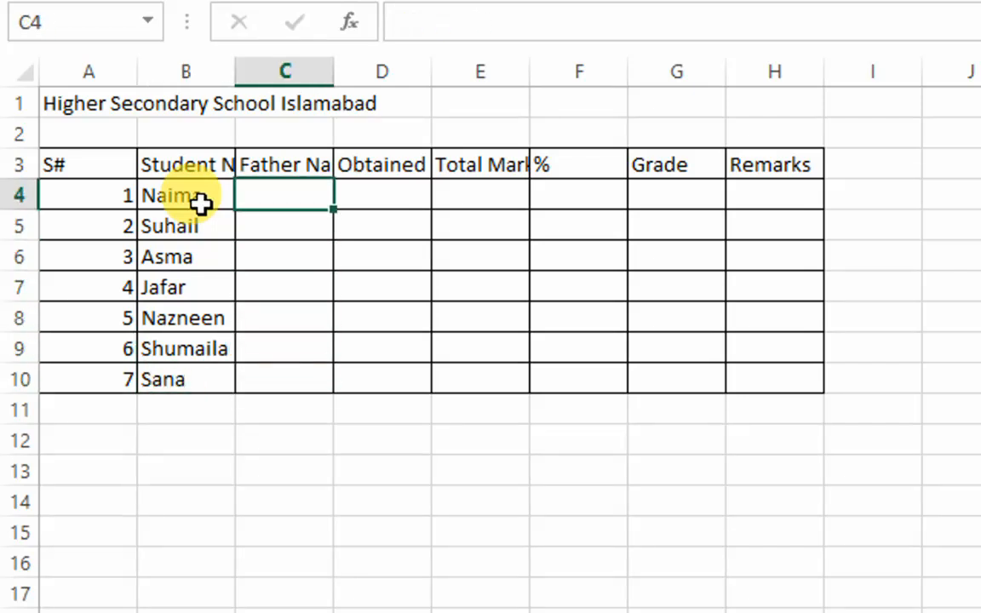
pyautogui.press('Right')
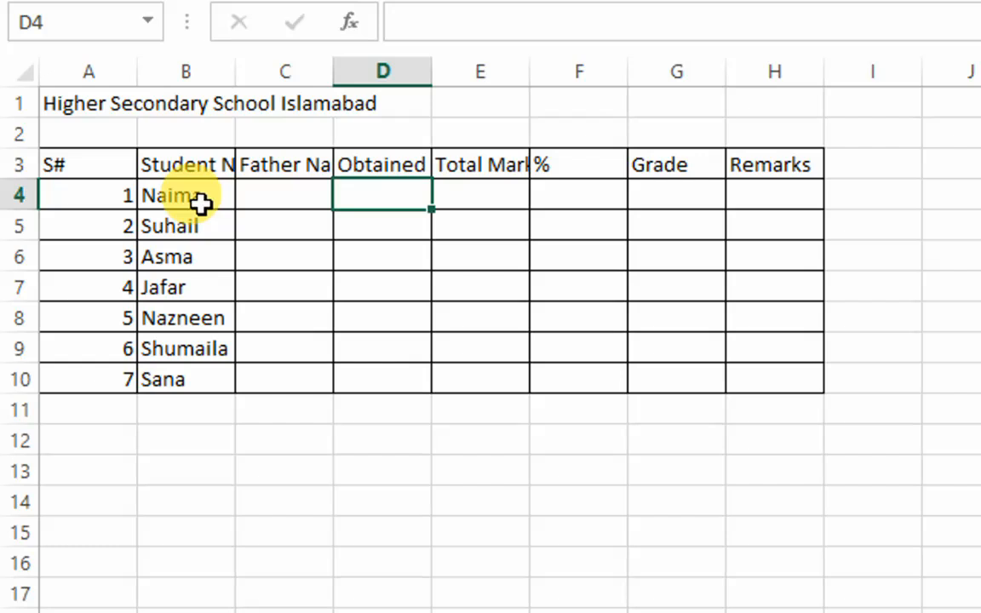
pyautogui.write('50')
pyautogui.press('Return')
pyautogui.write('60')
pyautogui.press('Return')
pyautogui.write('7')
pyautogui.press('Return')
pyautogui.write('80')
pyautogui.press('Return')
# Leave D8 empty and enter the obtained marks 30 in D9 and 15 in D10.
pyautogui.press('Up')
pyautogui.press('Up')
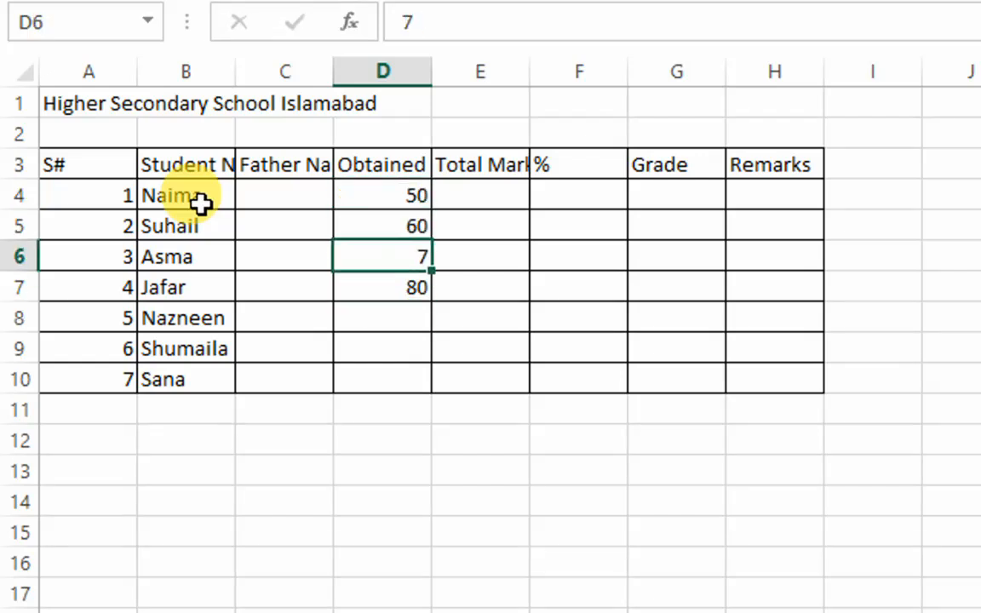
pyautogui.press('Down')
pyautogui.press('Down')
pyautogui.press('Down')
pyautogui.write('30')
pyautogui.press('Return')
pyautogui.write('15')
pyautogui.press('Return')
# Enter 100 as the first student's total marks in cell E4.
pyautogui.press('Right')
pyautogui.press('Up')
pyautogui.press('Up')
pyautogui.press('Up')
pyautogui.press('Up')
pyautogui.press('Up')
pyautogui.press('Up')
pyautogui.press('Up')
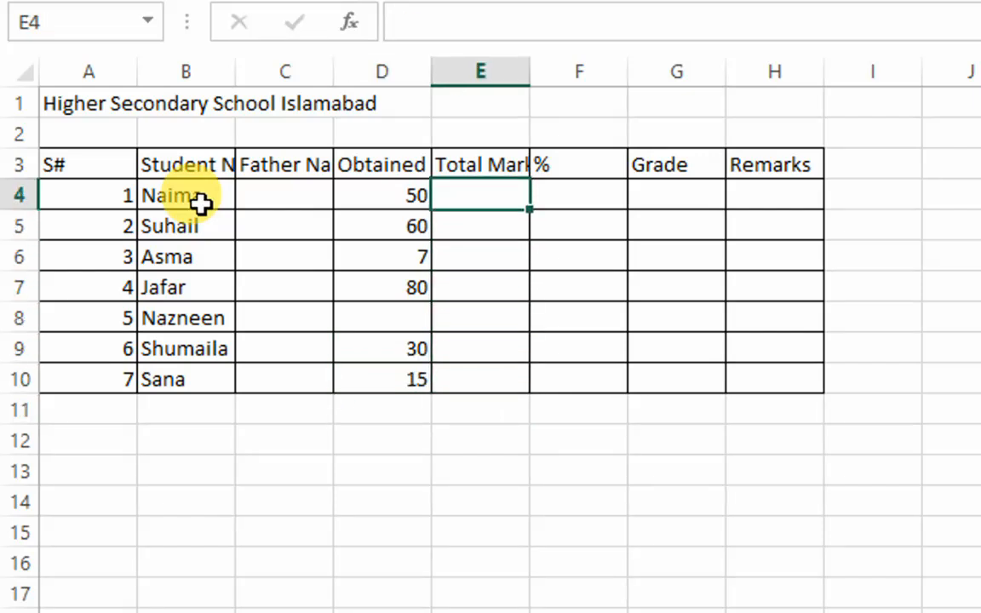
pyautogui.write('100')
pyautogui.press('Return')
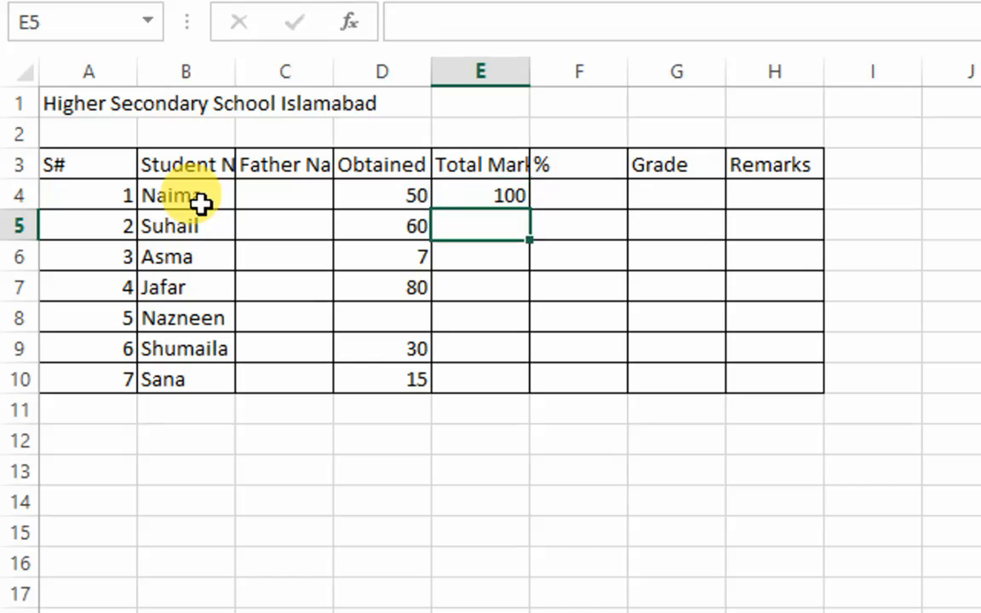
# Fill the total marks value from E4 down to E10.
pyautogui.click(200, 202)
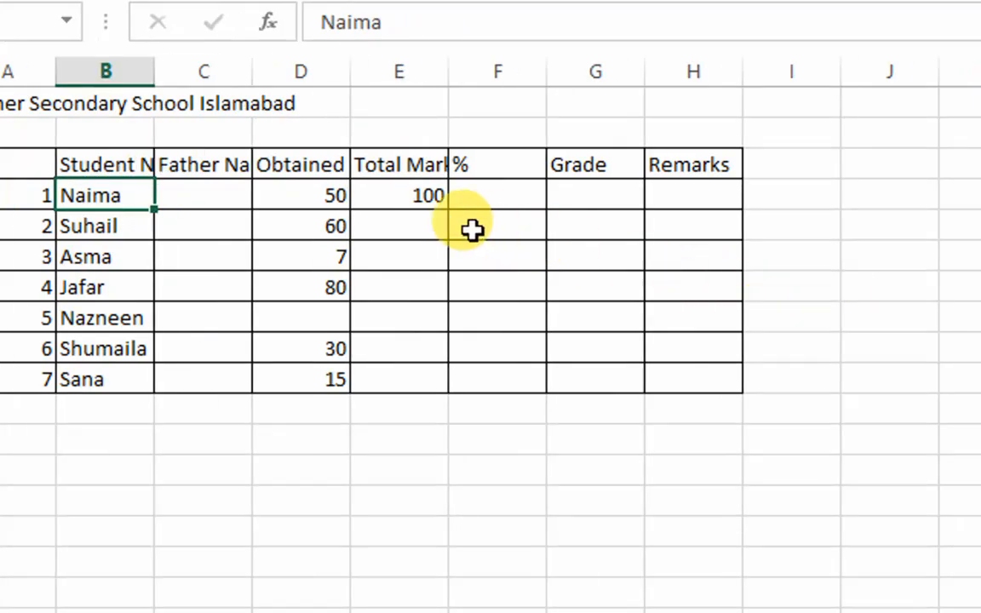
pyautogui.click(455, 203)
pyautogui.moveTo(446, 210); pyautogui.dragTo(446, 385)
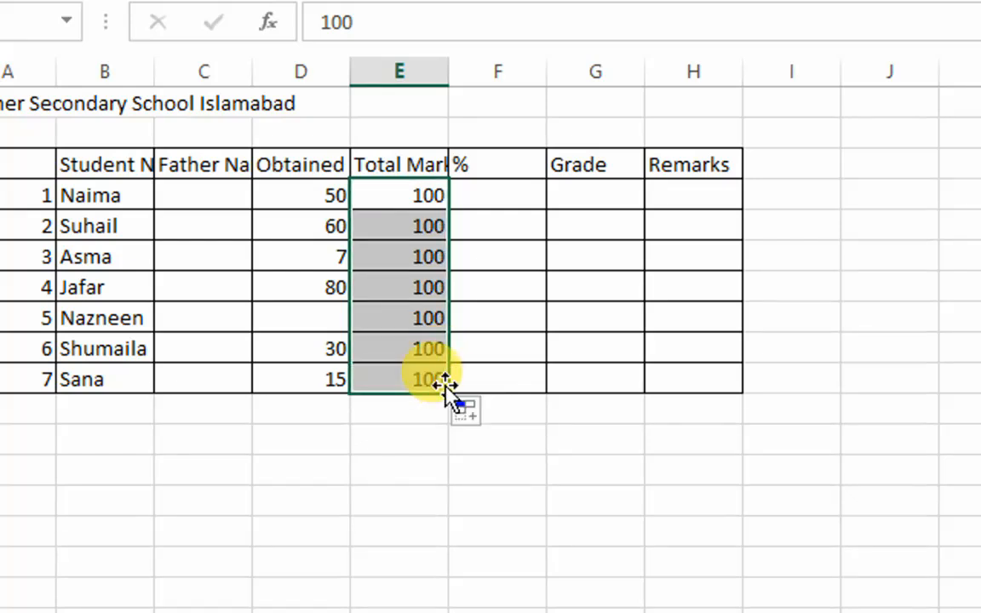
# Enter the percentage formula =D4/E4*100 in cell F4.
pyautogui.click(511, 196)
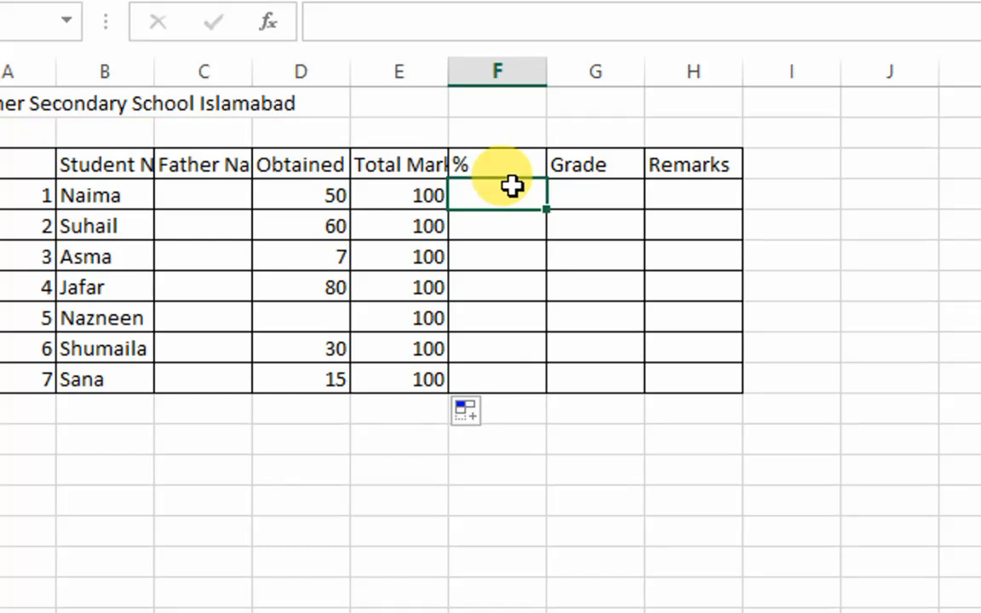
pyautogui.doubleClick(506, 197)
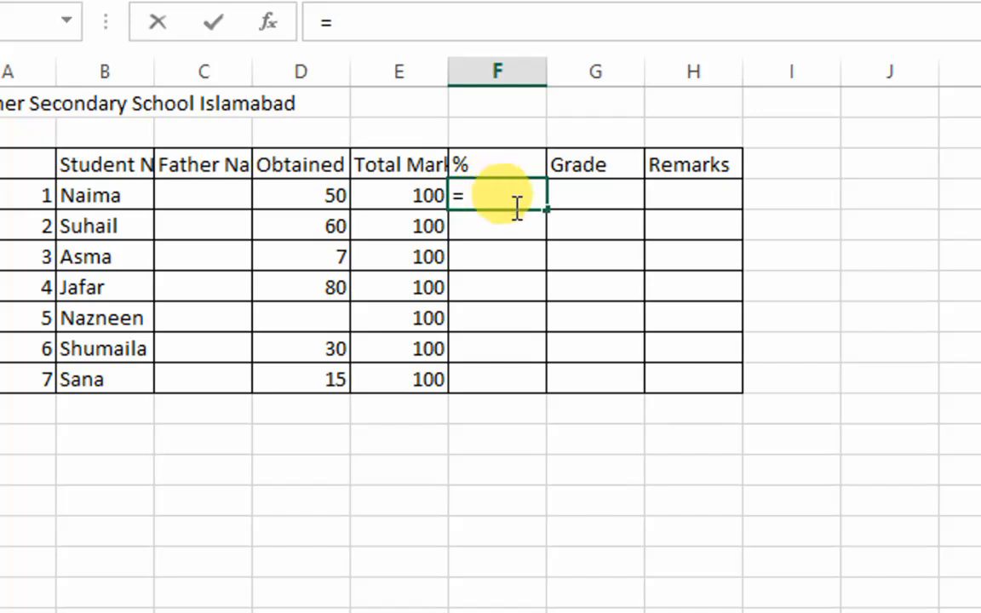
pyautogui.click(339, 195)
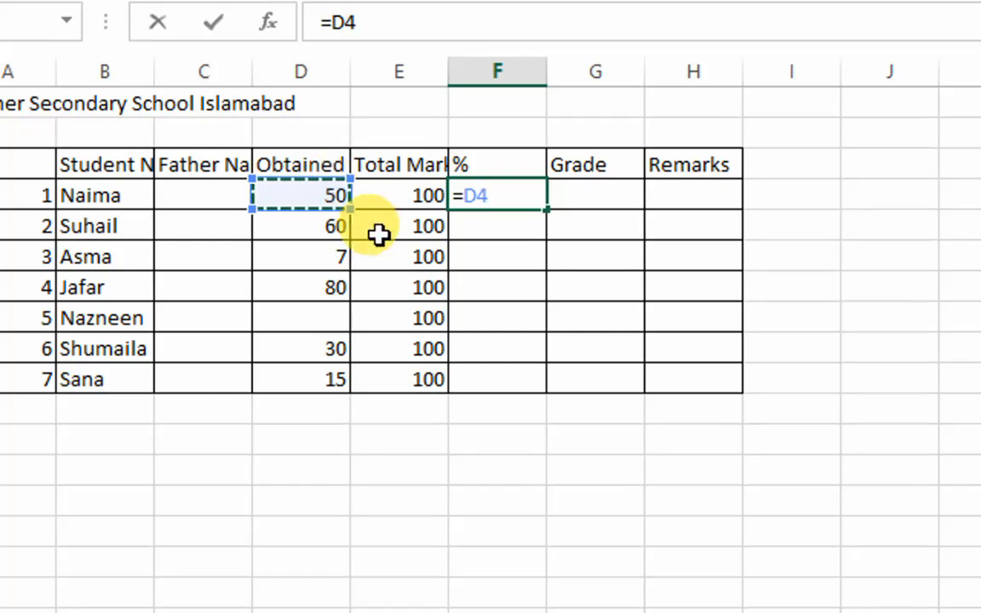
pyautogui.write('/')
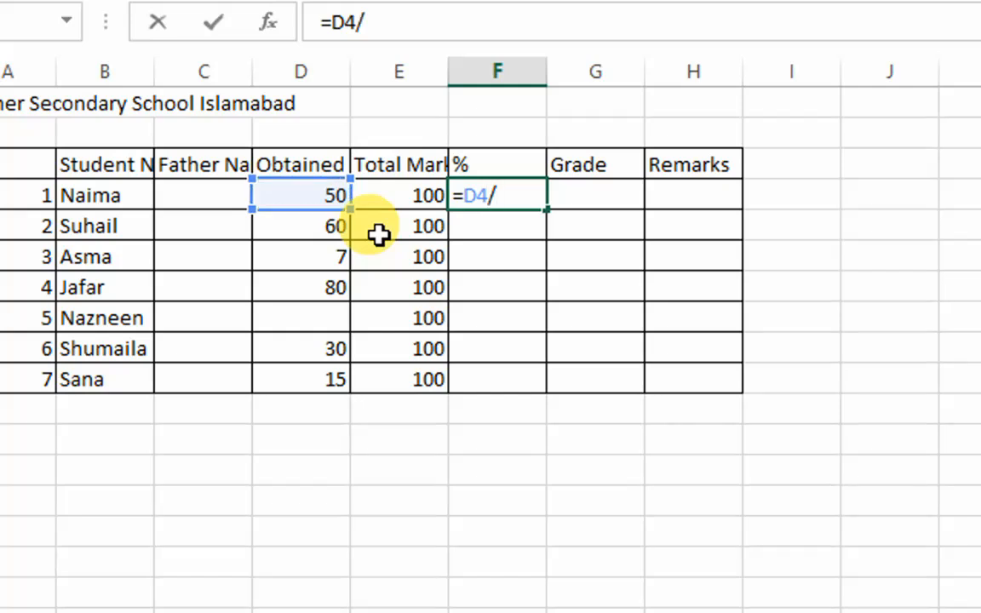
pyautogui.click(422, 198)
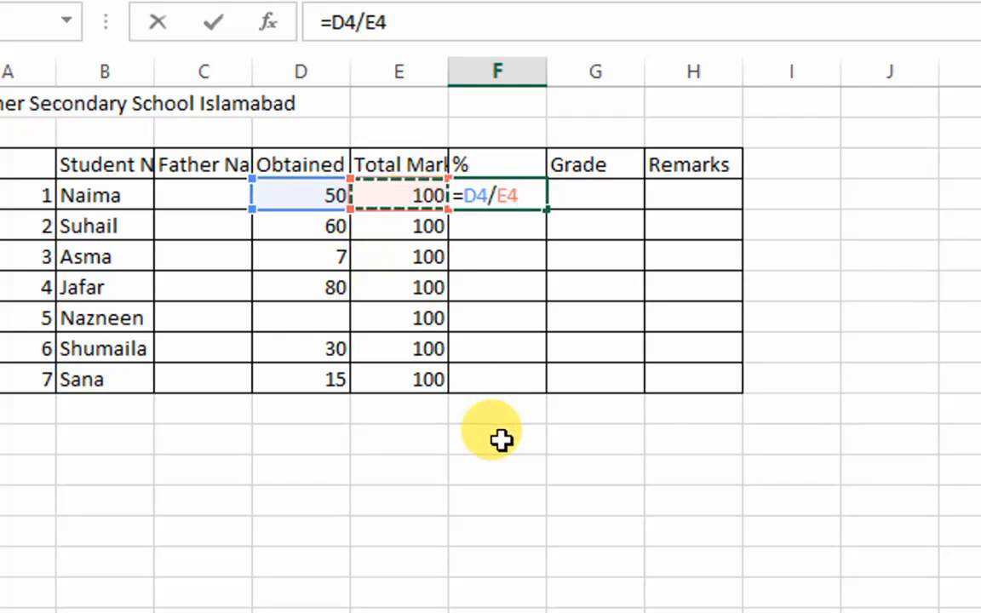
pyautogui.write('*100')
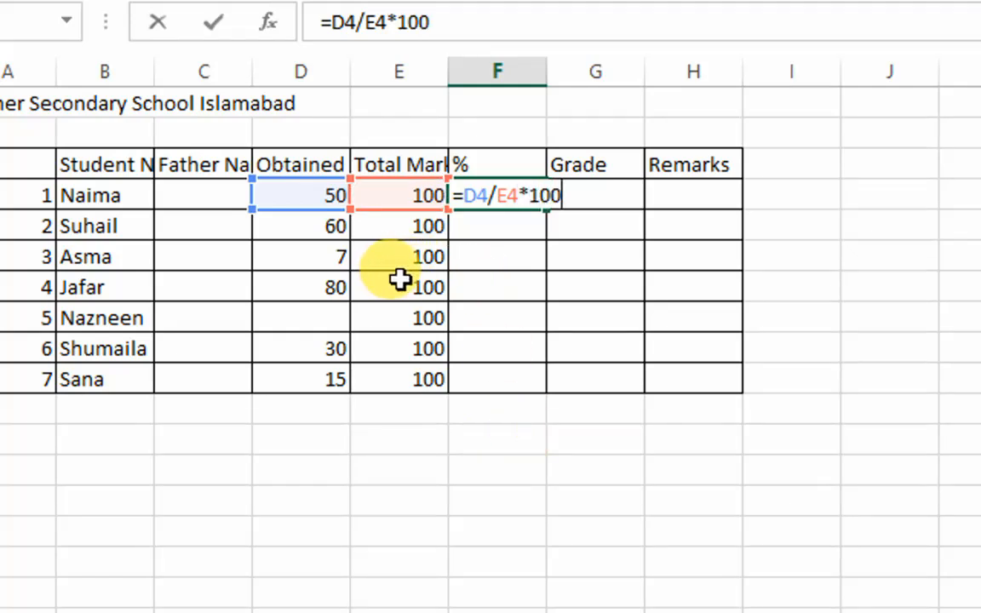
pyautogui.press('Return')
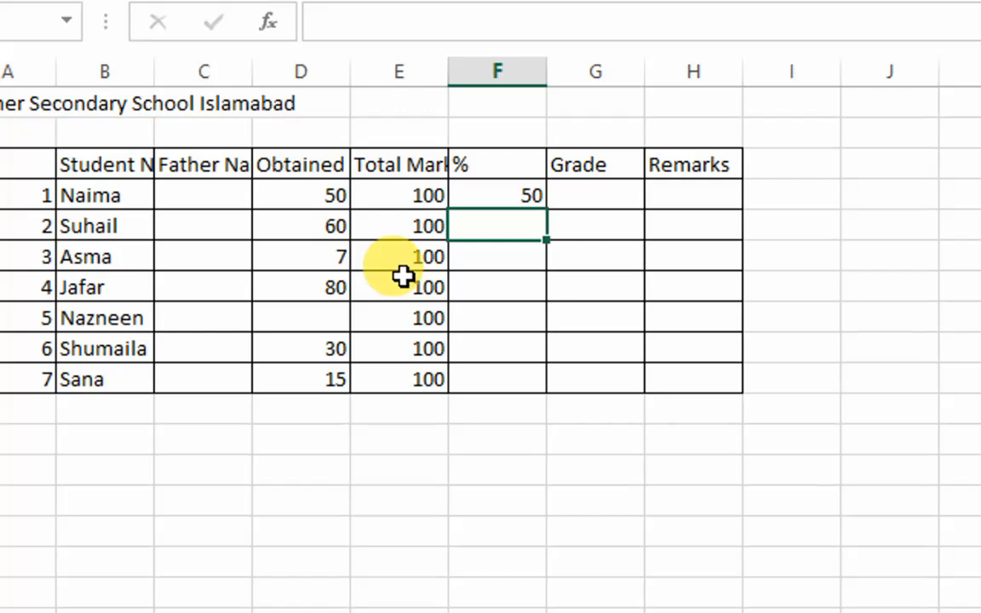
# Review the percentage formula in F4 and fill it down to F10.
pyautogui.doubleClick(516, 197)
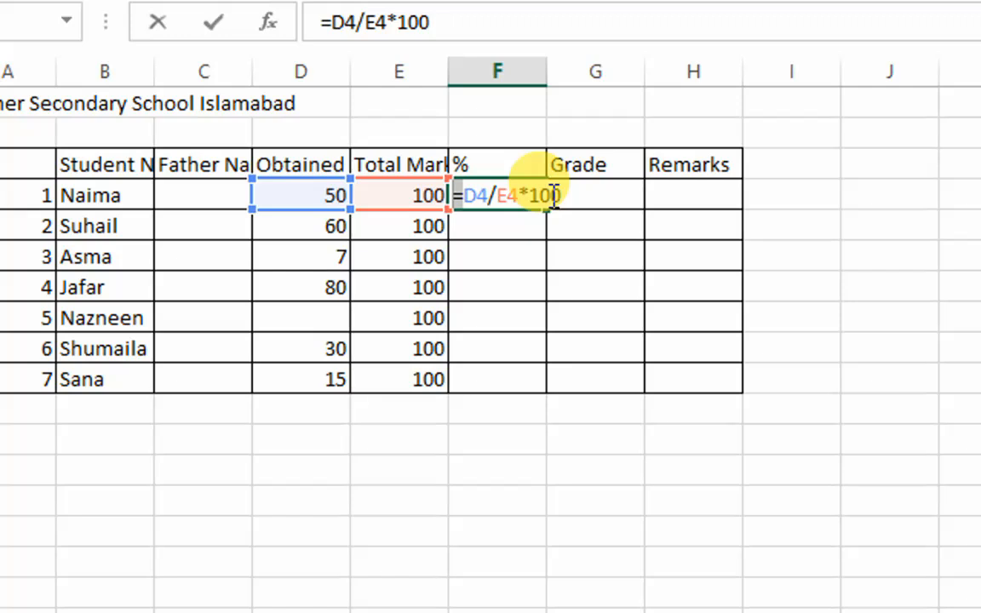
pyautogui.press('Return')
pyautogui.click(510, 192)
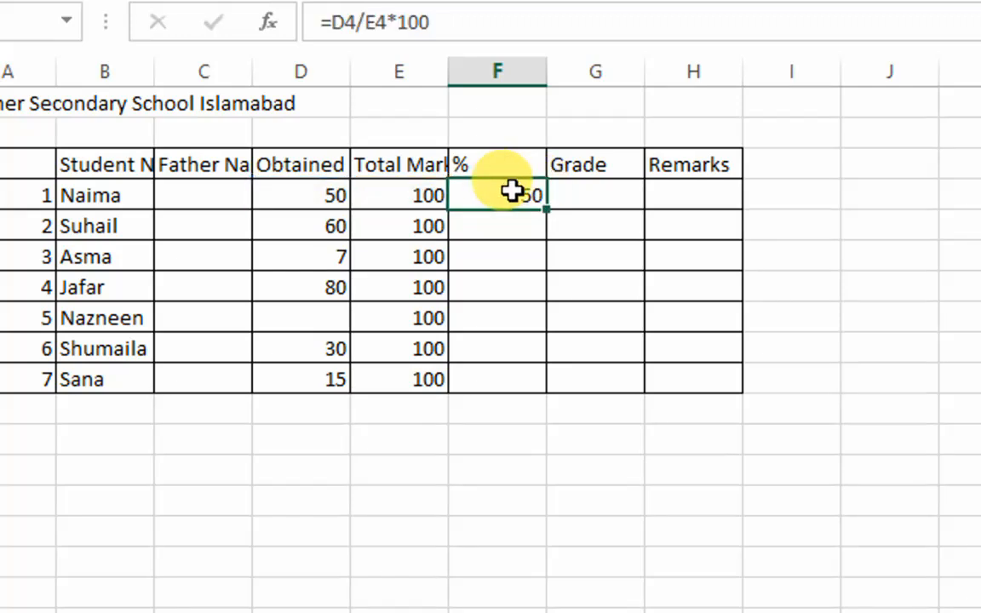
pyautogui.moveTo(547, 211); pyautogui.dragTo(525, 383)
# Examine the cell references of the copied percentage formulas in cells F4 to F8.
pyautogui.doubleClick(519, 197)
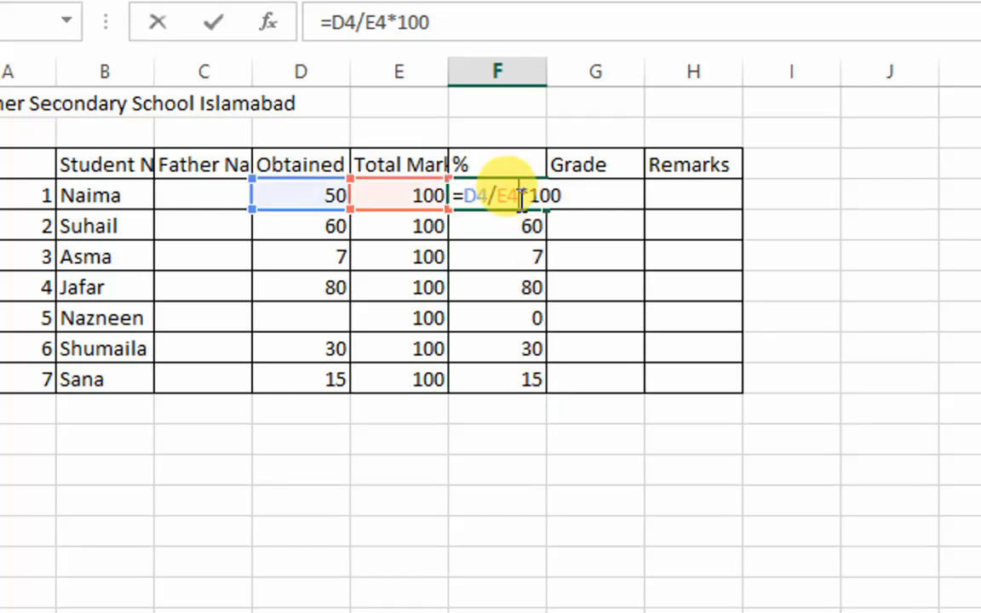
pyautogui.doubleClick(518, 226)
pyautogui.click(518, 256)
pyautogui.doubleClick(518, 256)
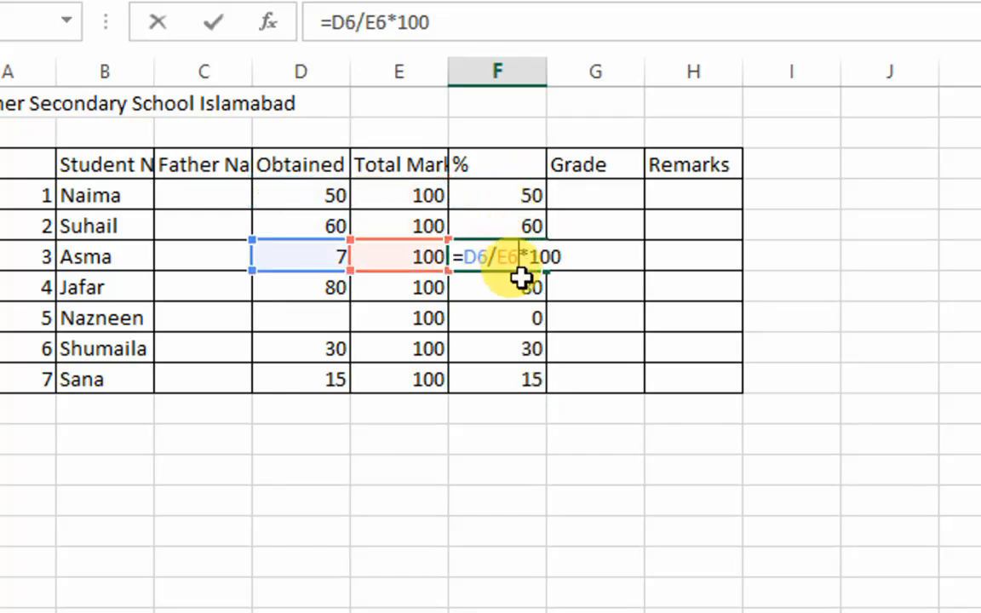
pyautogui.doubleClick(521, 287)
pyautogui.doubleClick(521, 314)
pyautogui.click(625, 341)
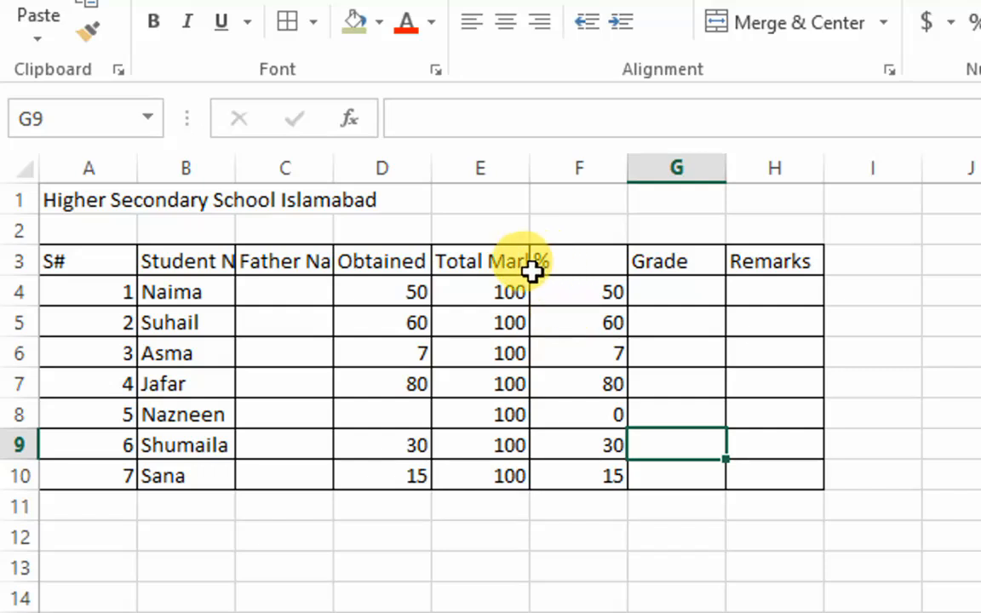
# Format F4:F10 with the percent style, then add one decimal place and remove it again.
pyautogui.moveTo(591, 291); pyautogui.dragTo(594, 464)
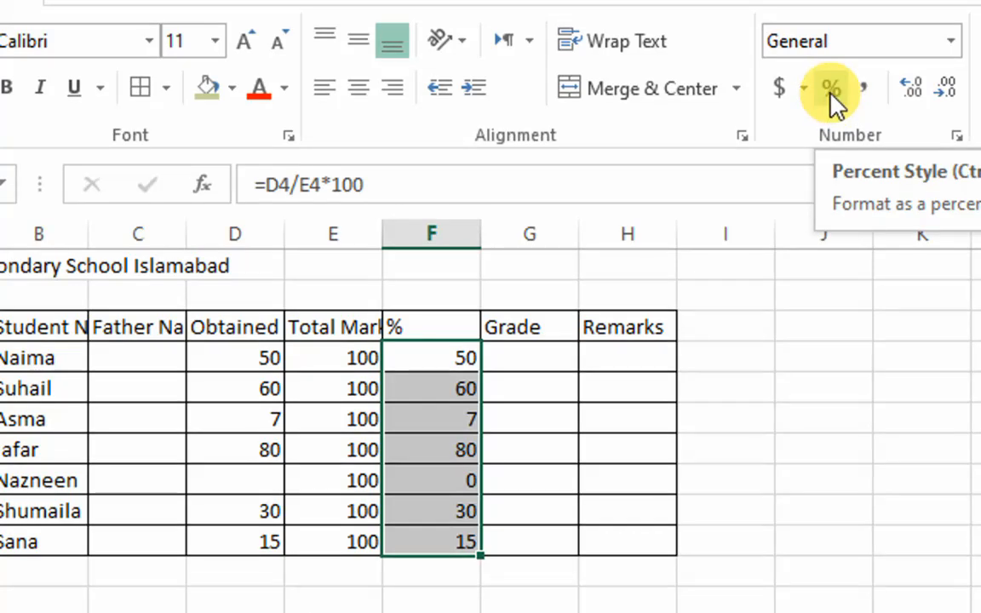
pyautogui.click(830, 98)
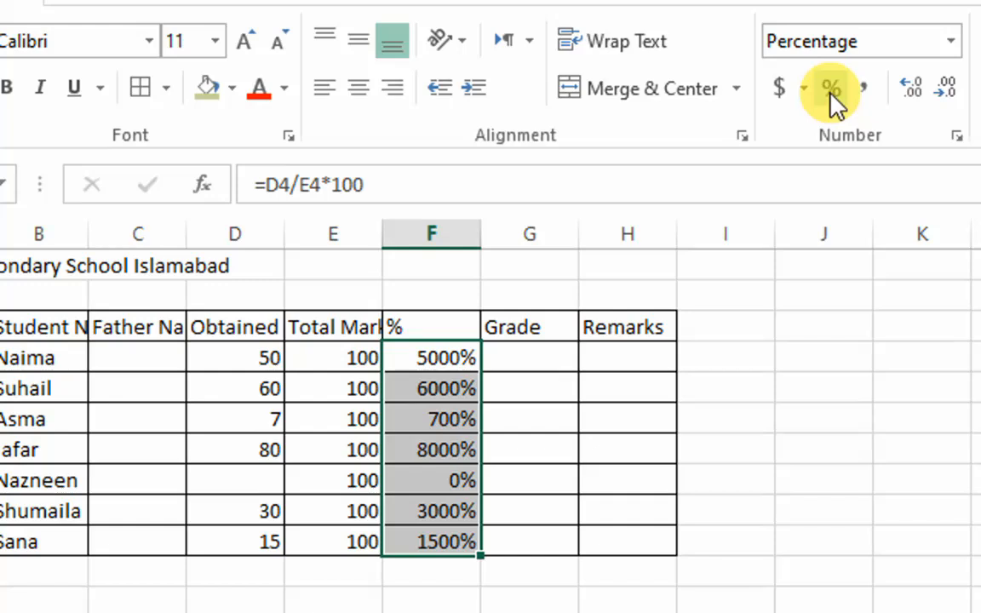
pyautogui.click(841, 101)
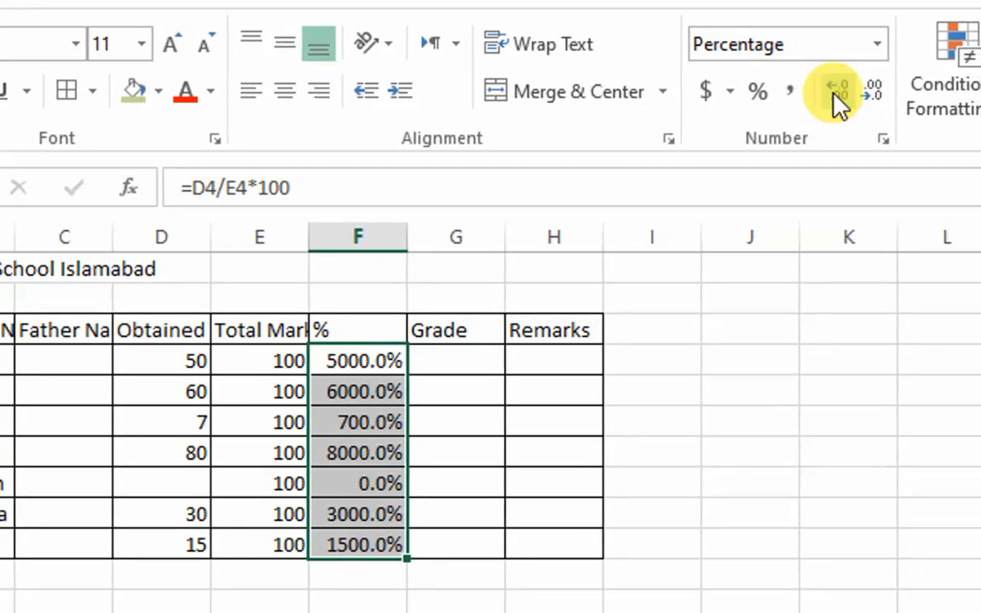
pyautogui.click(885, 96)
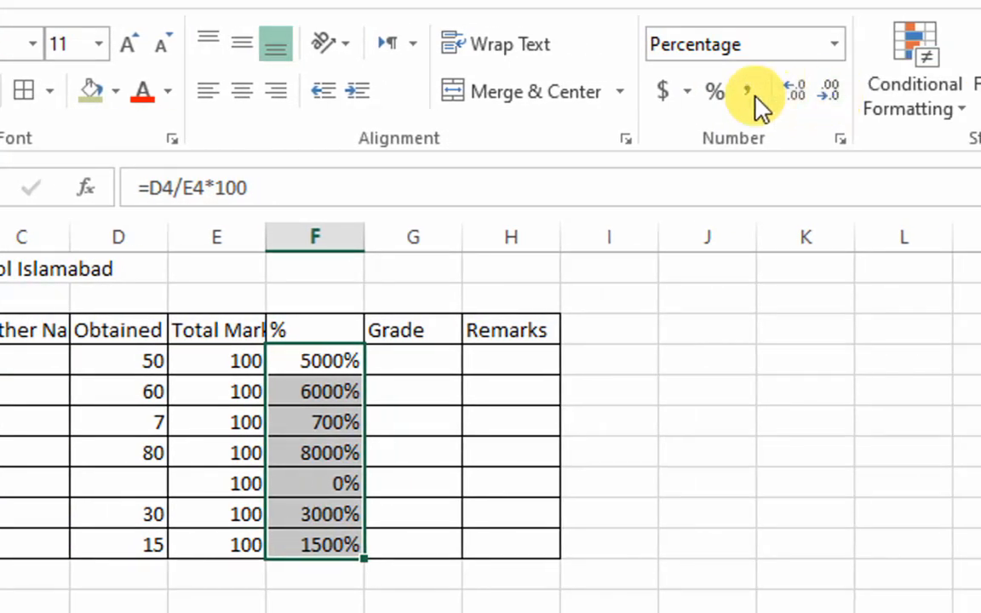
# Remove *100 from the formula in F4 so that it reads =D4/E4.
pyautogui.doubleClick(325, 376)
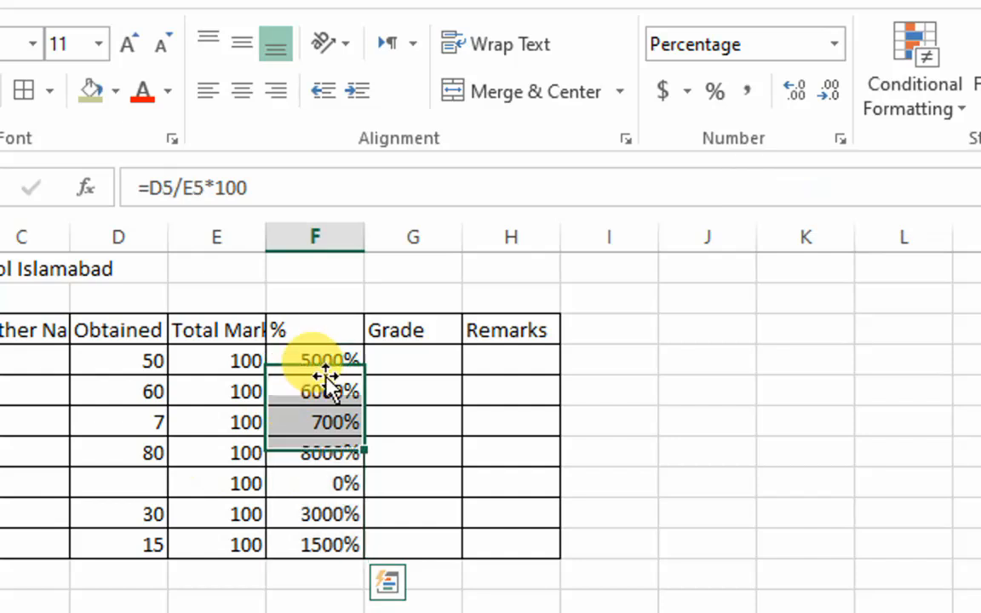
pyautogui.doubleClick(334, 373)
pyautogui.click(341, 366)
pyautogui.doubleClick(347, 361)
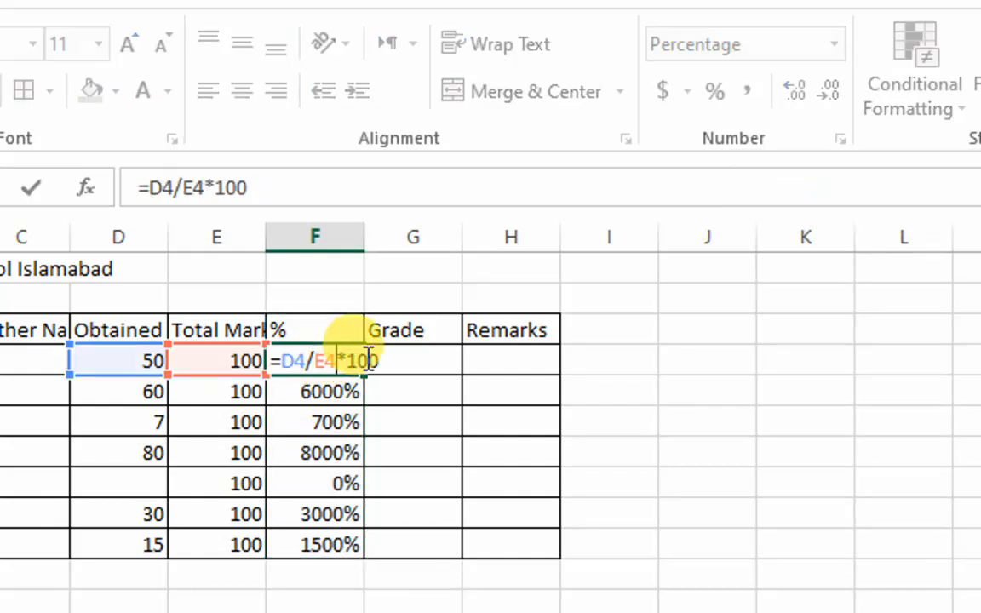
pyautogui.moveTo(344, 359); pyautogui.dragTo(377, 361)
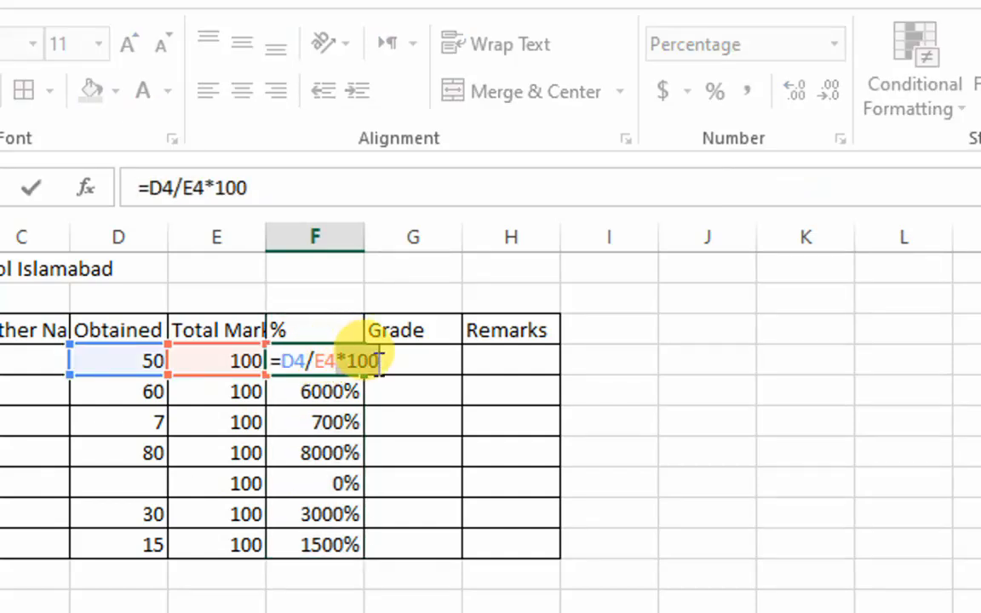
pyautogui.press('BackSpace')
pyautogui.press('Return')
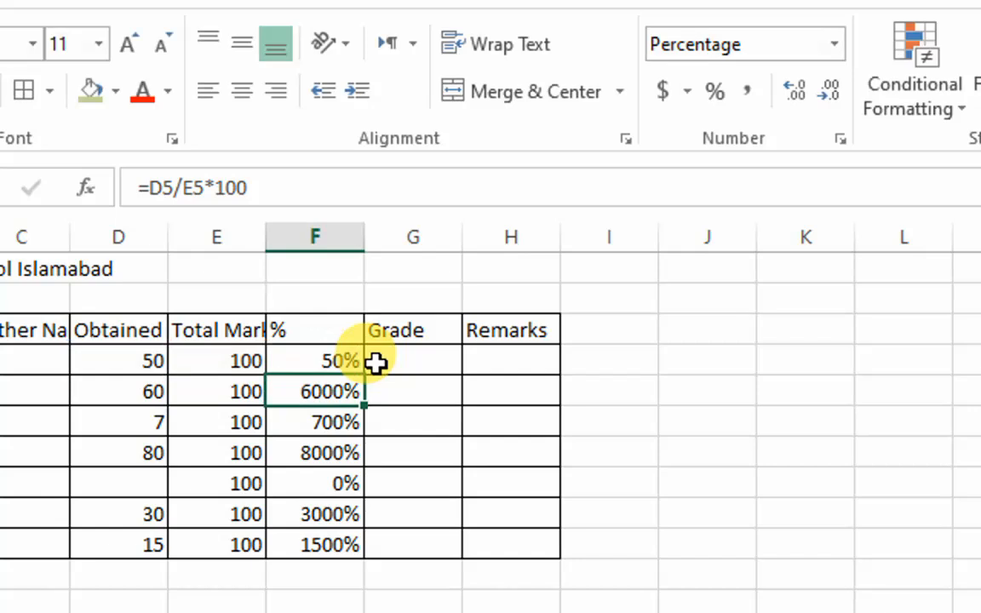
# Fill the shortened formula =D4/E4 from F4 down to F10.
pyautogui.click(349, 361)
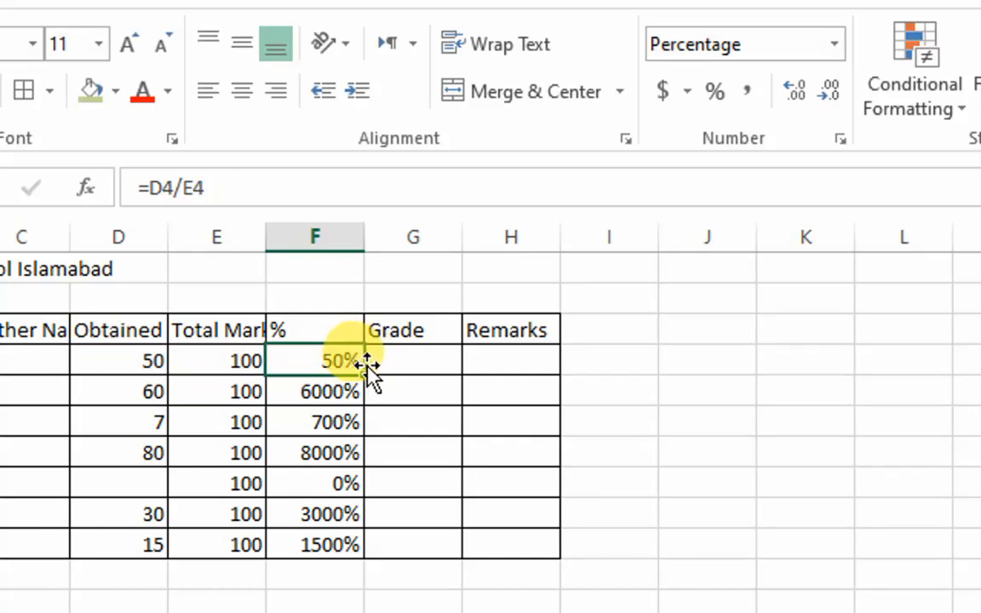
pyautogui.doubleClick(349, 361)
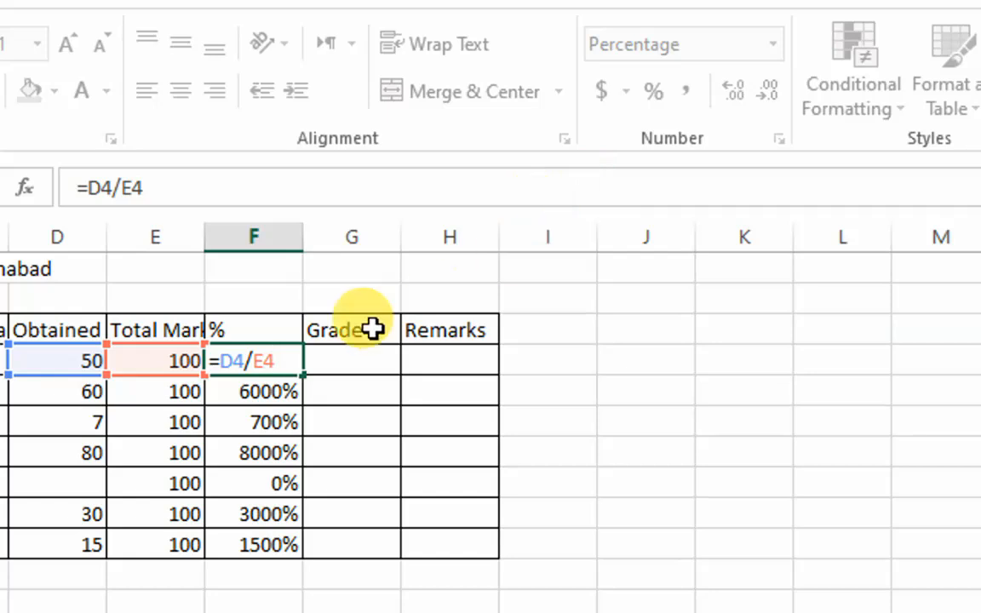
pyautogui.moveTo(303, 375); pyautogui.dragTo(294, 549)
pyautogui.click(295, 416)
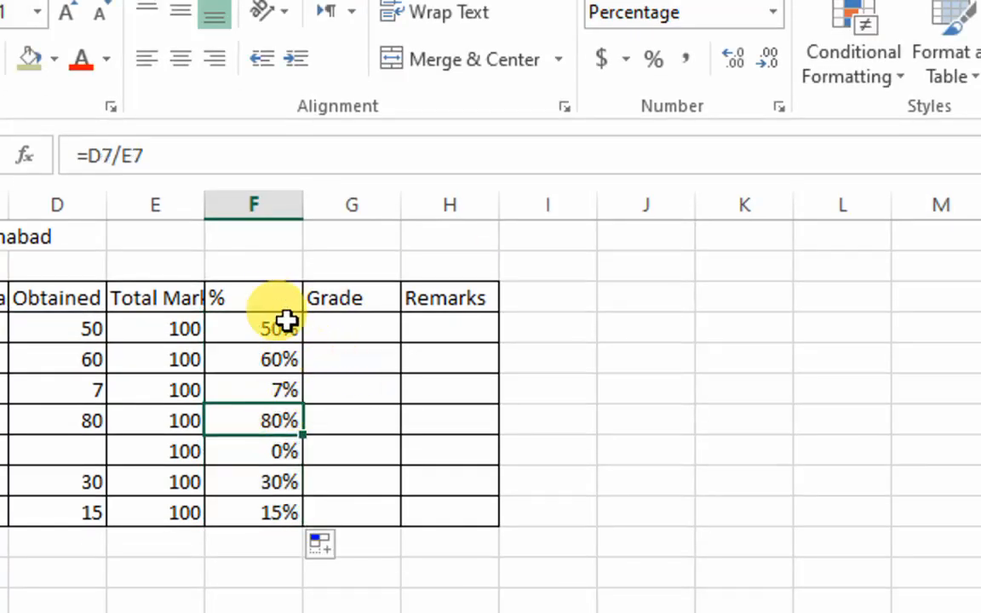
pyautogui.moveTo(277, 326); pyautogui.dragTo(281, 498)
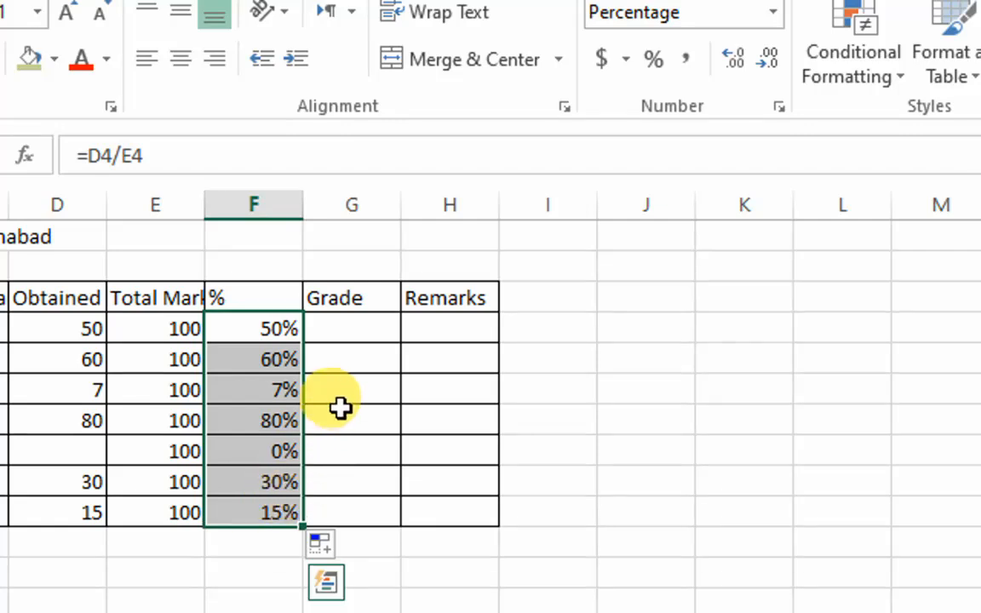
pyautogui.click(267, 442)
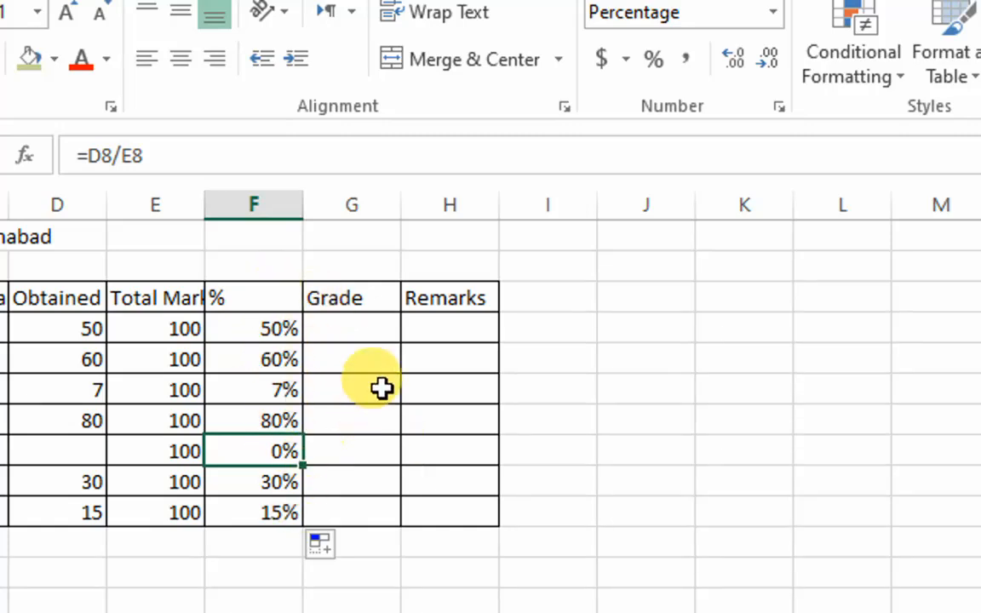
pyautogui.click(378, 333)
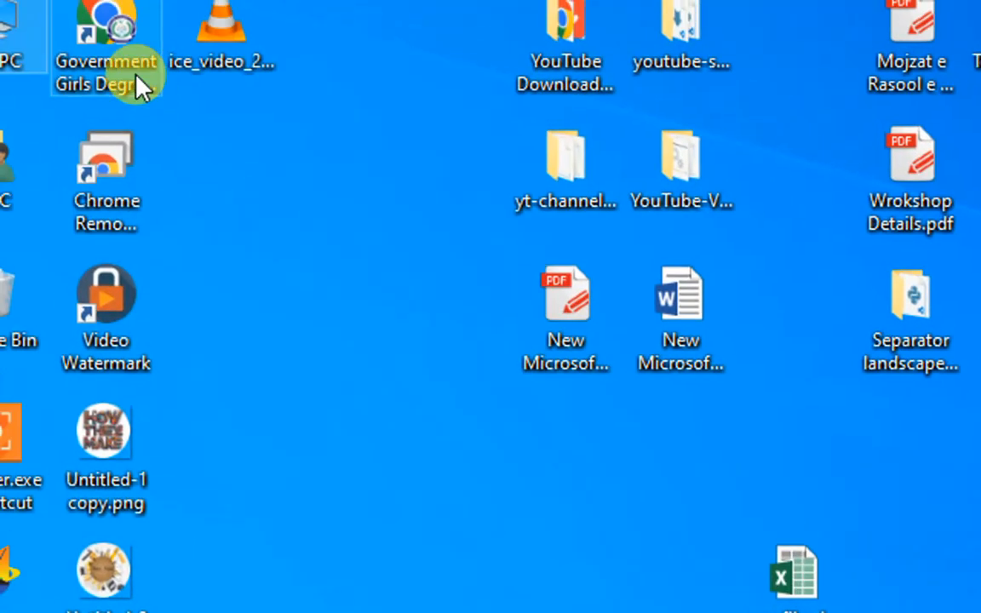
# Open the Chrome browser from the desktop and search Google for "grade formula in excel".
pyautogui.doubleClick(150, 96)
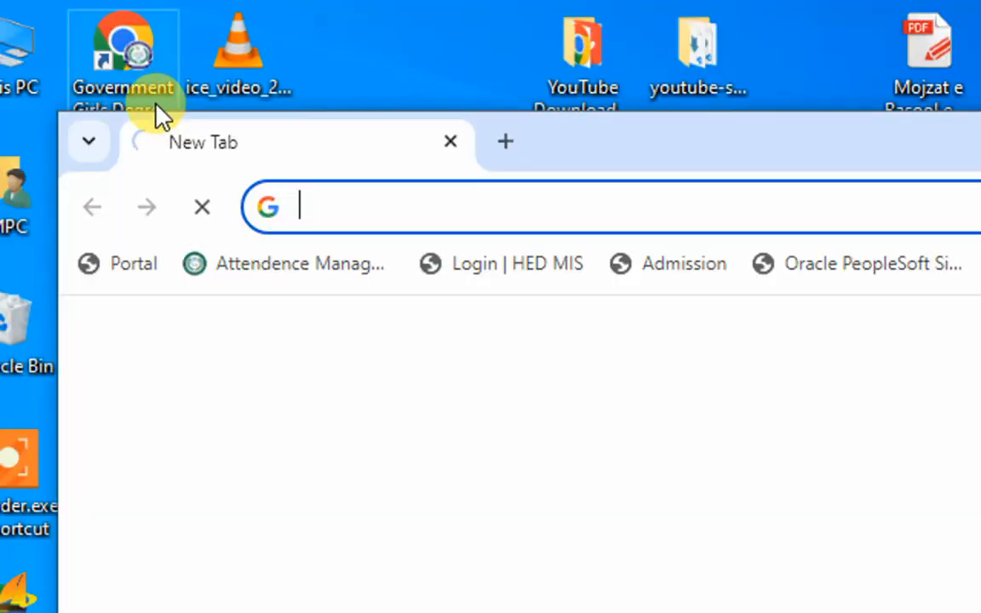
pyautogui.write('g')
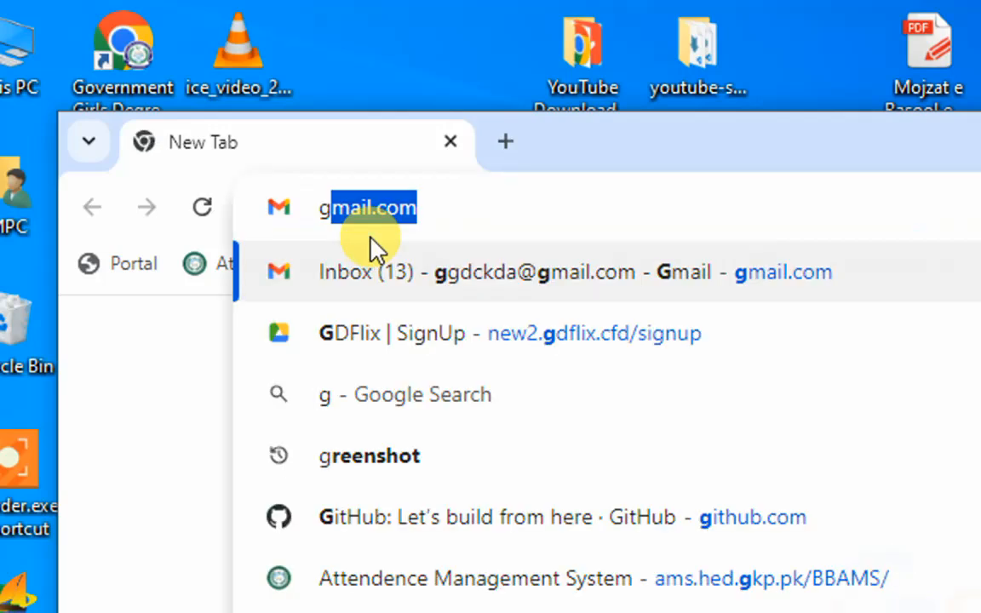
pyautogui.write('rade formula in e')
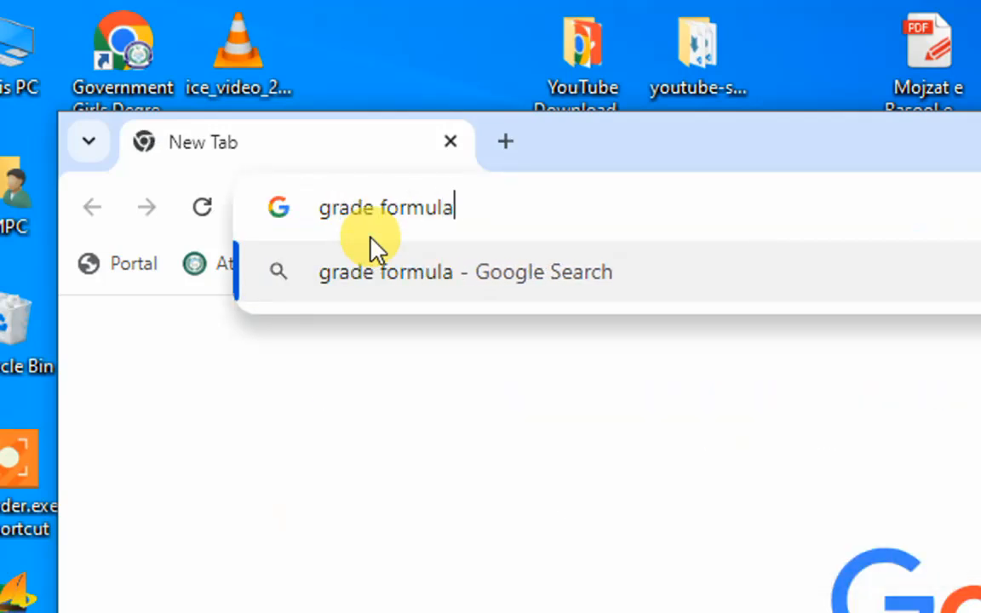
pyautogui.write('xcel')
pyautogui.press('Return')
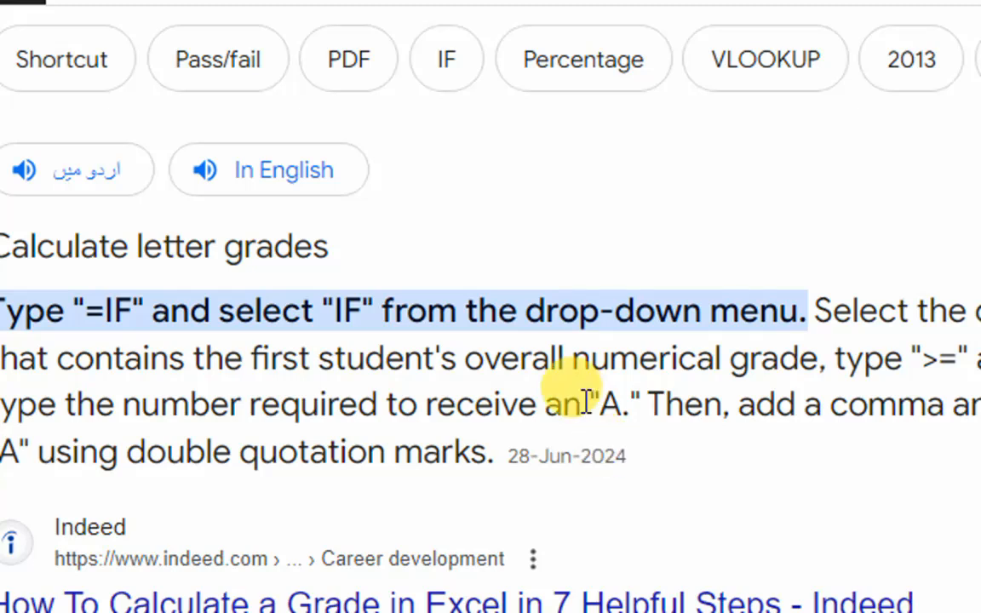
# Look through the search results and refine the search to "grade formula in excel shortcut".
pyautogui.scroll(-8, 586, 400)
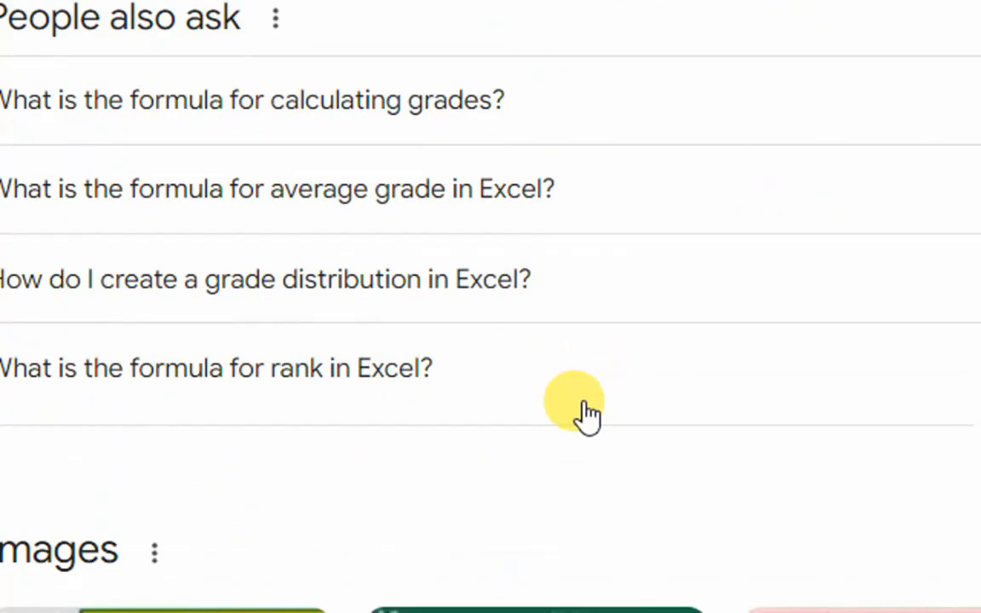
pyautogui.scroll(-10, 586, 413)
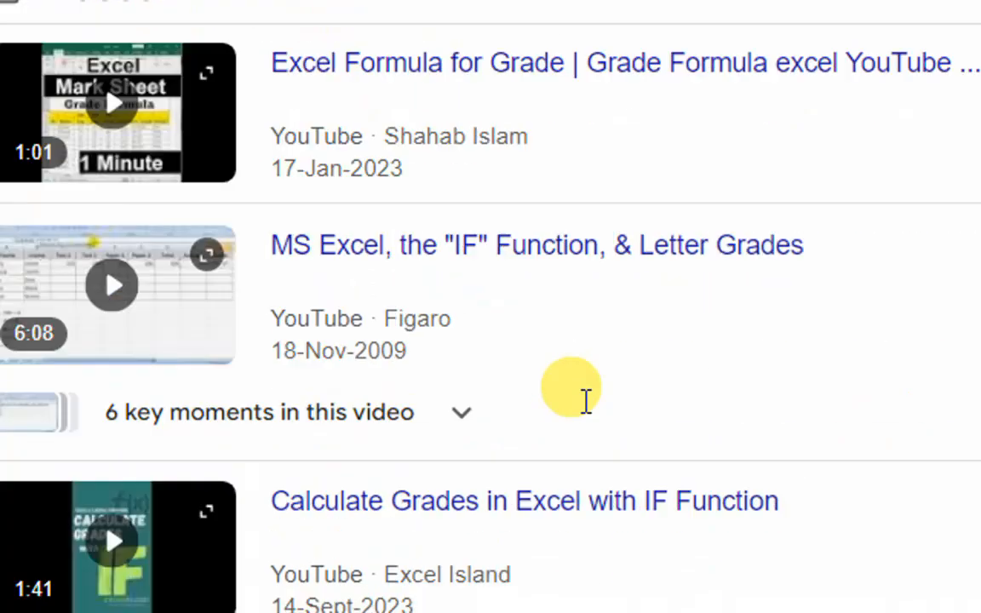
pyautogui.scroll(15, 586, 406)
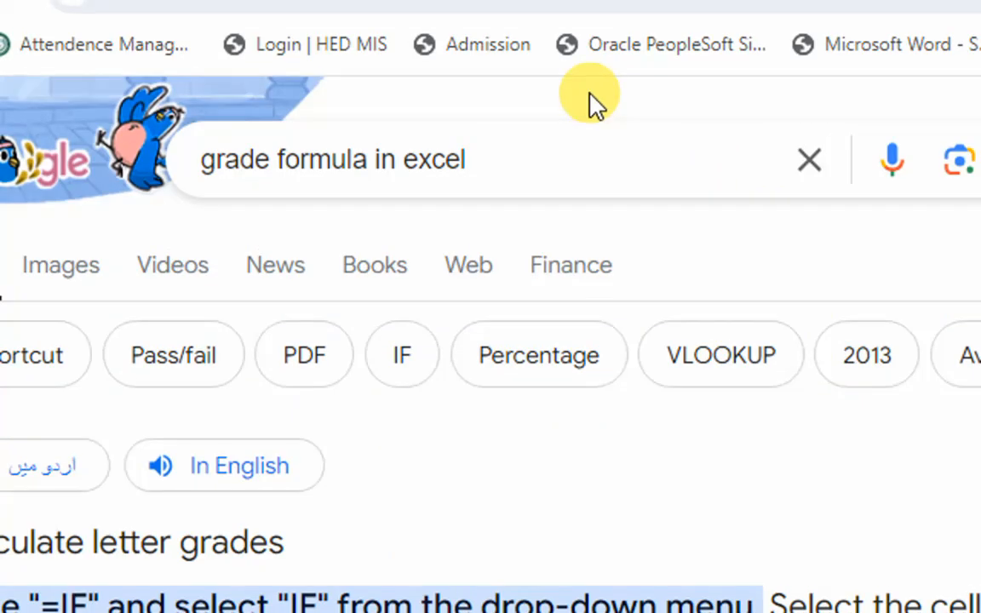
pyautogui.click(551, 158)
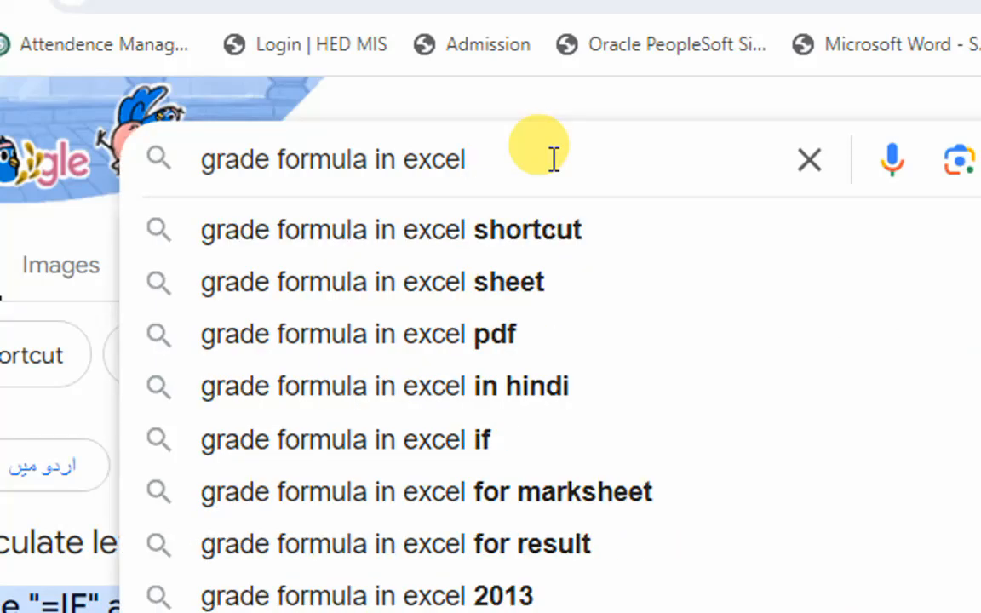
pyautogui.click(487, 227)
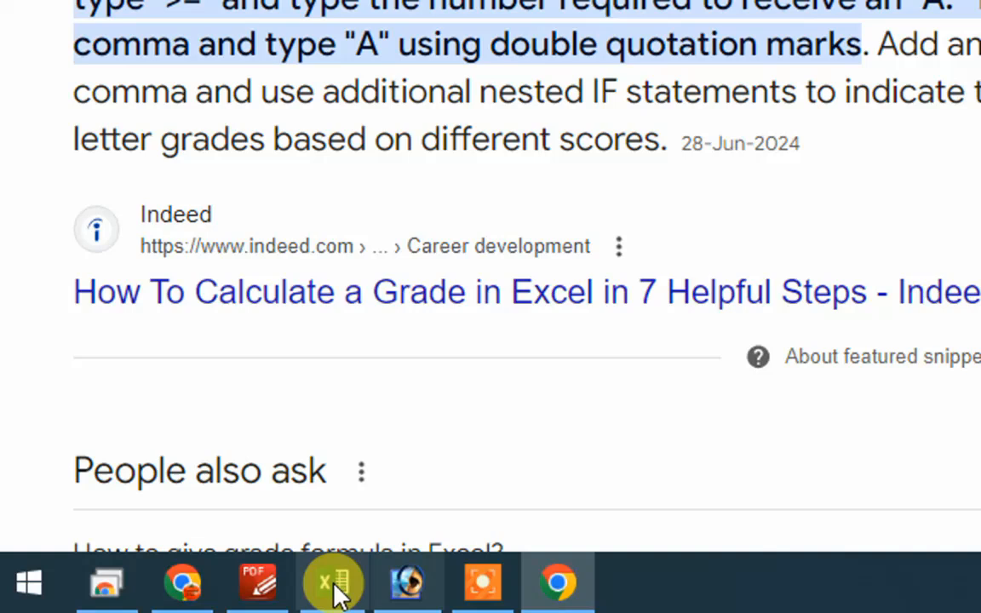
pyautogui.click(335, 586)
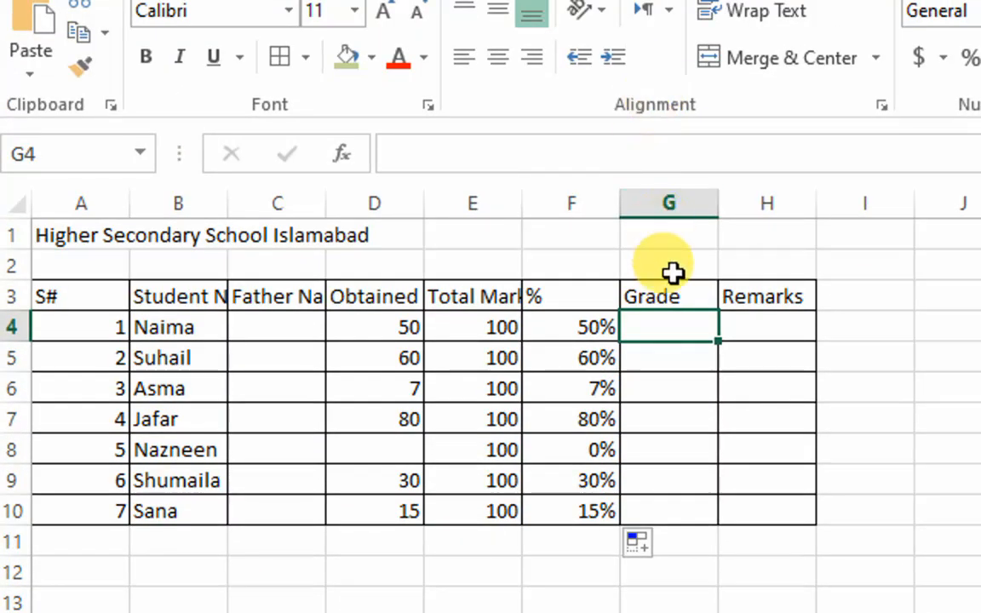
pyautogui.doubleClick(680, 323)
pyautogui.write('=if')
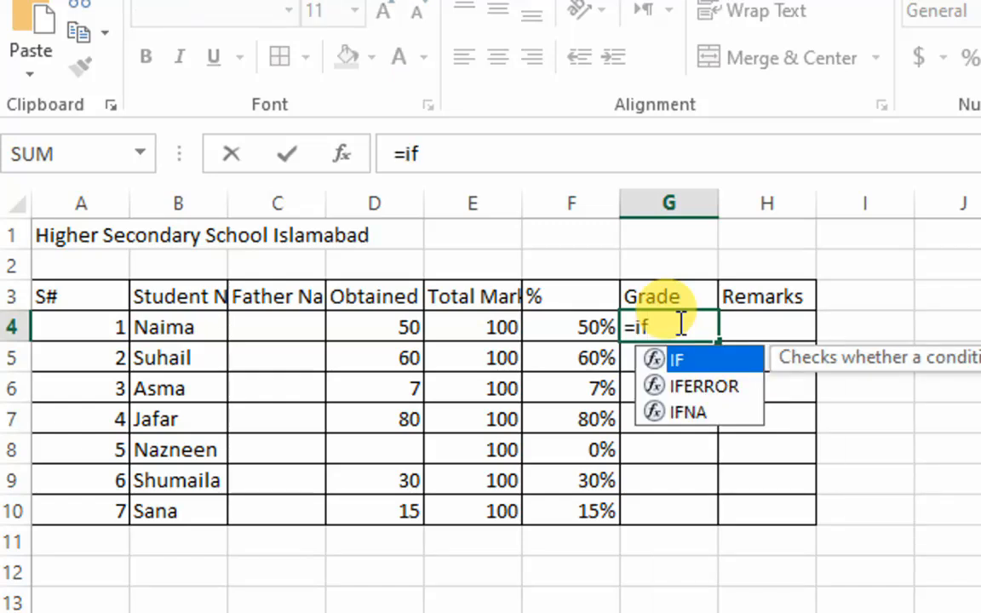
pyautogui.write('(')
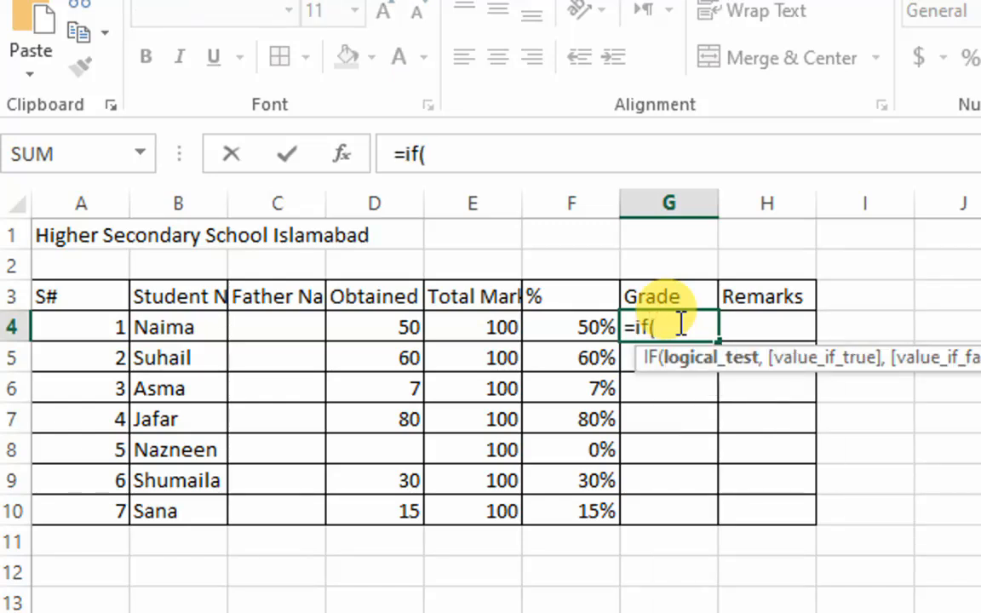
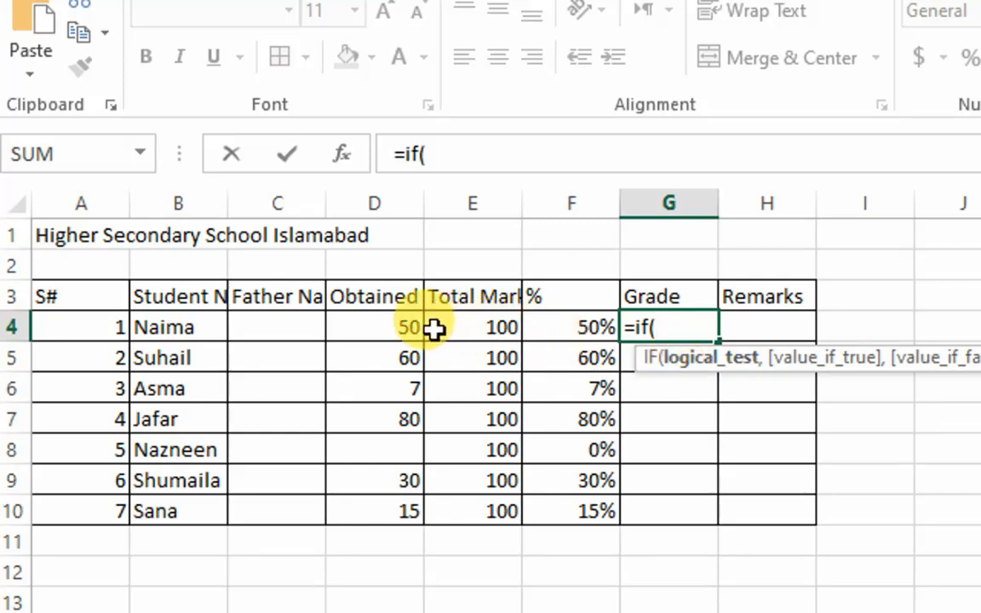
pyautogui.click(561, 330)
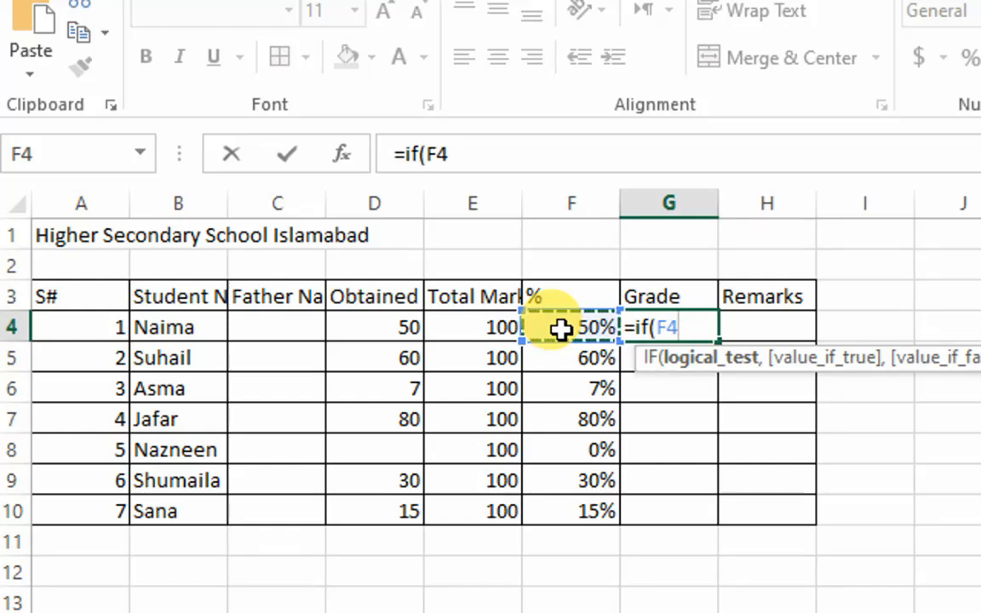
pyautogui.write(',')
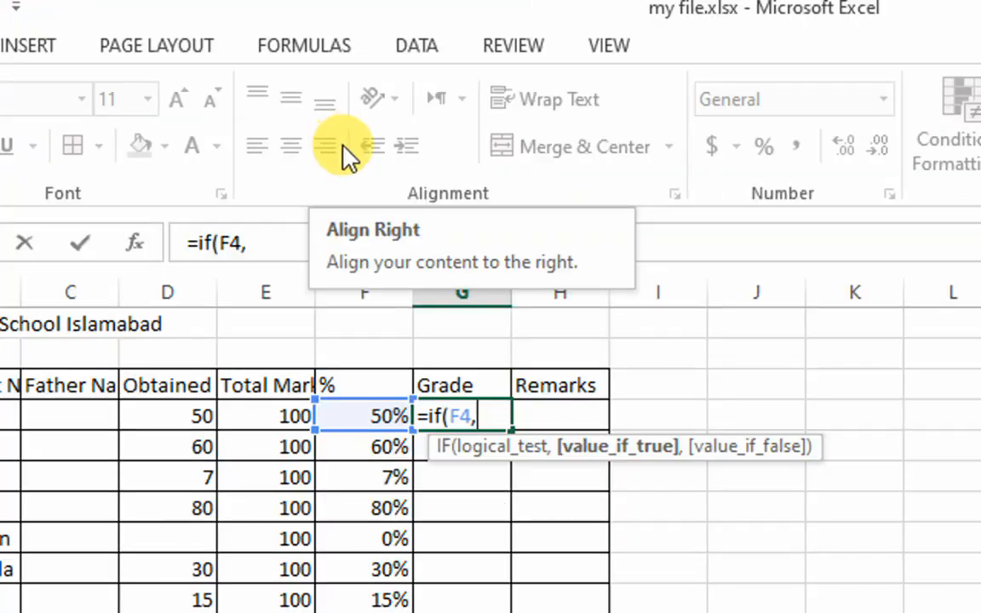
pyautogui.press('BackSpace')
pyautogui.press('BackSpace')
pyautogui.press('BackSpace')
pyautogui.press('BackSpace')
pyautogui.press('BackSpace')
pyautogui.press('BackSpace')
pyautogui.press('BackSpace')
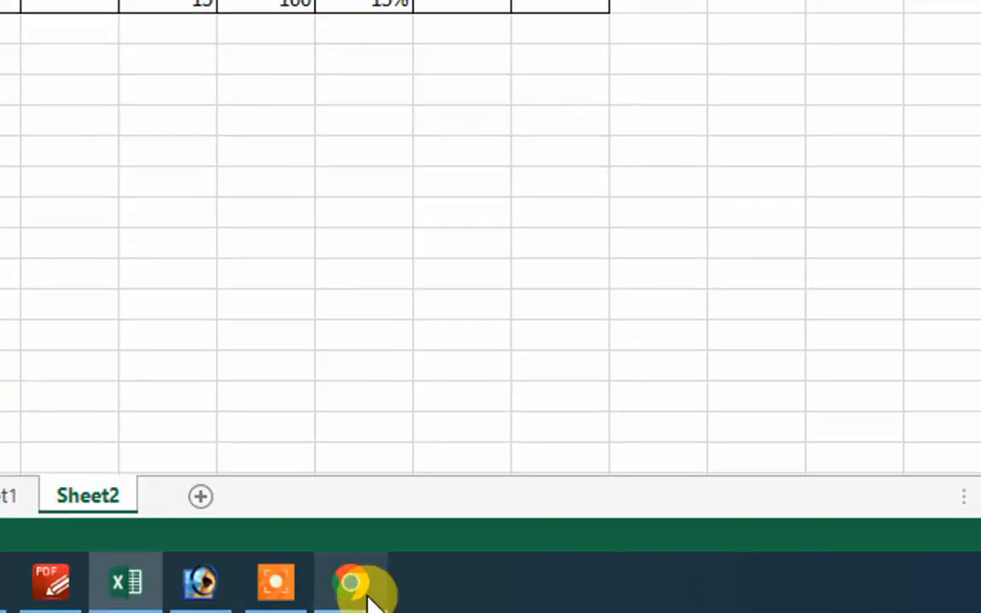
# Switch to Chrome, open ChatGPT in a new tab while staying logged out, and ask for "grade formula in excel for result".
pyautogui.click(362, 588)
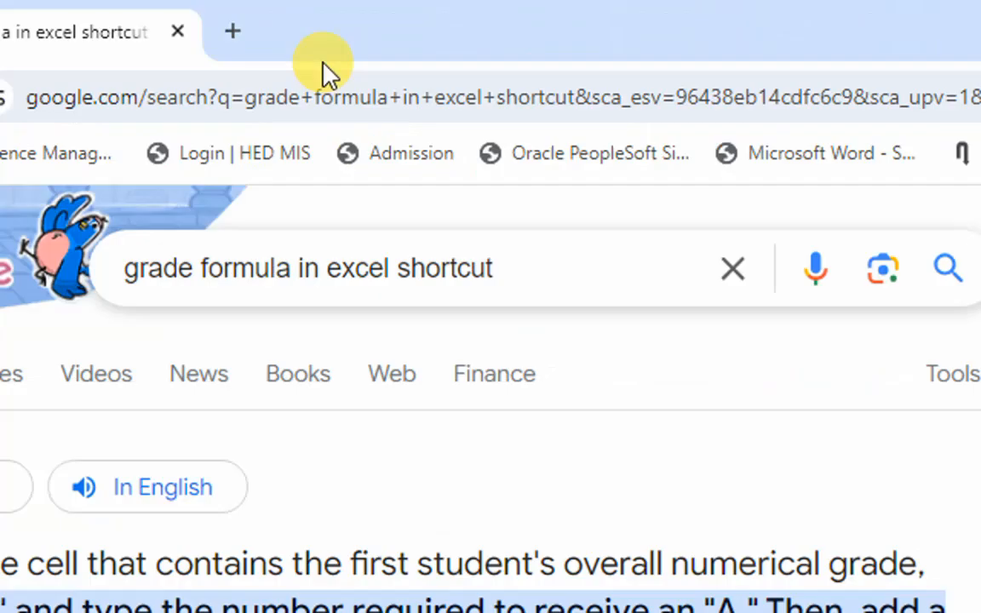
pyautogui.click(231, 31)
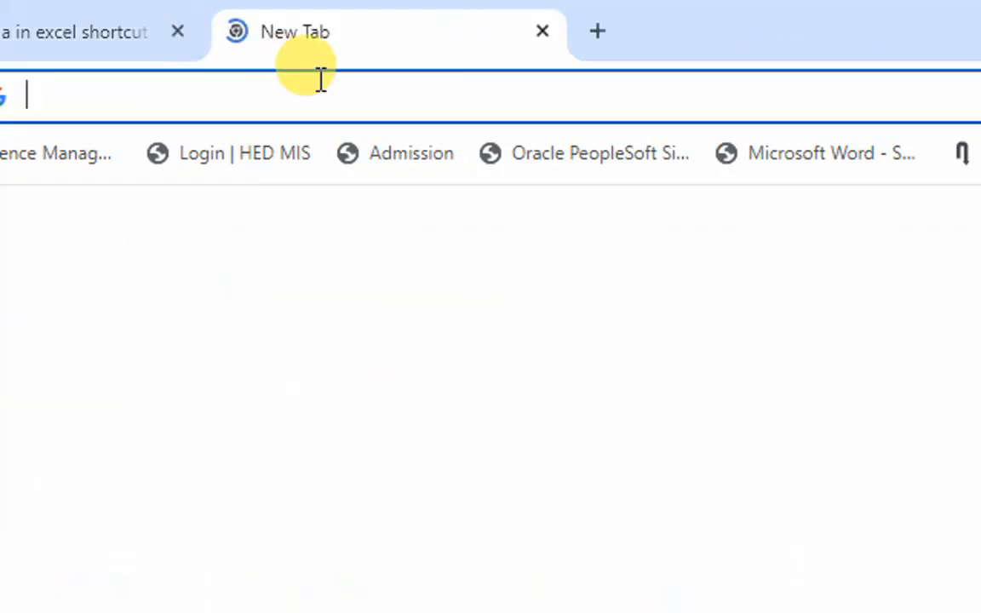
pyautogui.write('cha')
pyautogui.press('Return')
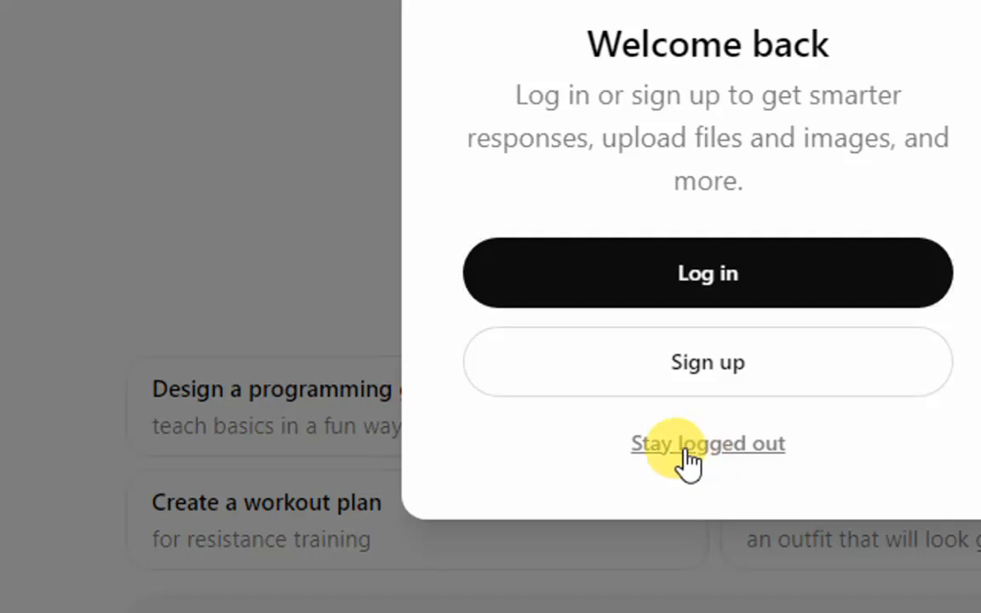
pyautogui.click(685, 447)
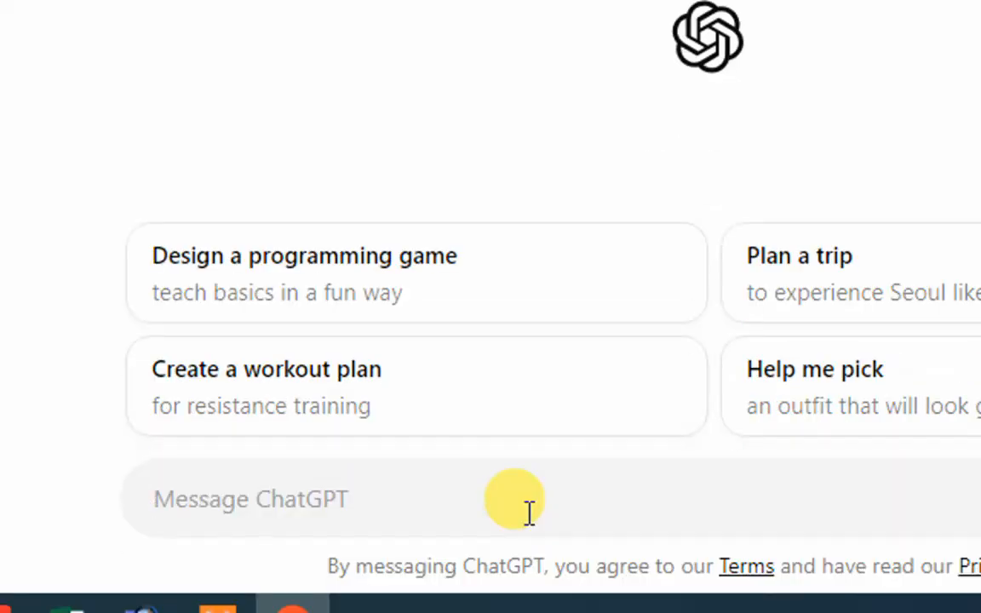
pyautogui.write('grade formula in excel for result')
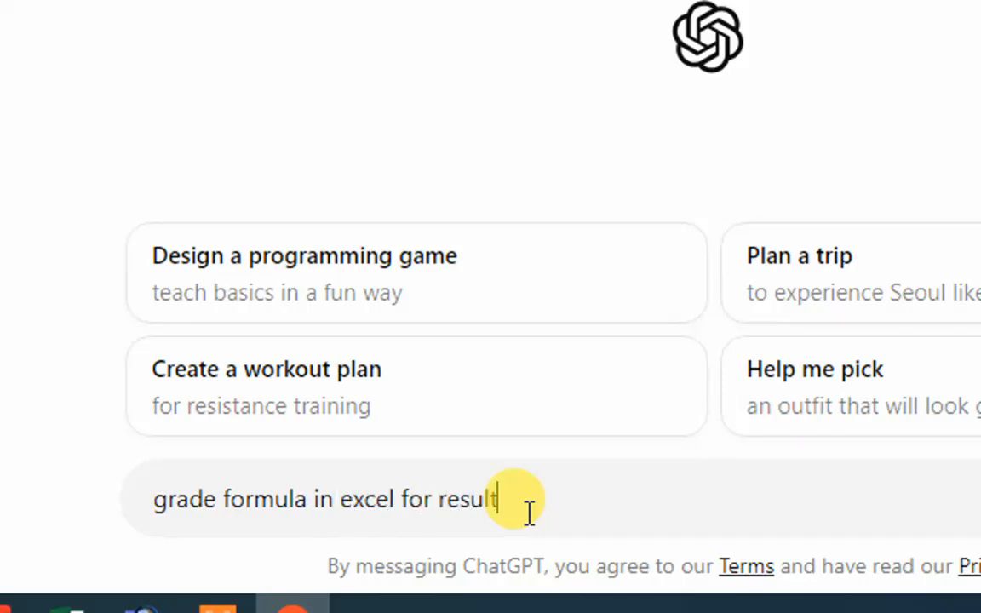
pyautogui.press('Return')
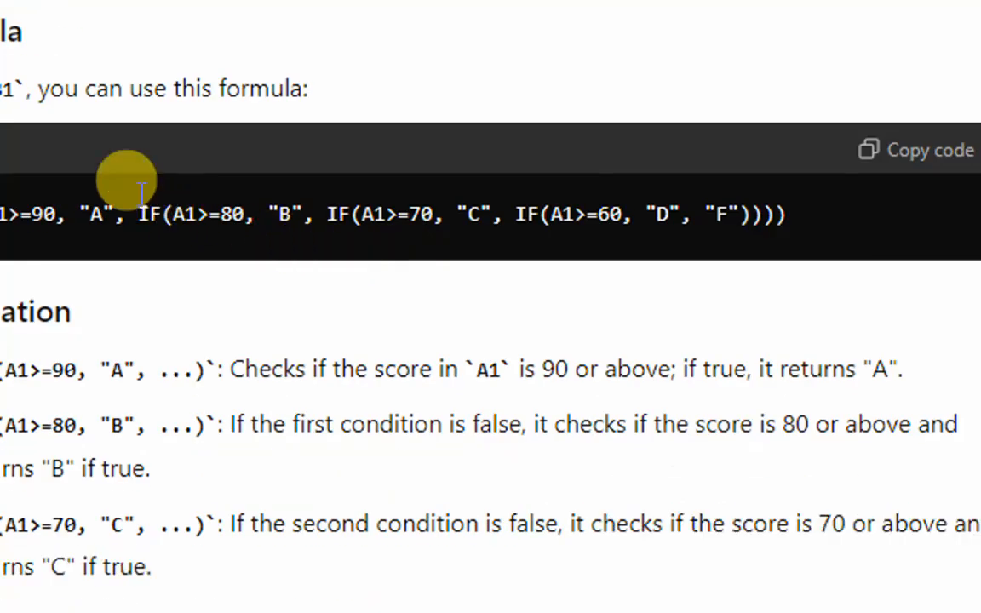
# Copy the nested IF grade formula from the ChatGPT answer and switch back to the Excel workbook.
pyautogui.scroll(4, 146, 106)
pyautogui.scroll(-2, 181, 230)
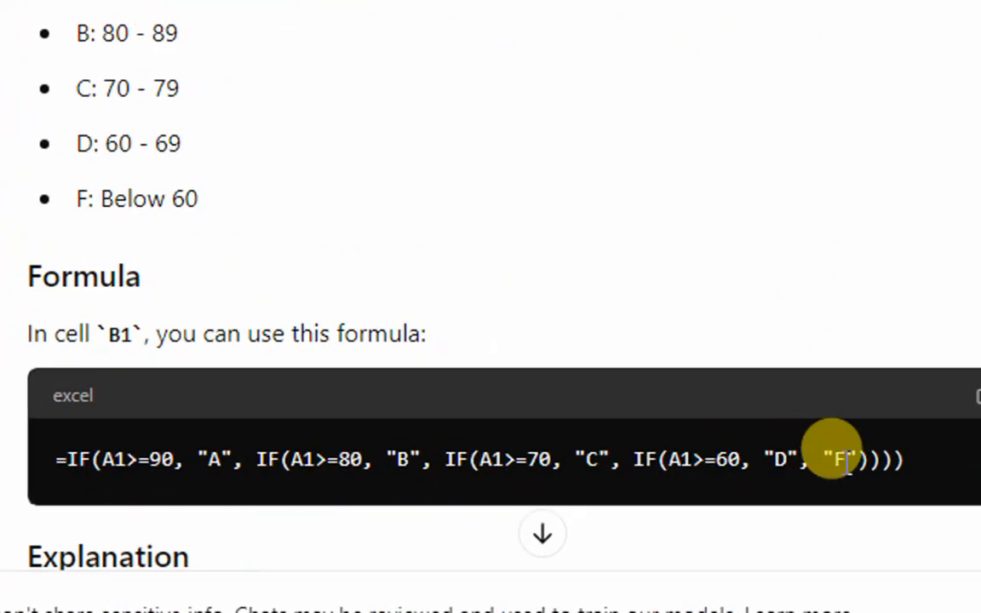
pyautogui.click(832, 401)
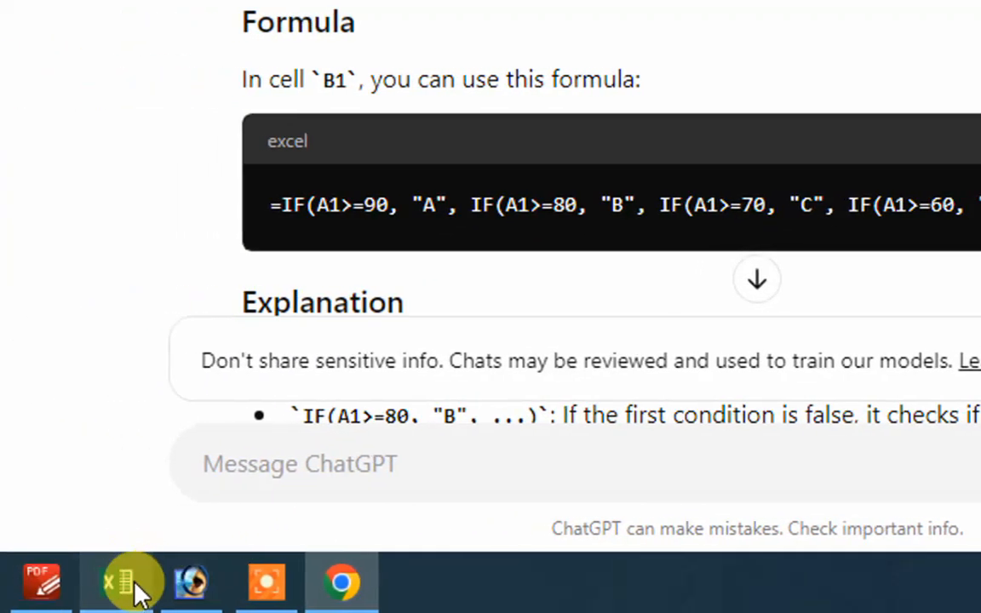
pyautogui.click(128, 584)
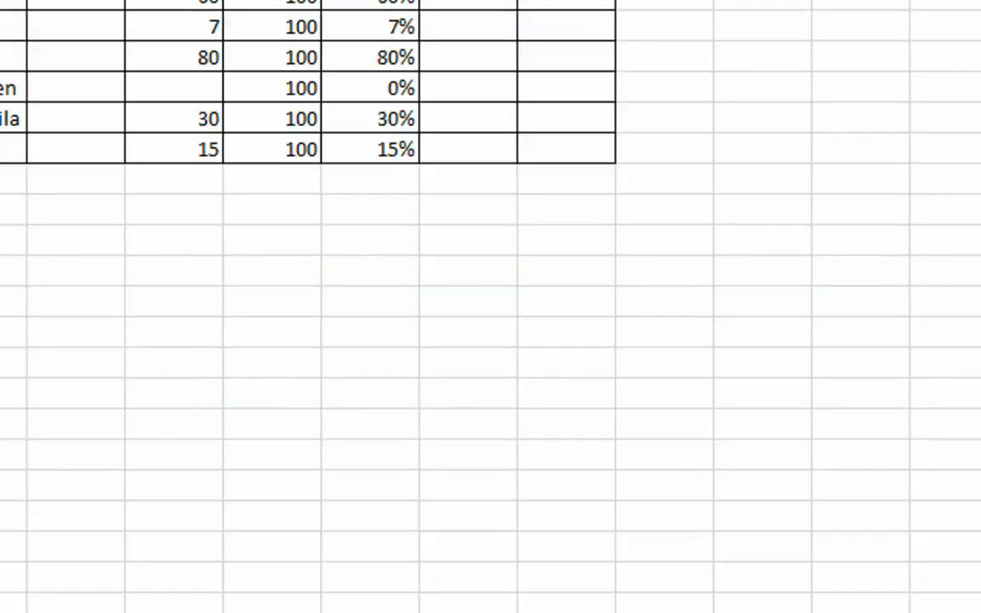
pyautogui.rightClick(444, 99)
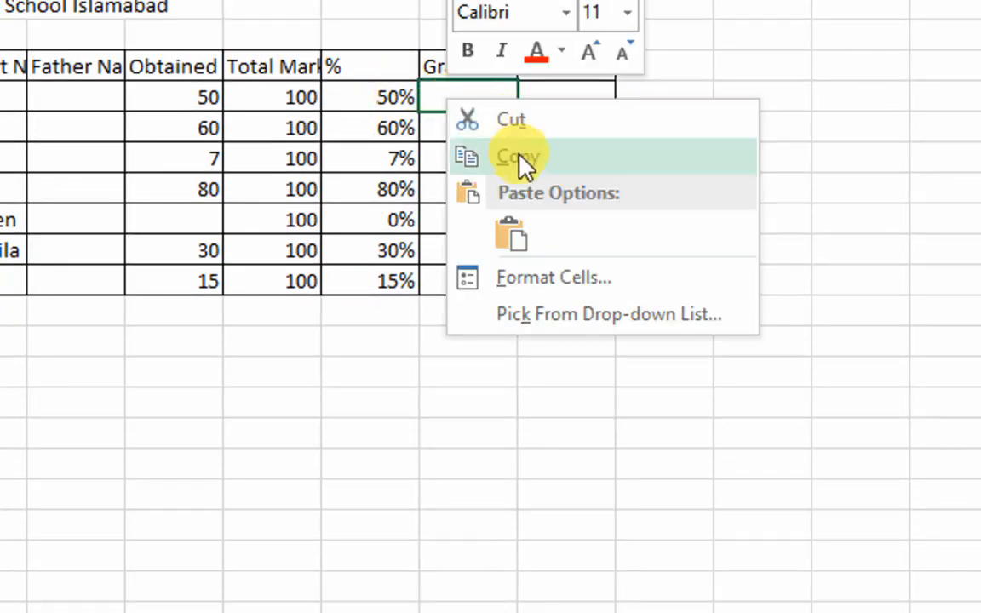
pyautogui.click(523, 220)
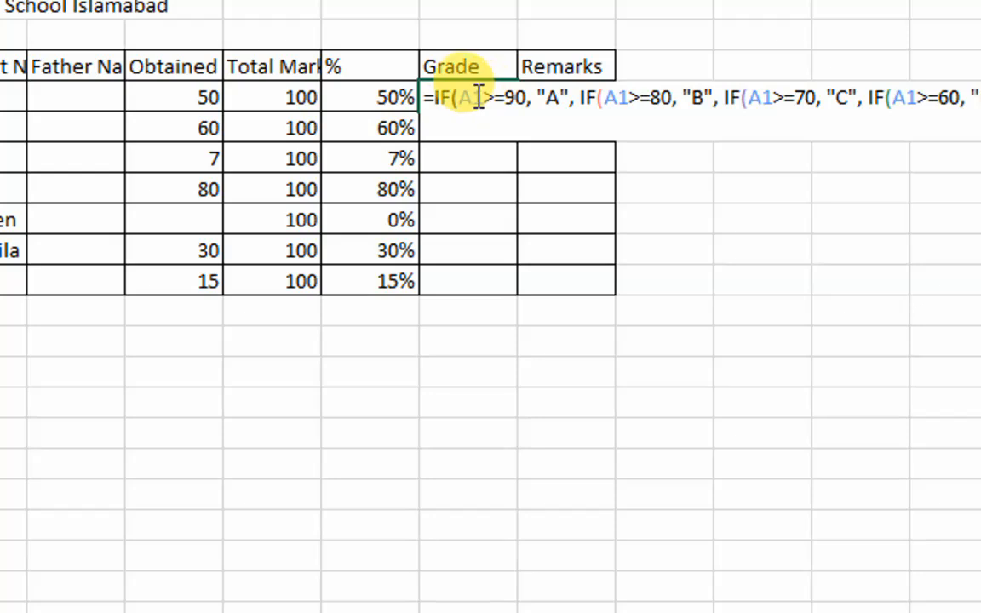
pyautogui.press('Escape')
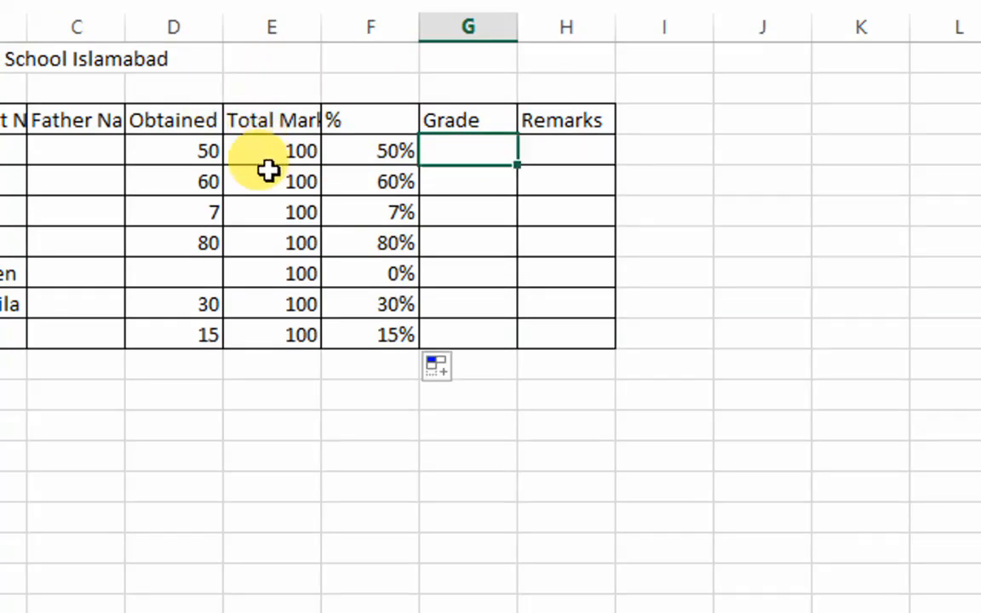
# Examine row 4, column D and cell D4 to identify the reference of the first student's obtained marks.
pyautogui.click(196, 152)
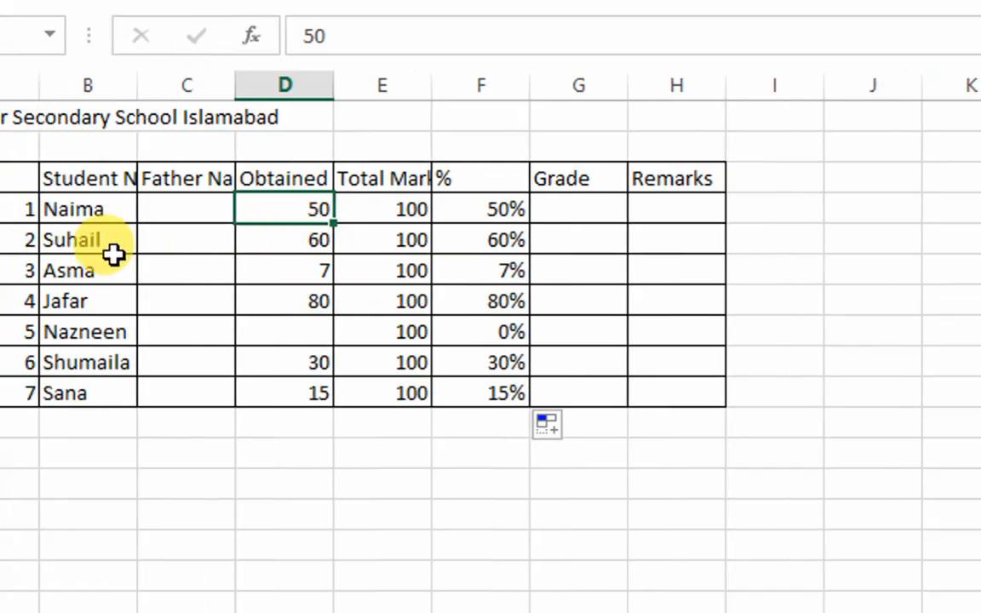
pyautogui.click(18, 207)
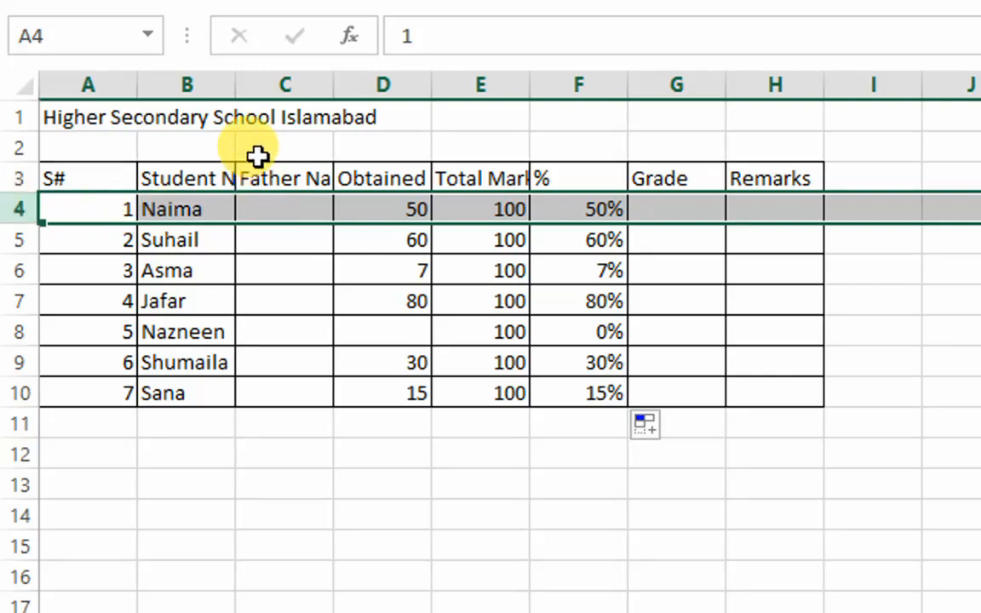
pyautogui.click(405, 84)
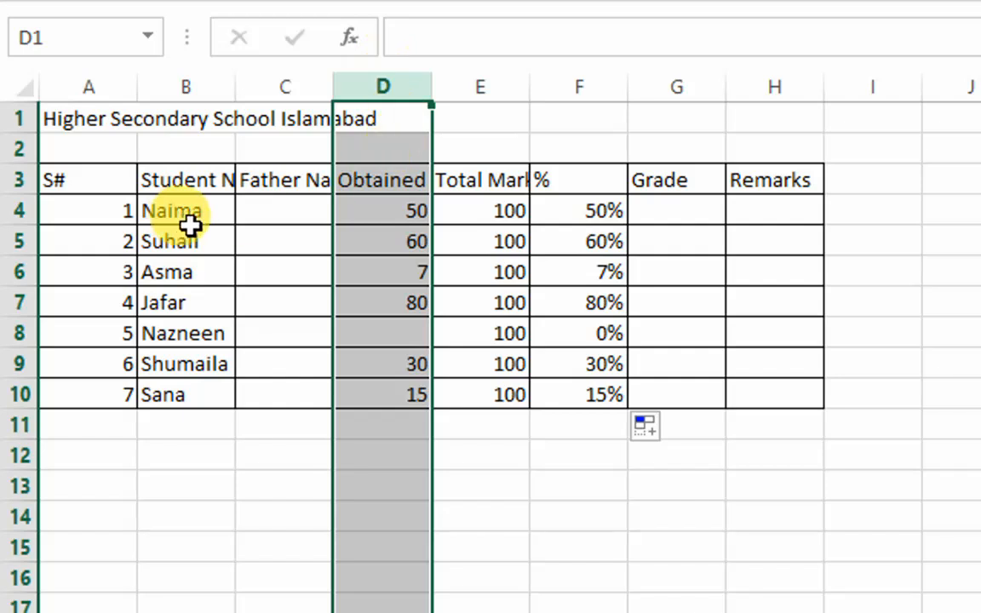
pyautogui.click(407, 212)
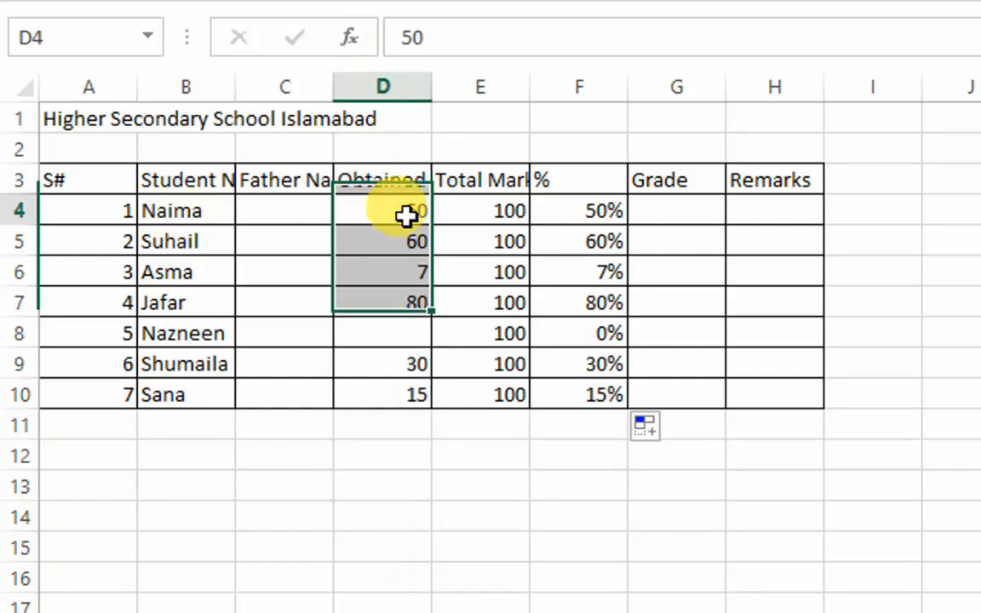
# Paste the copied nested IF grade formula into cell G4 of the Grade column.
pyautogui.click(712, 213)
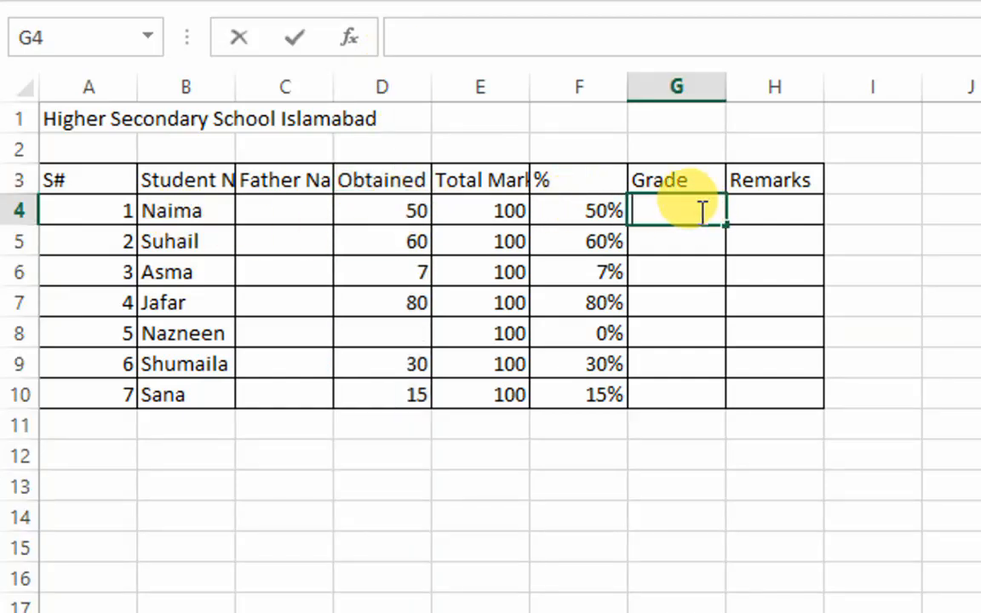
pyautogui.rightClick(701, 212)
pyautogui.click(716, 338)
# Change the cell reference in the first two conditions of the G4 grade formula (>=90 and >=80) to D4.
pyautogui.click(691, 213)
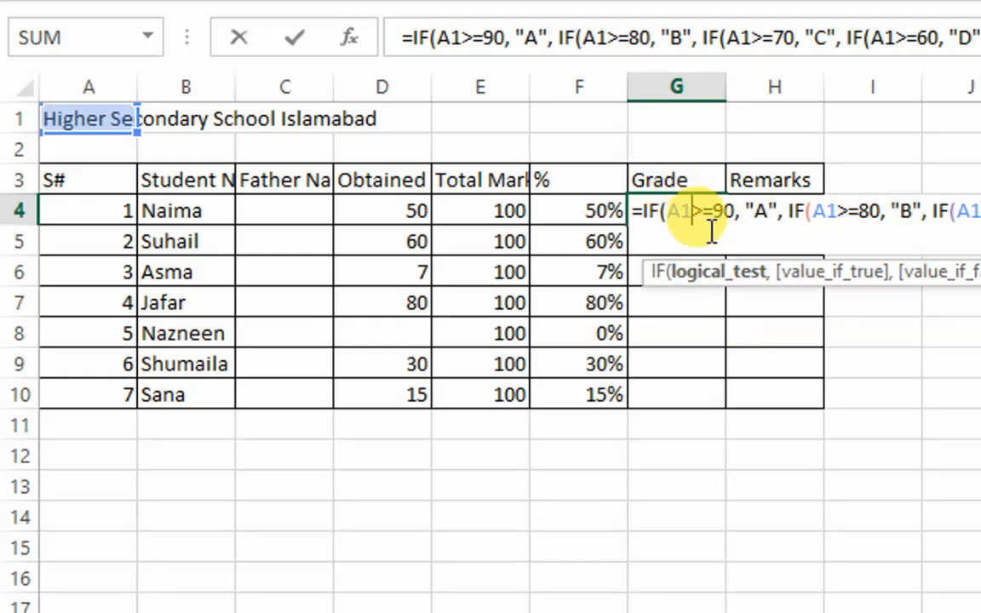
pyautogui.press('BackSpace')
pyautogui.press('BackSpace')
pyautogui.write('D')
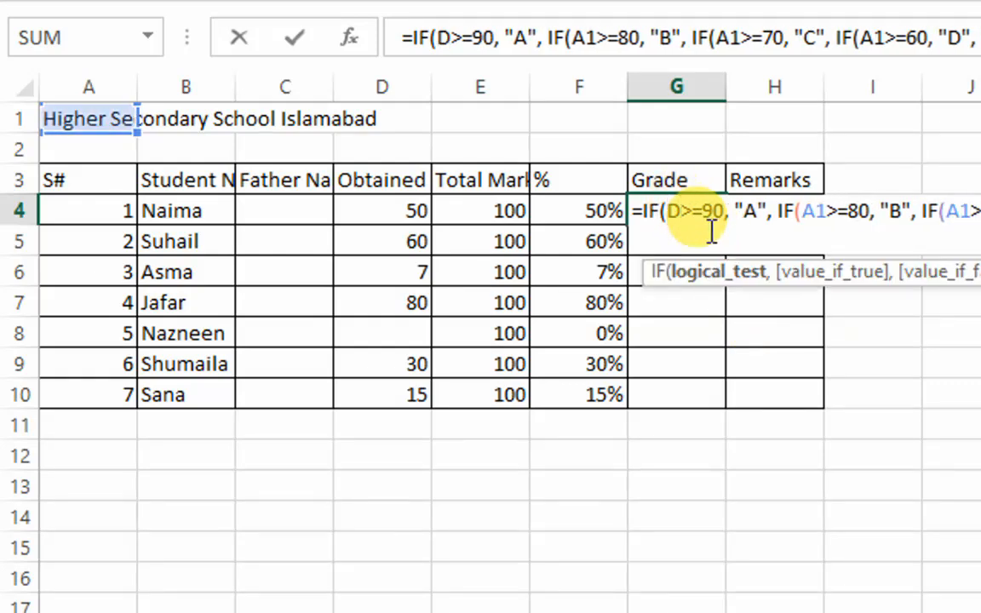
pyautogui.write('4')
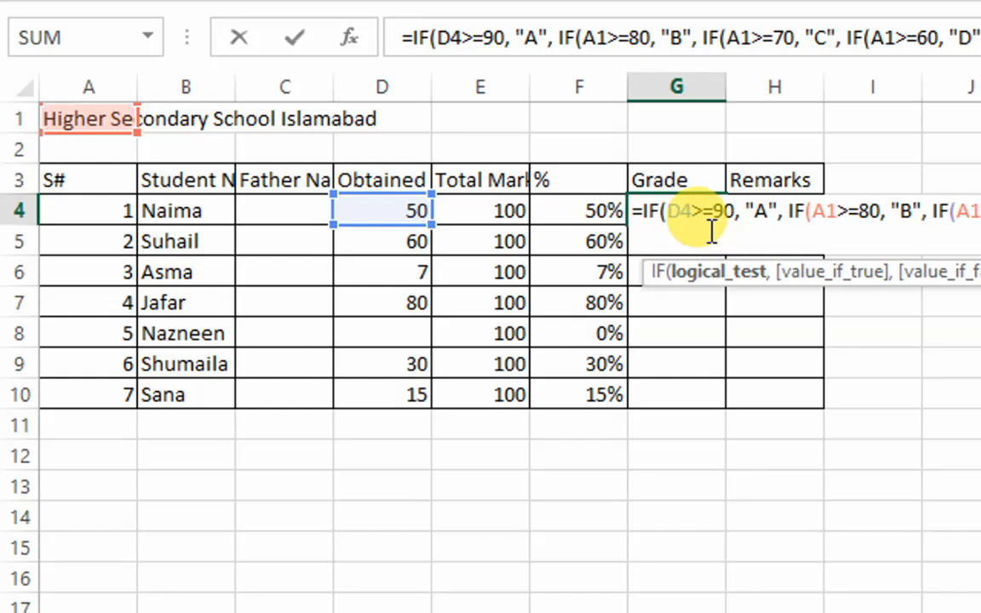
pyautogui.hotkey('shift', 'Left')
pyautogui.hotkey('shift', 'Left')
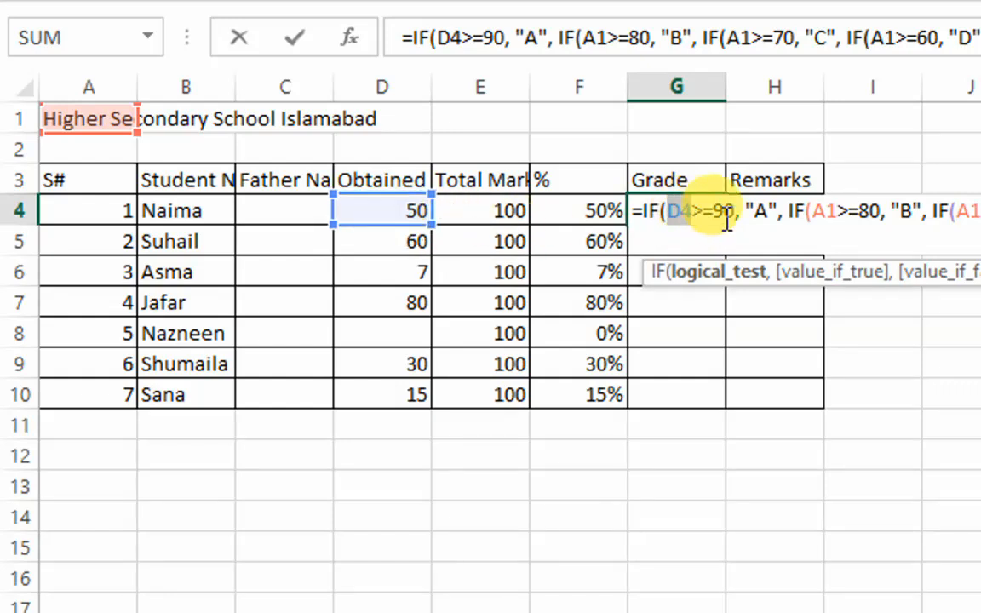
pyautogui.click(835, 212)
pyautogui.press('BackSpace')
pyautogui.press('BackSpace')
pyautogui.write('D4')
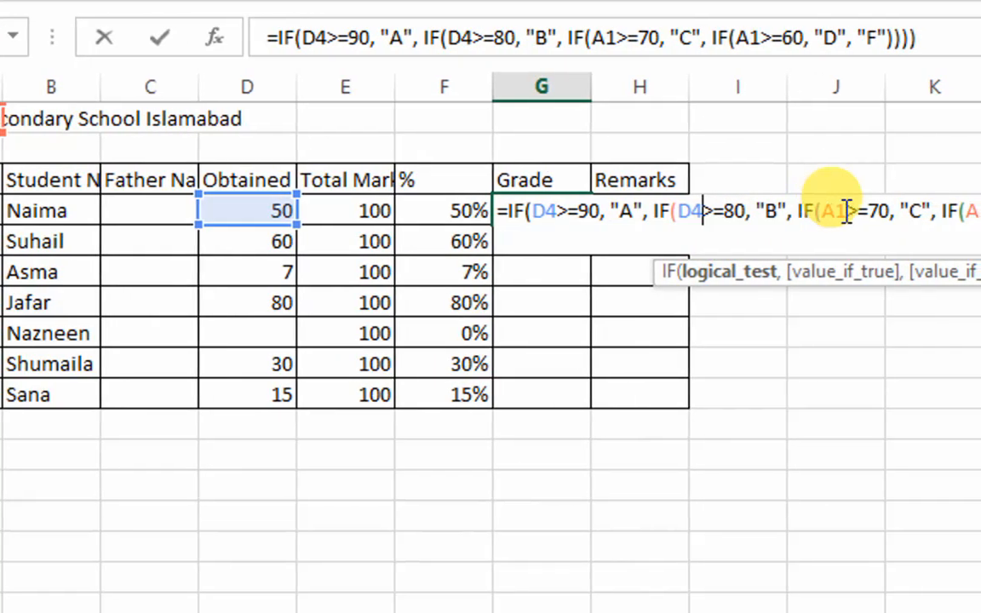
# Change the reference in the >=70 and >=60 conditions to D4 and enter the grade formula in G4.
pyautogui.press('BackSpace')
pyautogui.press('BackSpace')
pyautogui.write('D4')
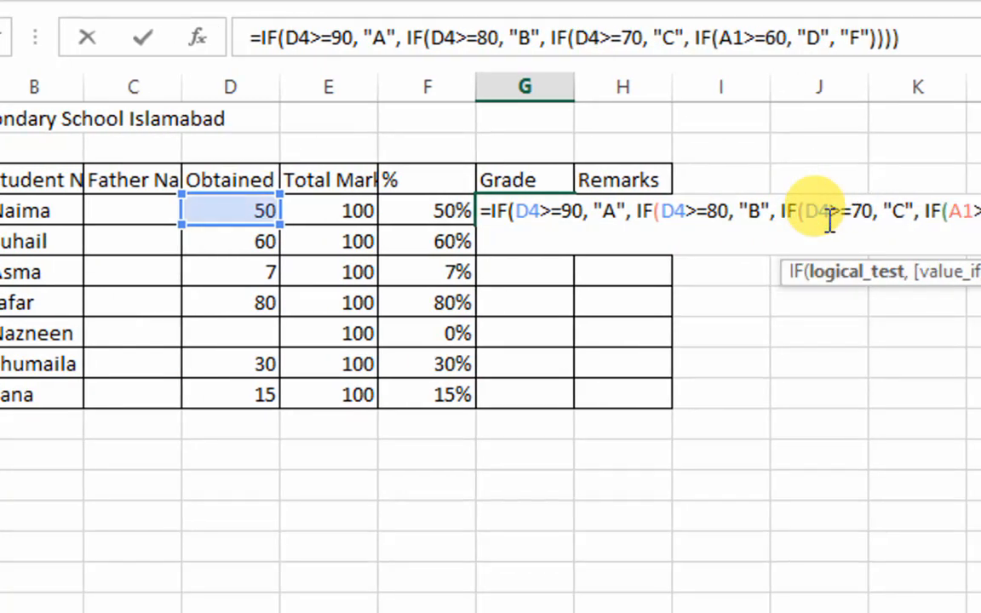
pyautogui.click(833, 211)
pyautogui.press('BackSpace')
pyautogui.press('BackSpace')
pyautogui.write('D4')
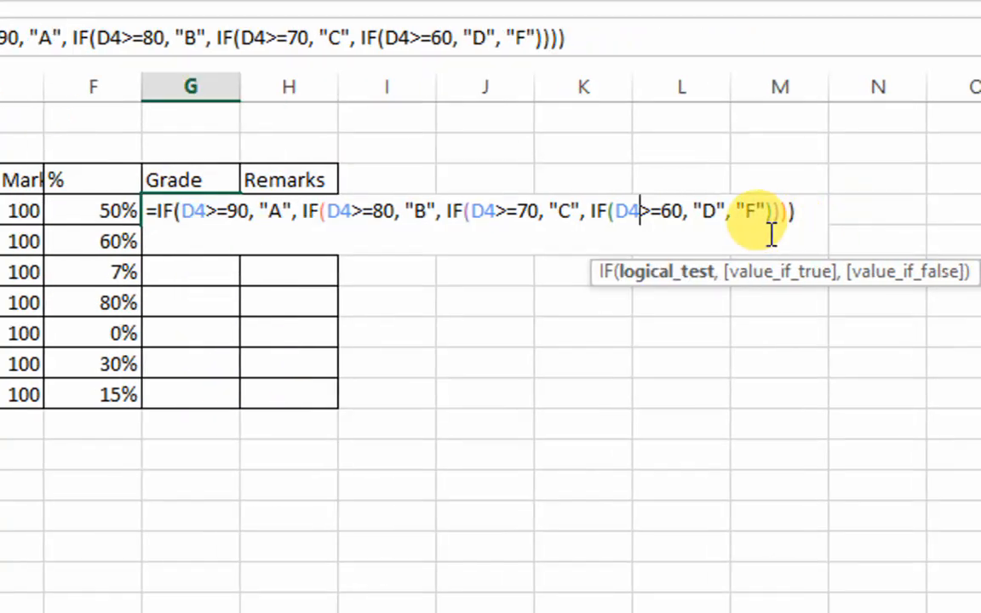
pyautogui.press('Return')
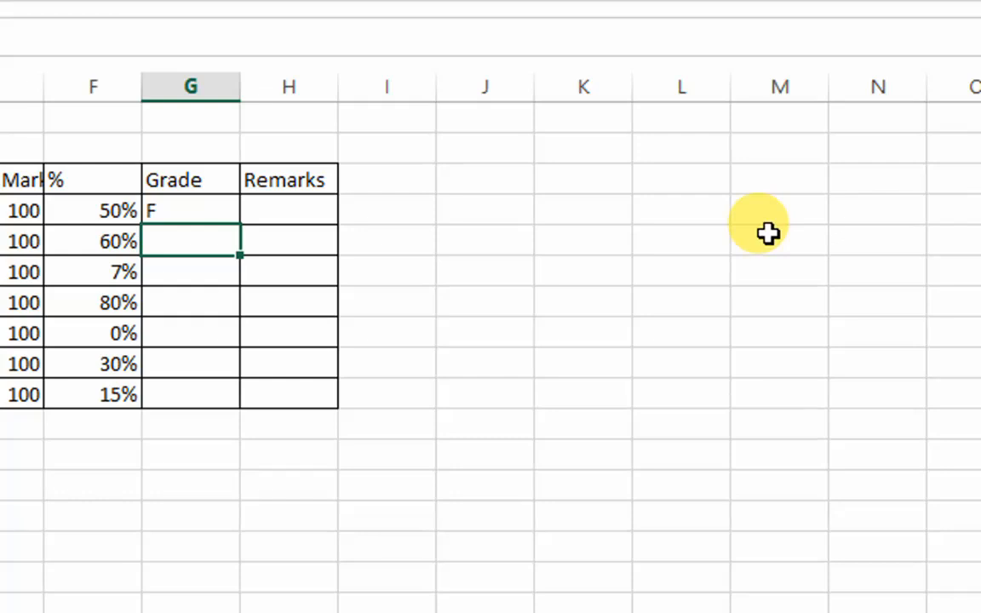
# Reopen the G4 formula and examine each nested IF condition, from the >=90 "A" test to the final "F" result.
pyautogui.doubleClick(204, 211)
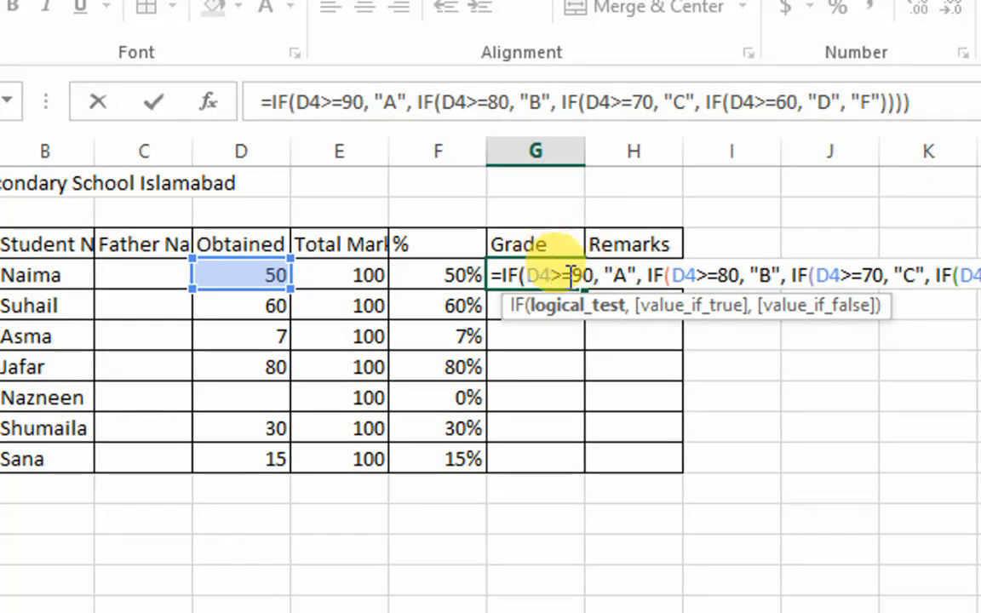
pyautogui.click(503, 274)
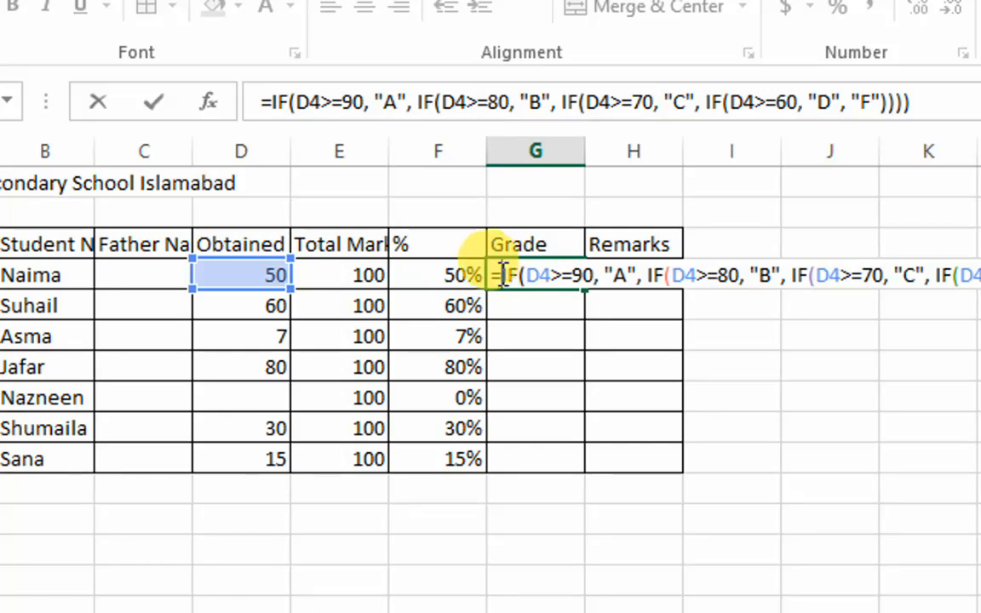
pyautogui.click(520, 275)
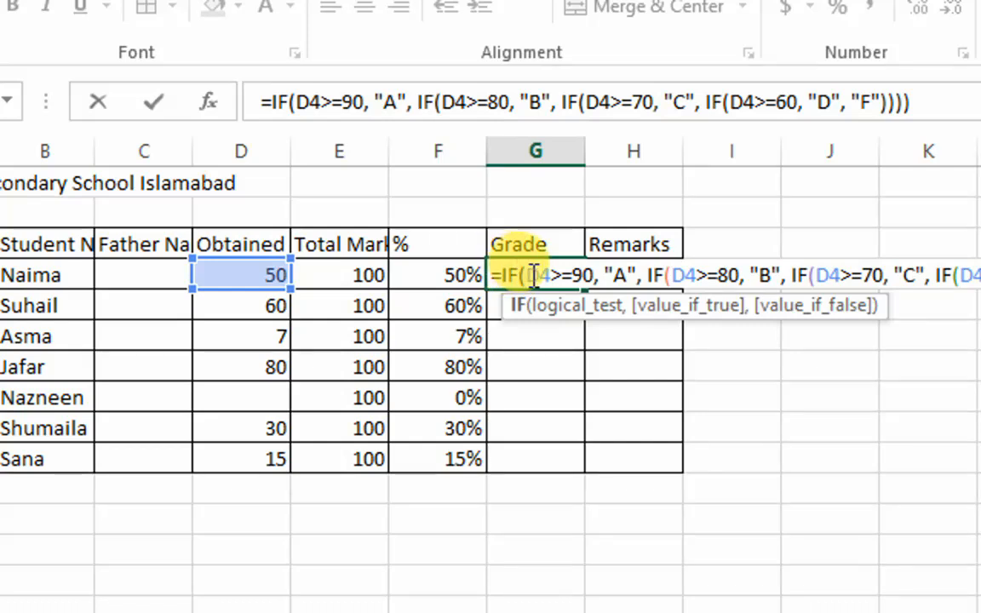
pyautogui.doubleClick(549, 273)
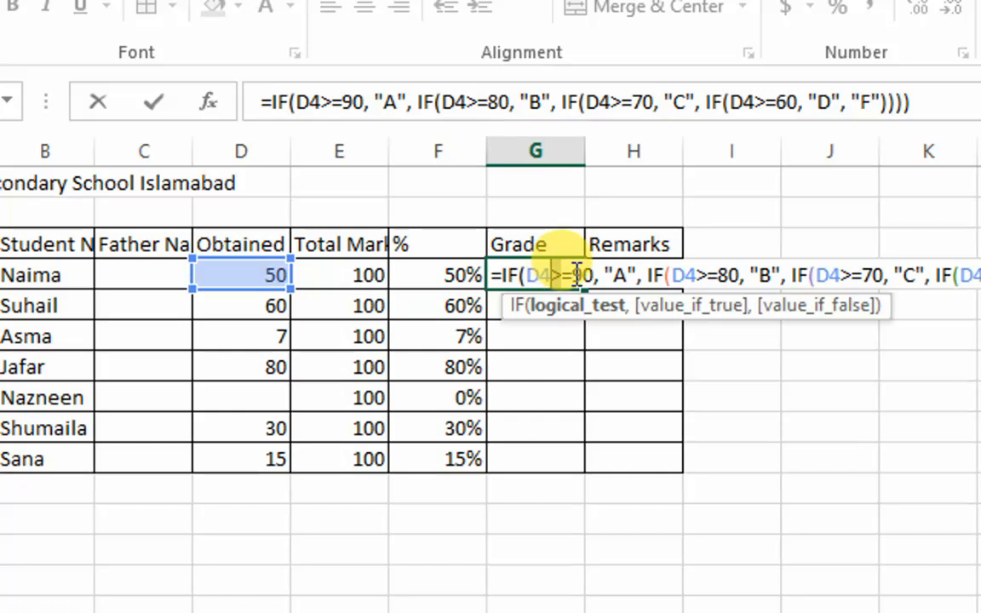
pyautogui.moveTo(525, 275); pyautogui.dragTo(572, 275)
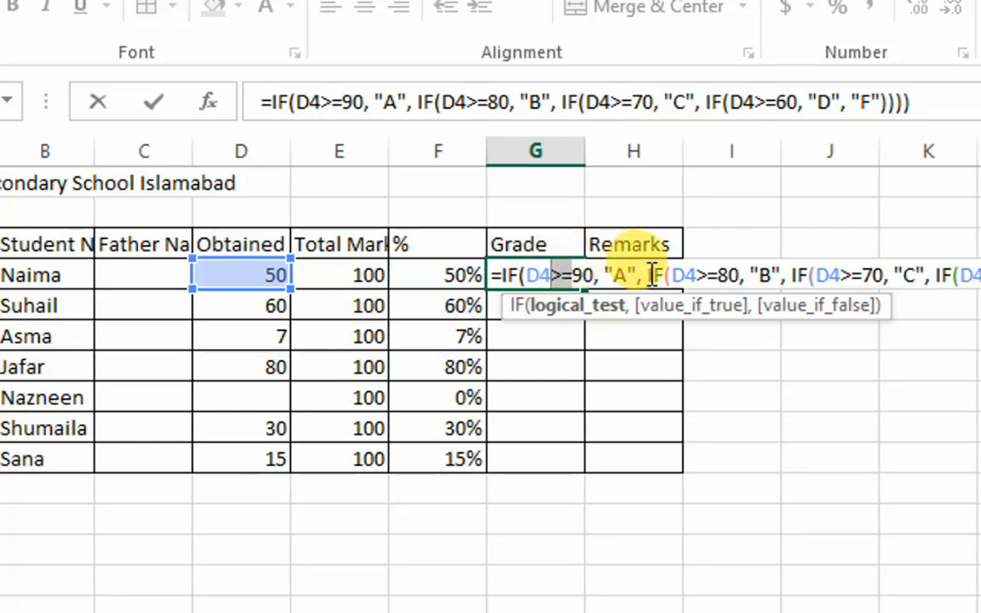
pyautogui.moveTo(651, 275); pyautogui.dragTo(505, 275)
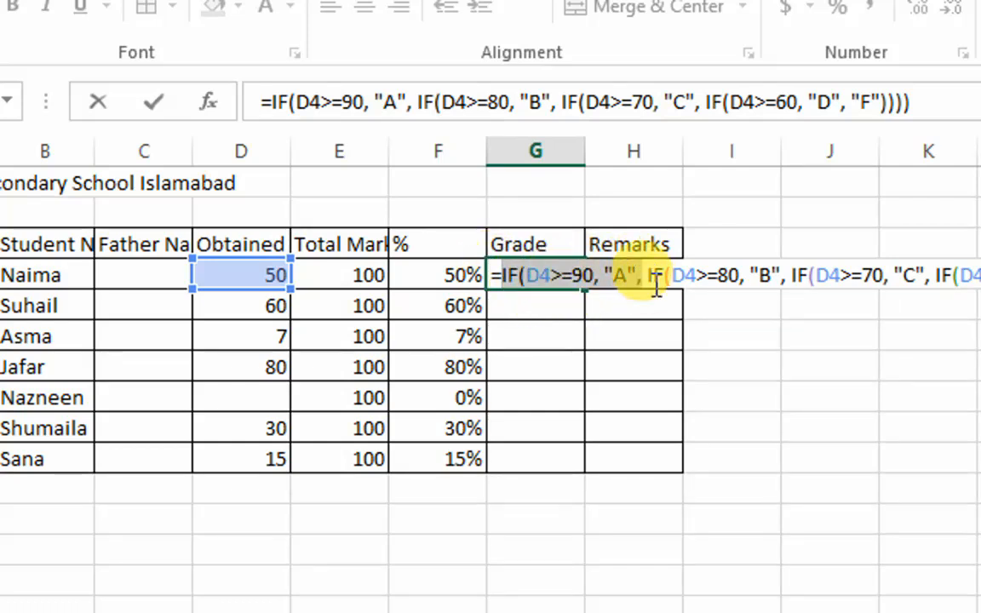
pyautogui.click(729, 275)
pyautogui.moveTo(653, 275); pyautogui.dragTo(763, 275)
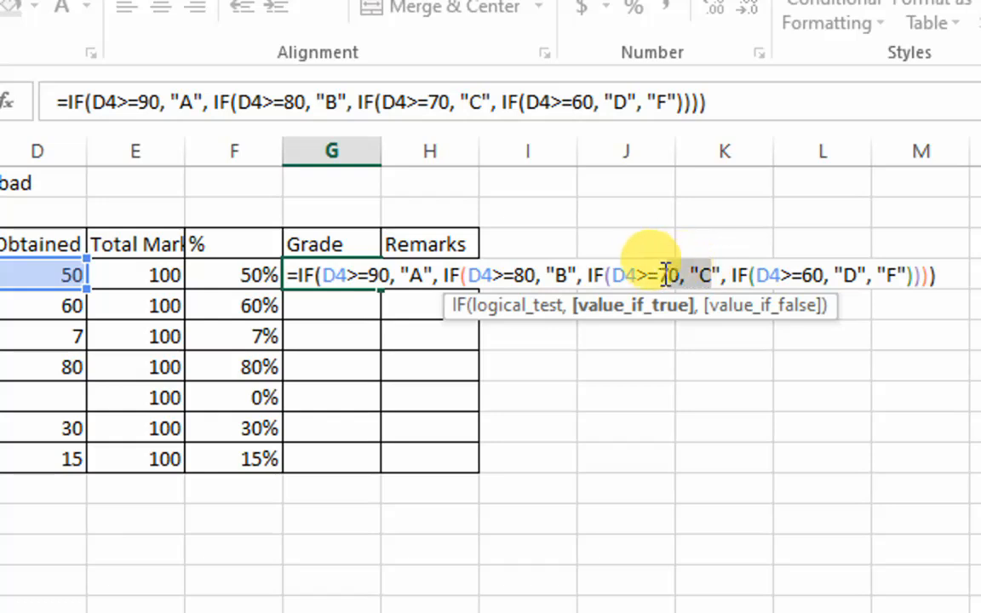
pyautogui.doubleClick(664, 275)
pyautogui.doubleClick(779, 275)
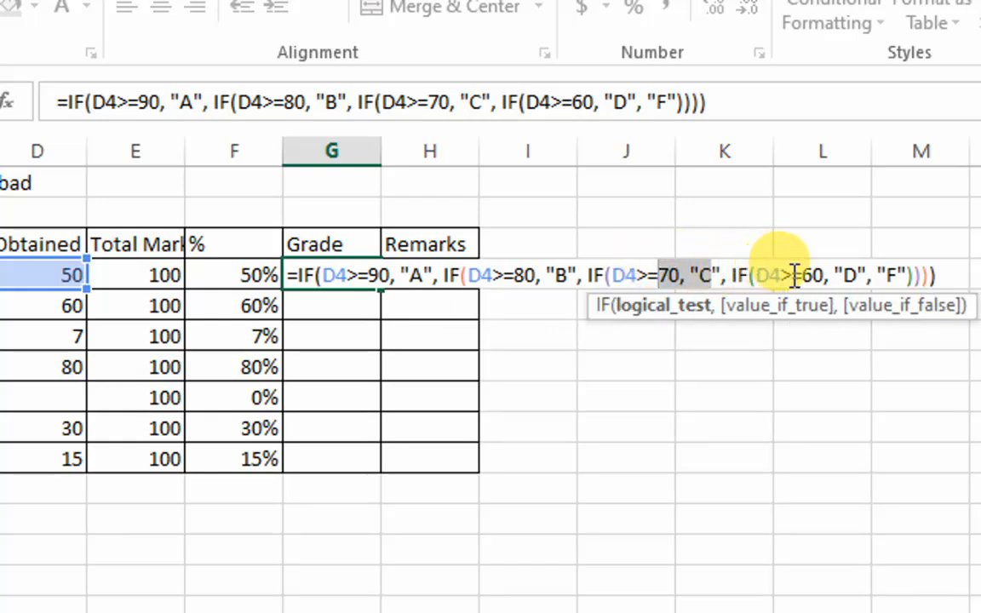
pyautogui.doubleClick(817, 274)
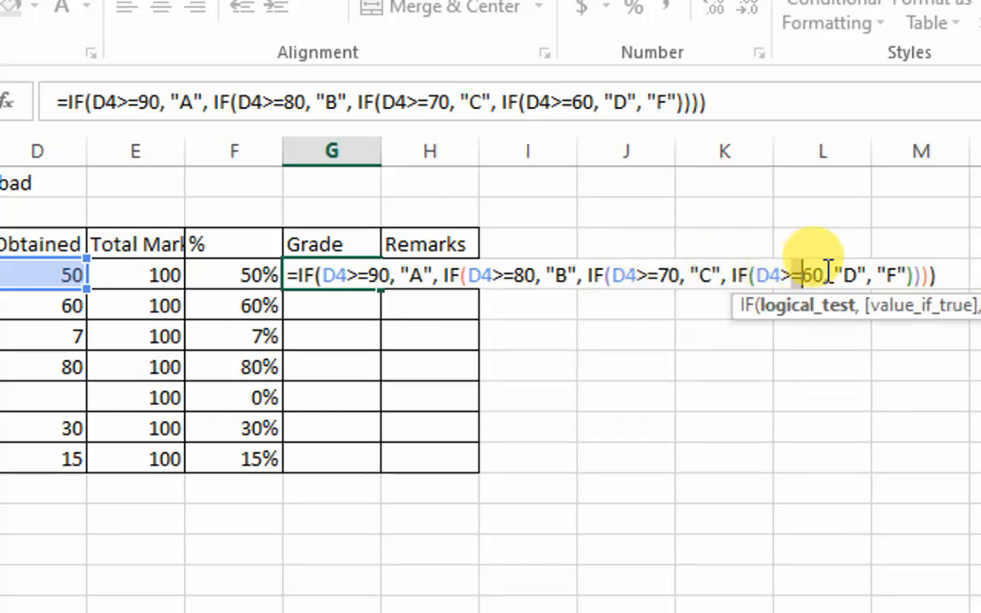
pyautogui.doubleClick(848, 275)
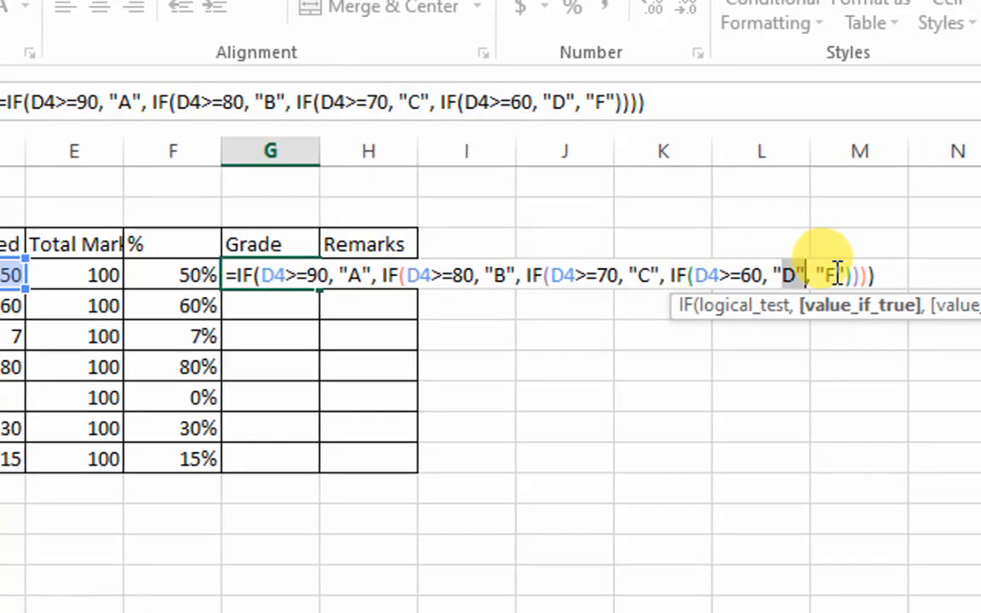
pyautogui.click(836, 273)
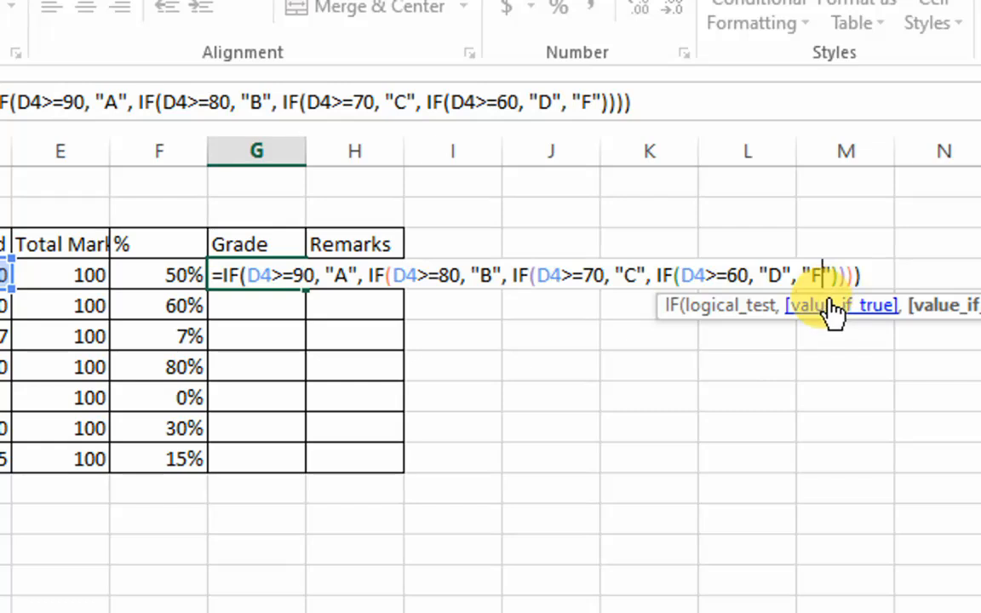
# Copy the IF(D4>=60, "D", "F" part of the G4 formula and paste it after the "F" result.
pyautogui.moveTo(833, 274); pyautogui.dragTo(634, 270)
pyautogui.hotkey('ctrl', 'c')
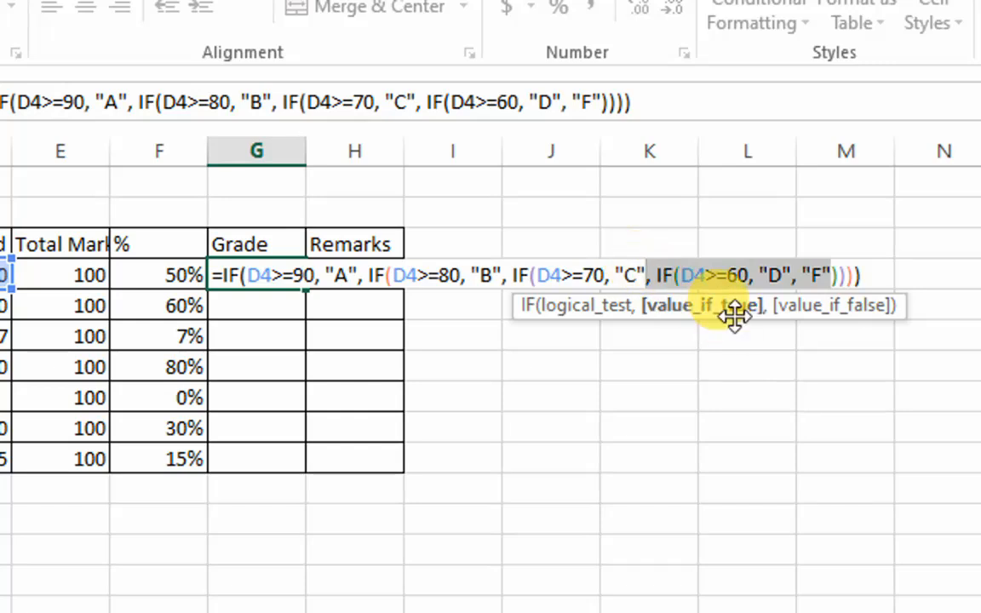
pyautogui.click(825, 272)
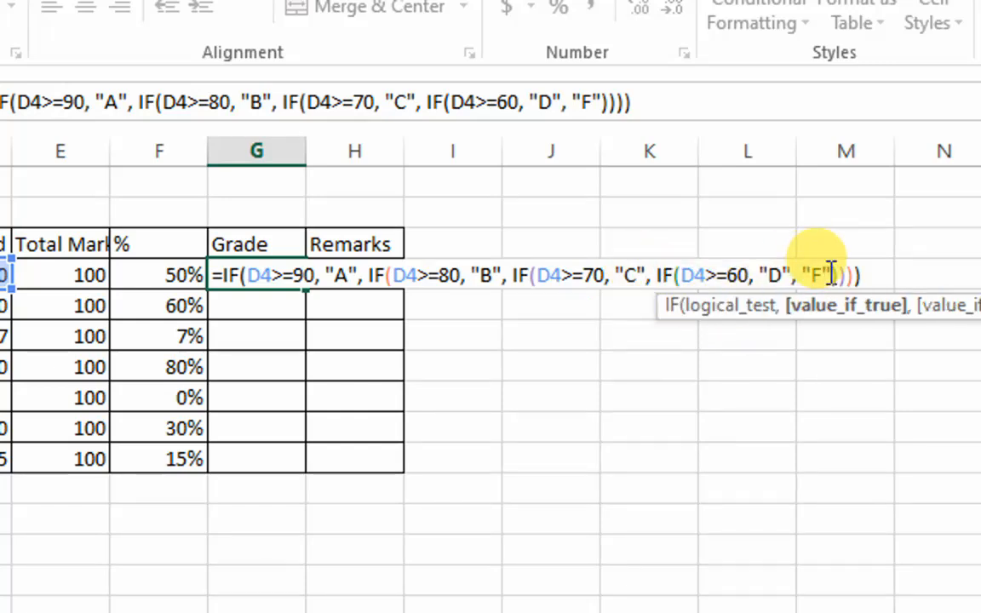
pyautogui.hotkey('ctrl', 'v')
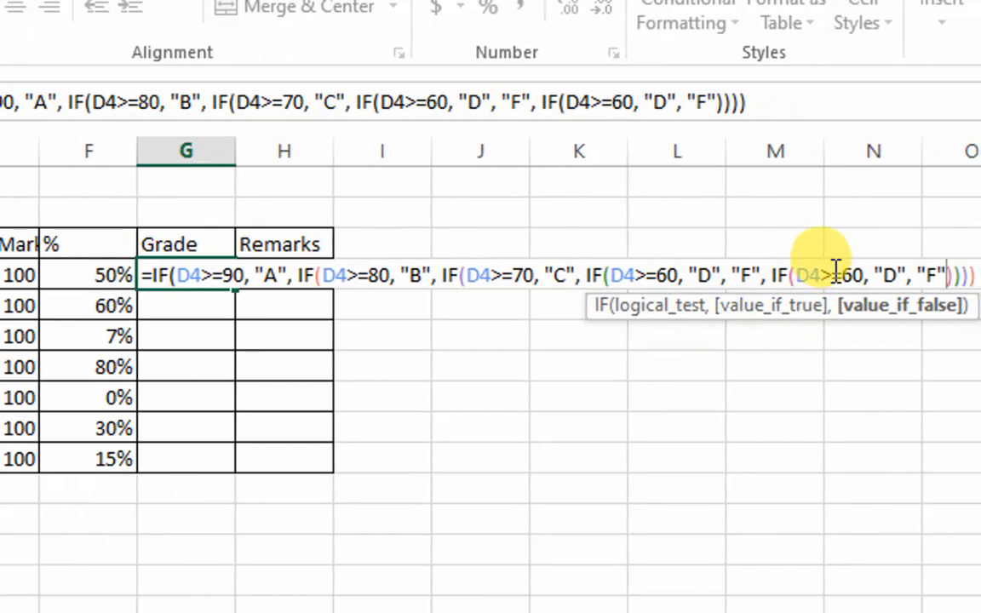
# Set the comparison in the pasted IF condition to D4<60.
pyautogui.click(834, 274)
pyautogui.press('Right')
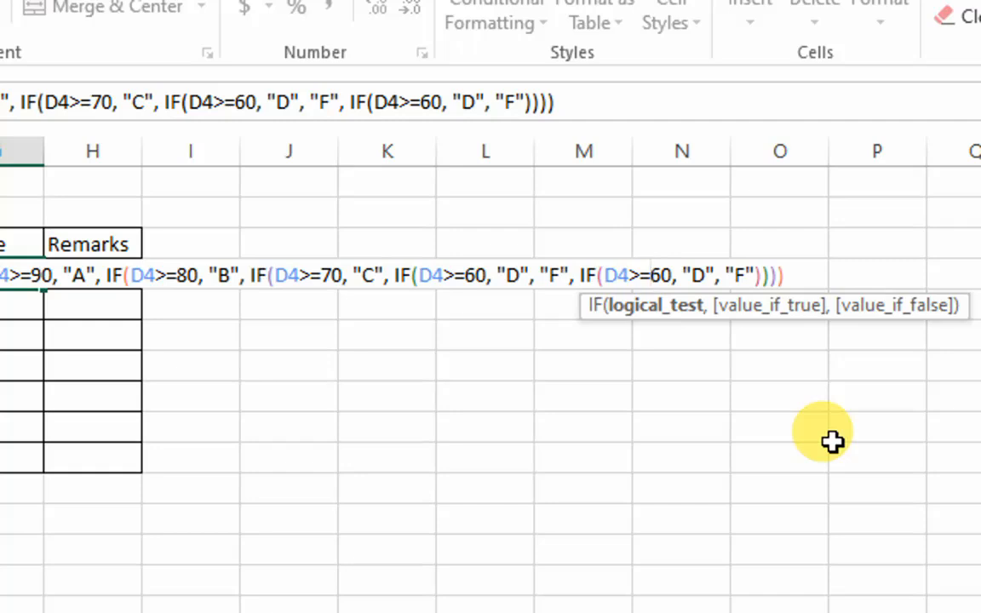
pyautogui.press('BackSpace')
pyautogui.press('BackSpace')
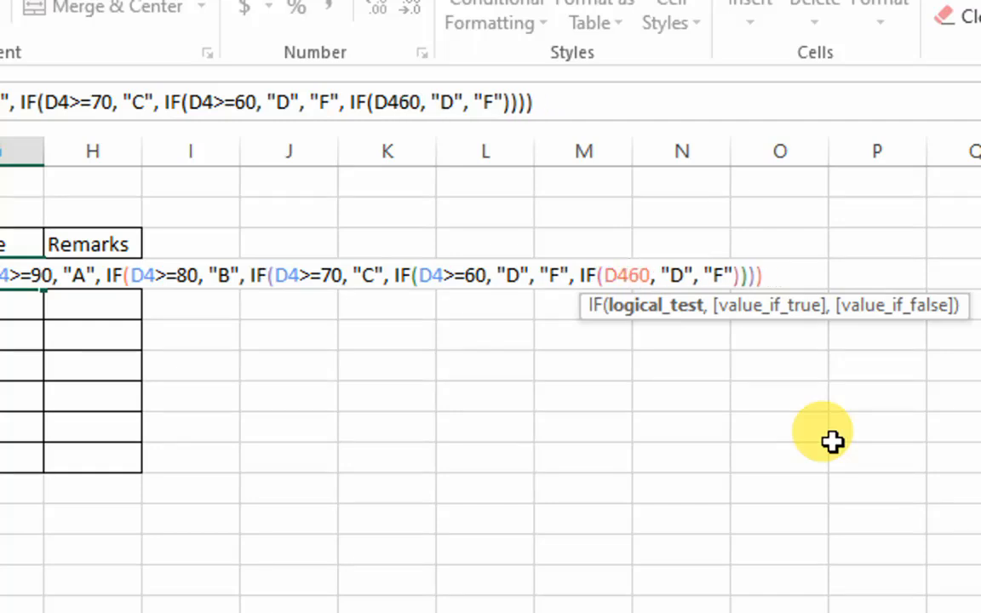
pyautogui.write('>')
pyautogui.press('BackSpace')
pyautogui.write('<')
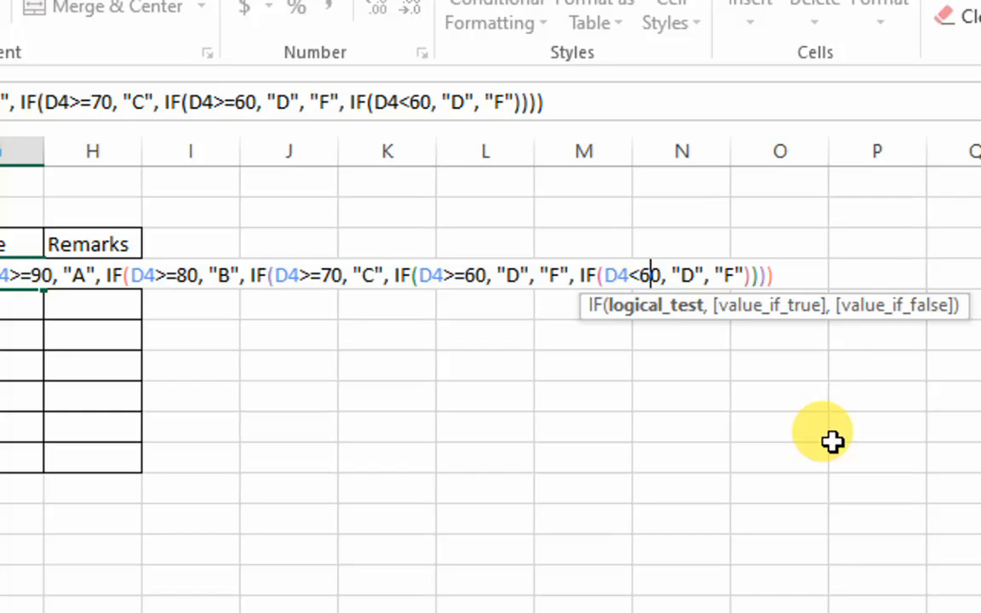
# Set the result of the D4<60 condition to "Fail" and remove its "F" alternative.
pyautogui.press('Right')
pyautogui.press('Right')
pyautogui.press('Right')
pyautogui.press('Right')
pyautogui.press('Right')
pyautogui.press('BackSpace')
pyautogui.write('Fail')
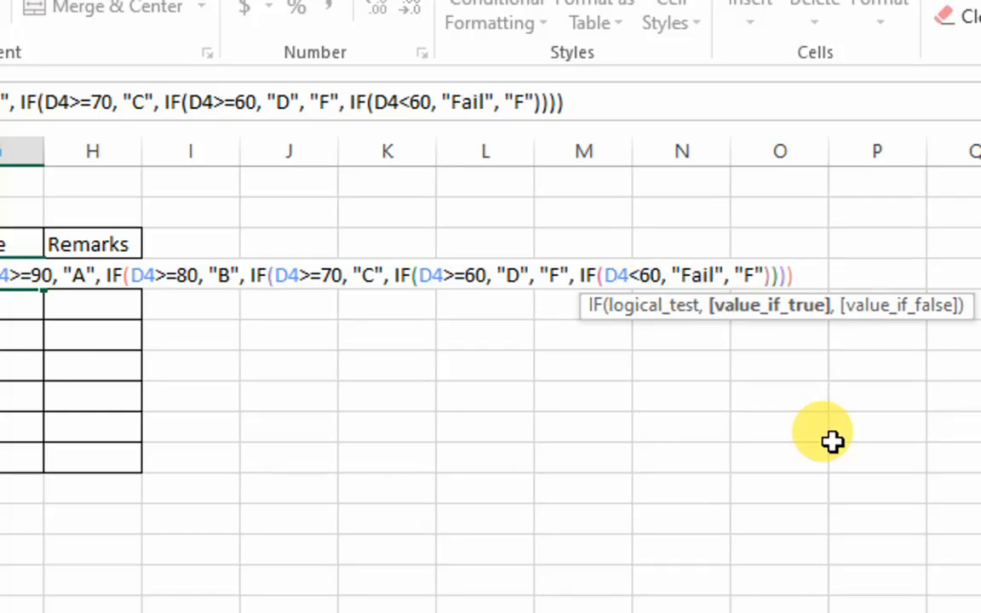
pyautogui.press('Delete')
pyautogui.press('Delete')
pyautogui.press('Delete')
pyautogui.press('Delete')
pyautogui.press('Delete')
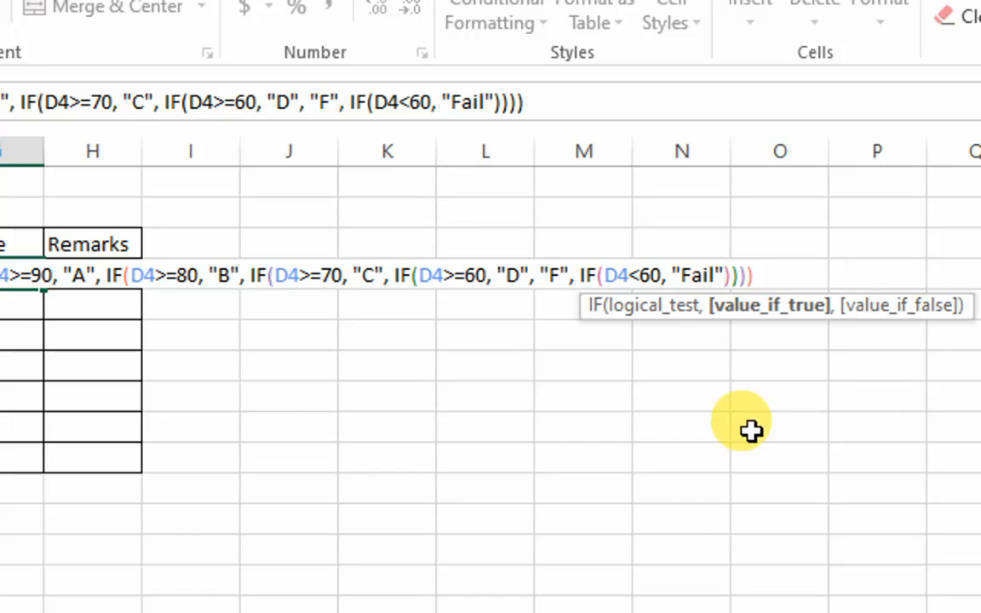
# Try to enter the extended grade formula in G4, adding a closing parenthesis after the "Fail" condition.
pyautogui.press('Return')
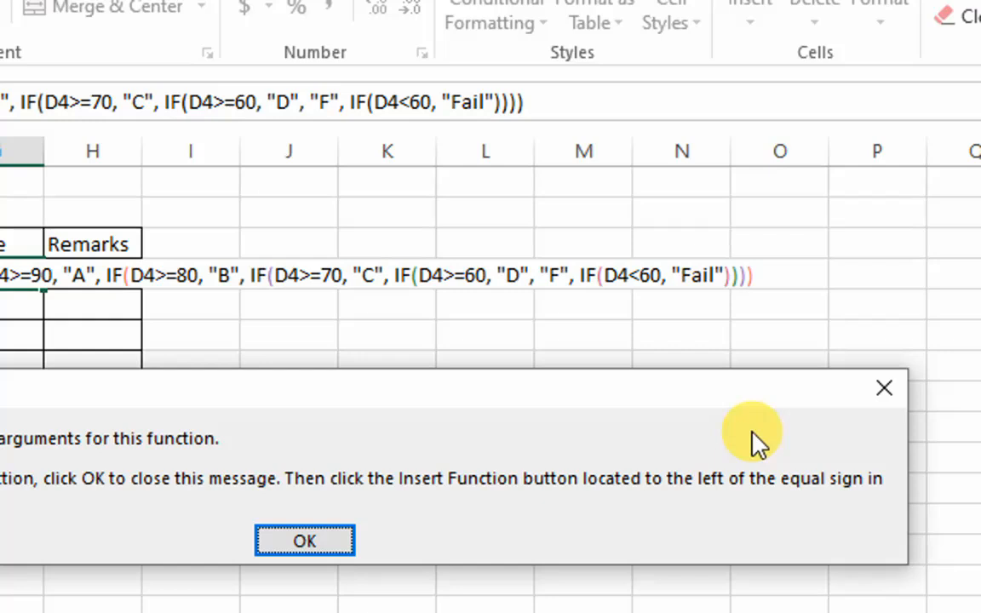
pyautogui.press('Return')
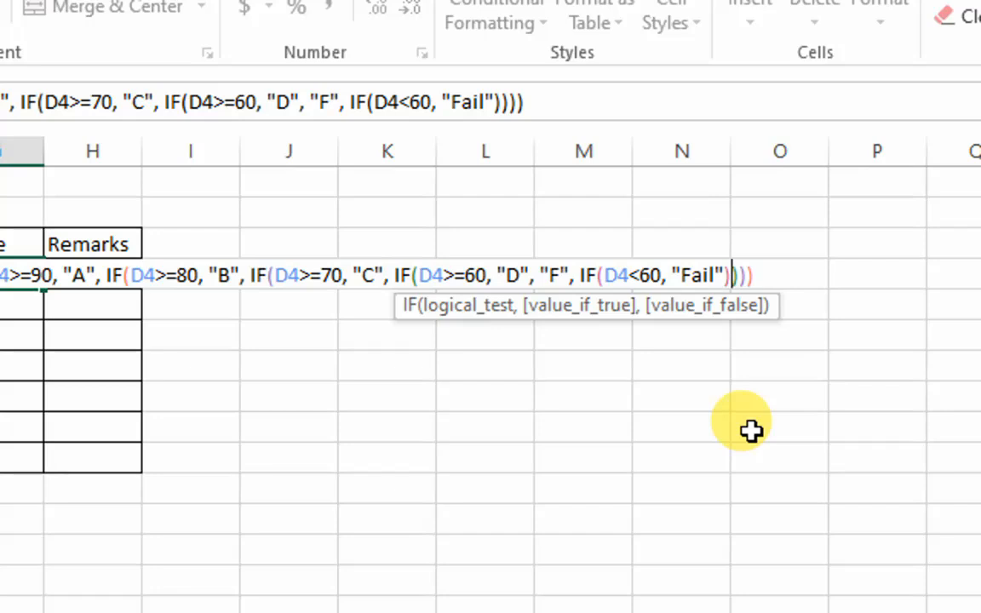
pyautogui.press('Return')
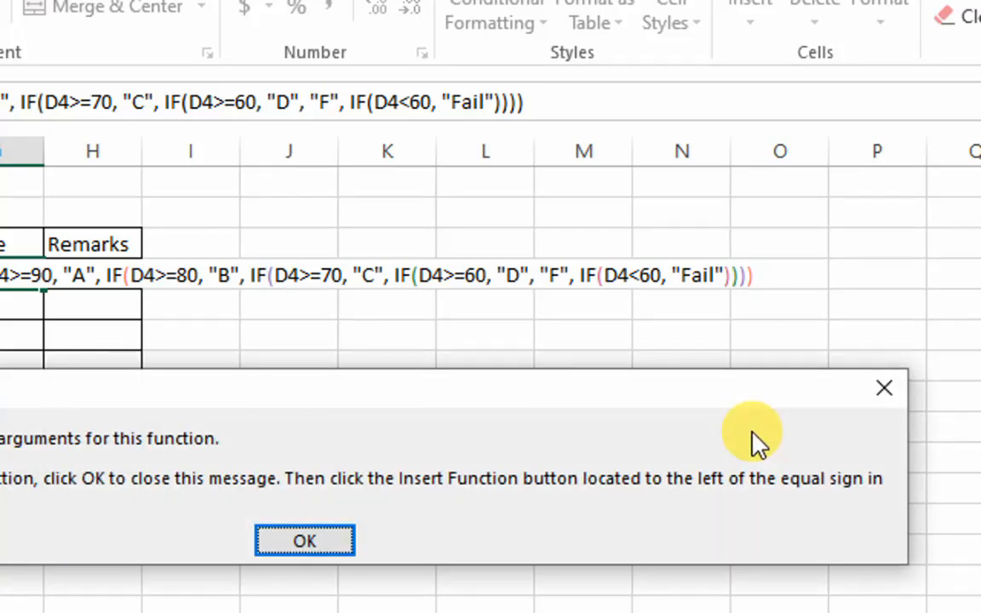
pyautogui.press('Return')
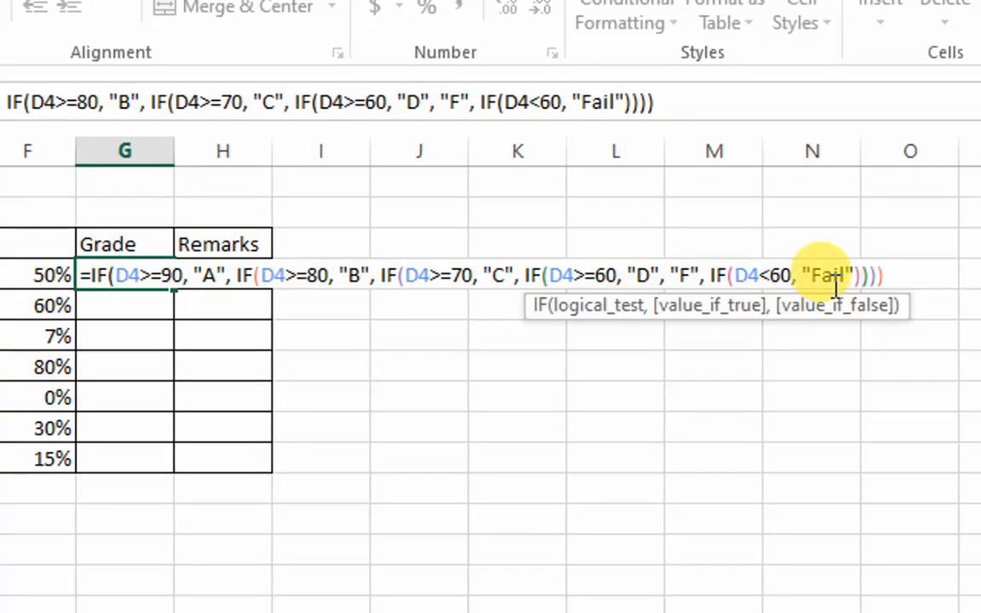
pyautogui.press('Return')
pyautogui.press('Return')
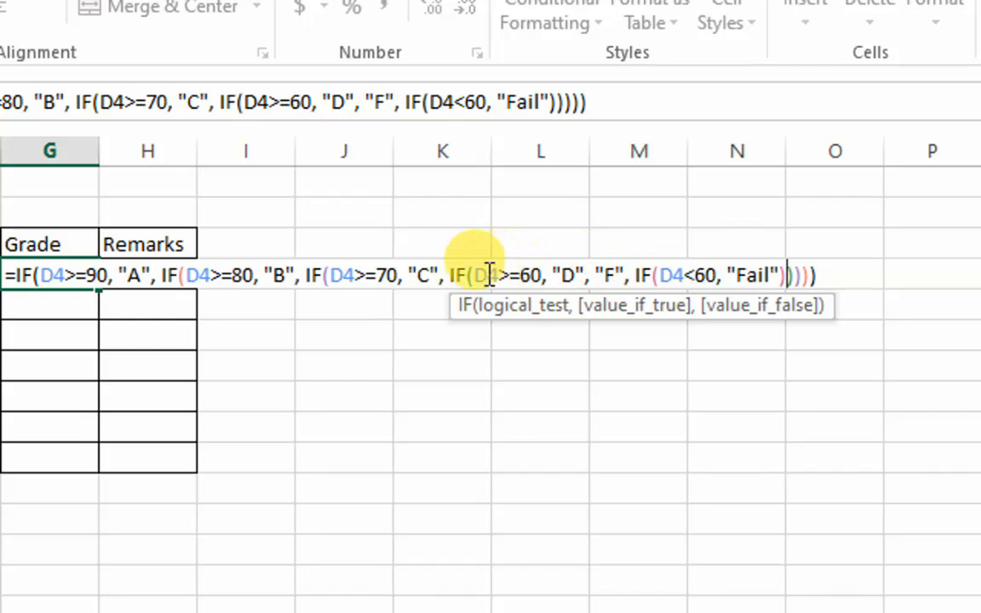
# Remove the IF(D4>=60, "D", "F" condition and its extra comma from the G4 formula, then enter it with the suggested correction.
pyautogui.moveTo(450, 274); pyautogui.dragTo(625, 274)
pyautogui.press('Delete')
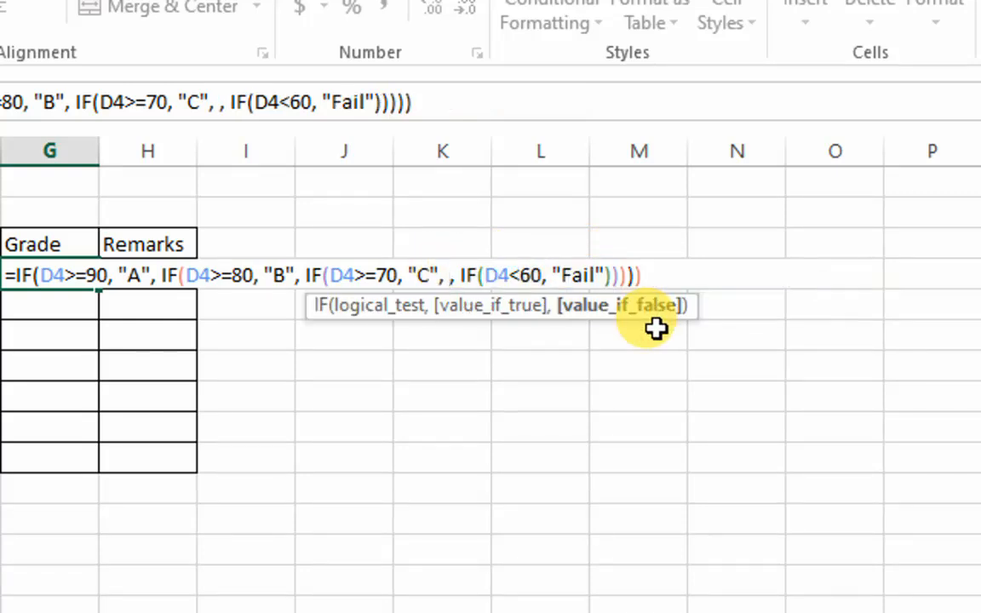
pyautogui.press('BackSpace')
pyautogui.press('BackSpace')
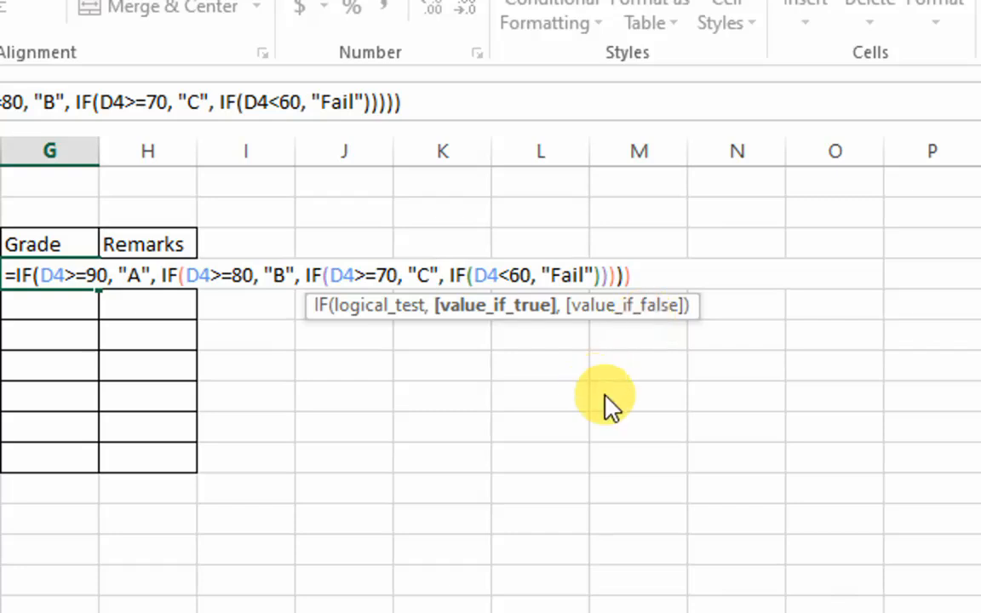
pyautogui.press('Return')
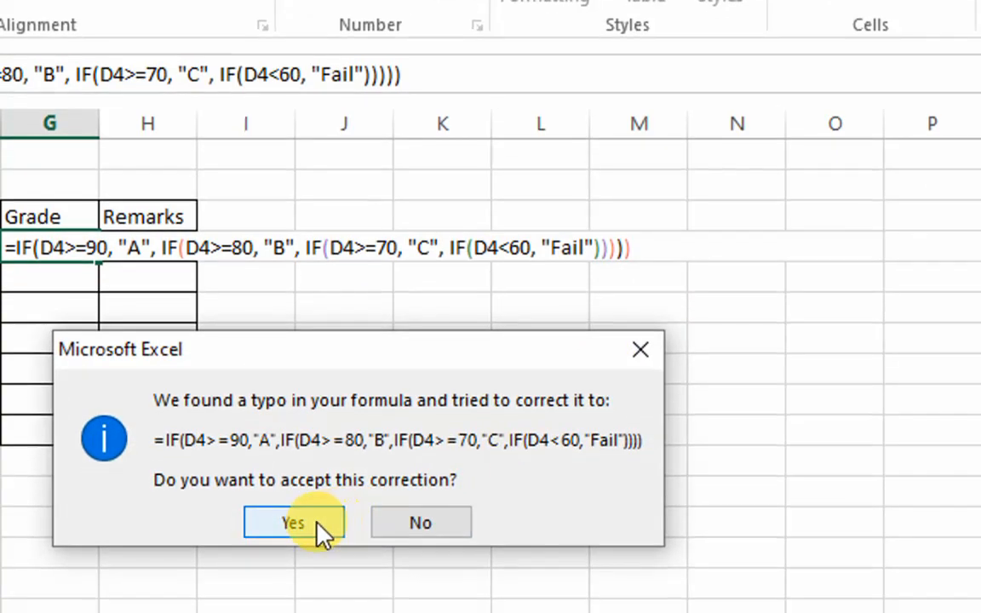
pyautogui.click(314, 549)
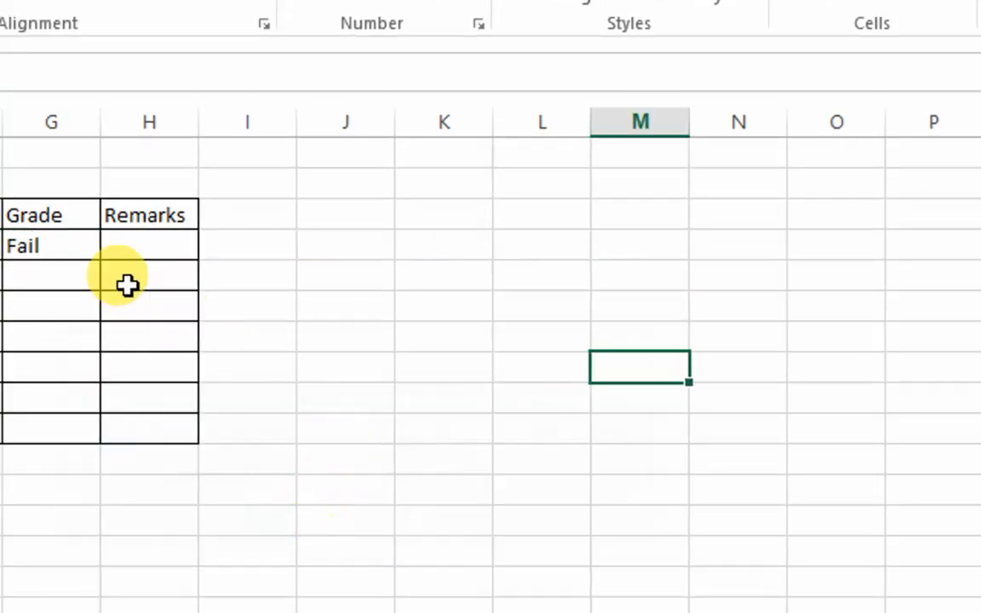
# Review the corrected grade formula in G4 and fill it down through G10.
pyautogui.click(82, 247)
pyautogui.doubleClick(89, 247)
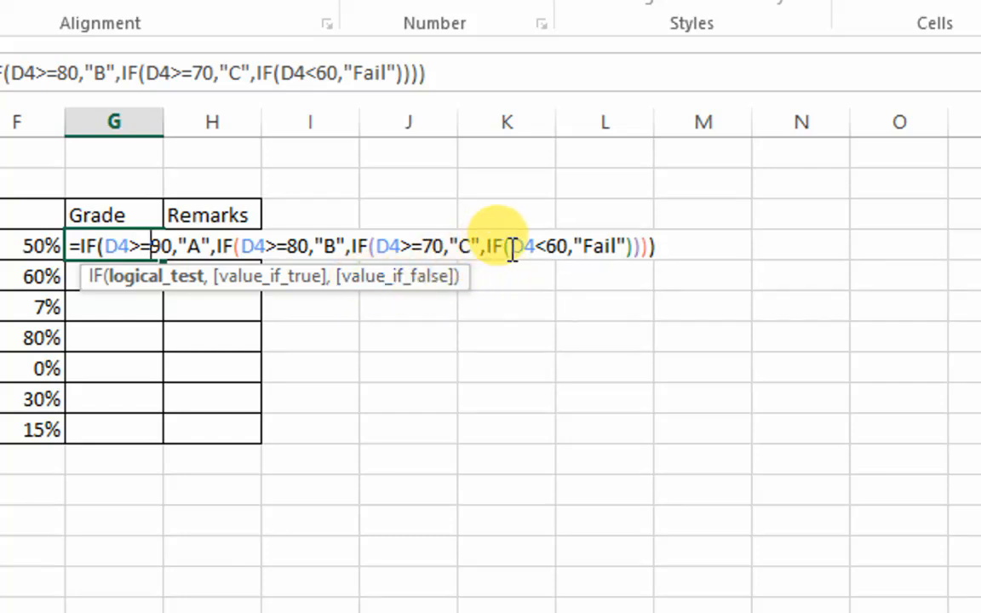
pyautogui.click(527, 326)
pyautogui.press('Escape')
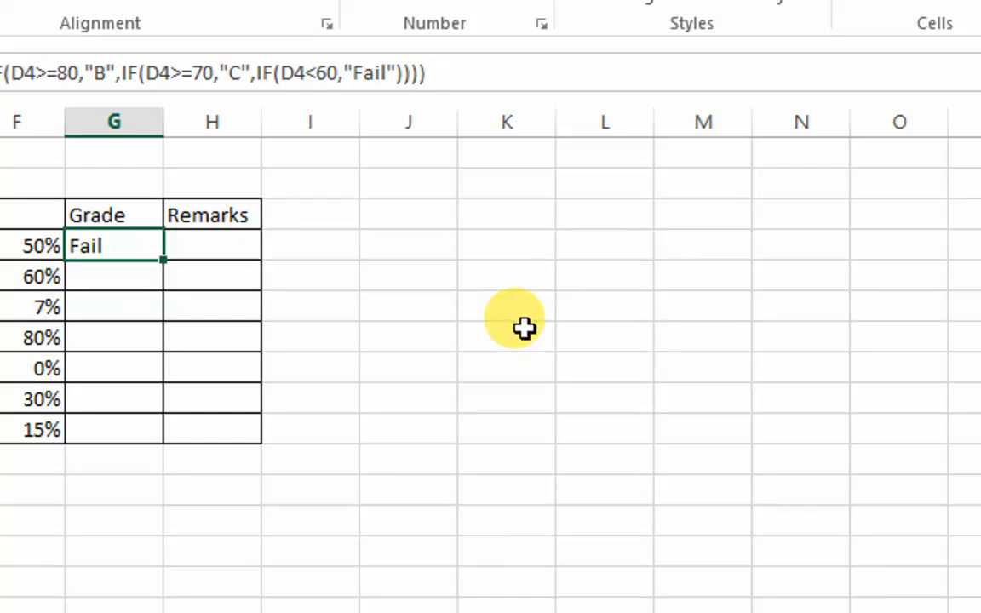
pyautogui.moveTo(185, 267); pyautogui.dragTo(174, 439)
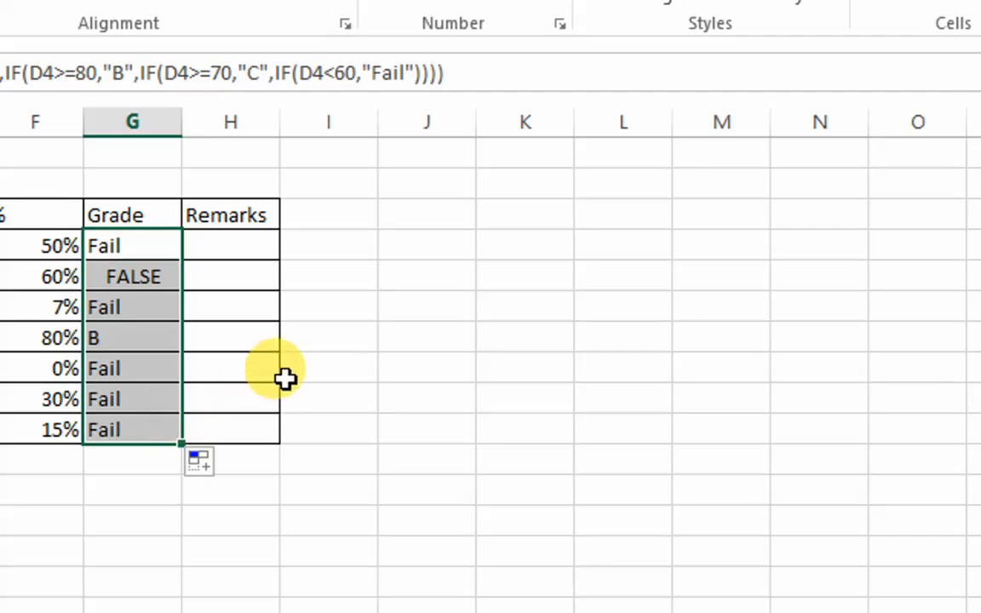
pyautogui.click(364, 400)
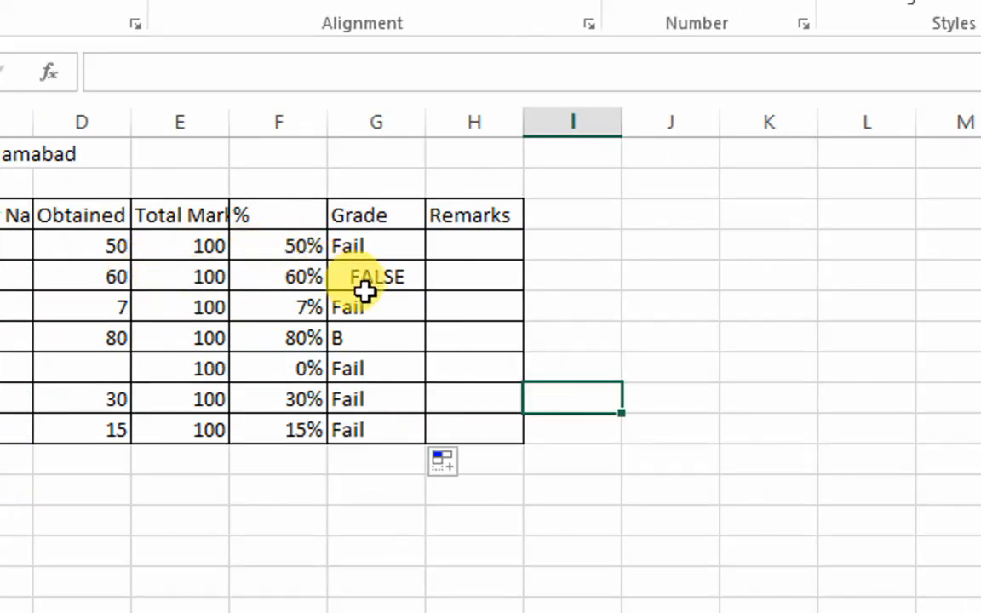
# Change the "C" condition in the G5 grade formula to D5<=70.
pyautogui.doubleClick(389, 279)
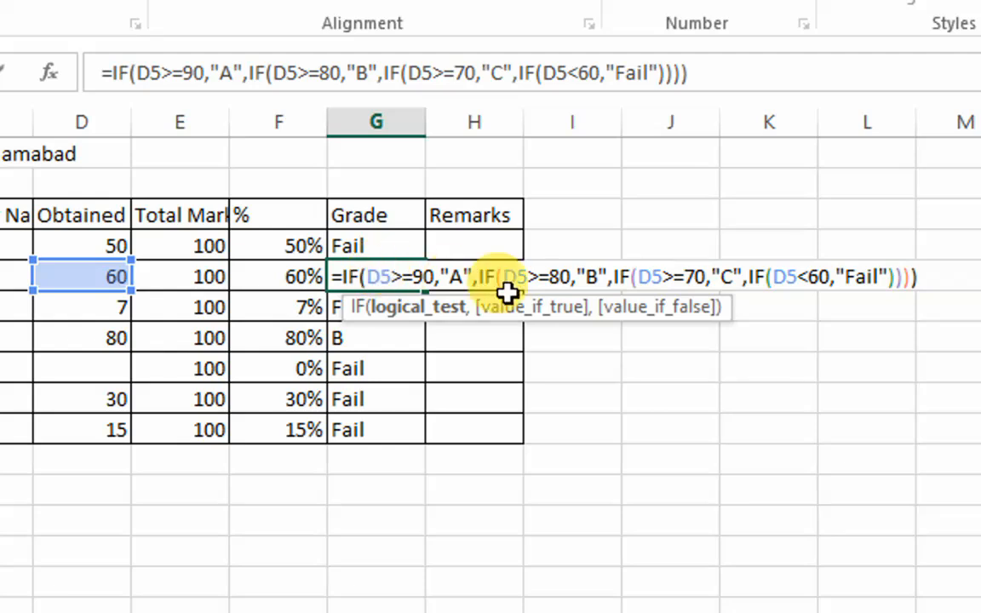
pyautogui.click(808, 277)
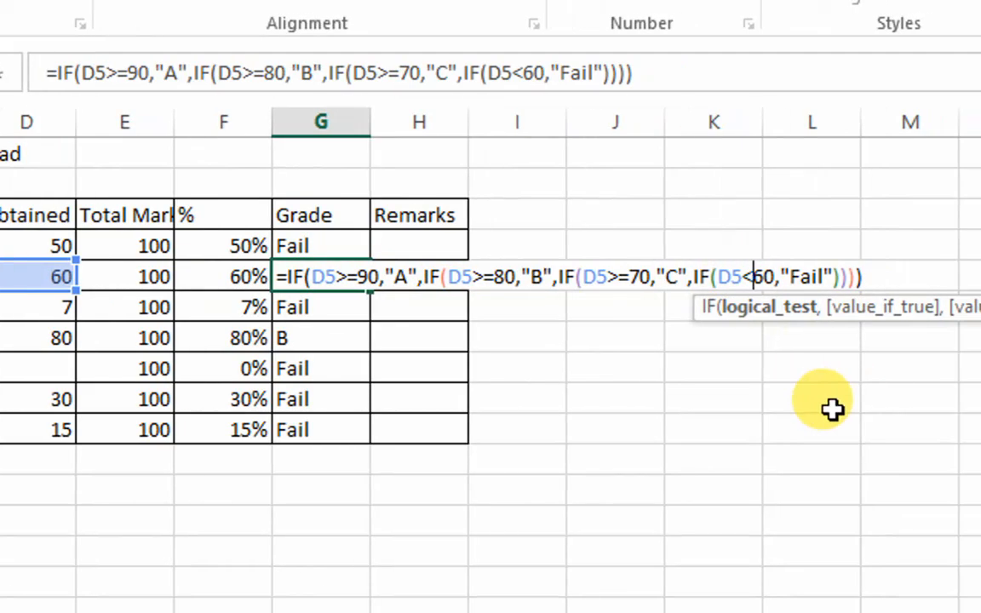
pyautogui.click(619, 276)
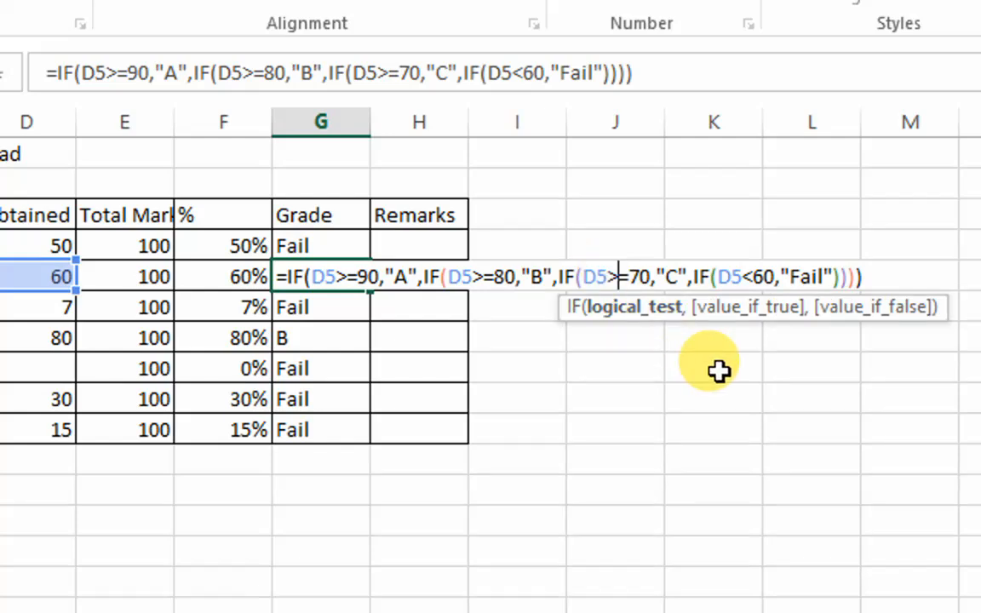
pyautogui.press('BackSpace')
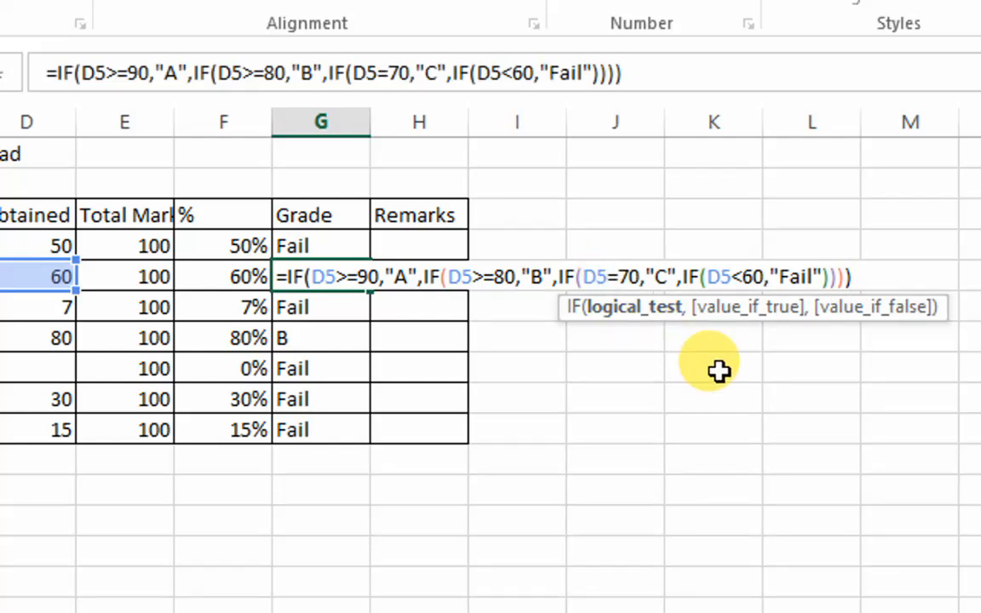
pyautogui.write('<')
pyautogui.press('Return')
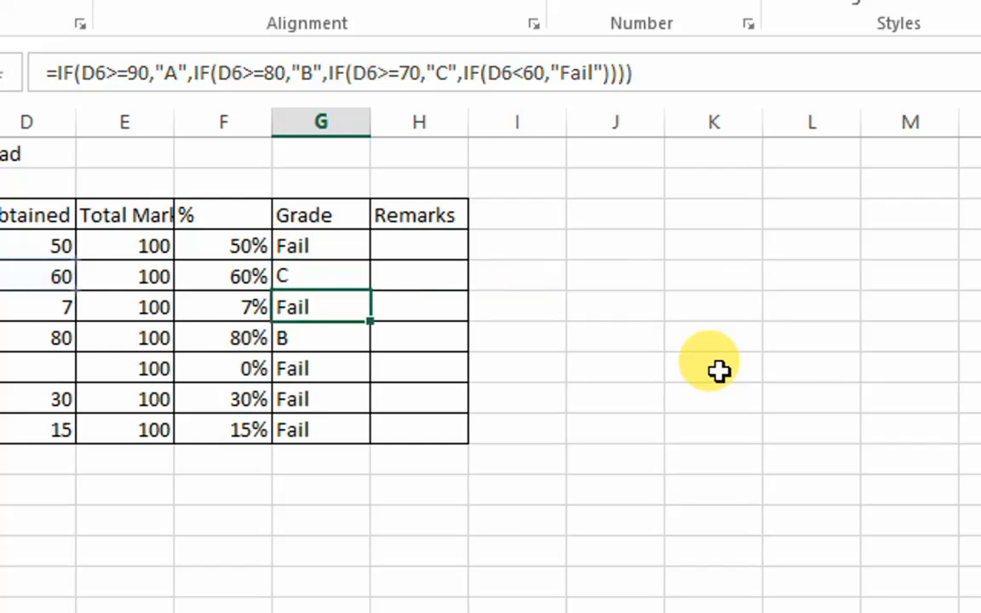
# Enter 90 as the obtained marks in D8 and check the grade formula in G8.
pyautogui.click(350, 279)
pyautogui.click(334, 246)
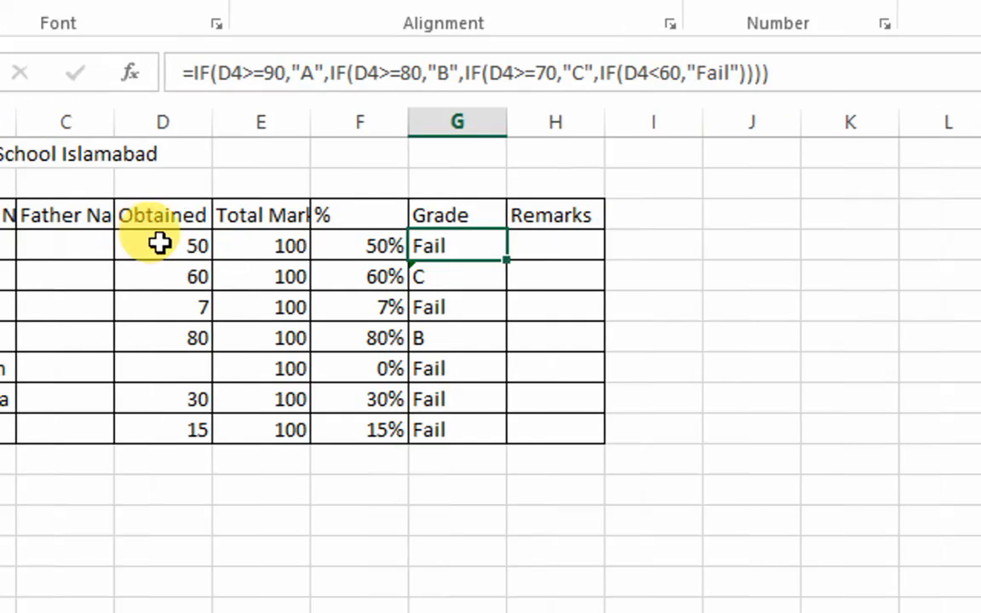
pyautogui.click(102, 243)
pyautogui.click(185, 279)
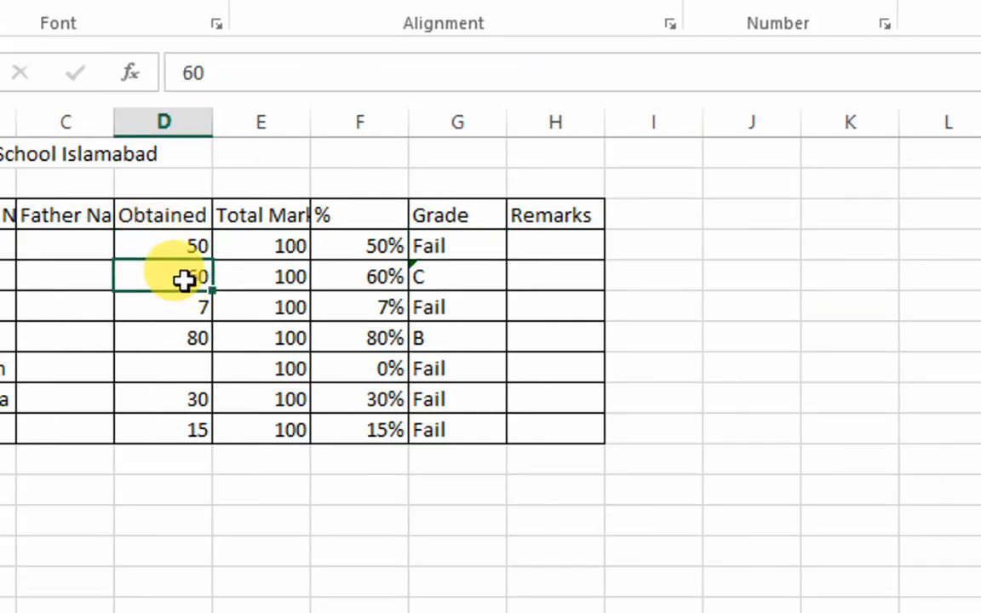
pyautogui.click(188, 311)
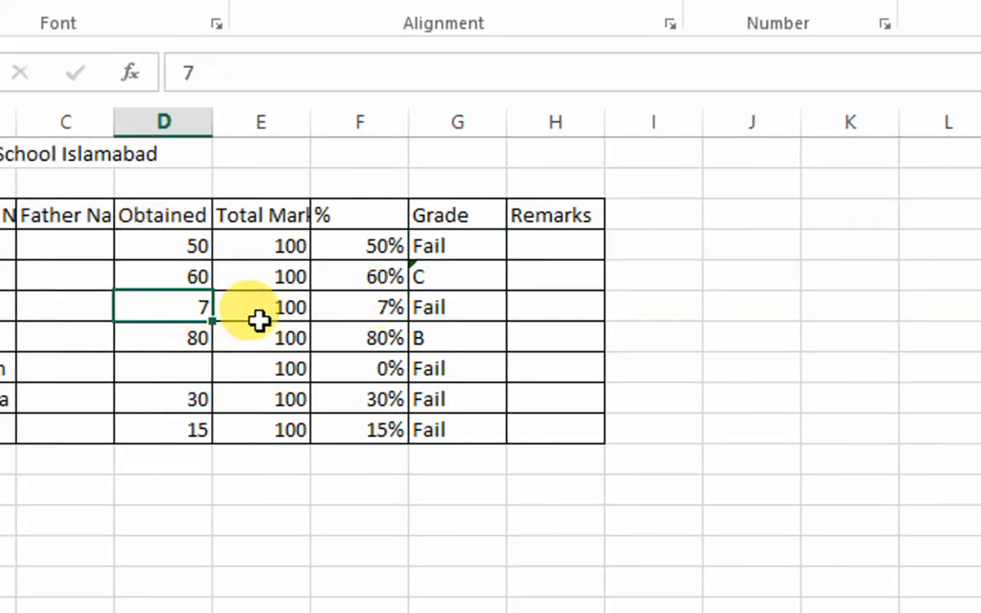
pyautogui.click(186, 343)
pyautogui.moveTo(183, 374); pyautogui.dragTo(182, 387)
pyautogui.click(180, 371)
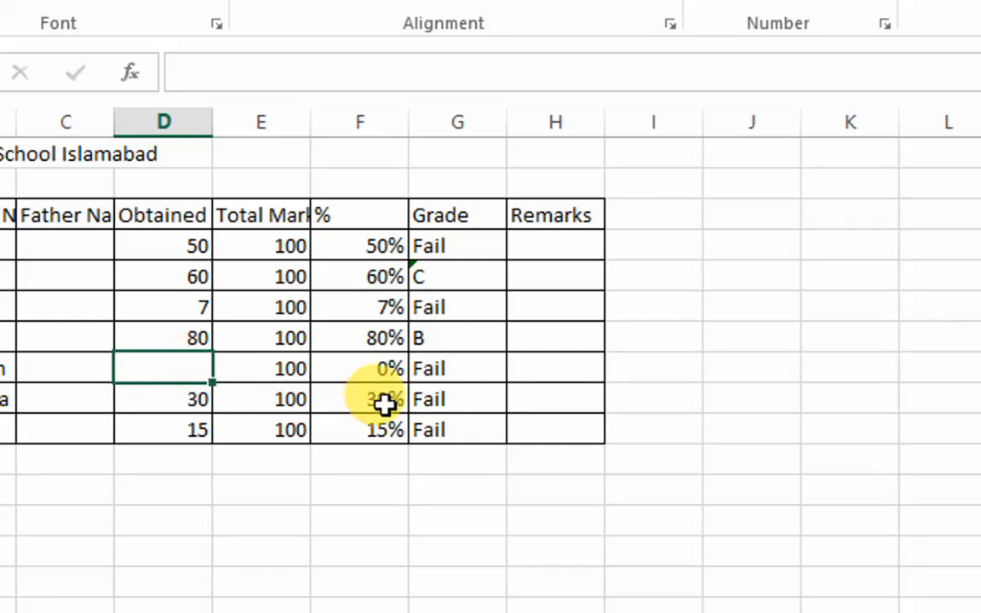
pyautogui.write('90')
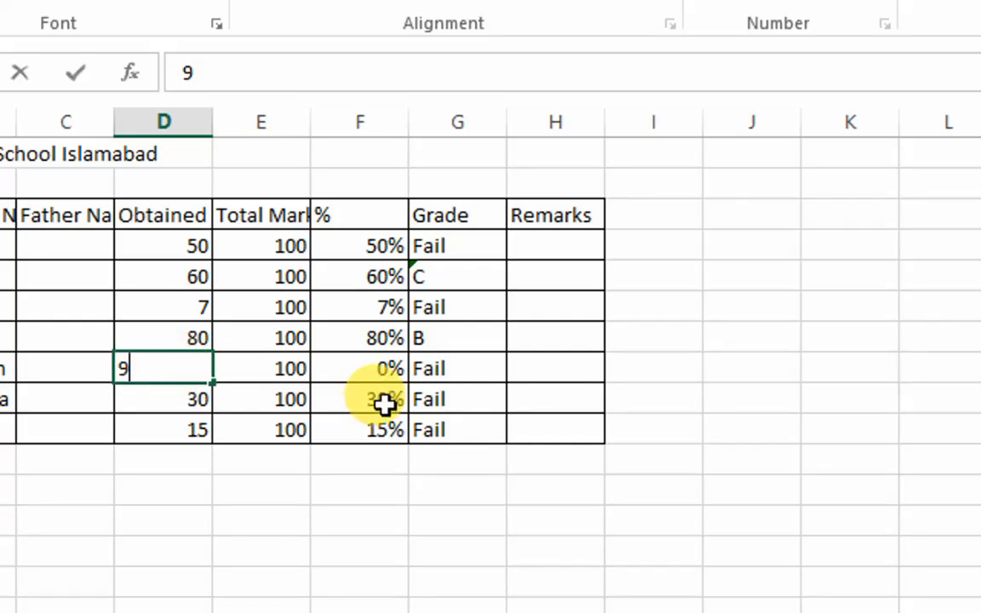
pyautogui.press('Return')
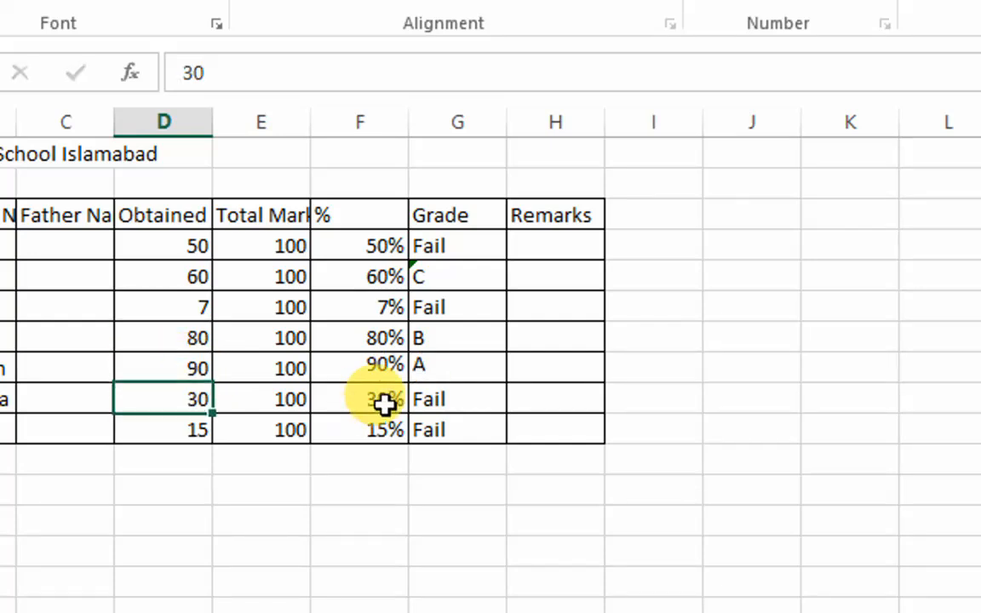
pyautogui.click(439, 374)
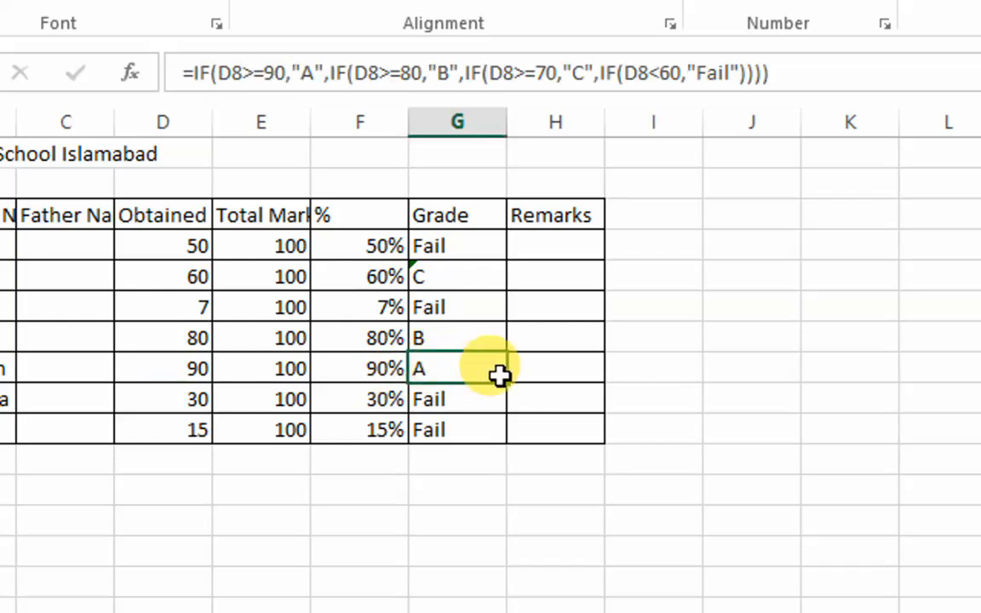
pyautogui.click(200, 400)
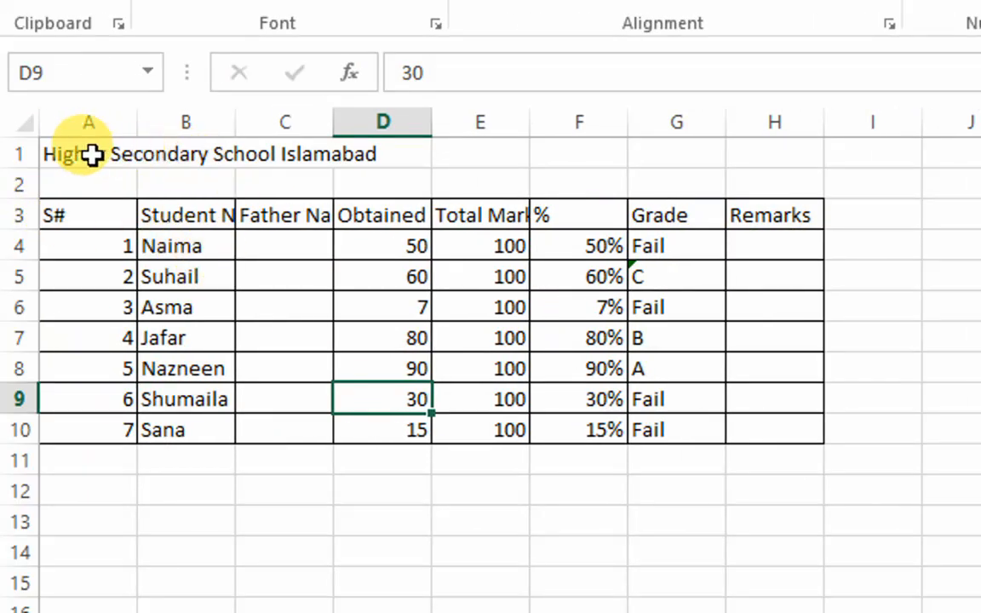
# Browse the Financial functions in the function library.
pyautogui.click(89, 154)
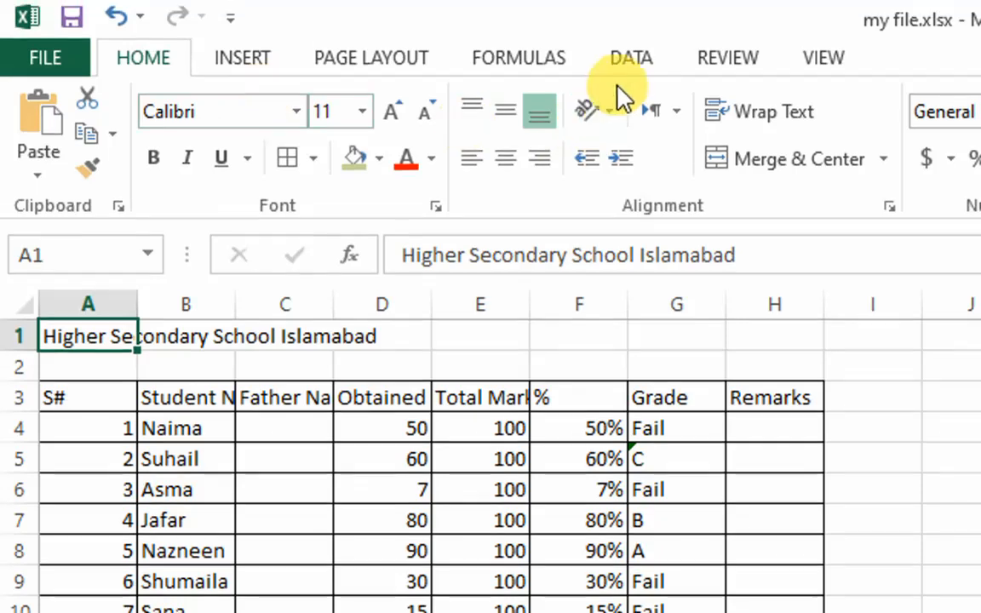
pyautogui.click(521, 55)
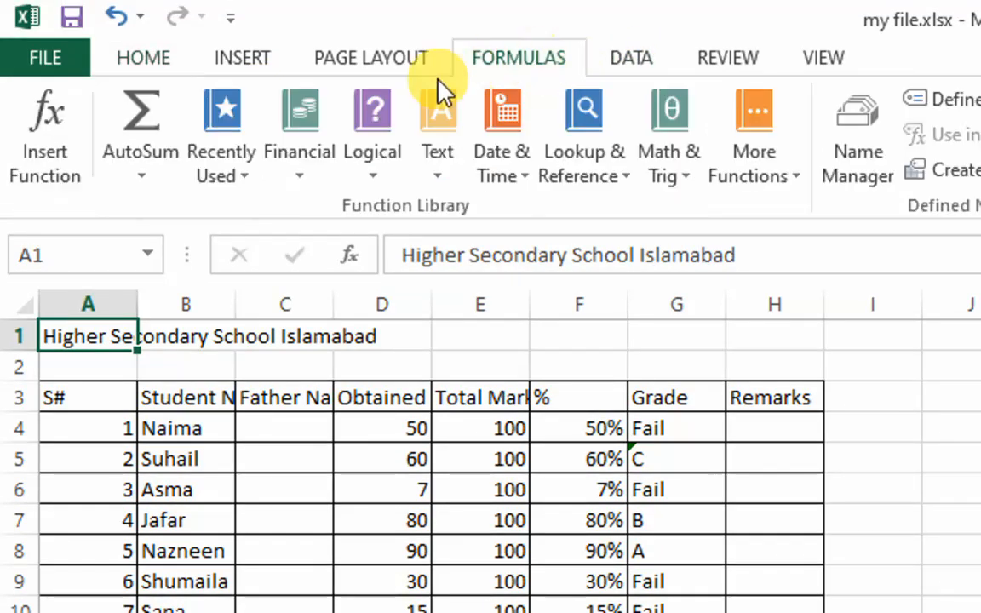
pyautogui.click(299, 171)
pyautogui.scroll(-12, 393, 570)
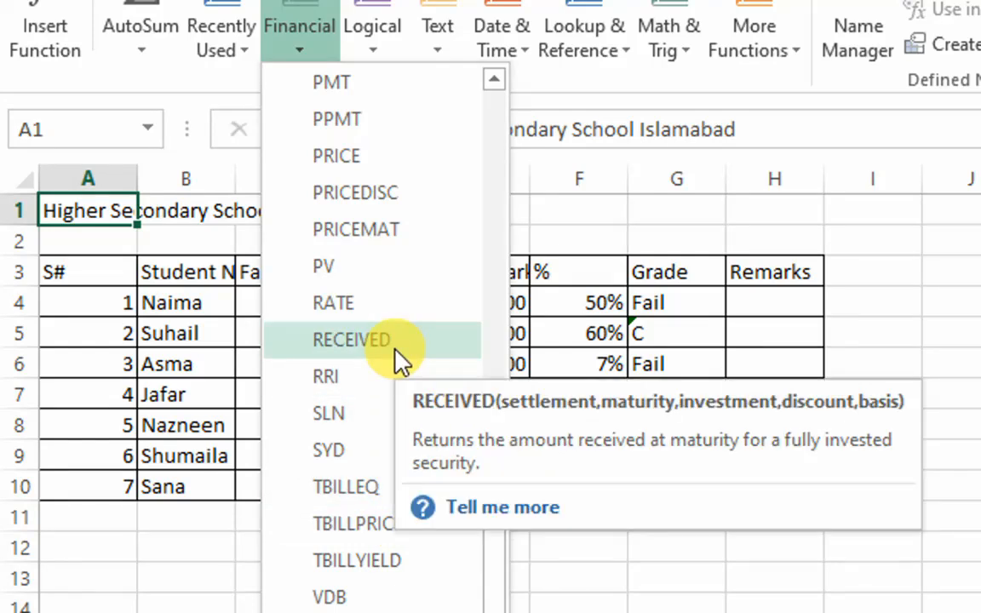
pyautogui.press('Escape')
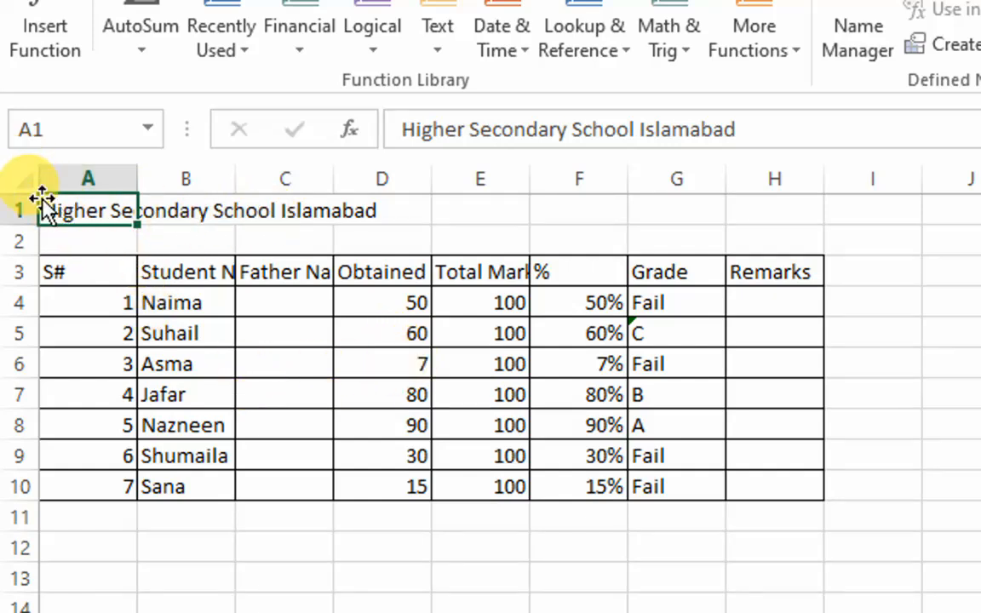
# Move the school title from A1 to C1 and enlarge its font by three size steps.
pyautogui.moveTo(100, 211); pyautogui.dragTo(278, 213)
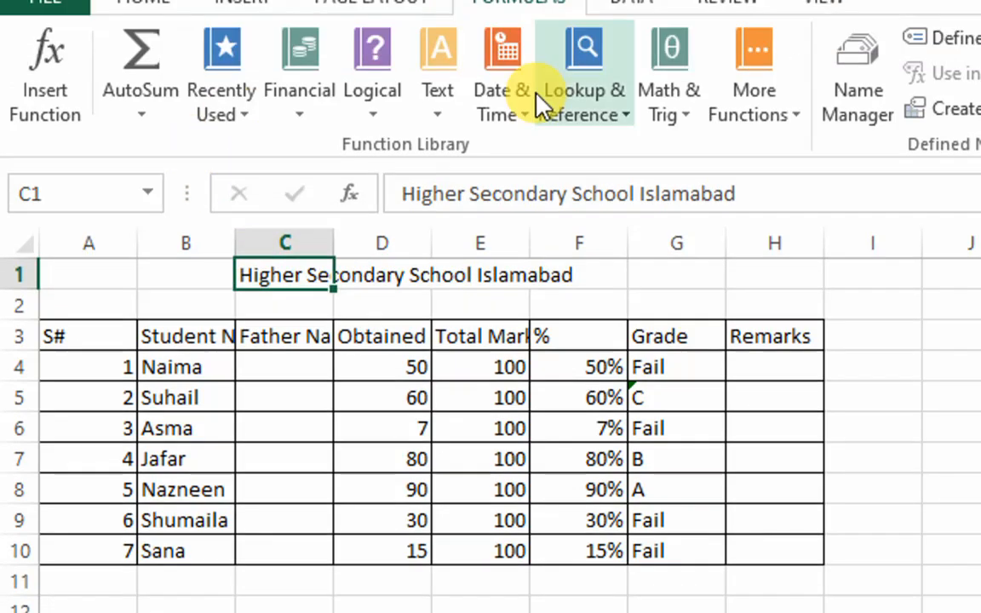
pyautogui.click(153, 58)
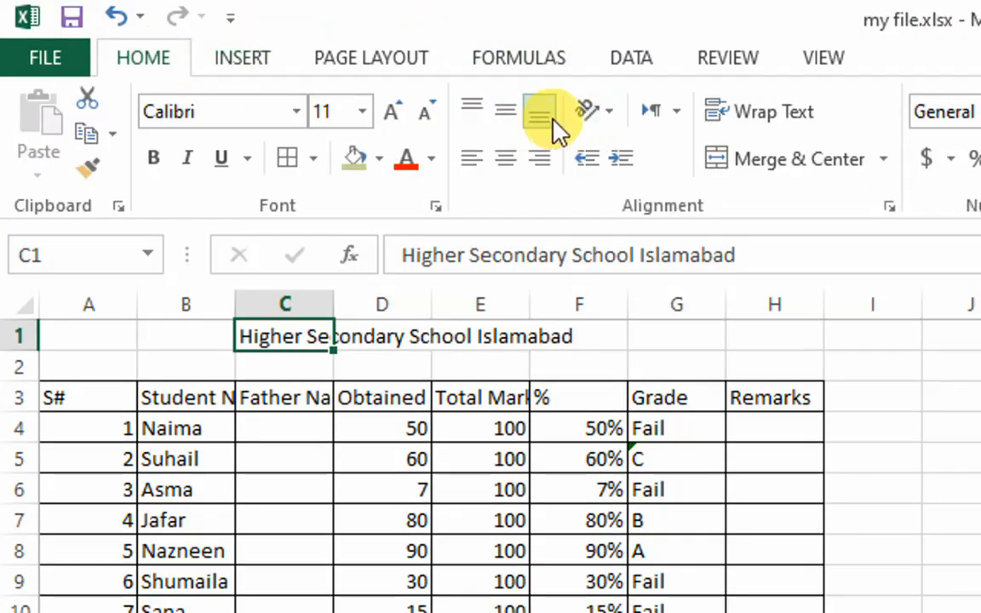
pyautogui.click(393, 112)
pyautogui.click(393, 112)
pyautogui.click(393, 111)
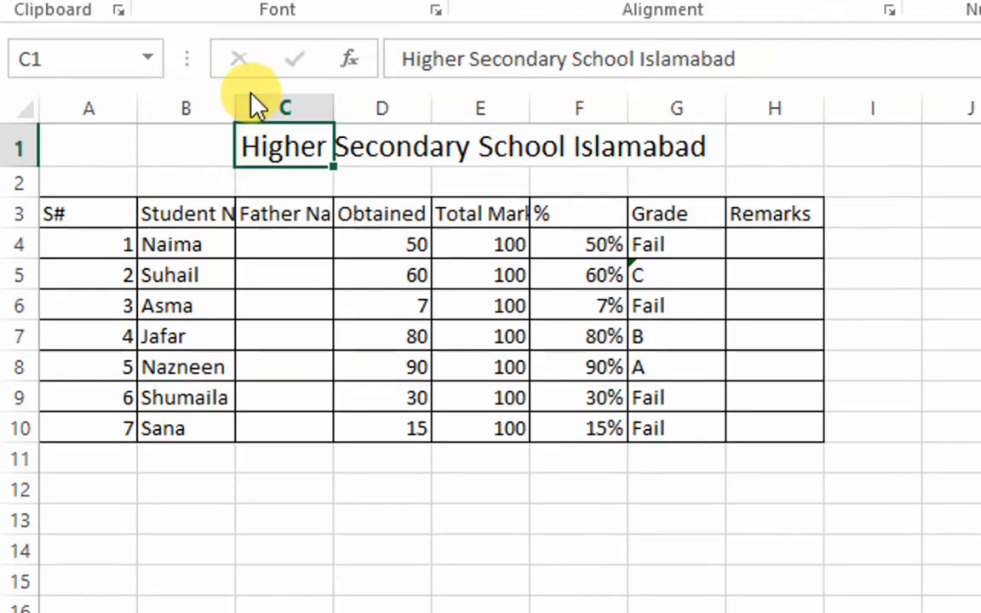
# AutoFit the row heights and column widths of the marks table A3:H10.
pyautogui.moveTo(235, 4); pyautogui.dragTo(242, 4)
pyautogui.moveTo(241, 96); pyautogui.dragTo(258, 126)
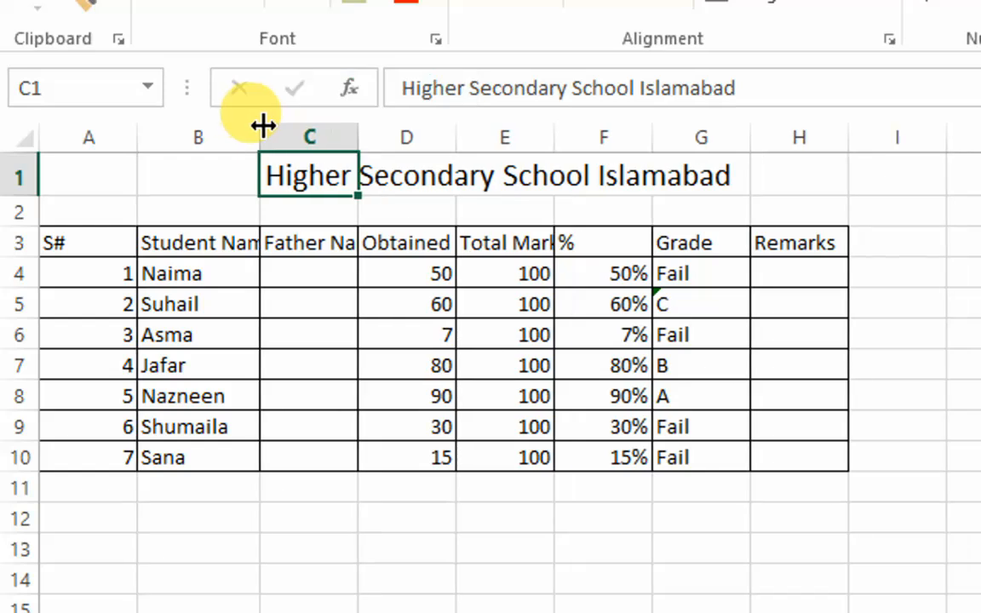
pyautogui.moveTo(815, 462); pyautogui.dragTo(81, 249)
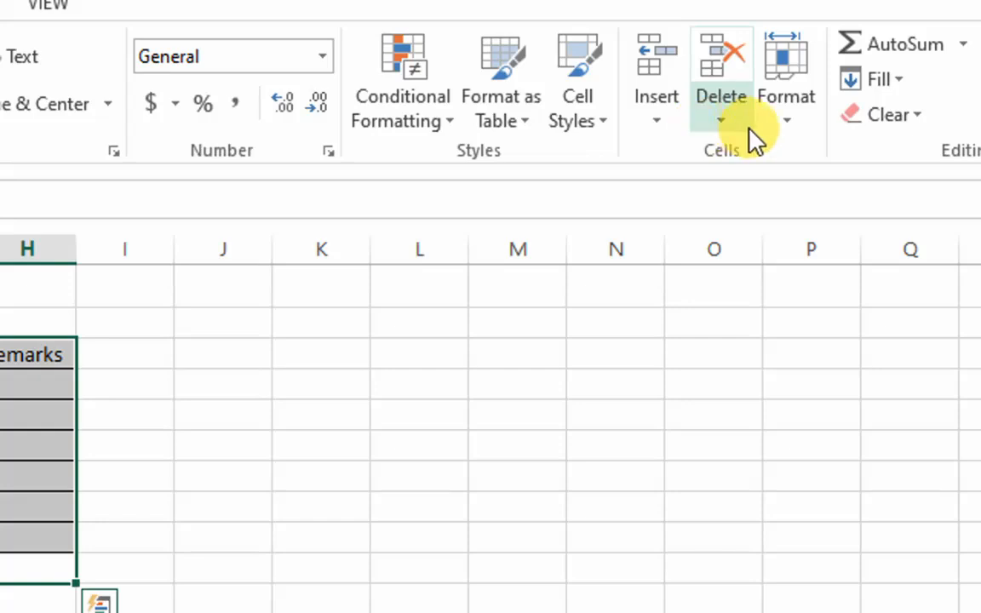
pyautogui.click(777, 128)
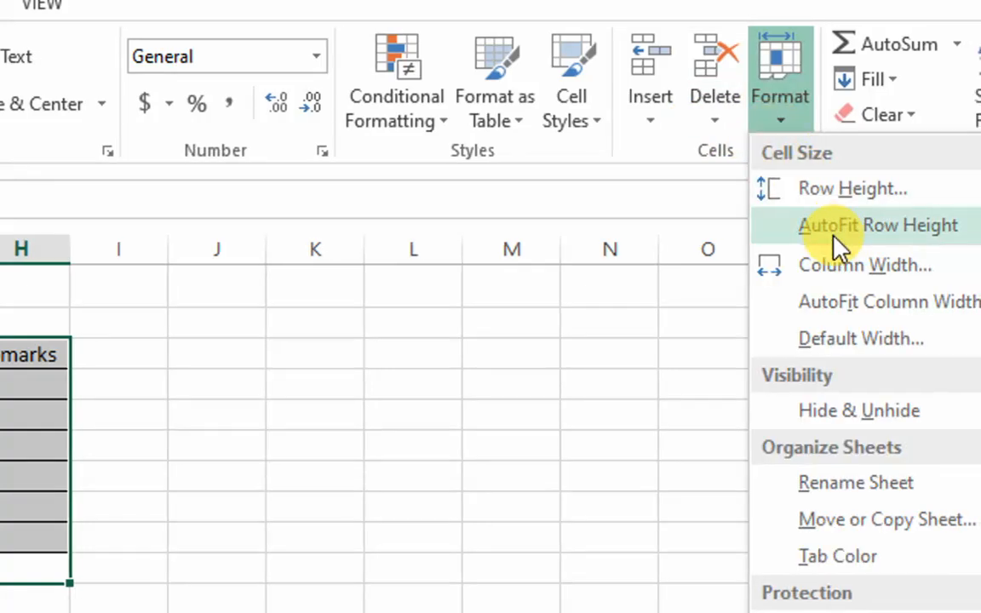
pyautogui.click(838, 225)
pyautogui.click(785, 123)
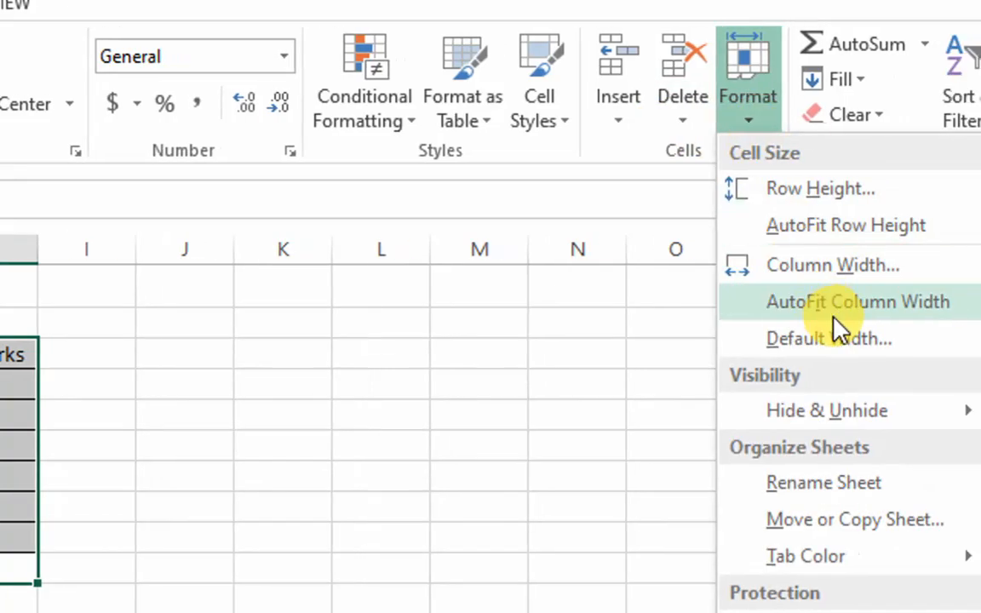
pyautogui.click(839, 317)
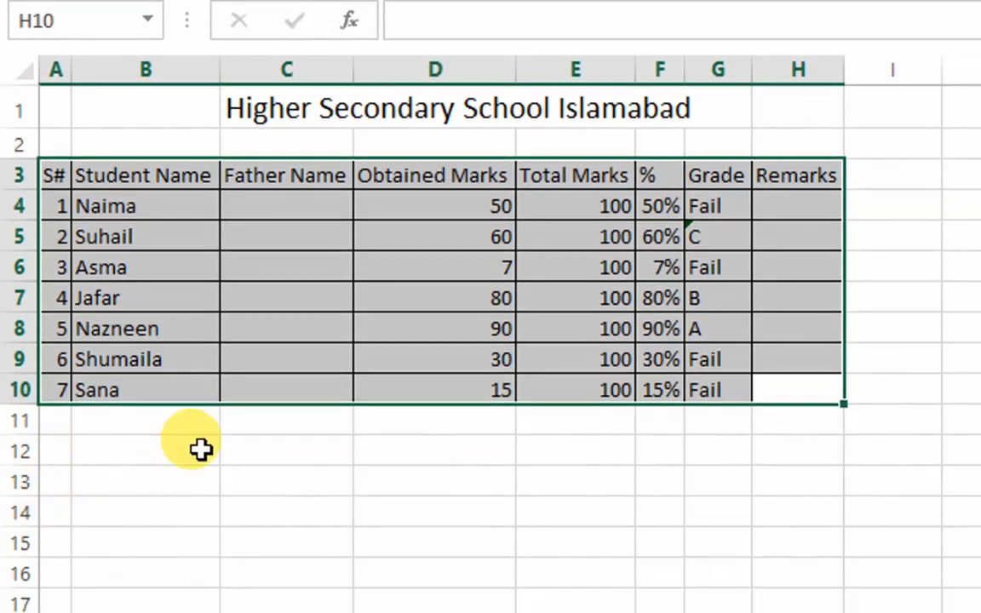
# Widen the % column F and the Total Marks column E slightly.
pyautogui.click(200, 419)
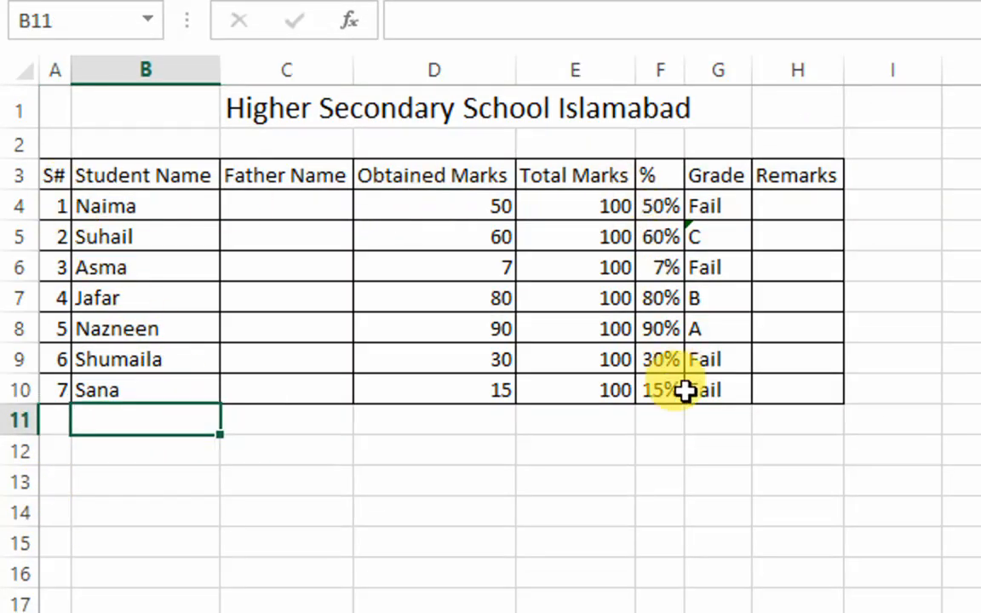
pyautogui.moveTo(686, 60); pyautogui.dragTo(694, 90)
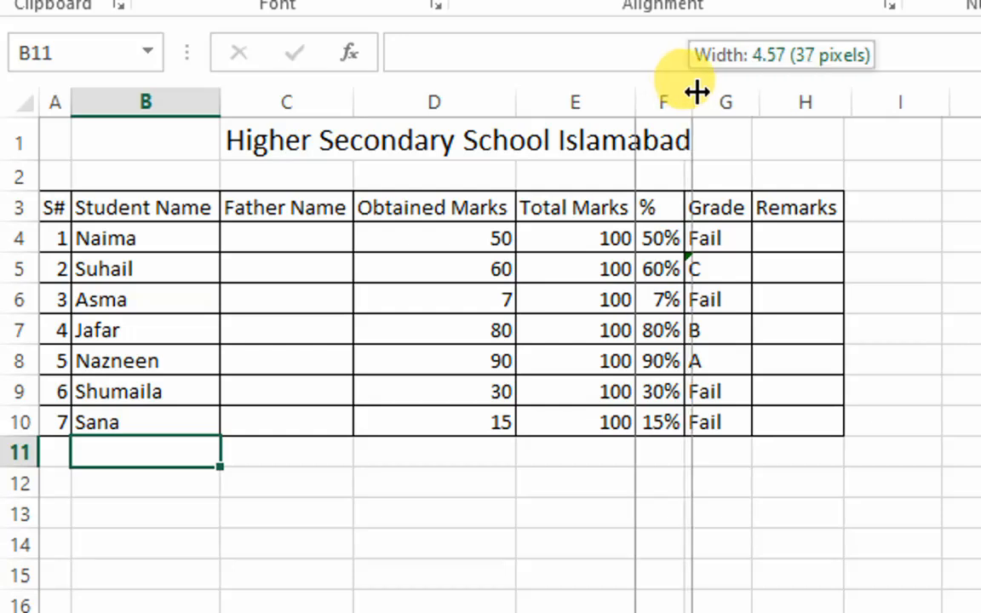
pyautogui.moveTo(635, 102); pyautogui.dragTo(639, 100)
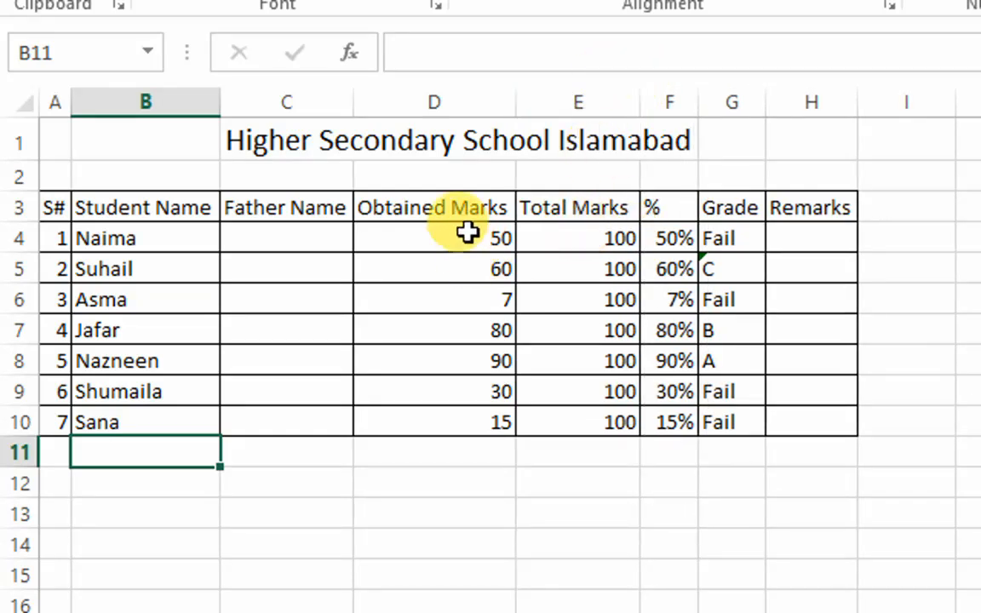
# Centre the obtained and total marks in D4:E10 horizontally.
pyautogui.moveTo(449, 234); pyautogui.dragTo(596, 421)
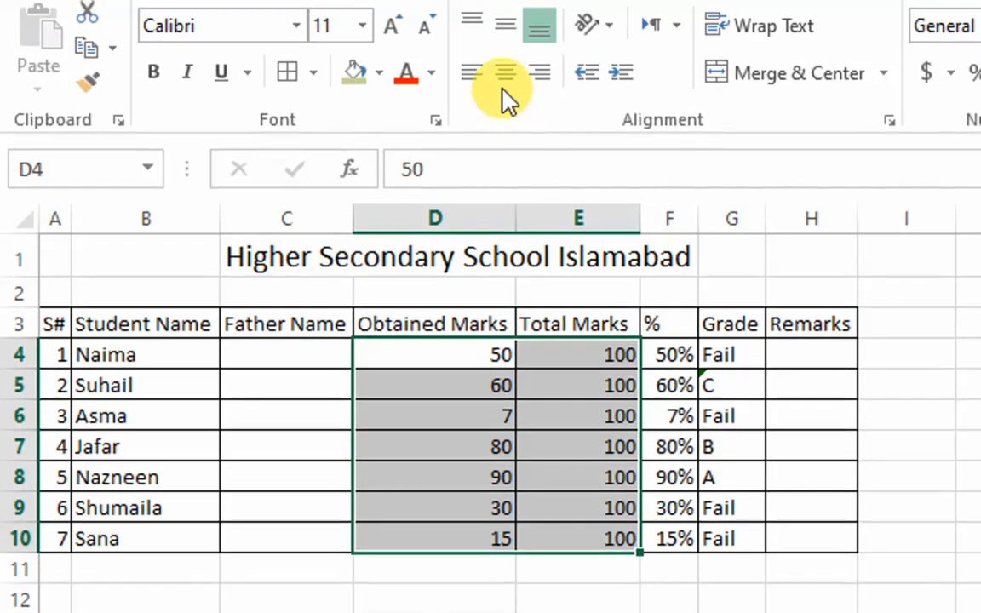
pyautogui.click(505, 23)
pyautogui.click(780, 485)
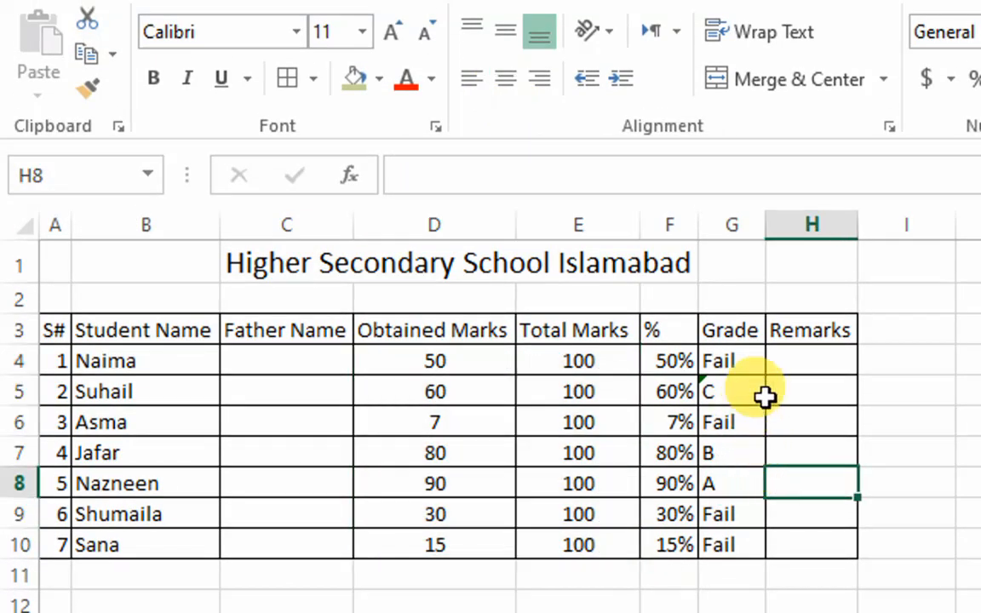
pyautogui.moveTo(742, 361); pyautogui.dragTo(739, 542)
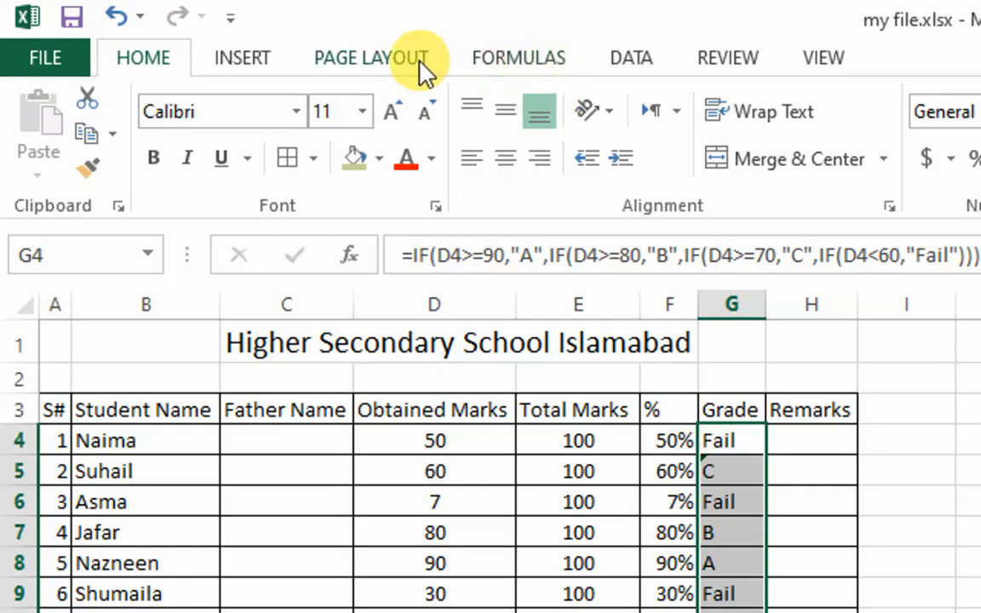
pyautogui.click(372, 62)
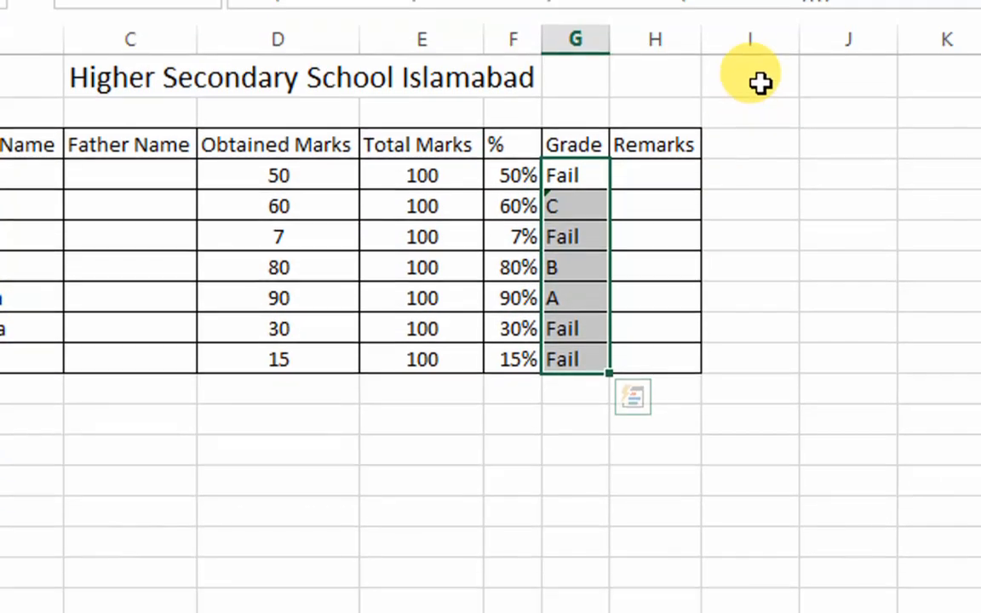
pyautogui.moveTo(677, 85); pyautogui.dragTo(79, 490)
pyautogui.click(409, 449)
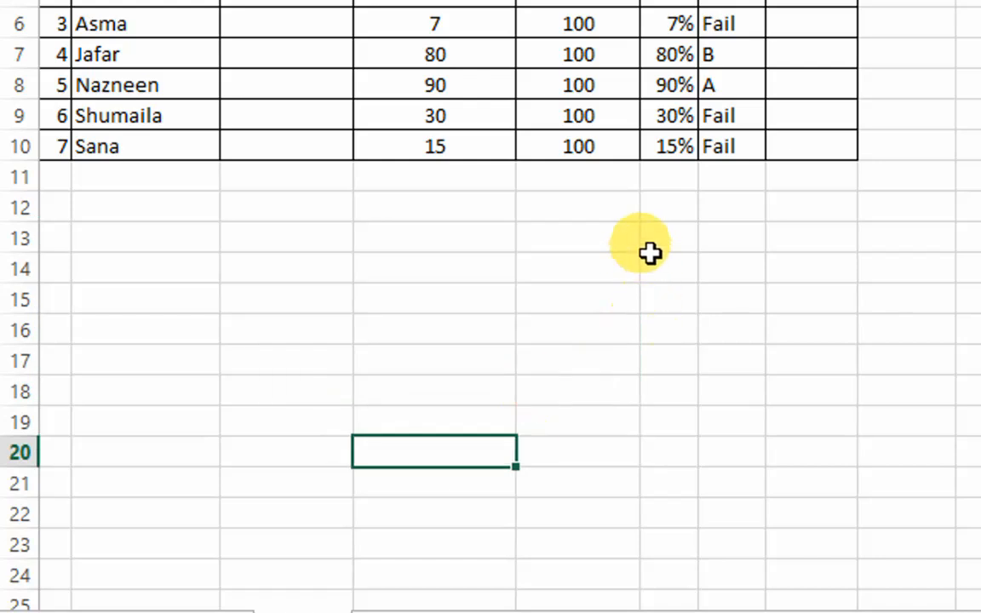
# Enter "Principal" in G13 below the marks table.
pyautogui.click(718, 246)
pyautogui.write('JP')
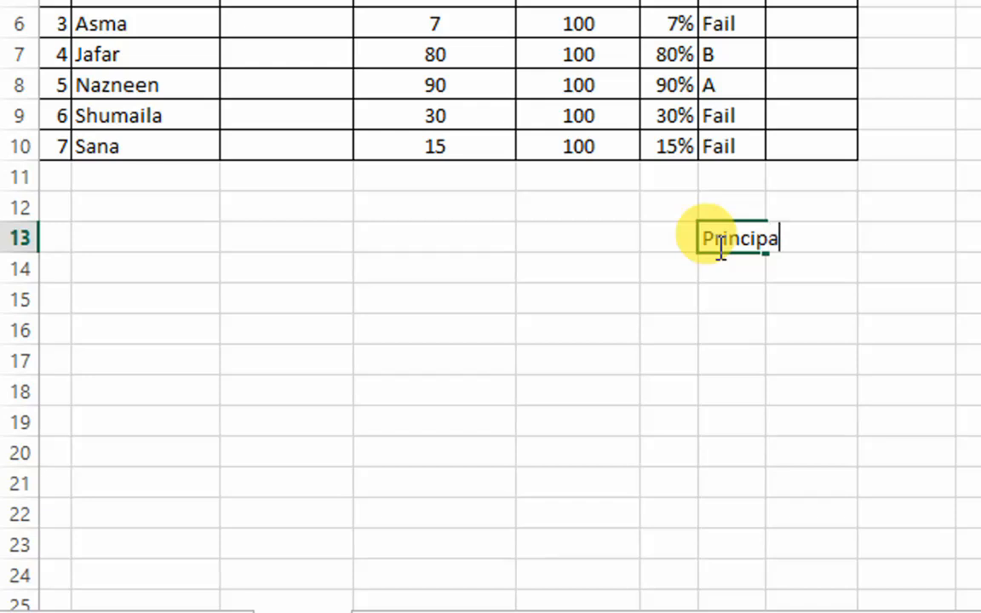
pyautogui.write('al')
pyautogui.press('Return')
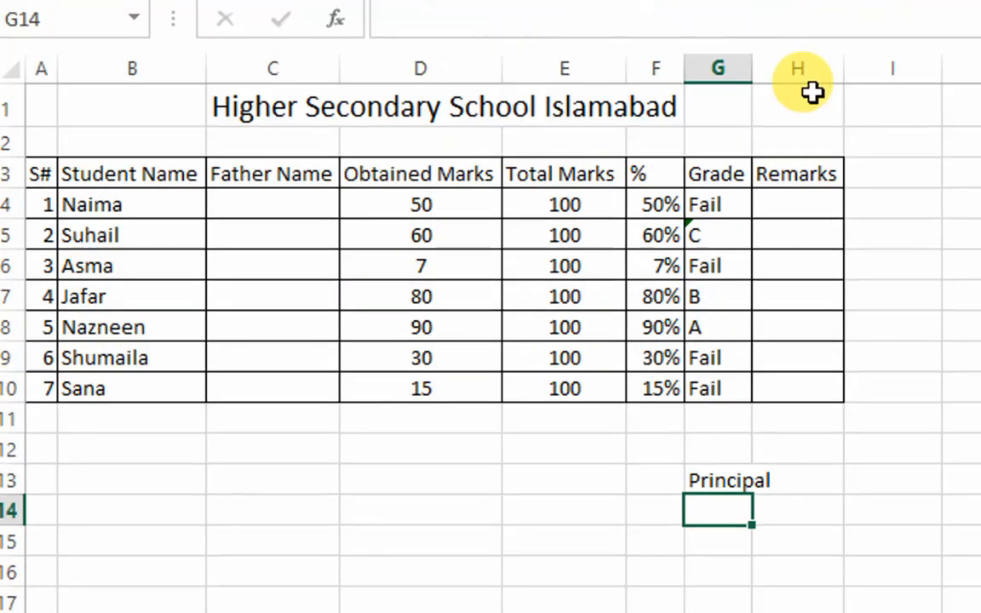
# Set the range A1:H14 as the print area.
pyautogui.moveTo(812, 100); pyautogui.dragTo(39, 517)
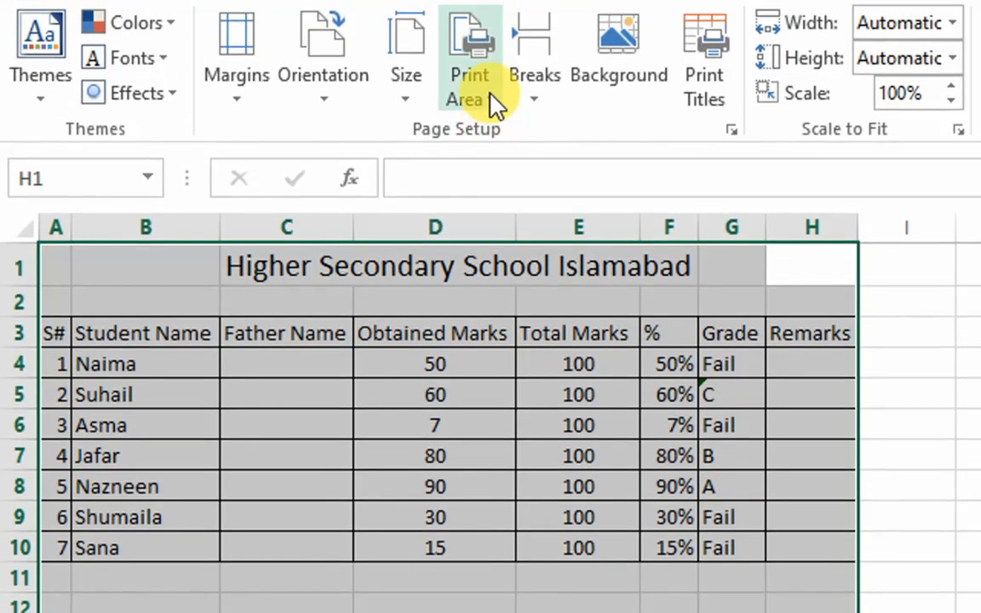
pyautogui.click(492, 98)
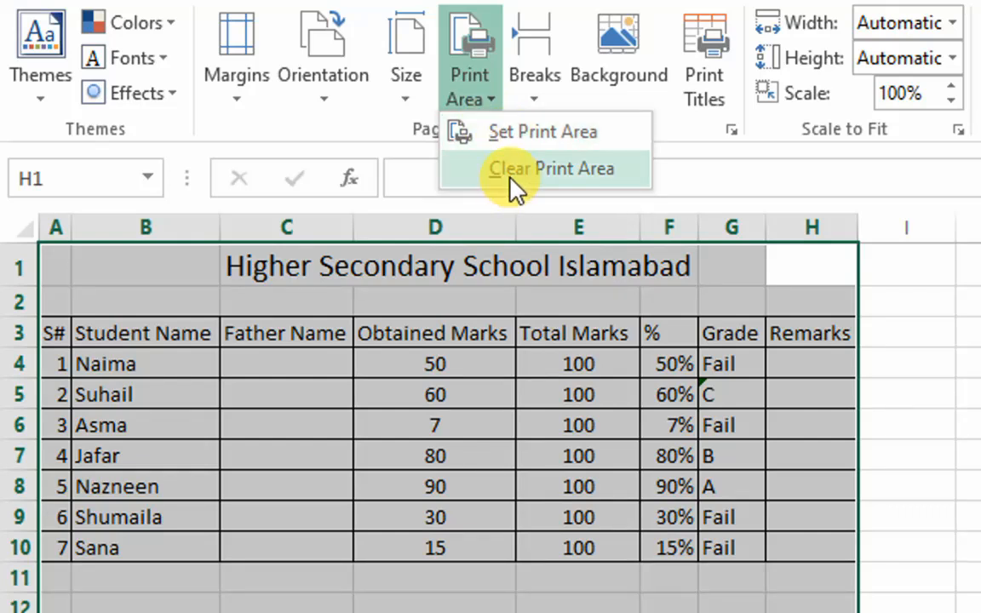
pyautogui.click(521, 135)
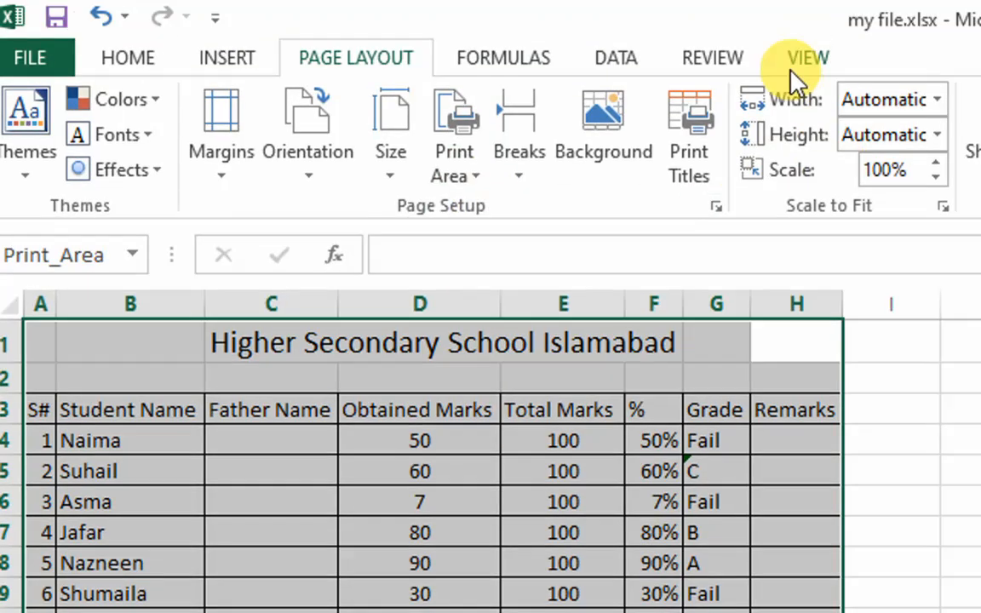
# Switch the sheet to Page Break Preview to display the print area.
pyautogui.click(795, 64)
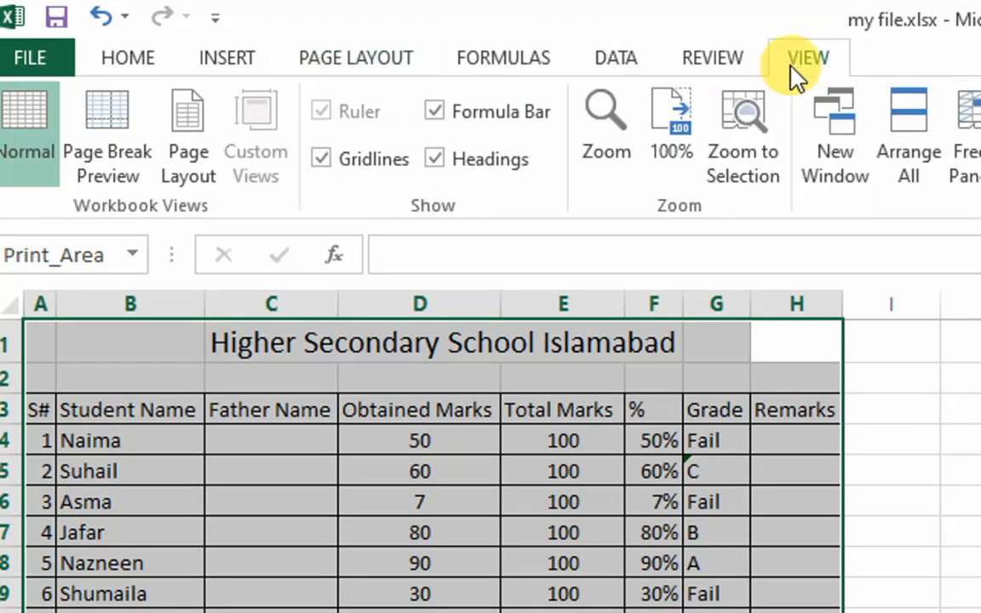
pyautogui.click(117, 128)
pyautogui.click(366, 418)
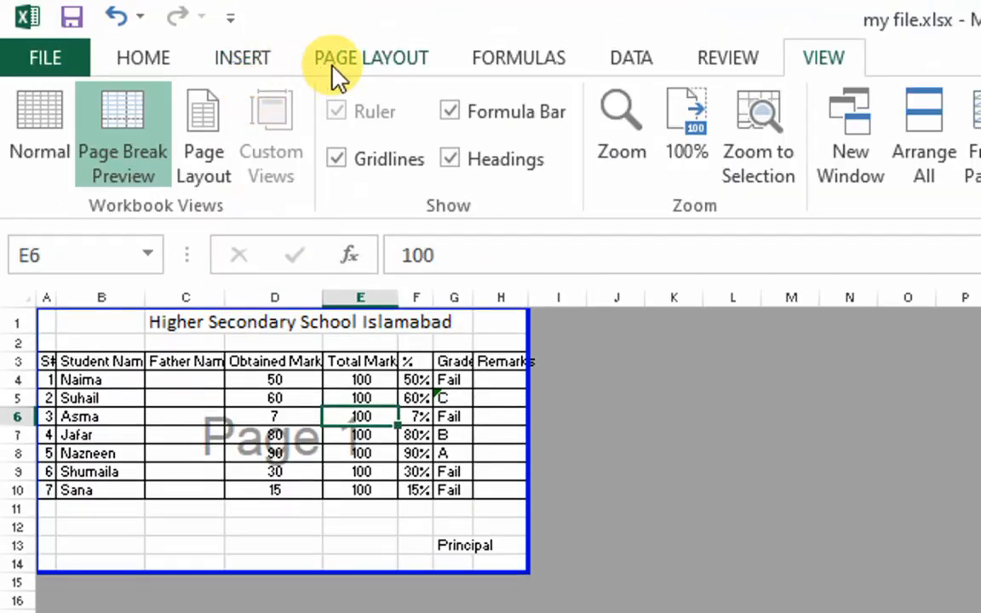
# Fit the printout's width to 1 page and keep its height on Automatic.
pyautogui.click(330, 65)
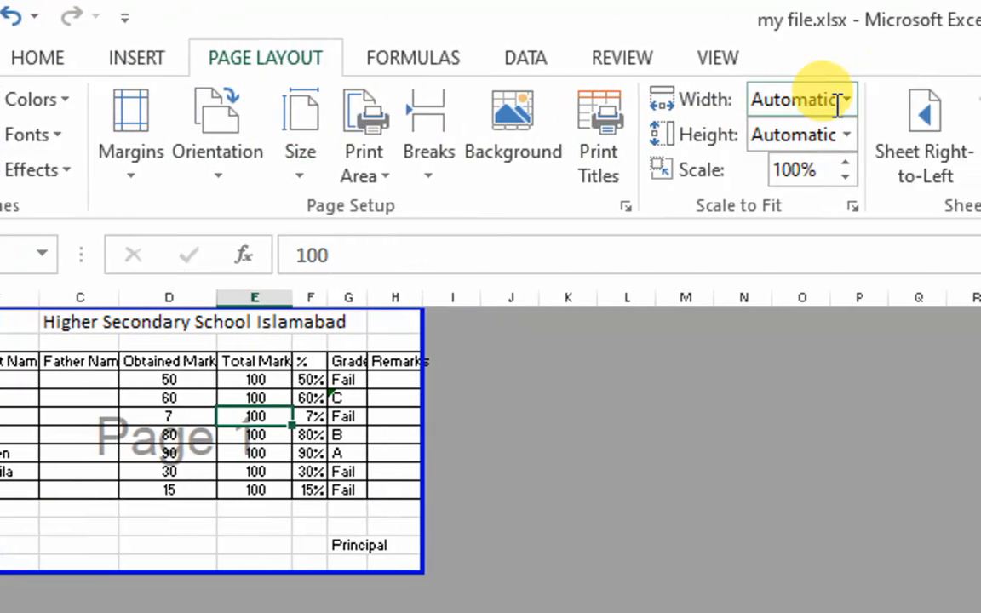
pyautogui.click(950, 99)
pyautogui.click(930, 170)
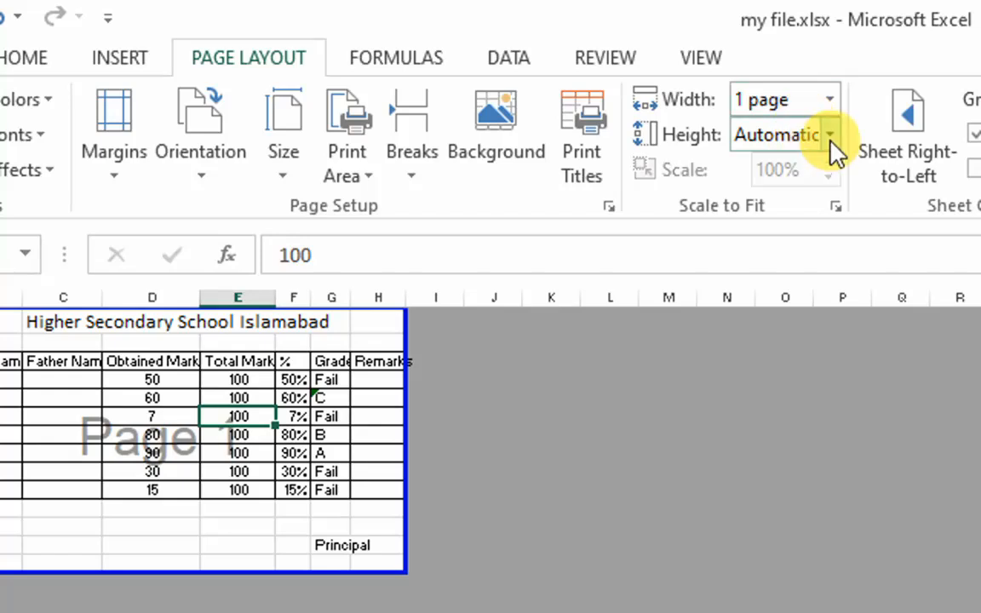
pyautogui.click(830, 136)
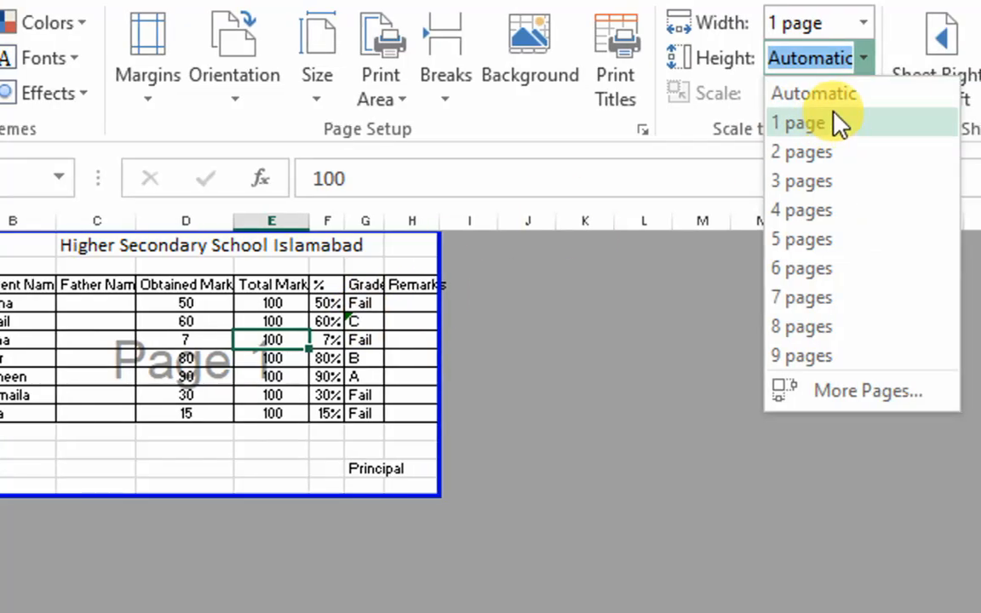
pyautogui.click(870, 103)
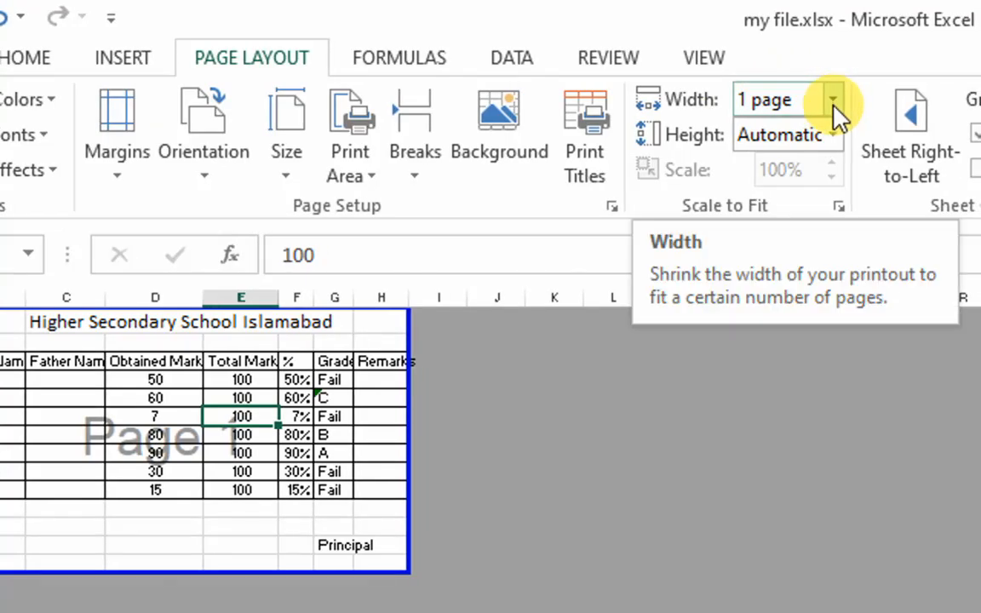
# Try excluding the Remarks column from the print area by shifting its page boundary, and undo the change.
pyautogui.moveTo(406, 332); pyautogui.dragTo(375, 334)
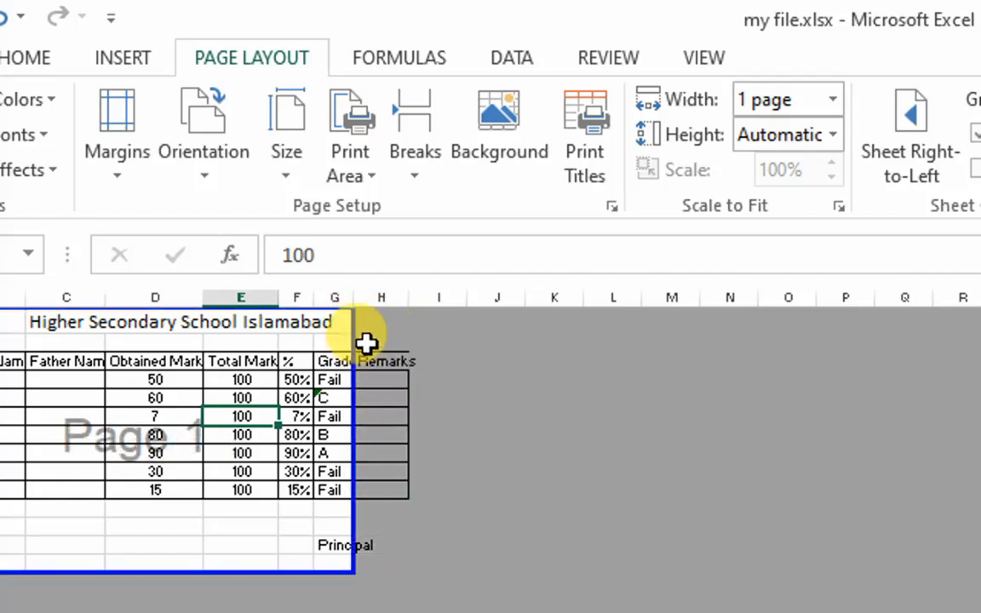
pyautogui.hotkey('ctrl', 'z')
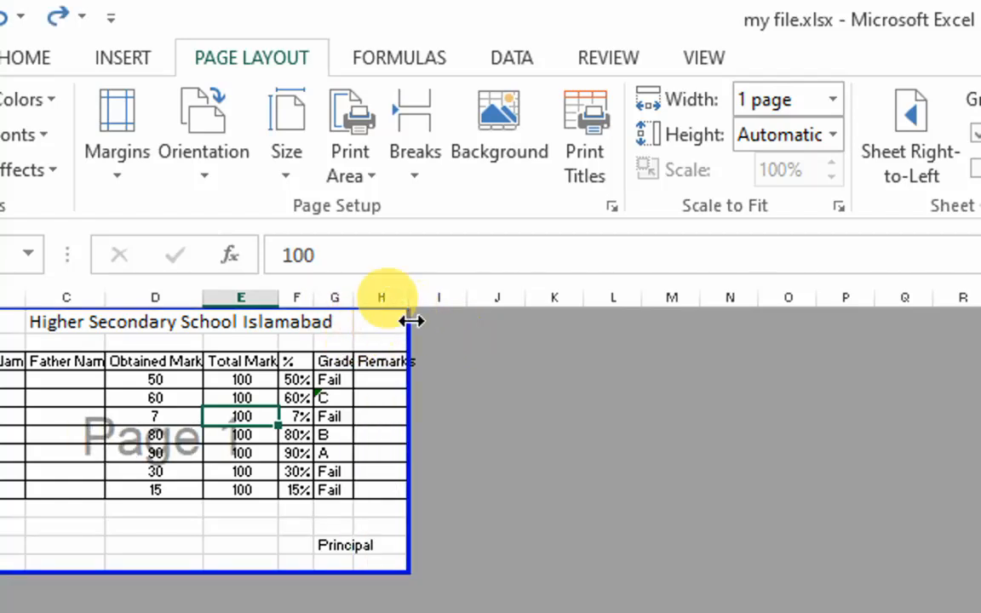
pyautogui.moveTo(410, 320); pyautogui.dragTo(394, 350)
pyautogui.click(831, 99)
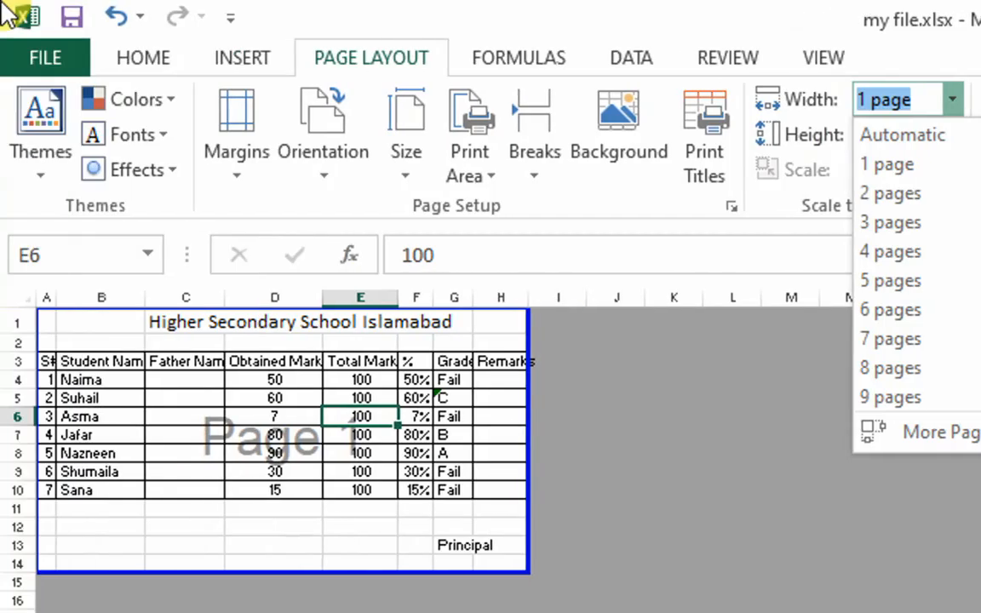
# Check the marks table in the print preview in portrait orientation, and return to the sheet.
pyautogui.click(29, 49)
pyautogui.click(30, 49)
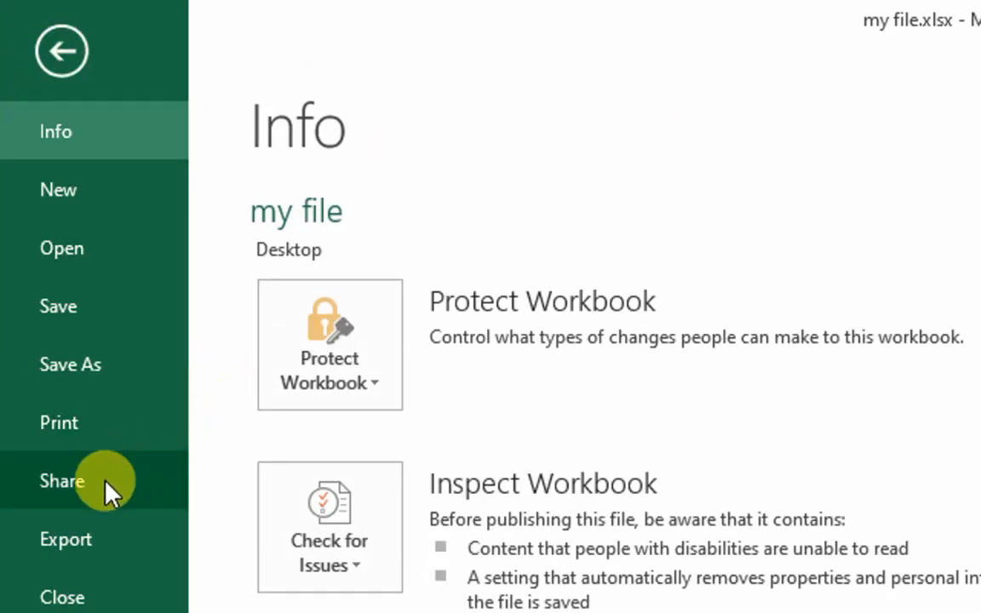
pyautogui.click(111, 430)
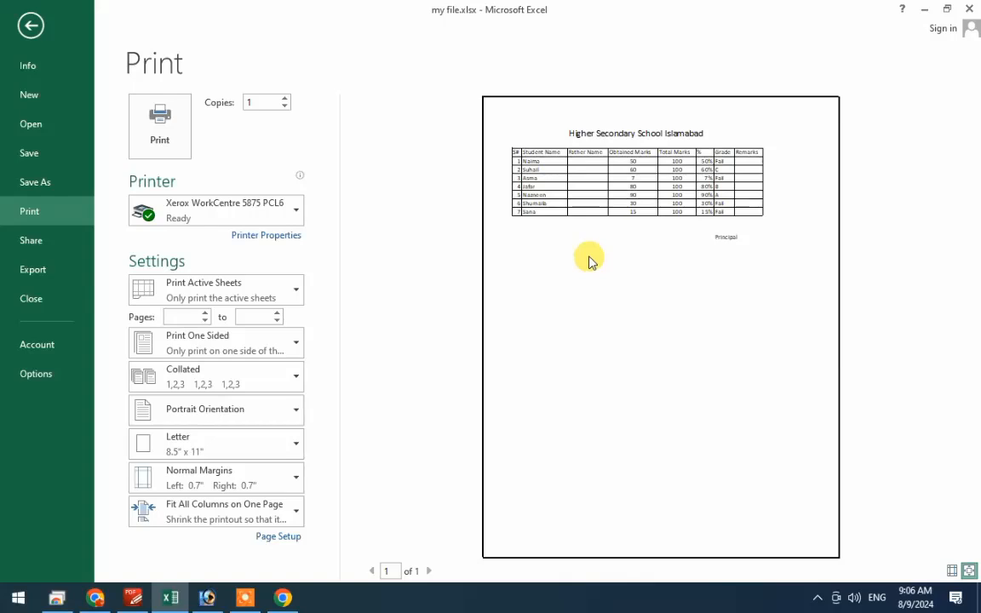
pyautogui.press('Escape')
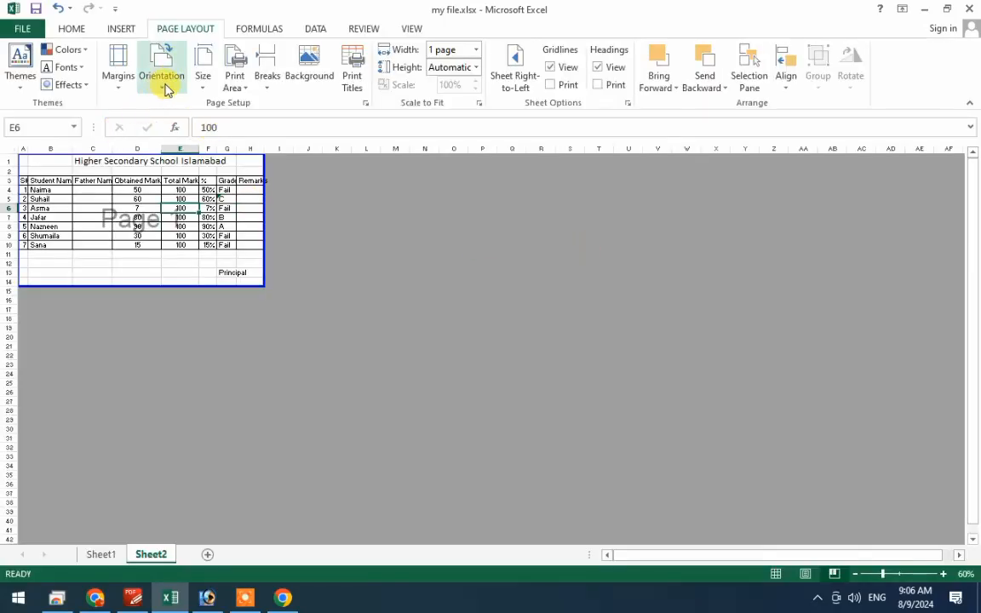
# Change the page orientation to Landscape and check the marks table in the print preview.
pyautogui.click(167, 90)
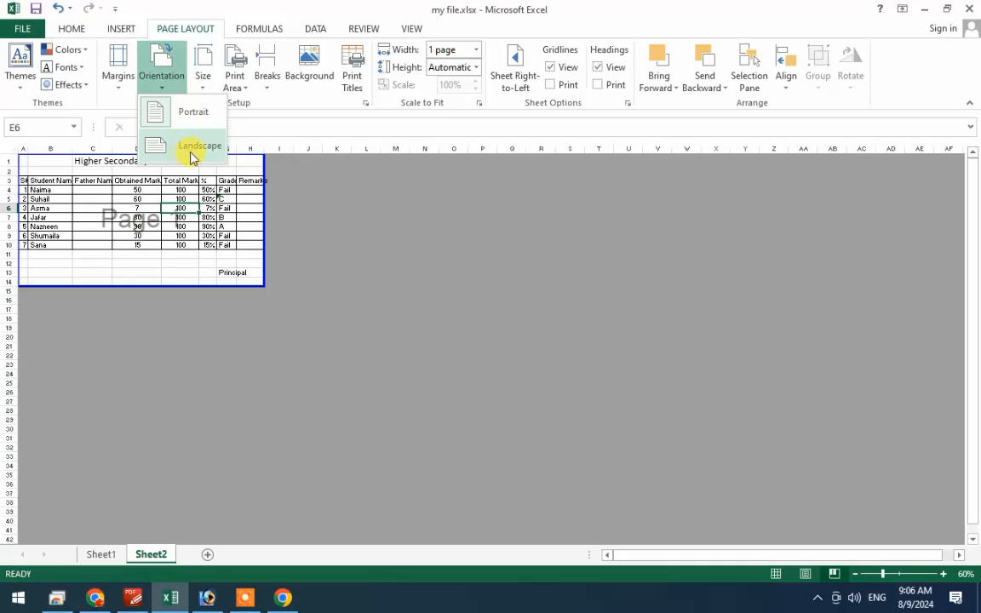
pyautogui.click(191, 154)
pyautogui.click(23, 30)
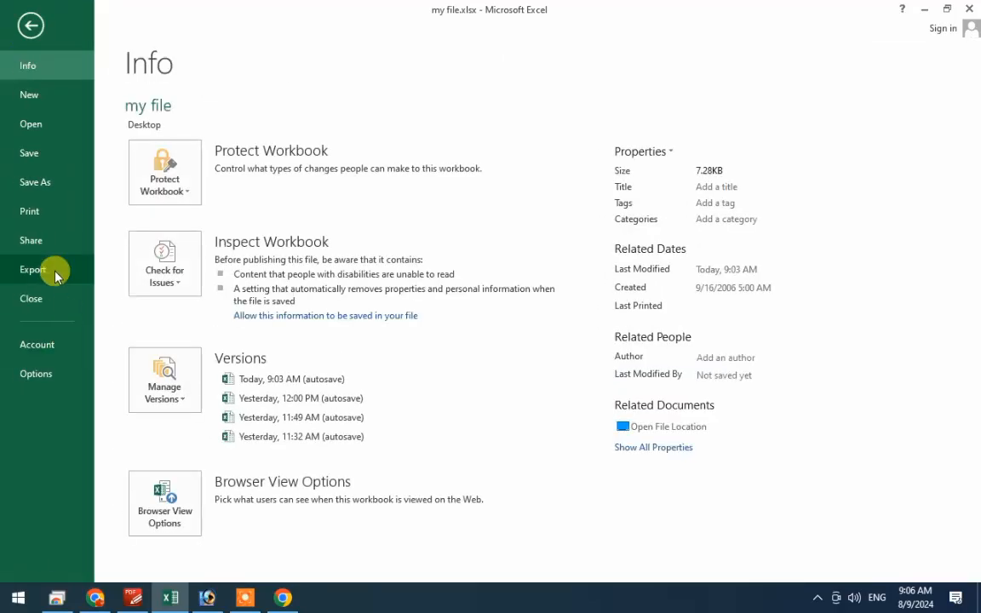
pyautogui.click(54, 270)
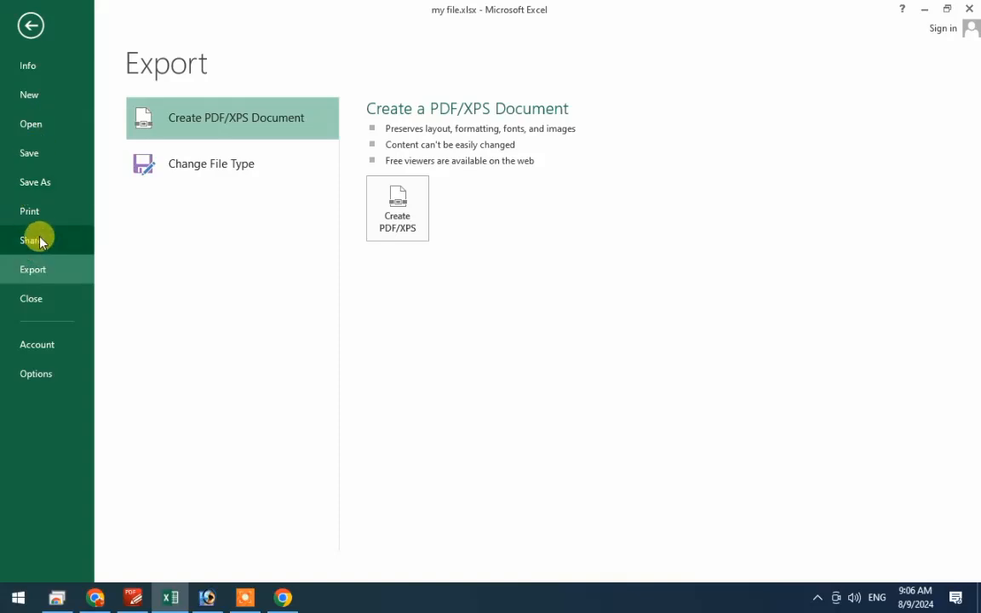
pyautogui.click(63, 213)
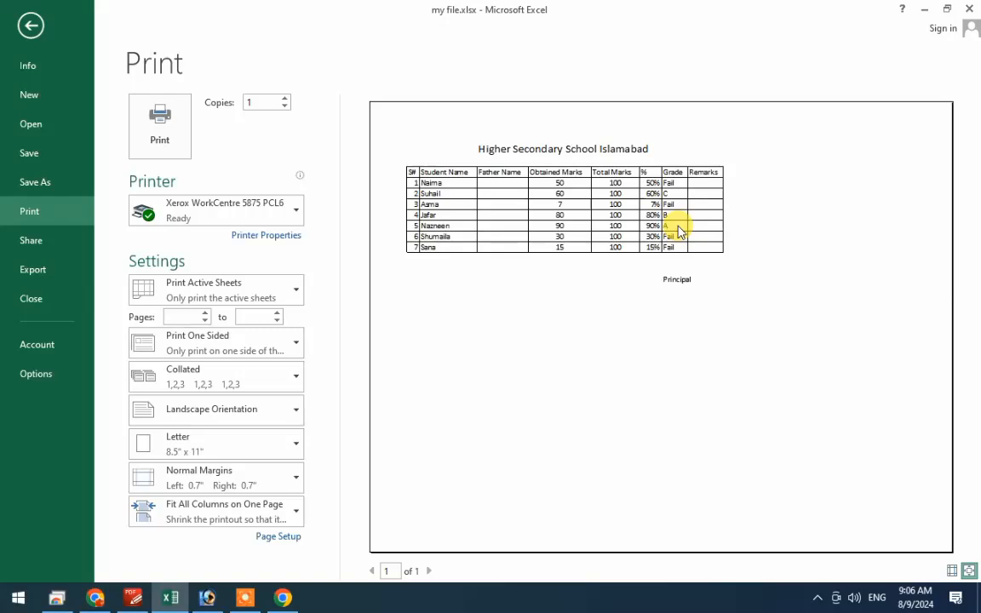
pyautogui.press('Escape')
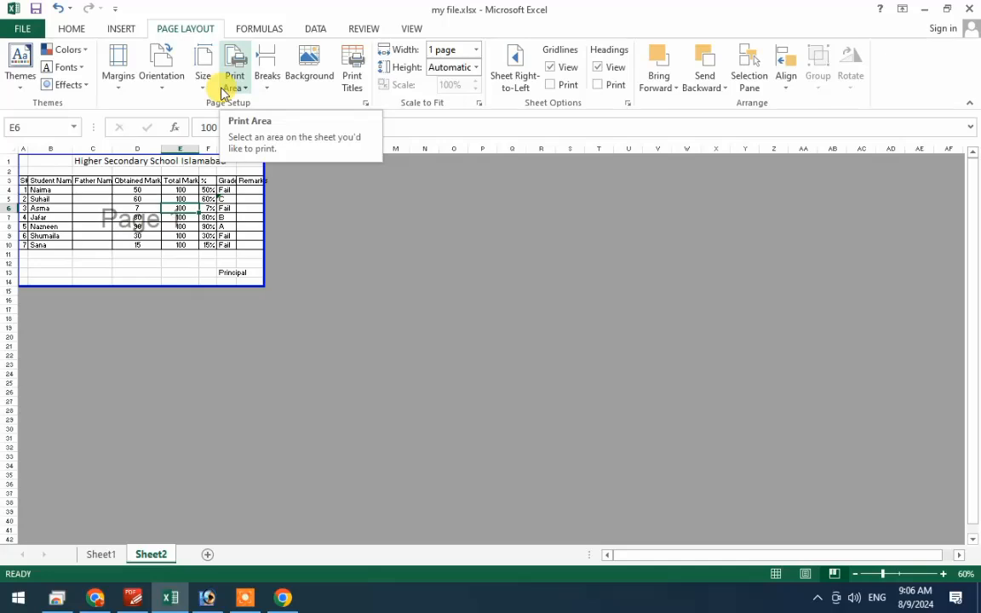
pyautogui.click(125, 32)
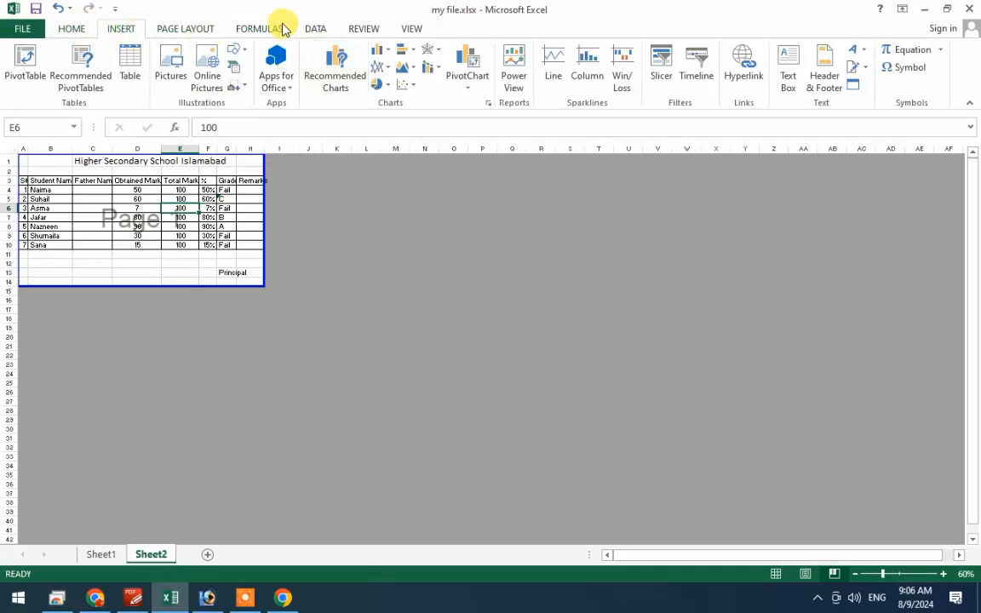